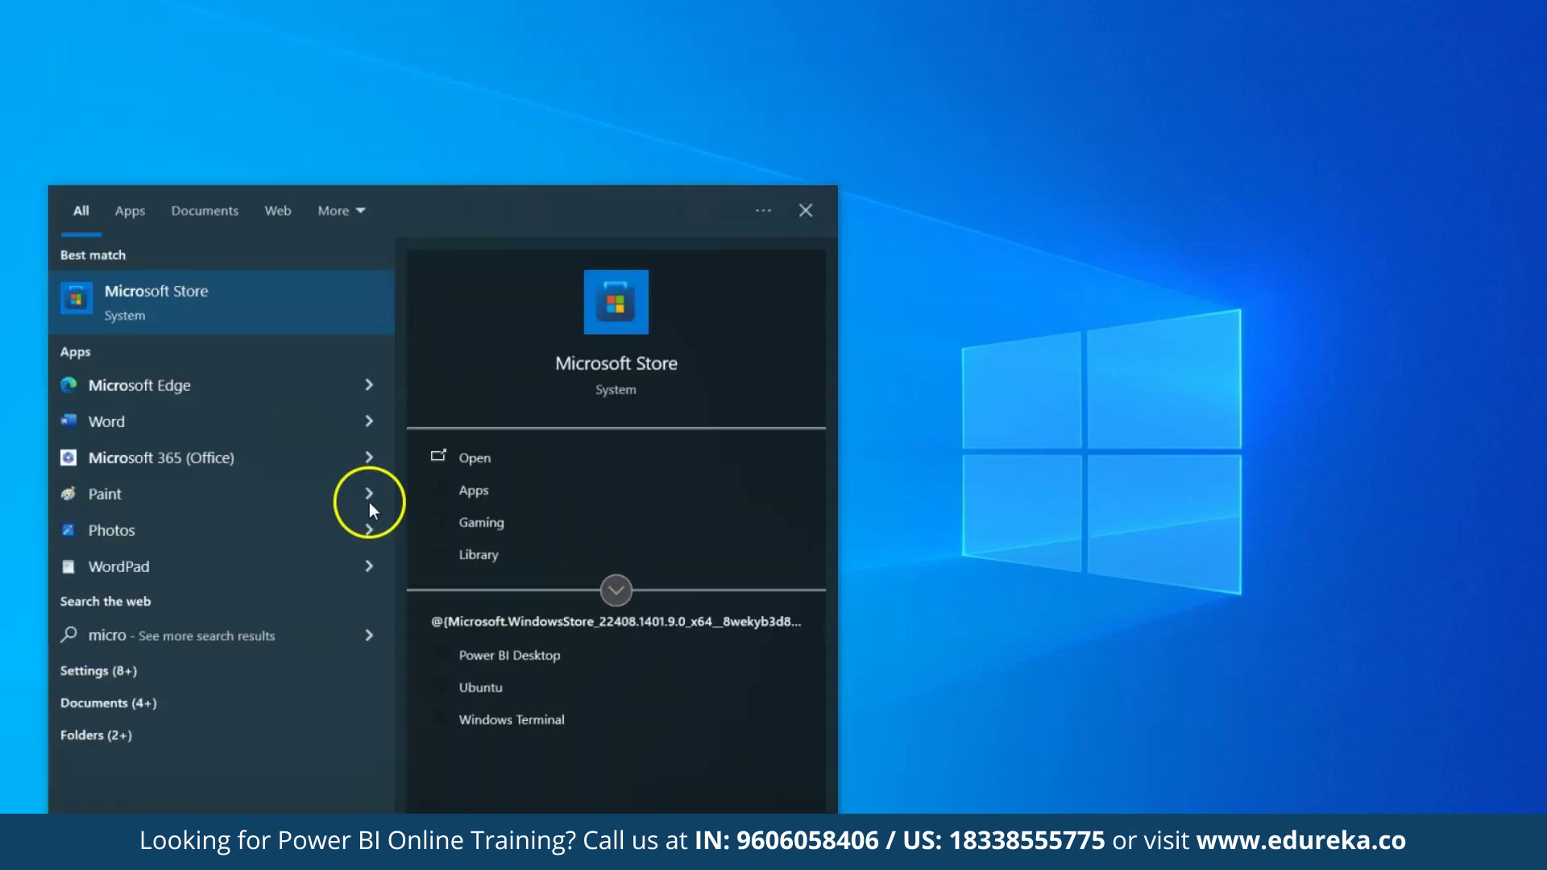
Open the Microsoft Store, search for "power BI" and open the Power BI Desktop app page.
click(282, 302)
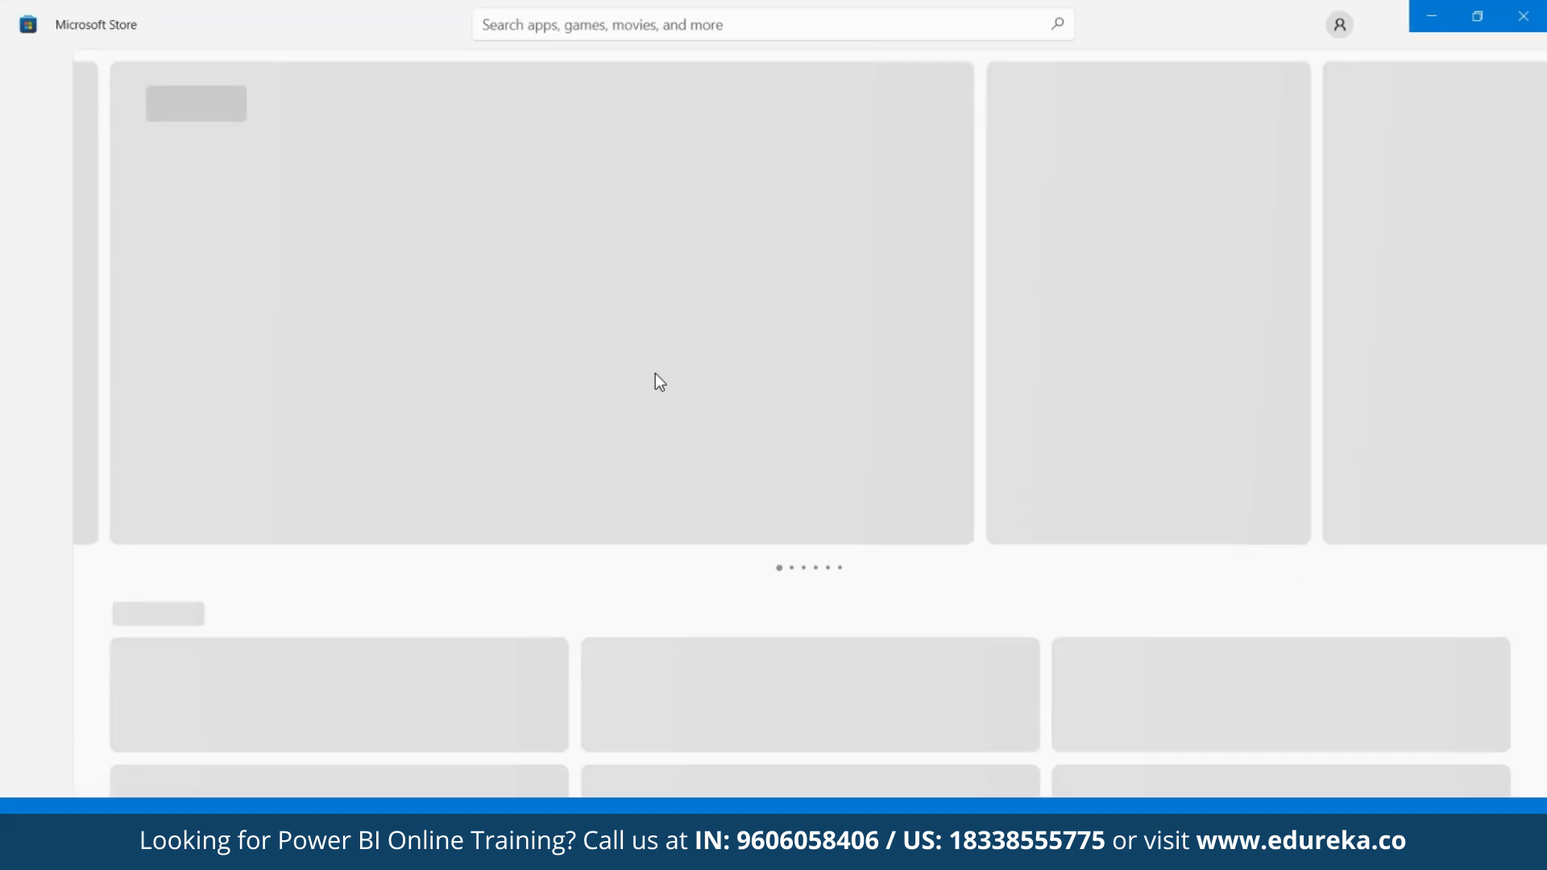
click(772, 27)
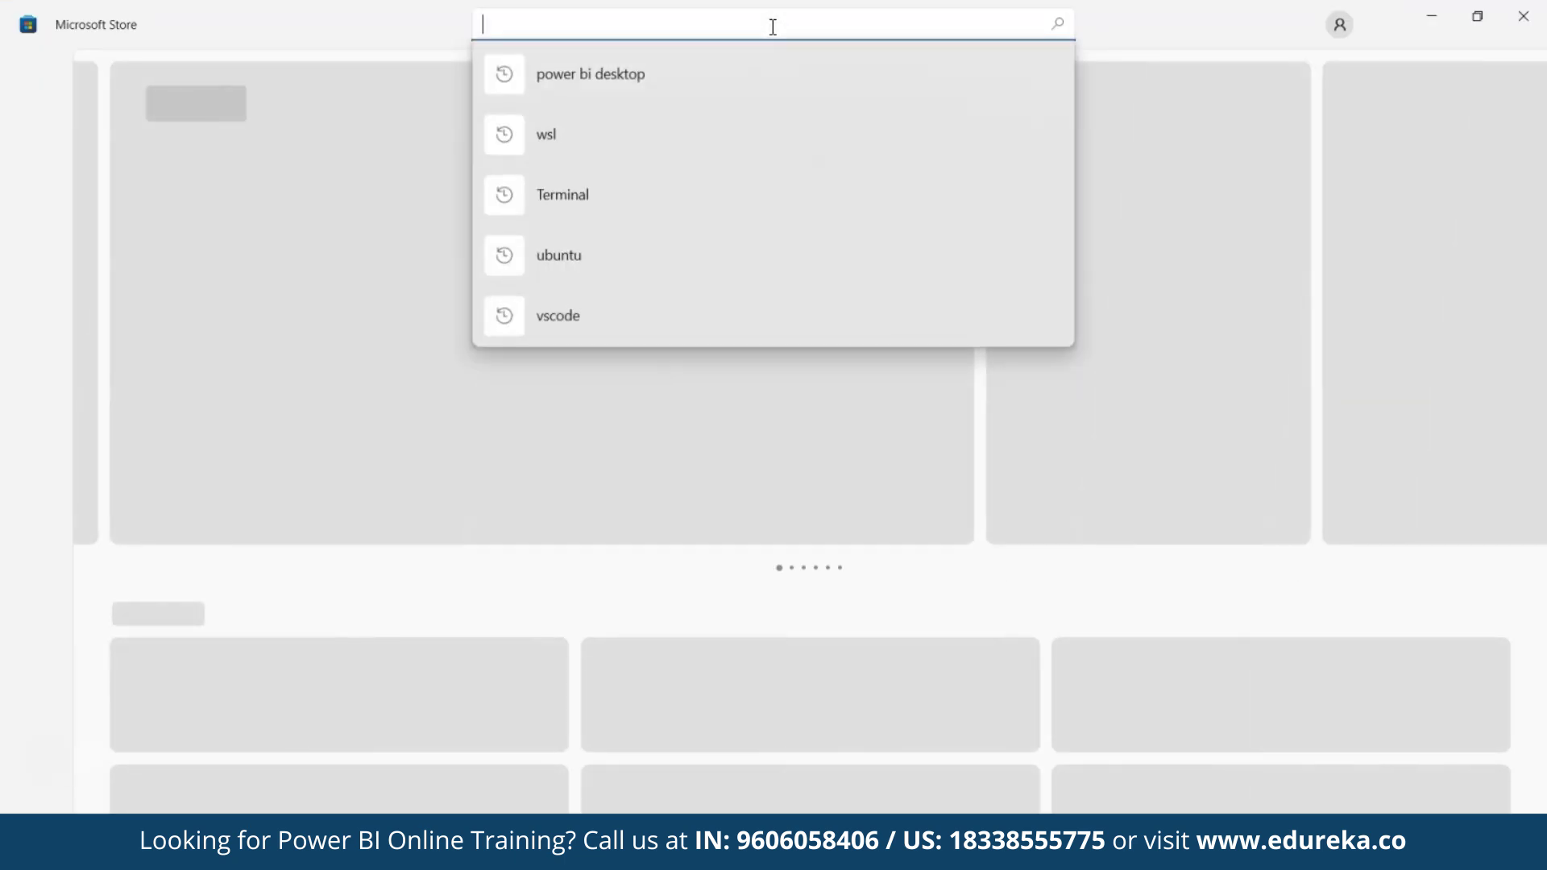
text(power BI)
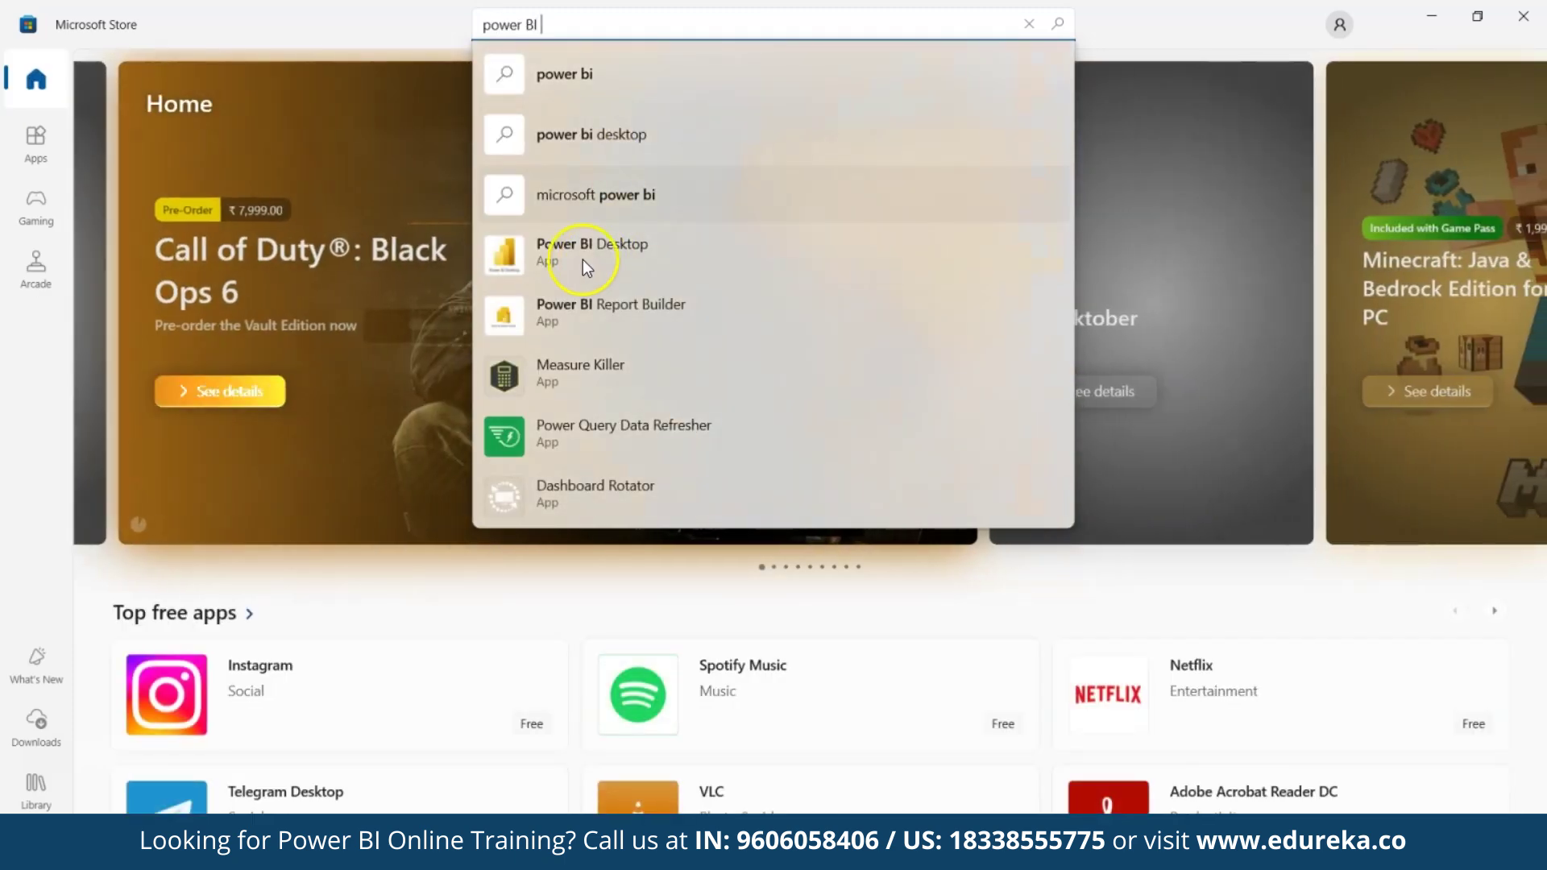
click(586, 266)
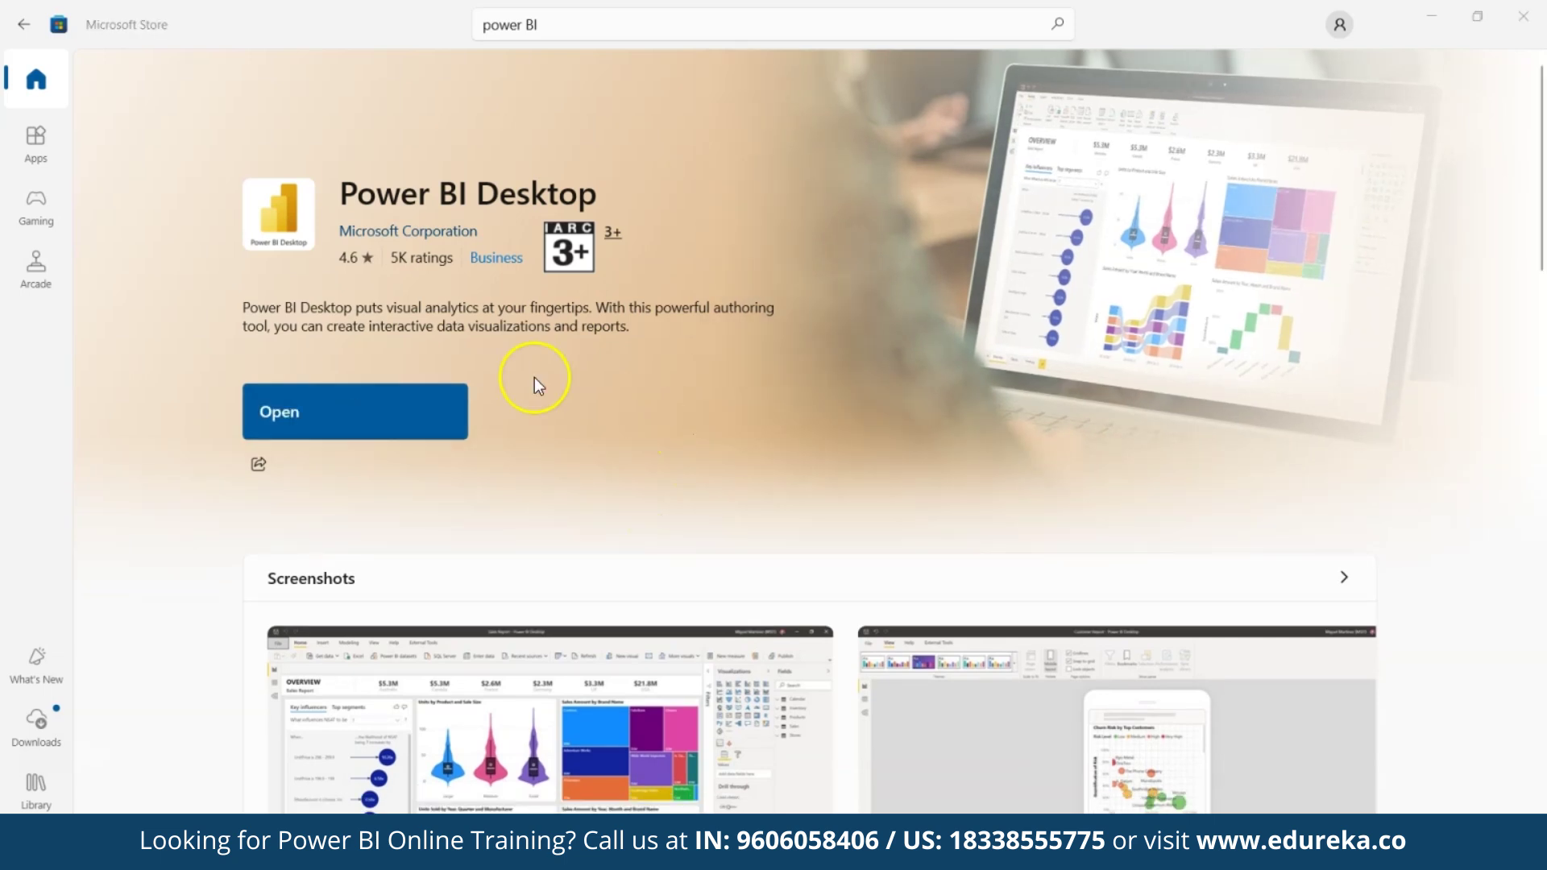
Launch Power BI Desktop from its store page and start a blank report.
click(413, 407)
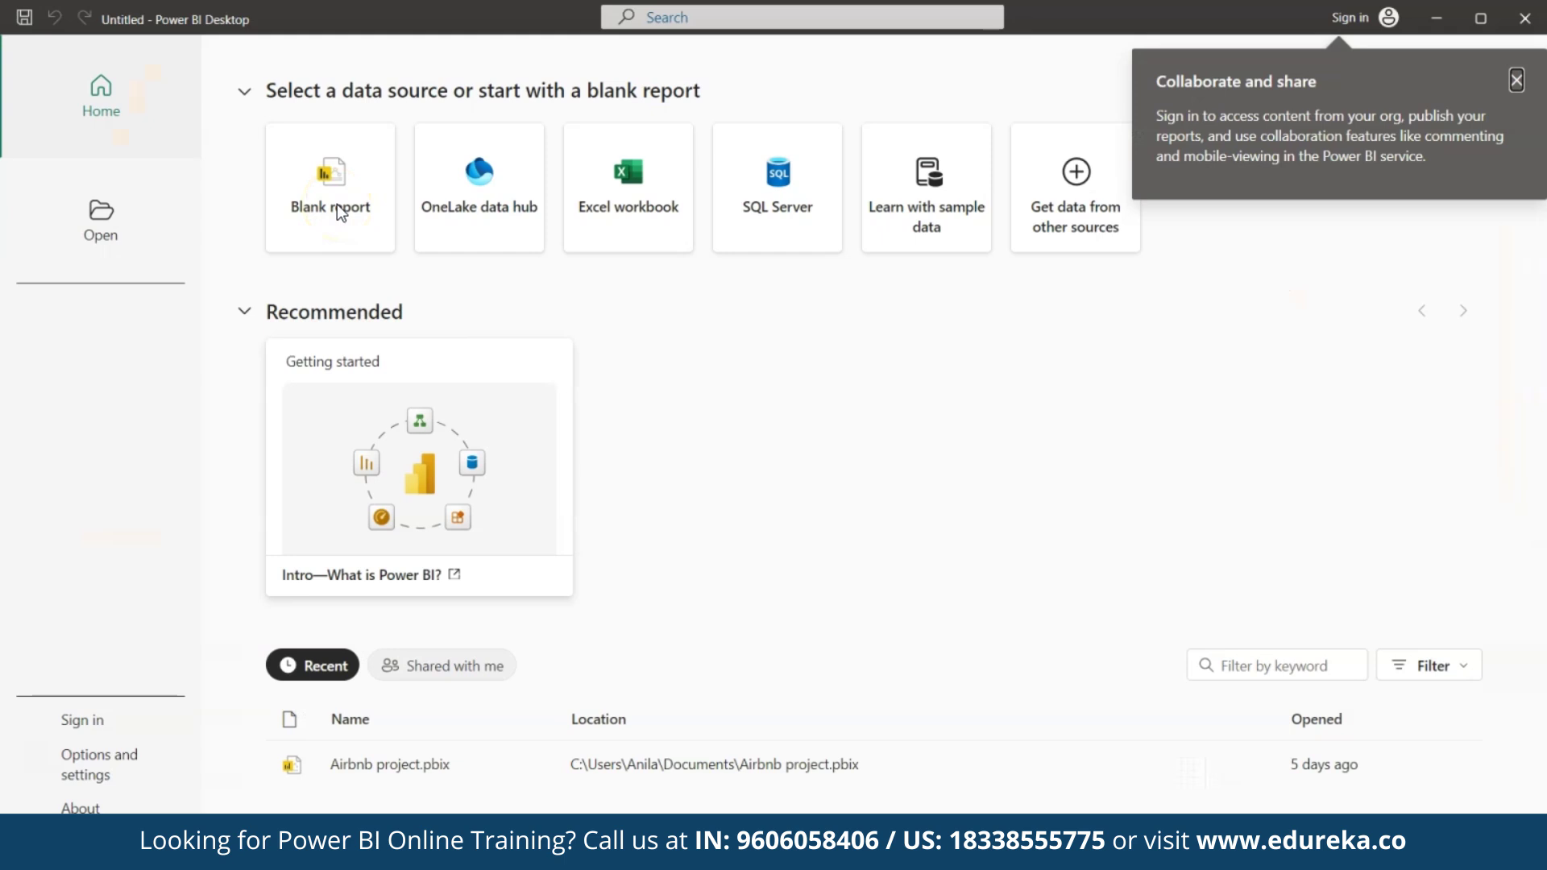
click(334, 183)
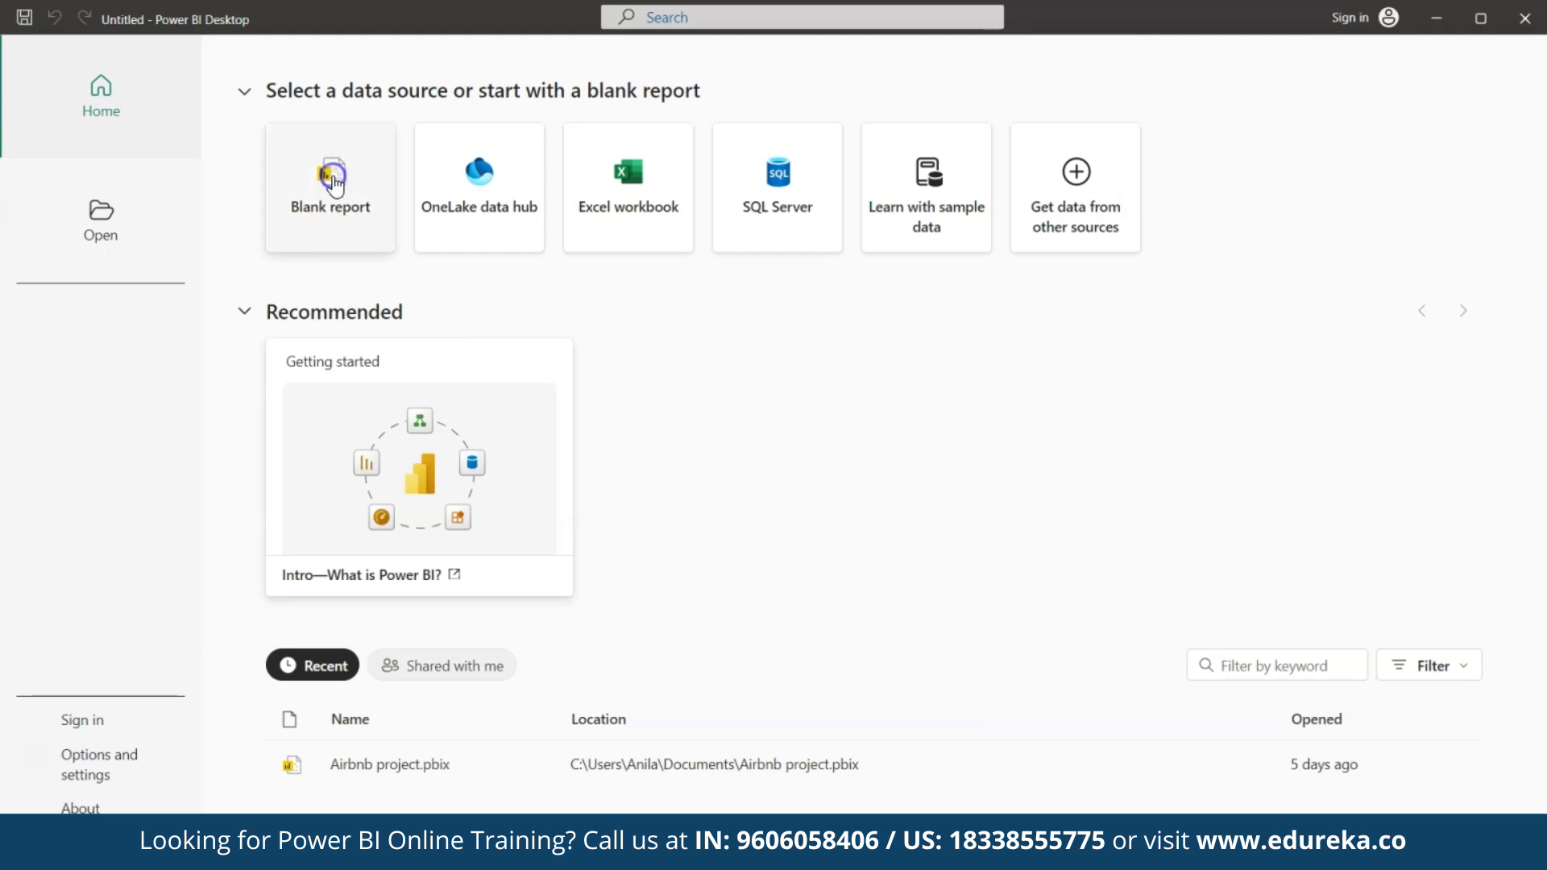
click(335, 183)
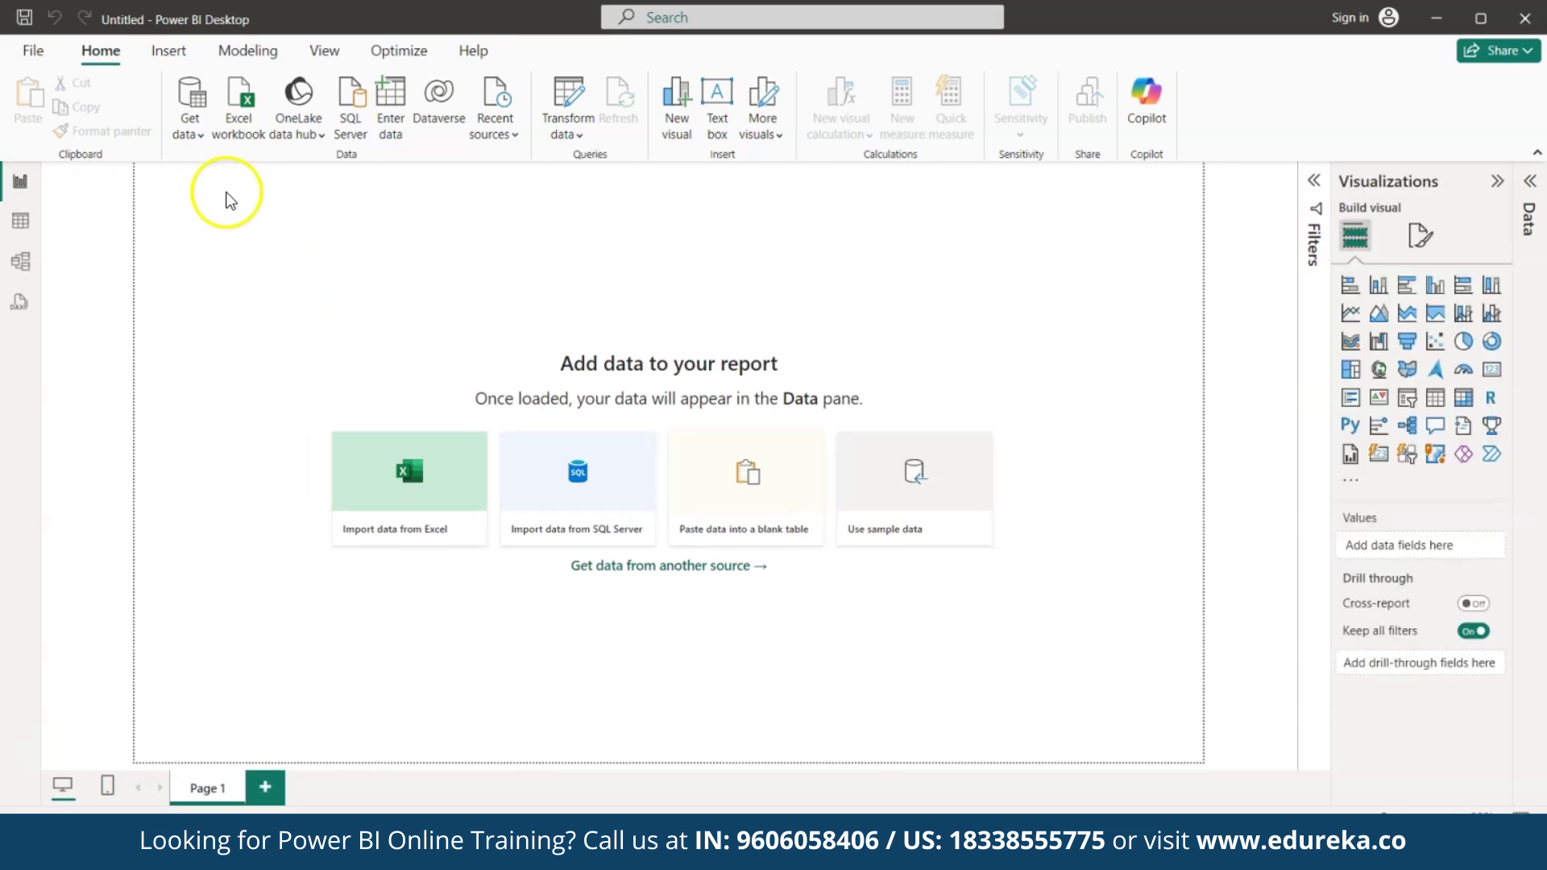
click(202, 139)
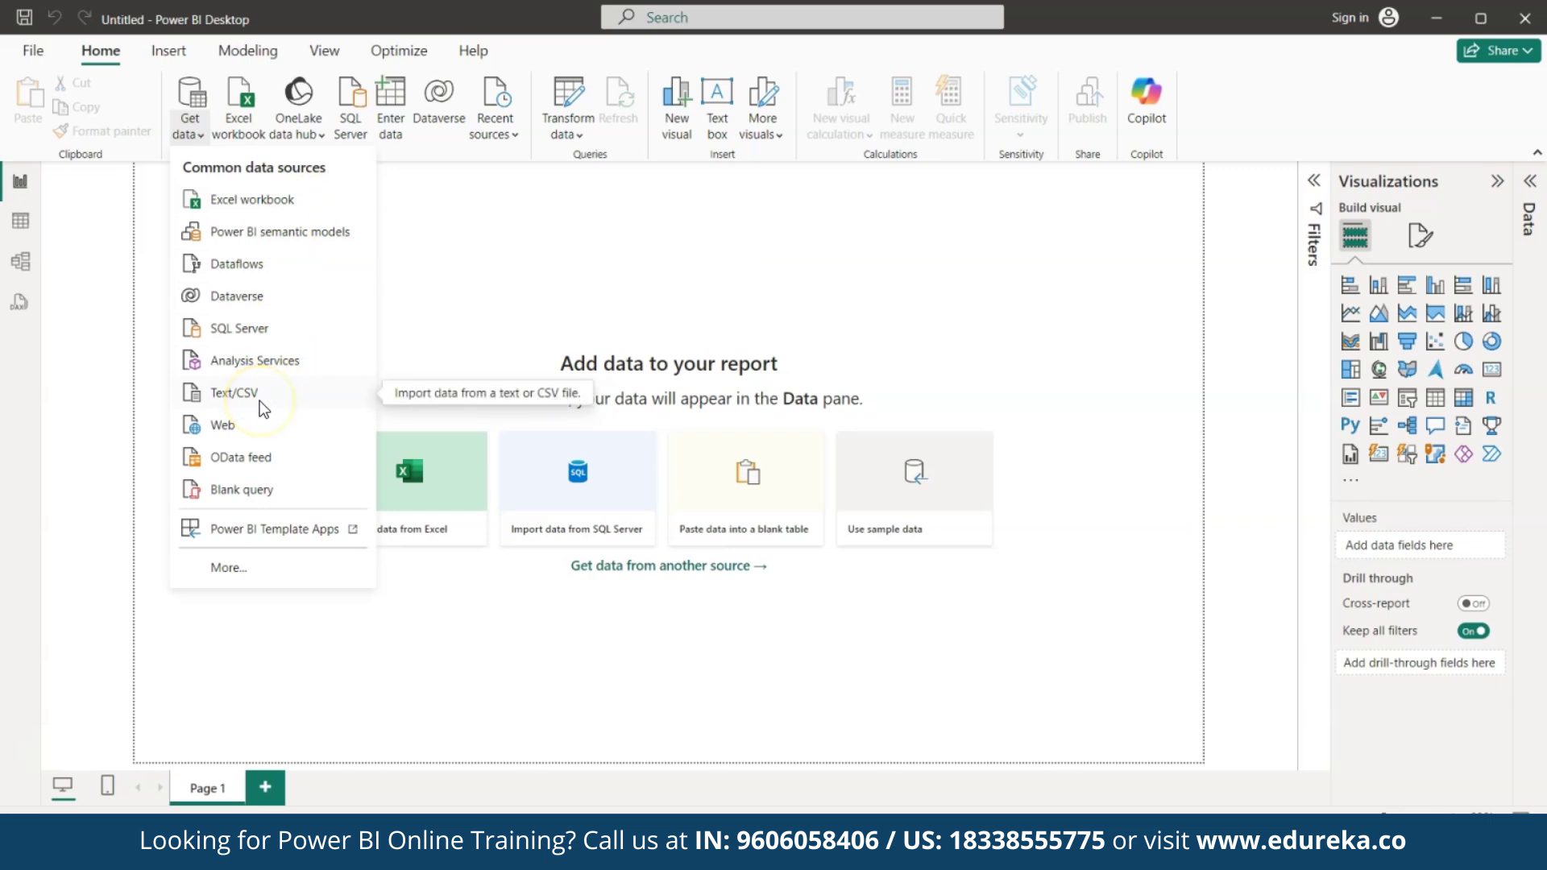
click(578, 142)
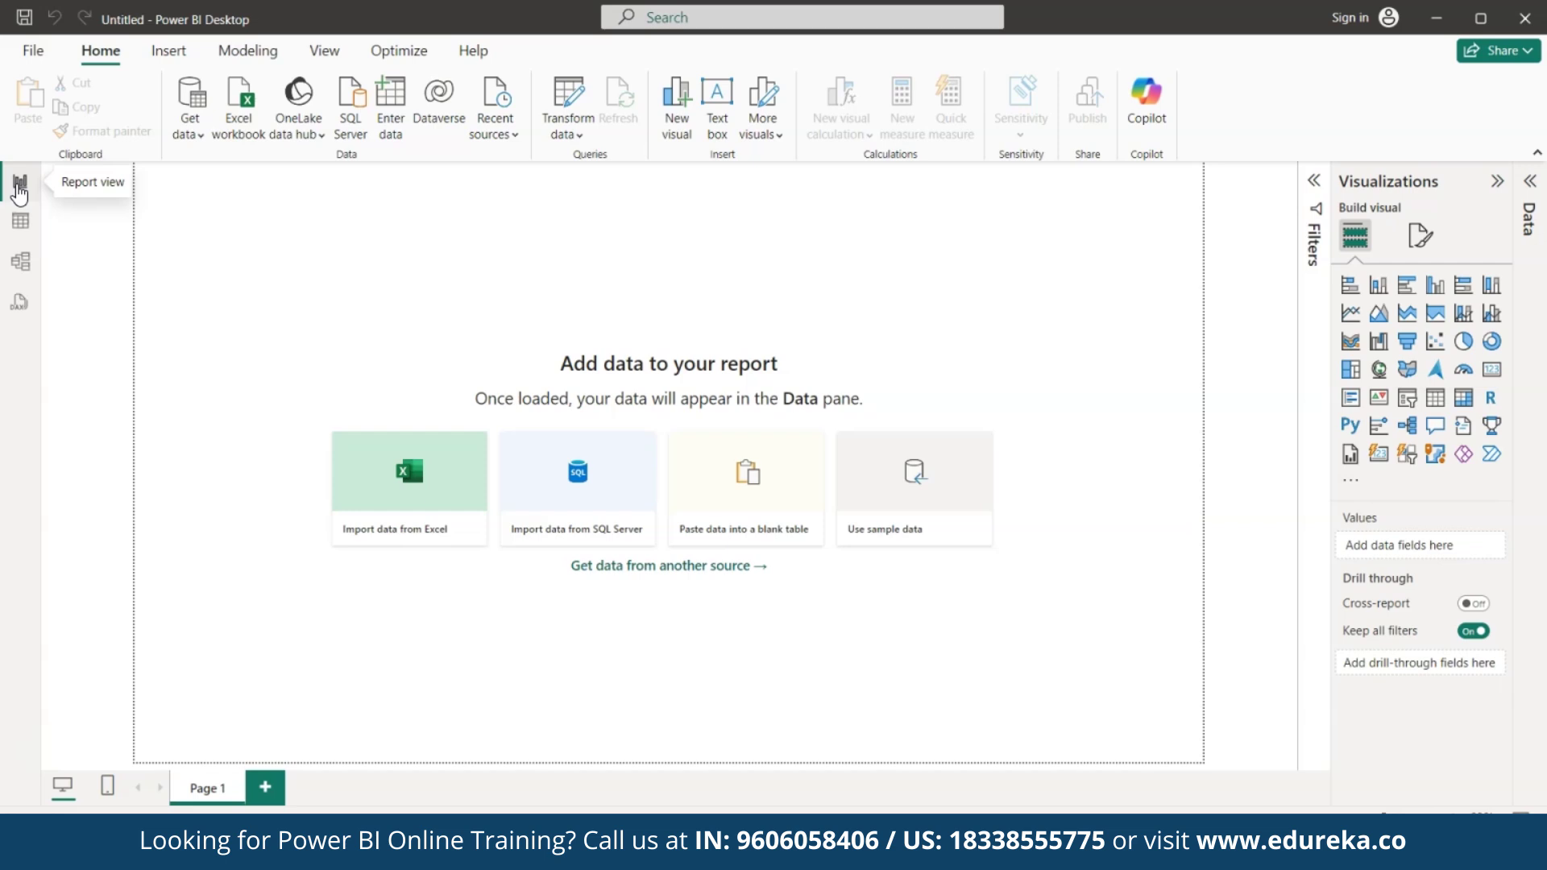
click(27, 231)
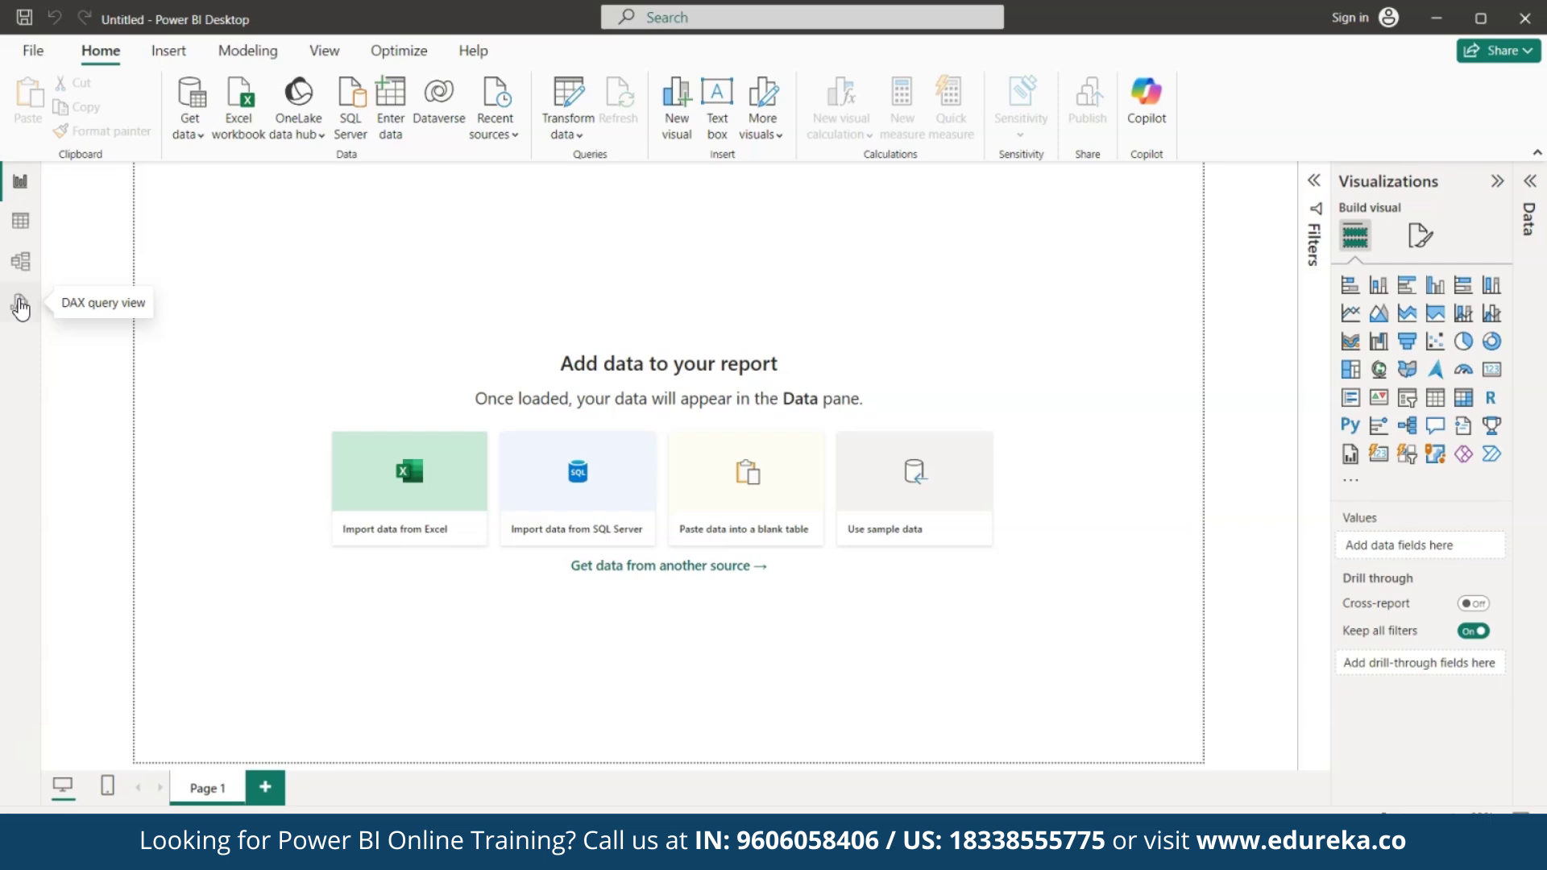
click(285, 270)
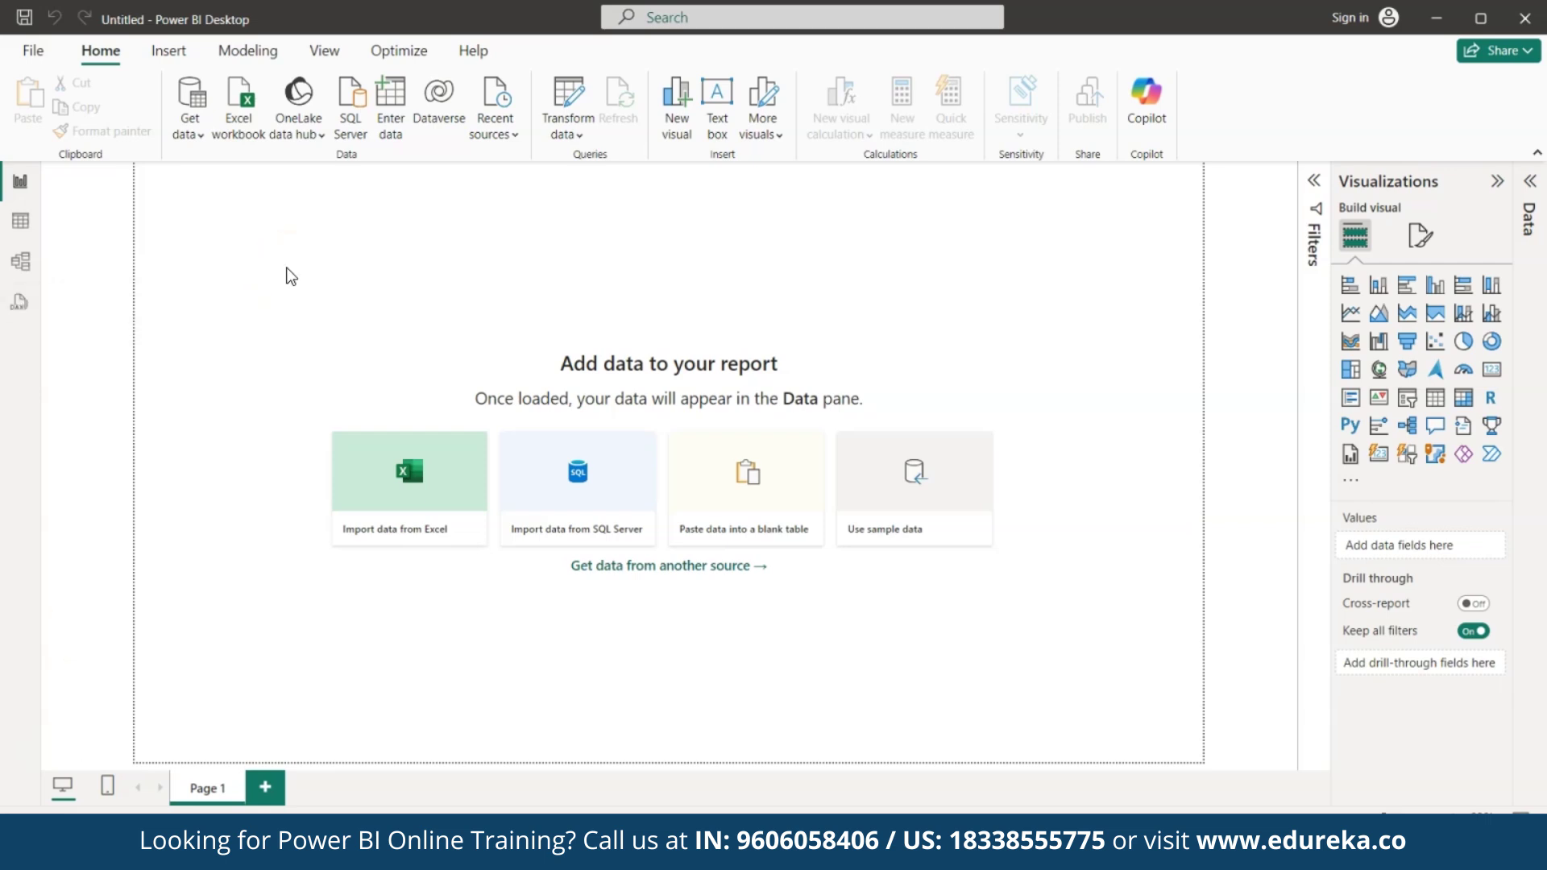
Import the sales CSV file from the Downloads folder and load it into the report.
click(195, 135)
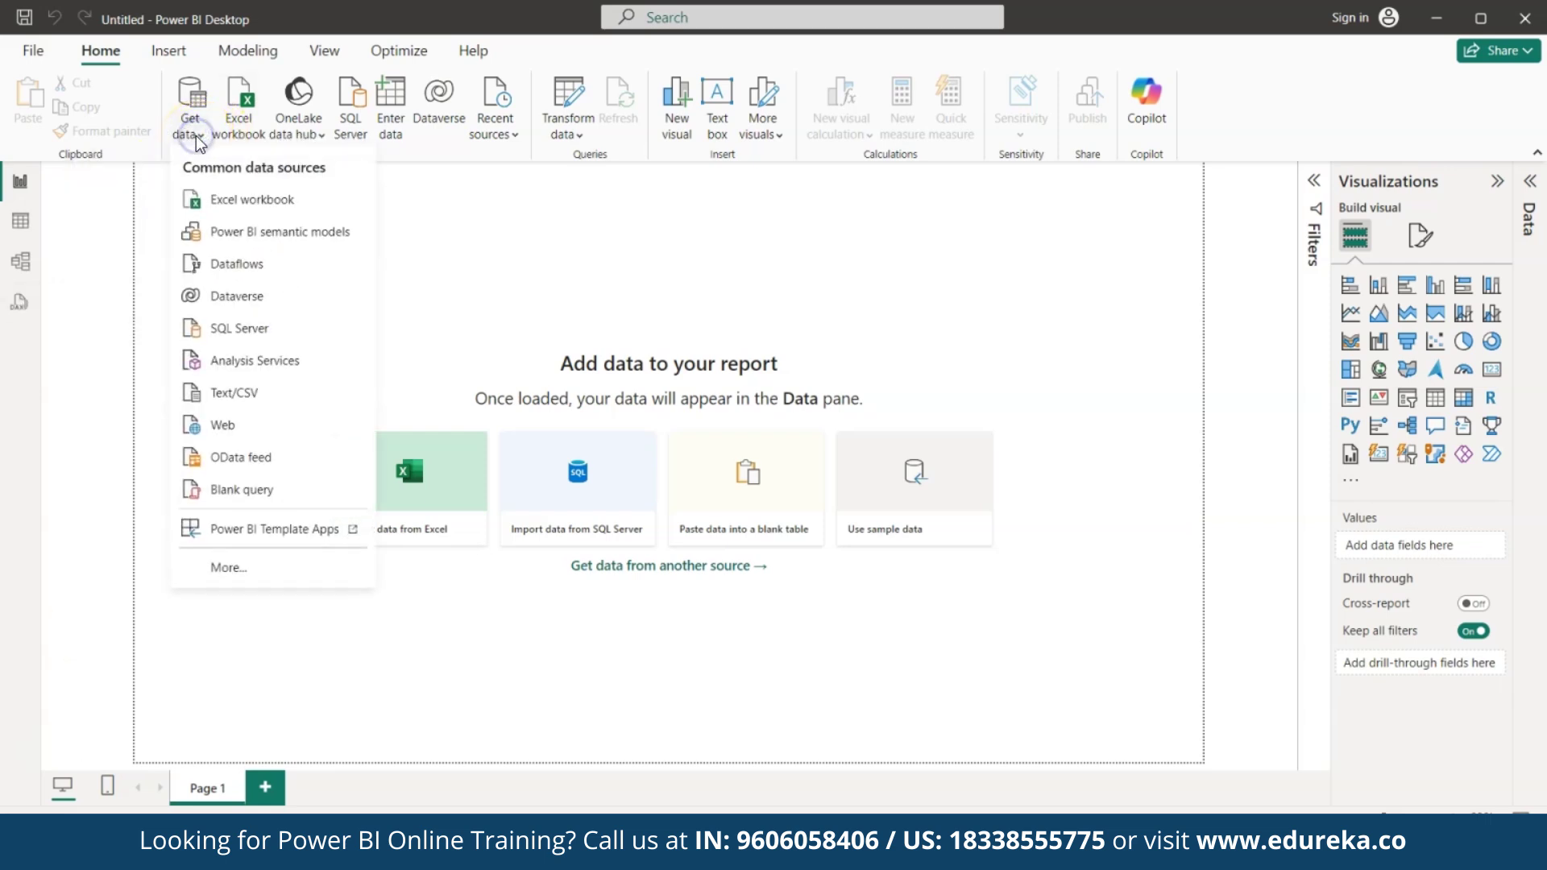
click(242, 395)
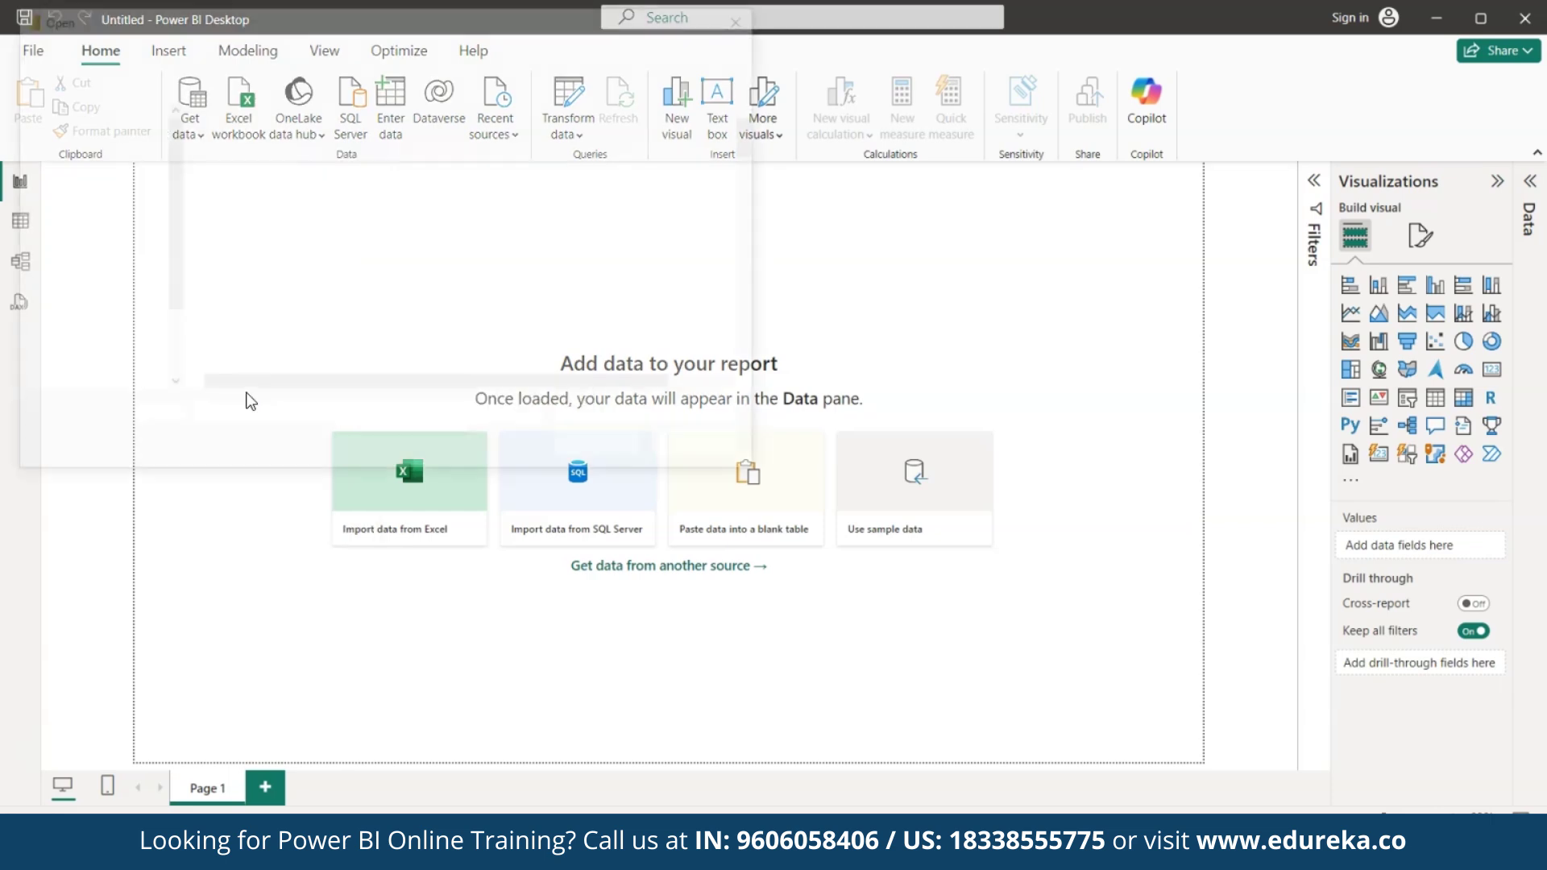
click(92, 279)
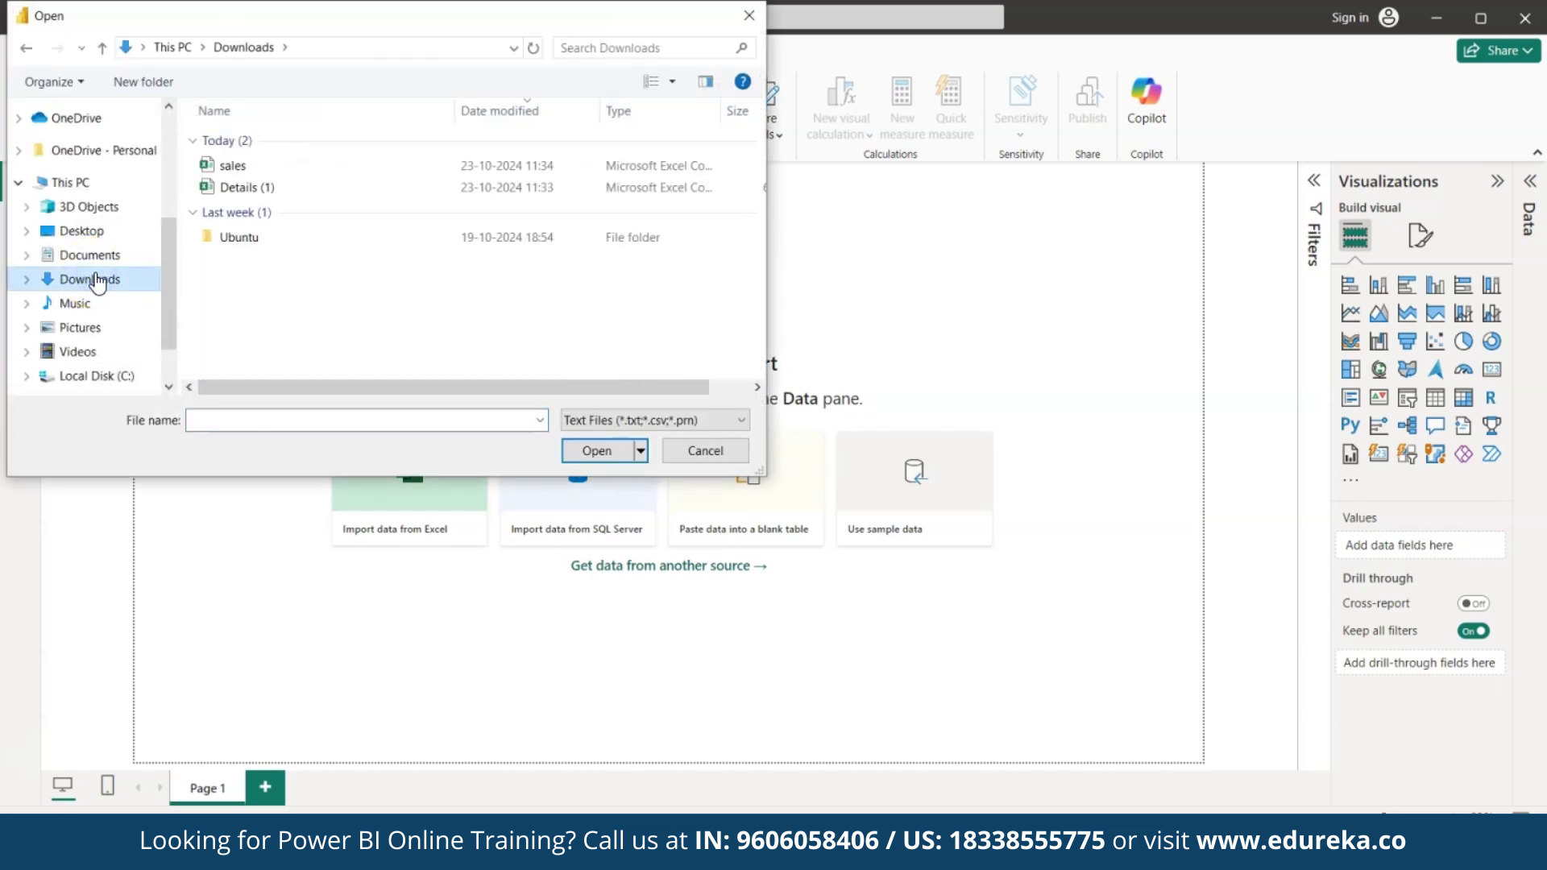
click(265, 167)
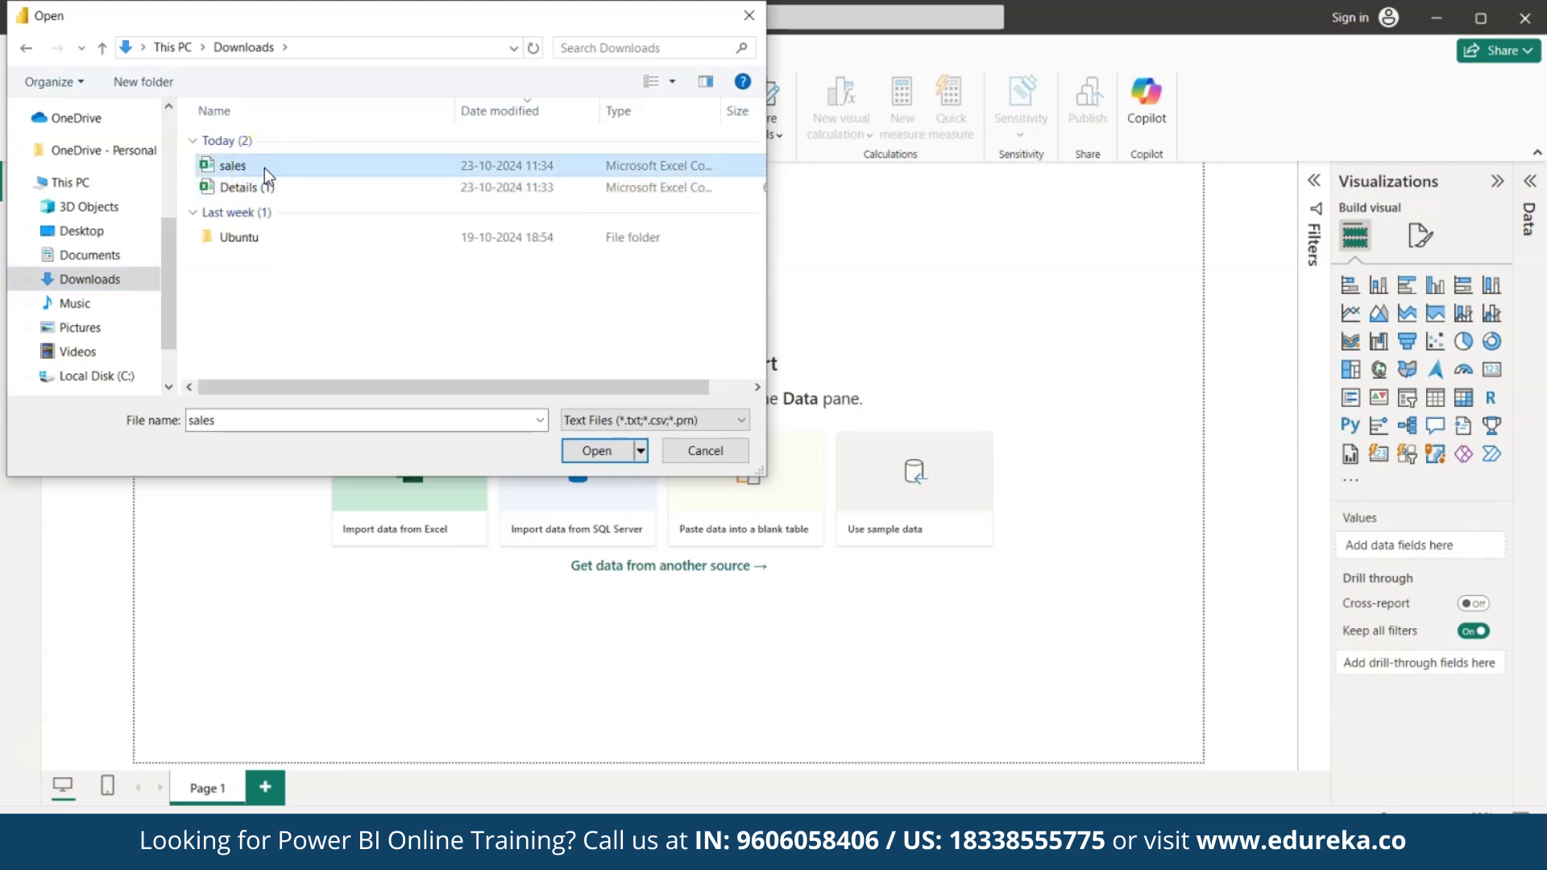
click(598, 451)
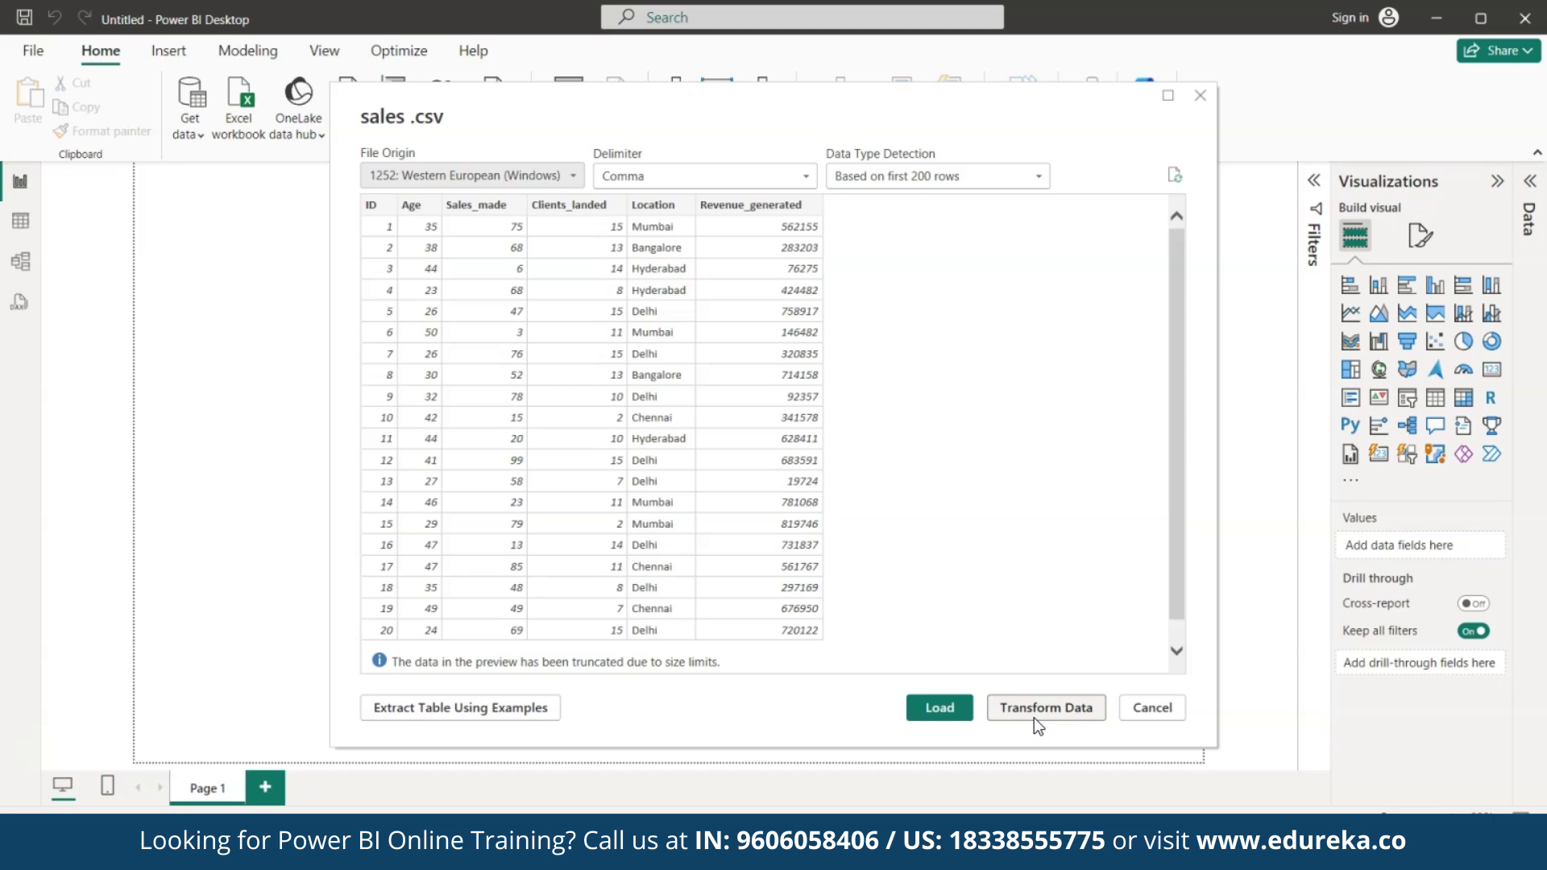
click(945, 716)
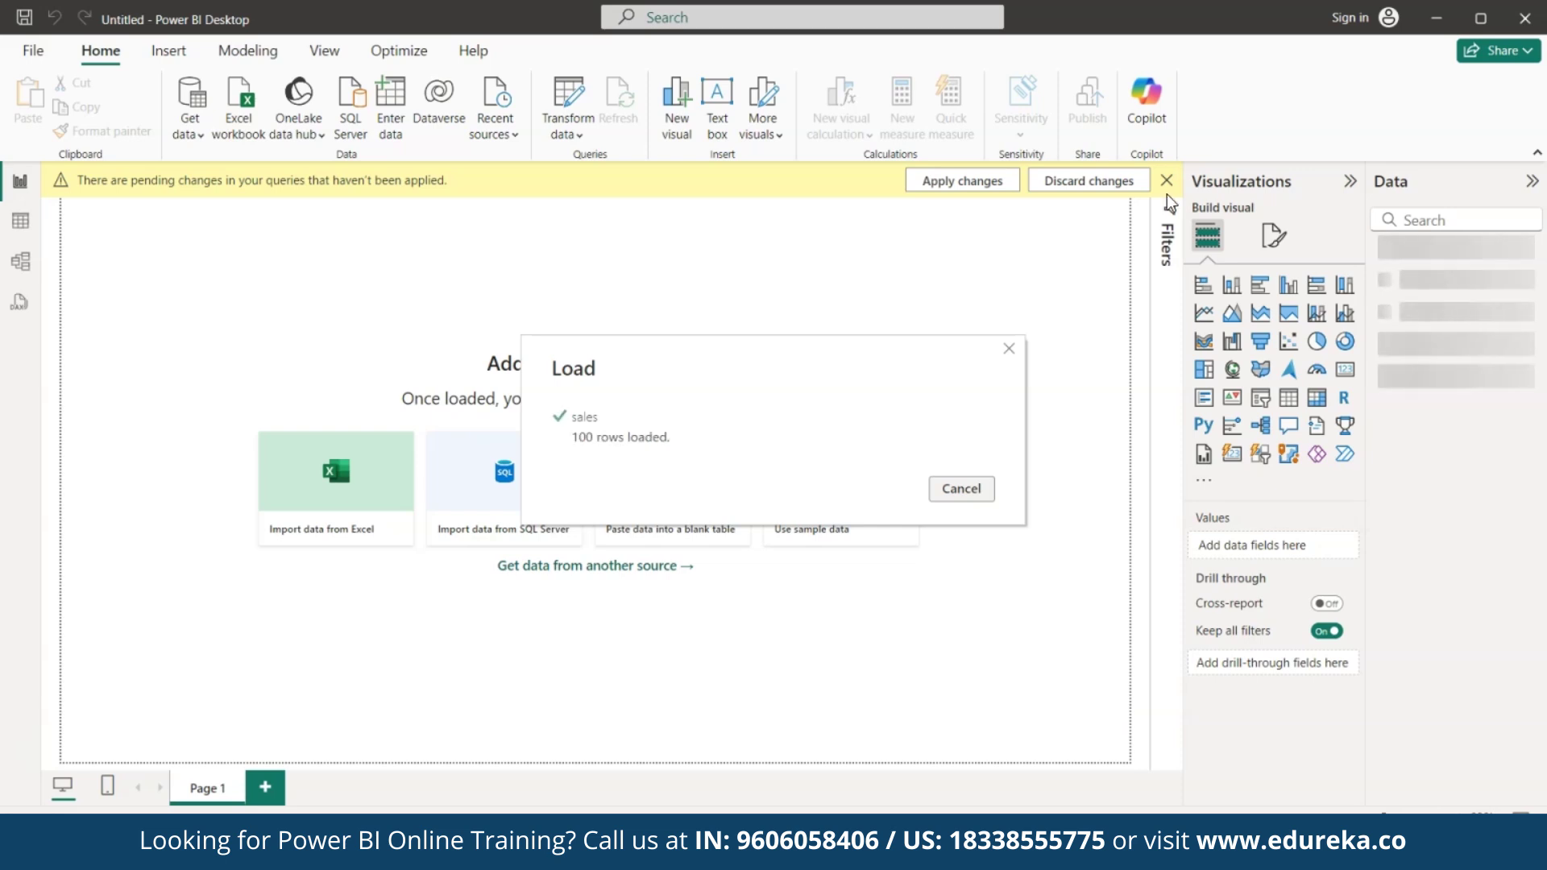
click(1151, 208)
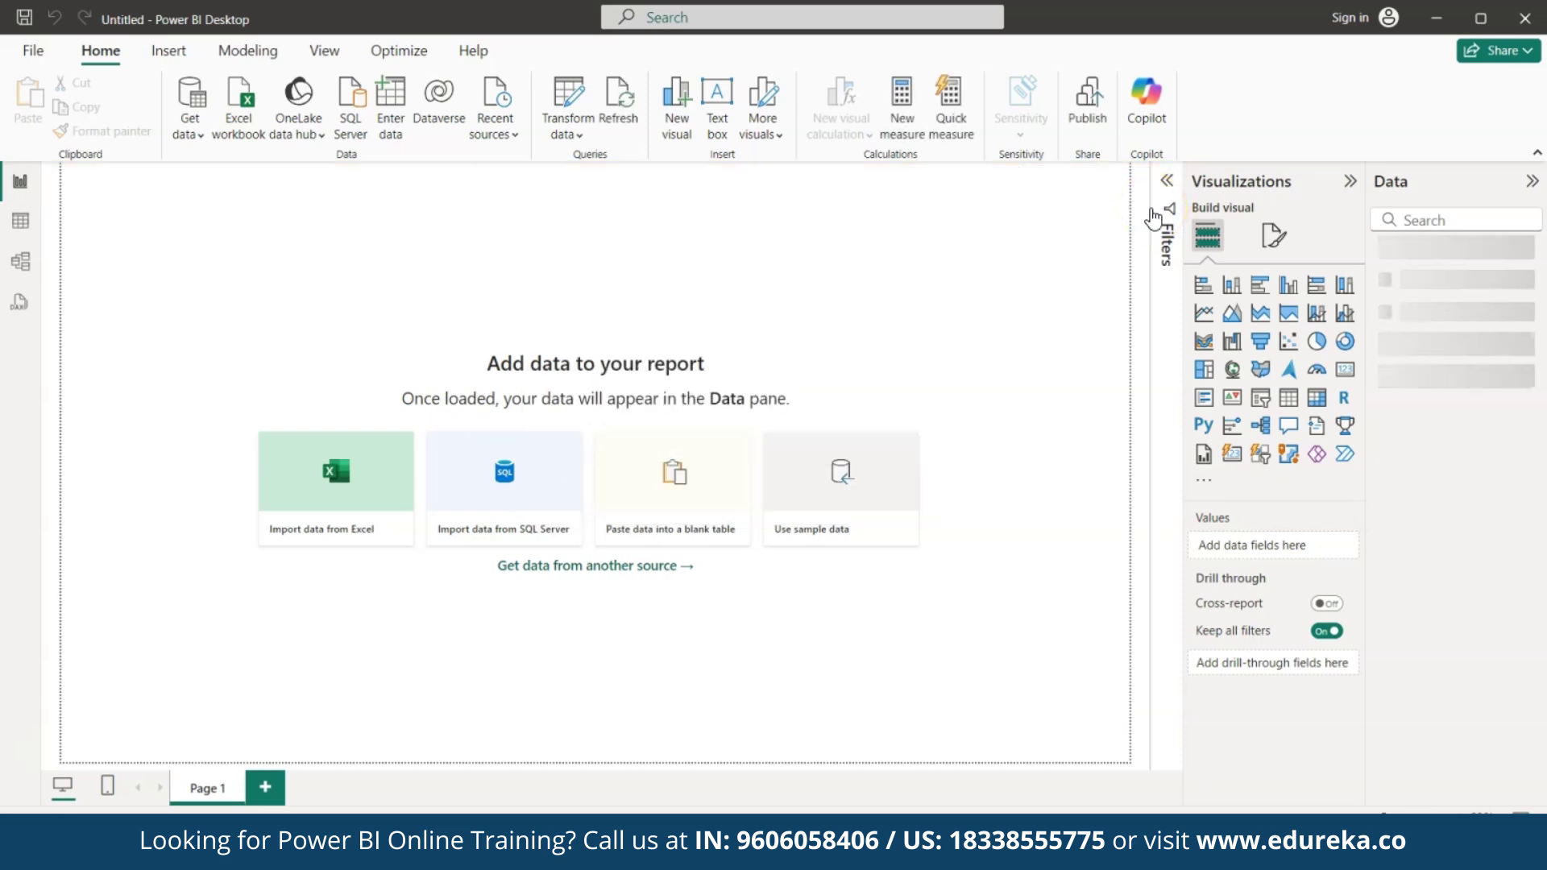
Import the Details (1) CSV file from the Downloads folder and load it as a second table.
click(198, 148)
click(242, 392)
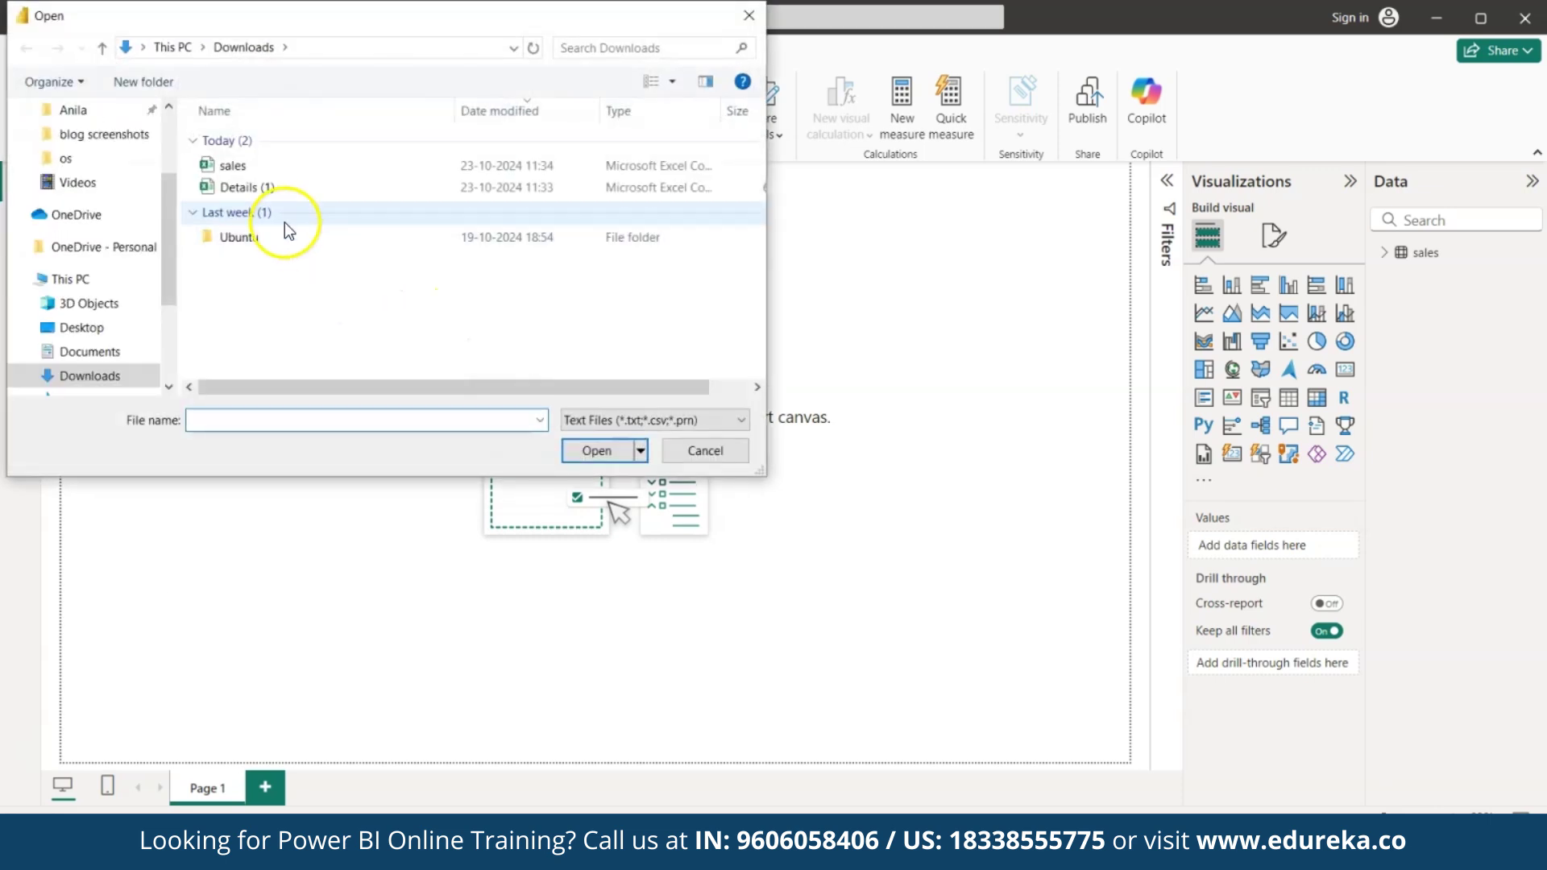
click(266, 190)
click(600, 451)
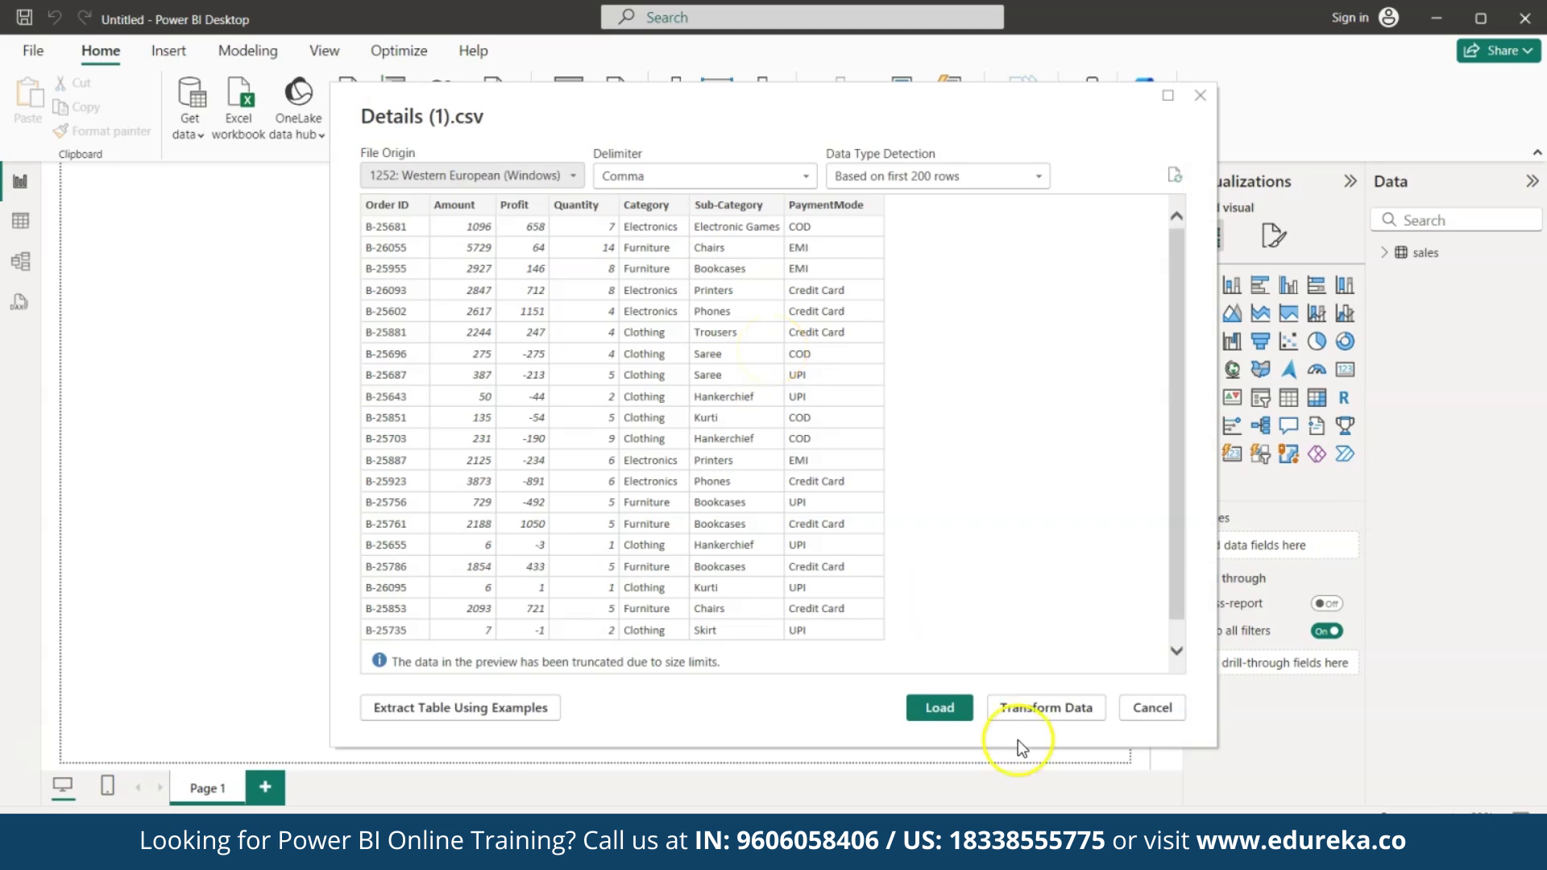
click(941, 706)
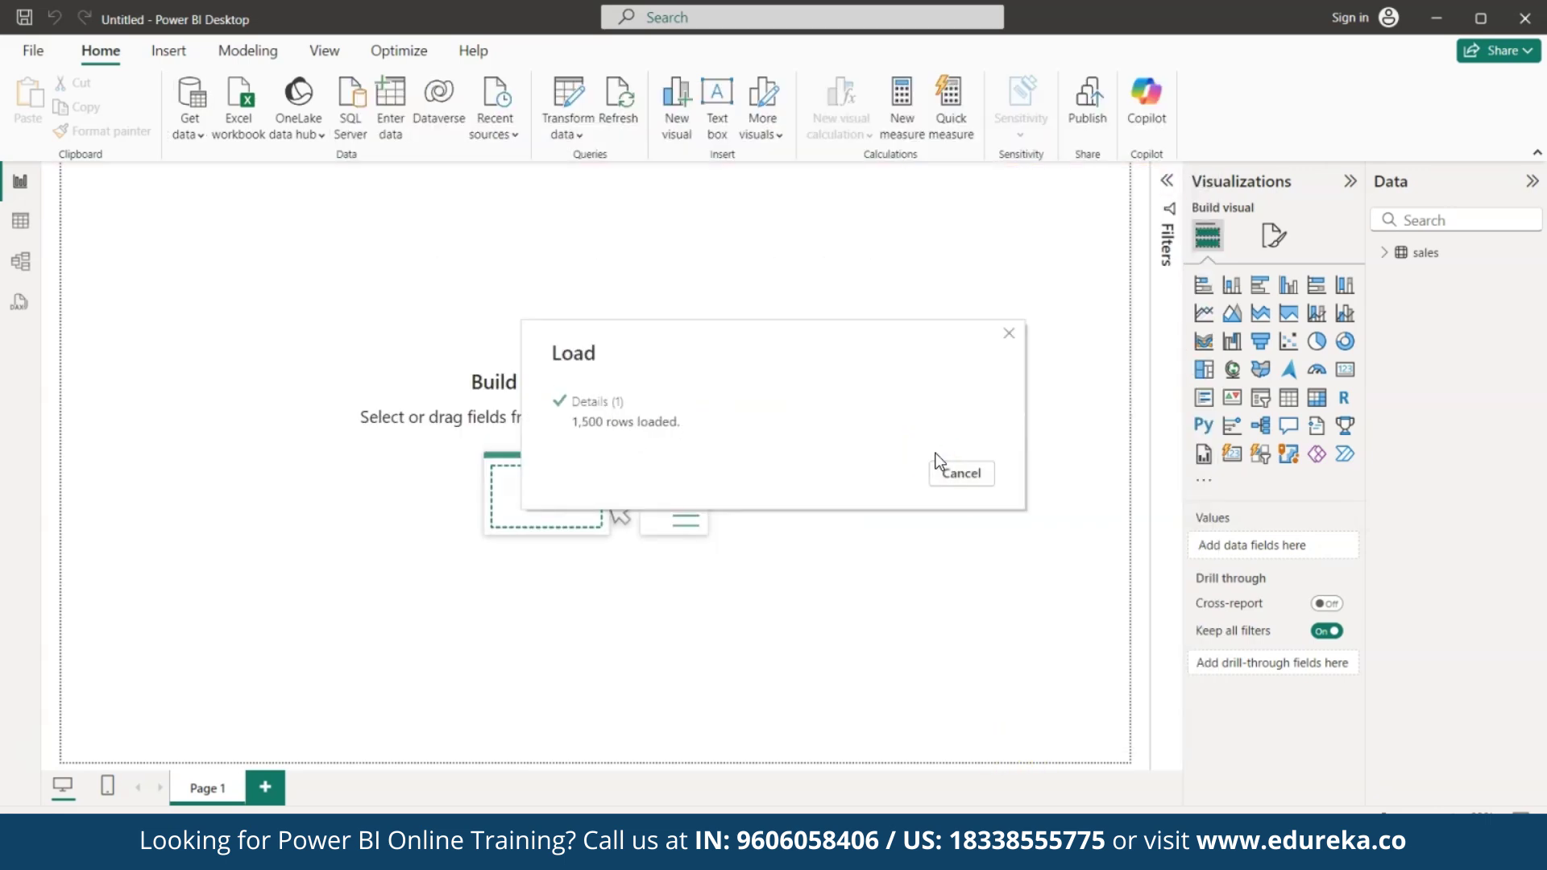
click(877, 438)
click(448, 353)
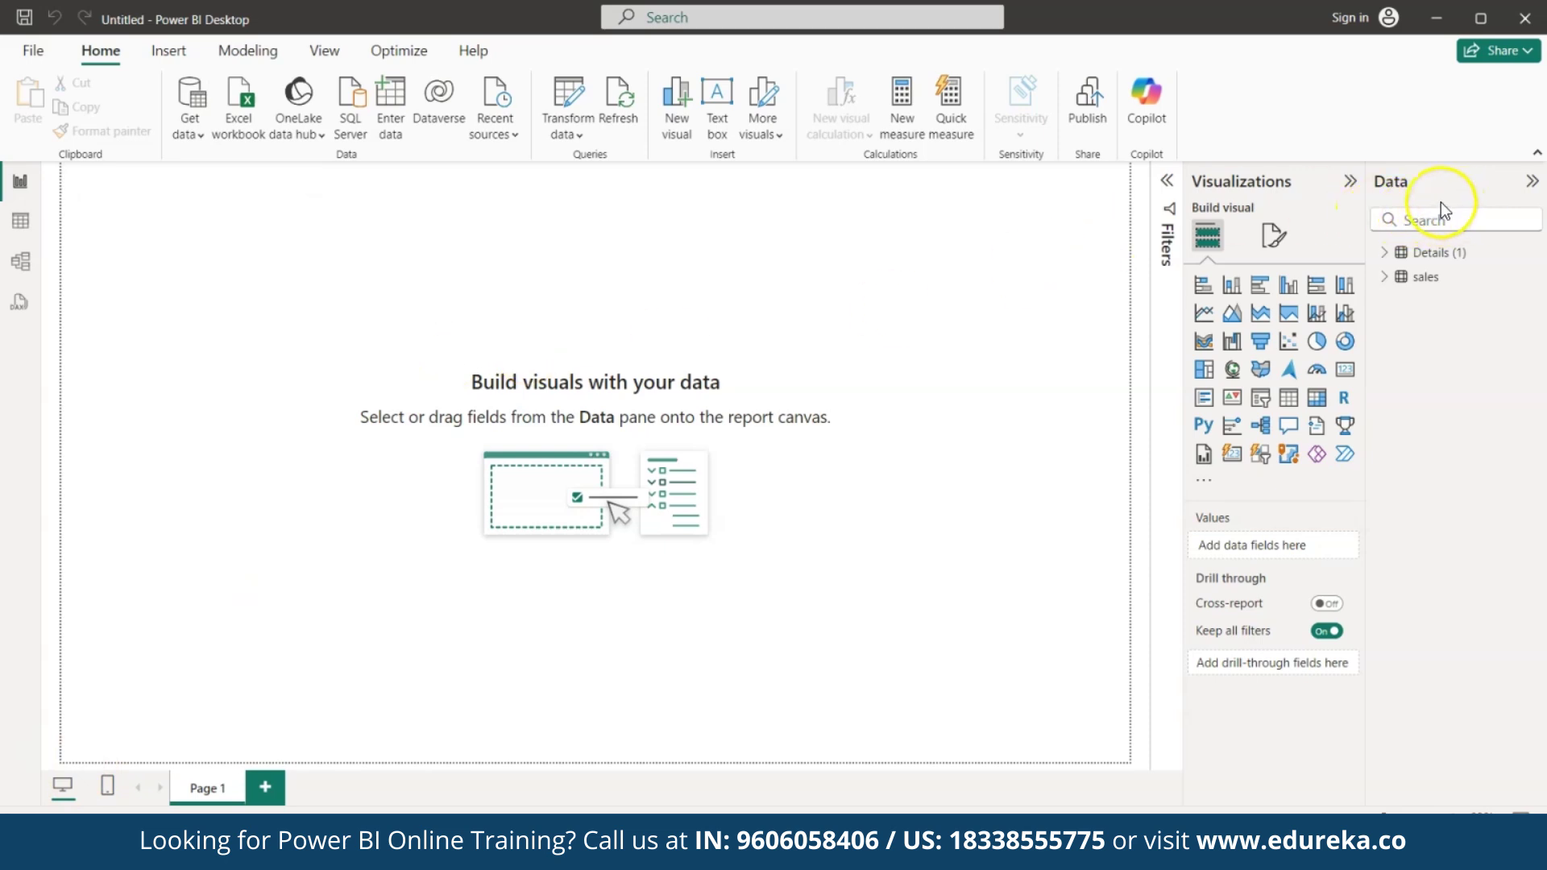
Expand the Details (1) and sales tables to list their fields.
click(1392, 253)
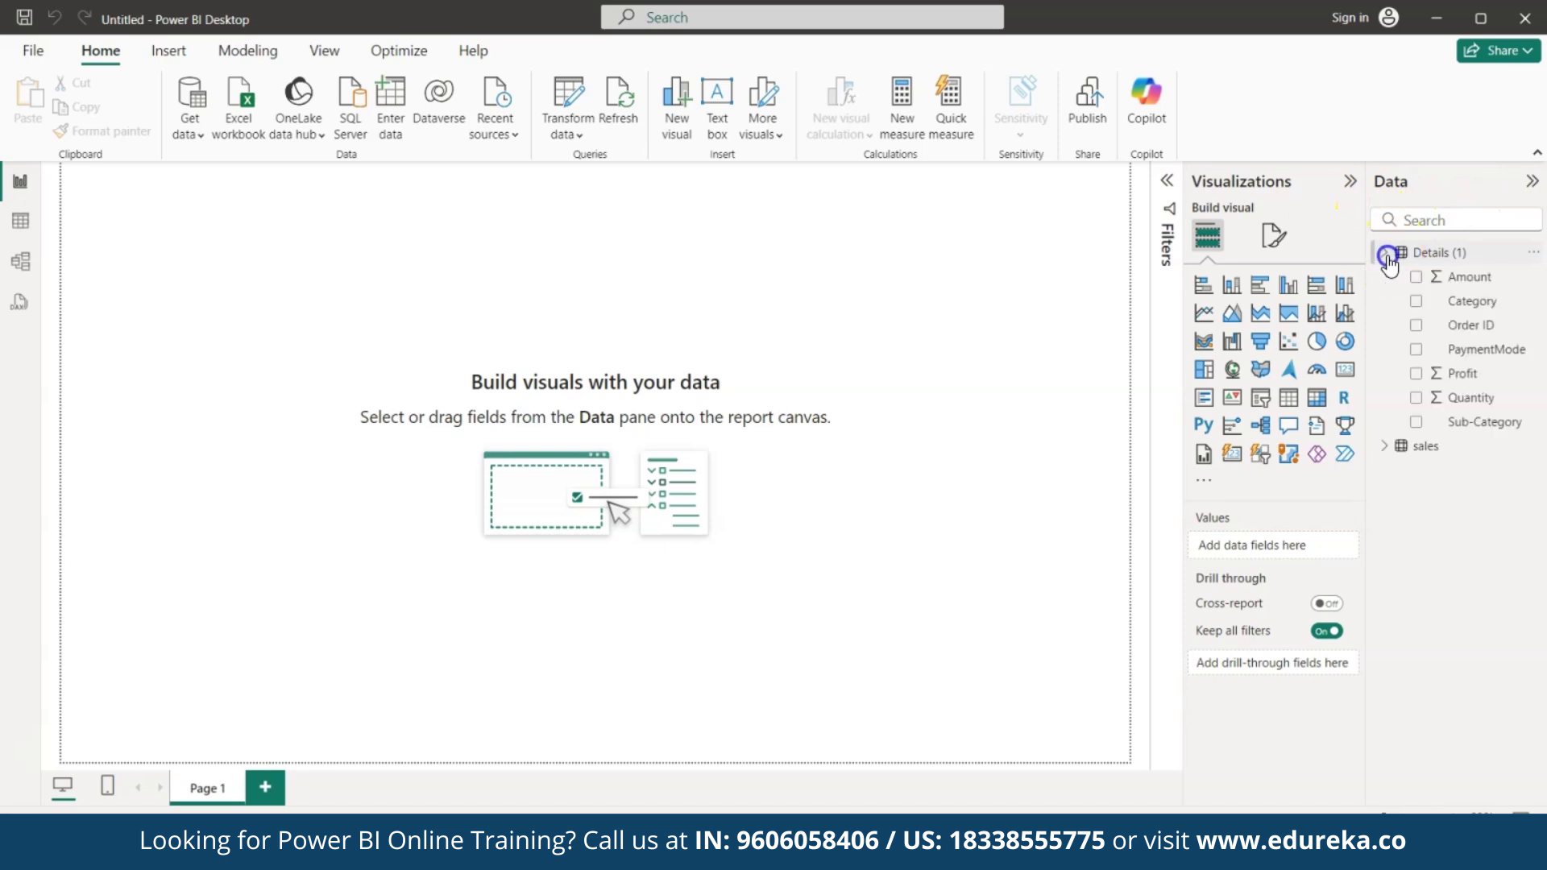
click(1383, 449)
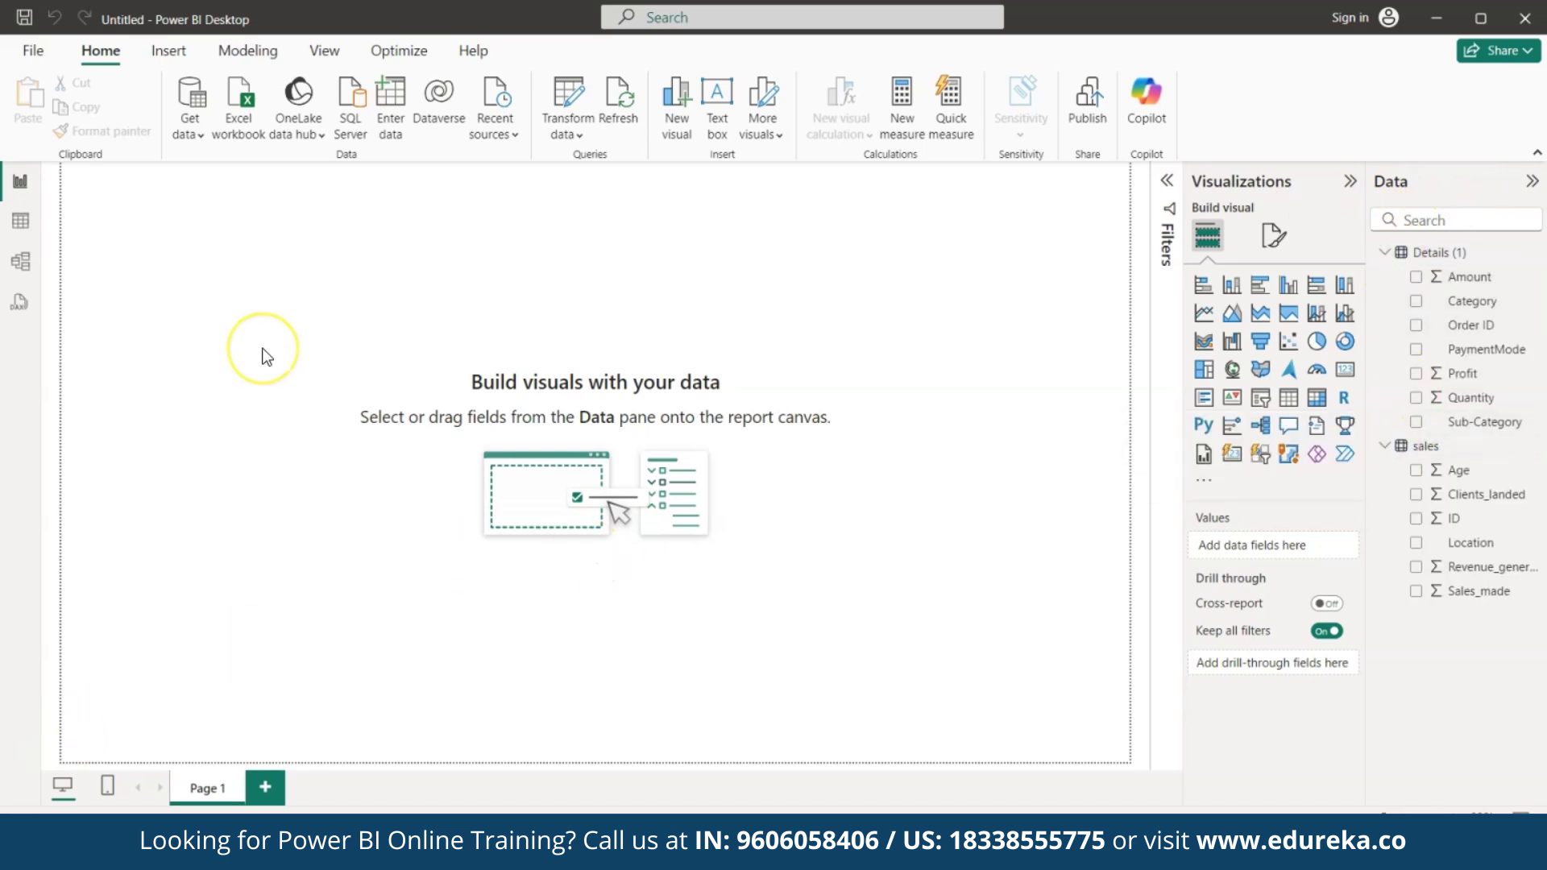
Examine the rows of the Details (1) and sales tables in Table view.
click(22, 223)
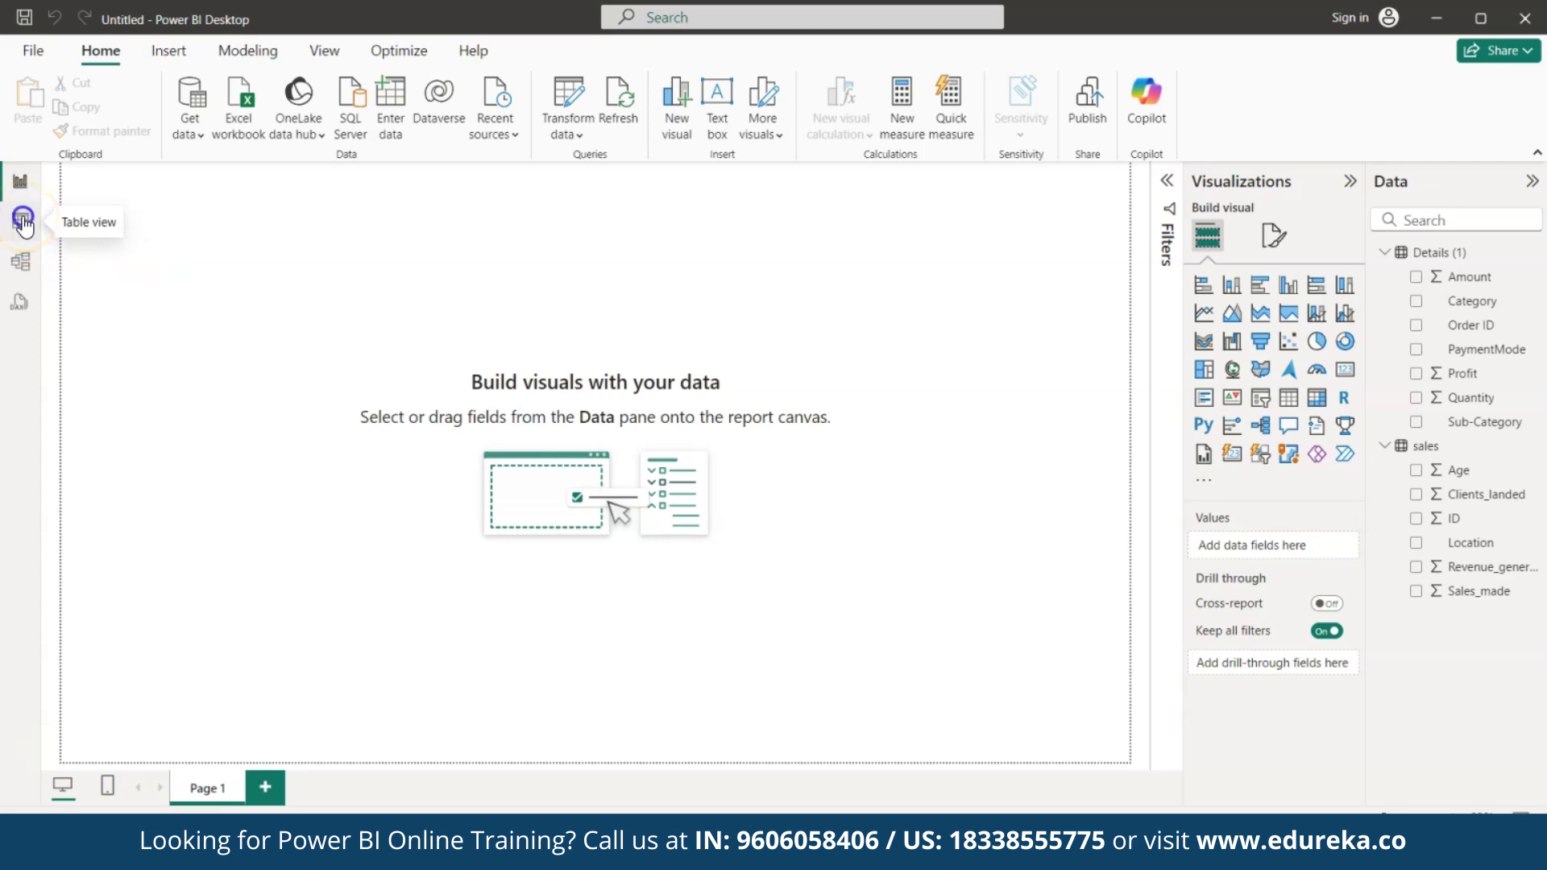
click(1380, 257)
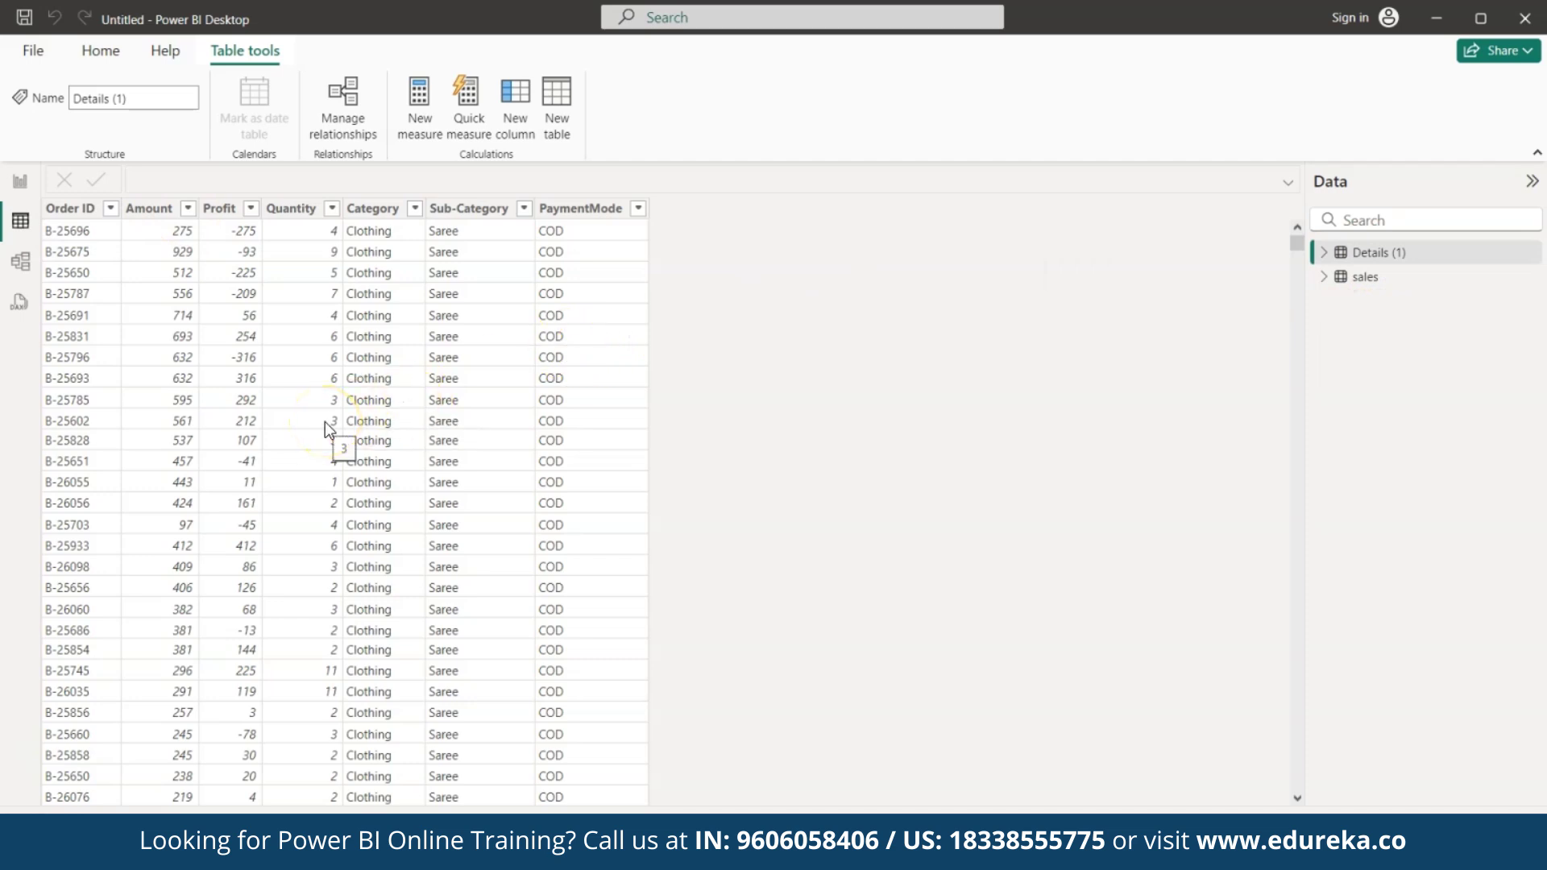
scroll(329, 429, down, 5)
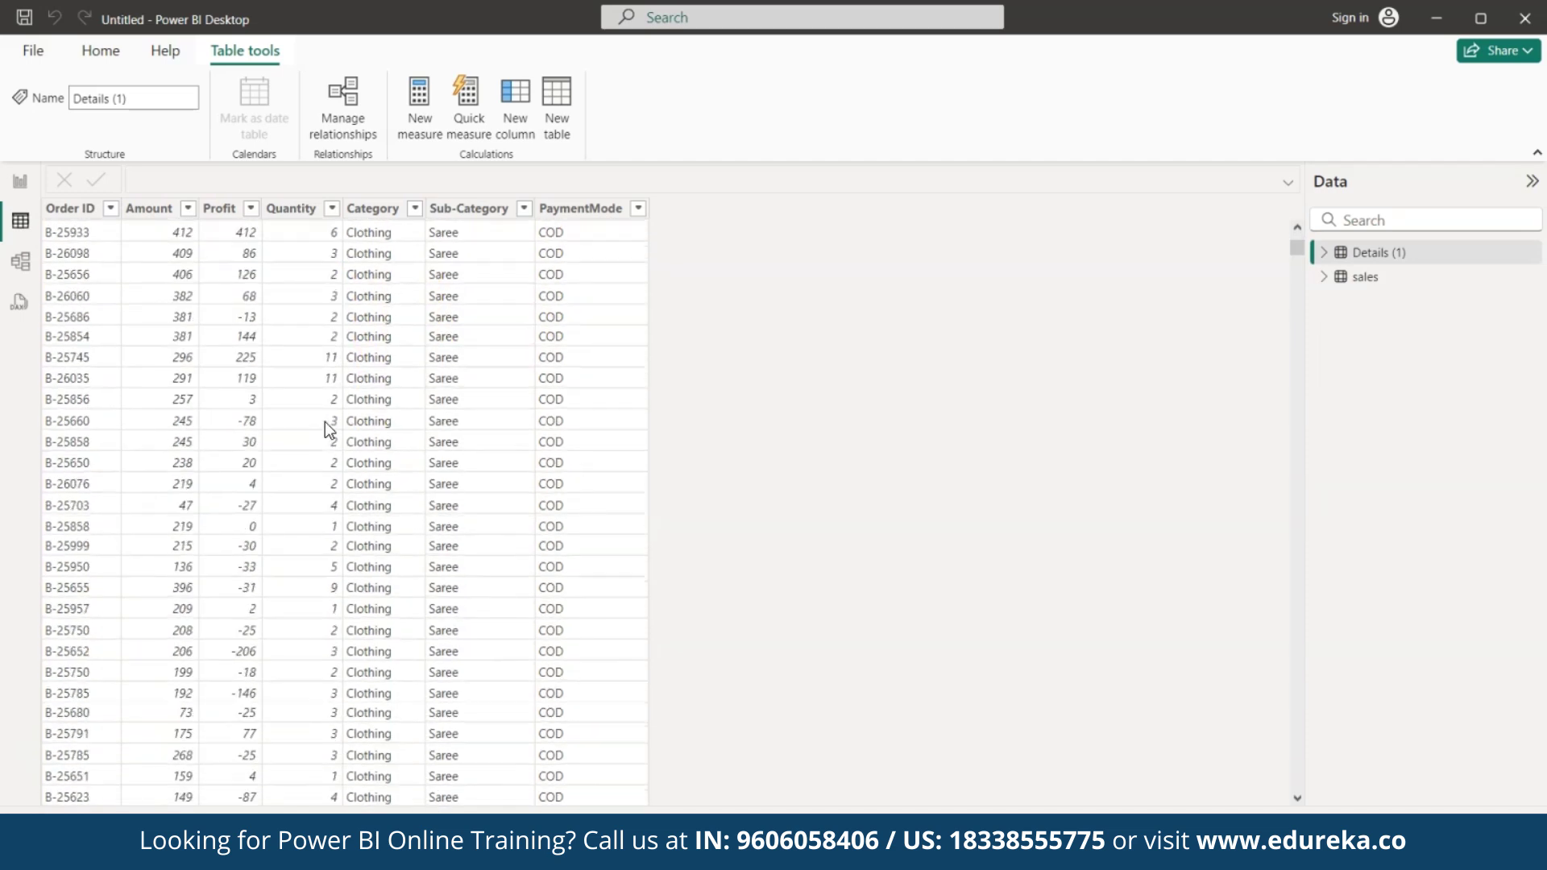
scroll(329, 430, down, 5)
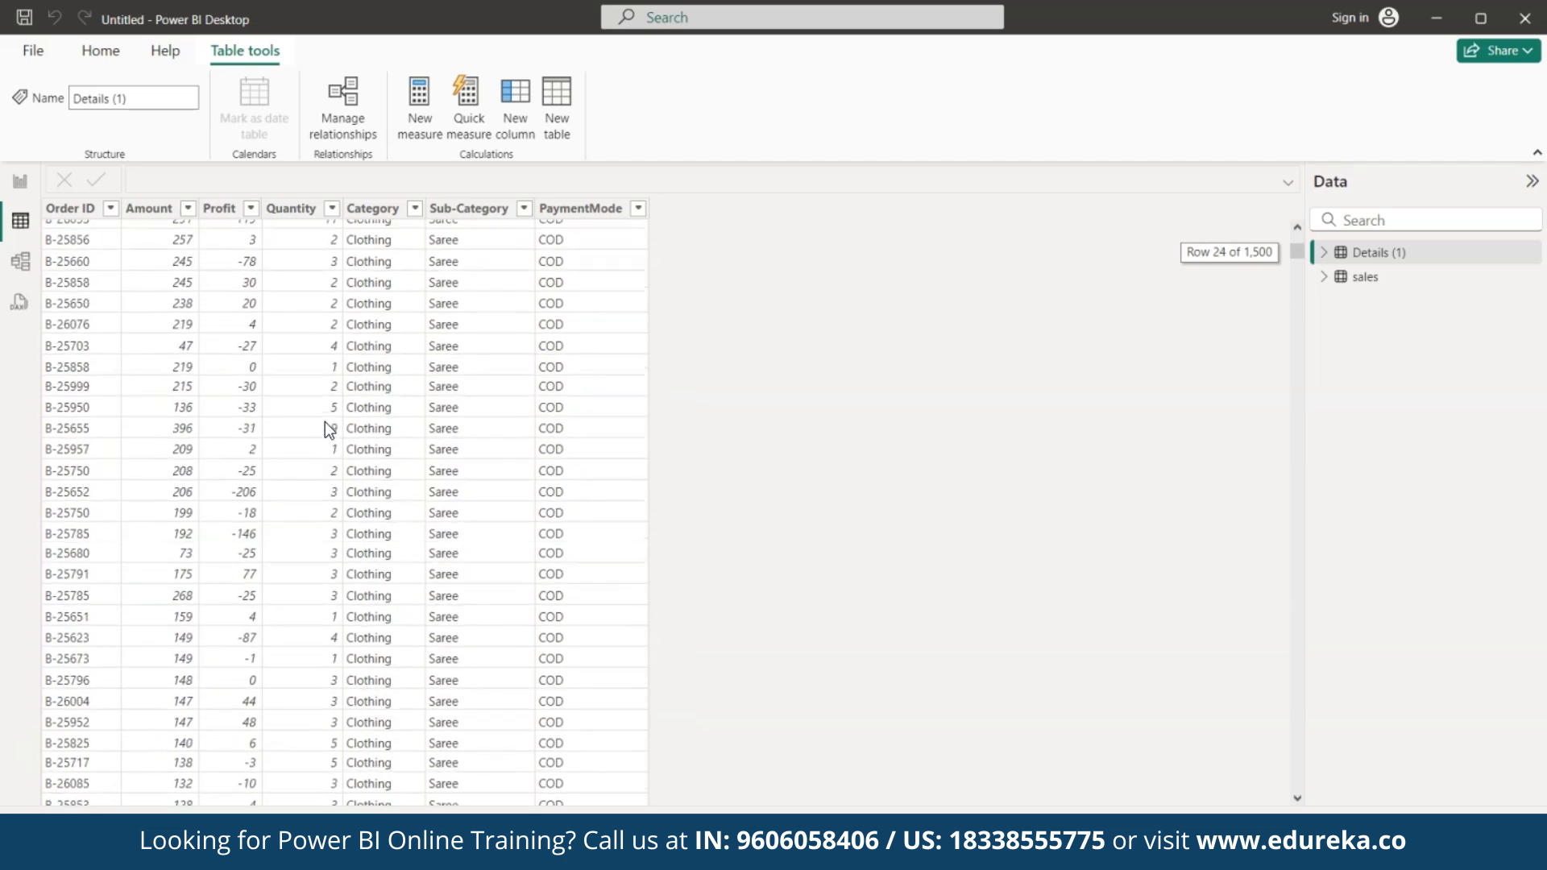
scroll(329, 430, down, 4)
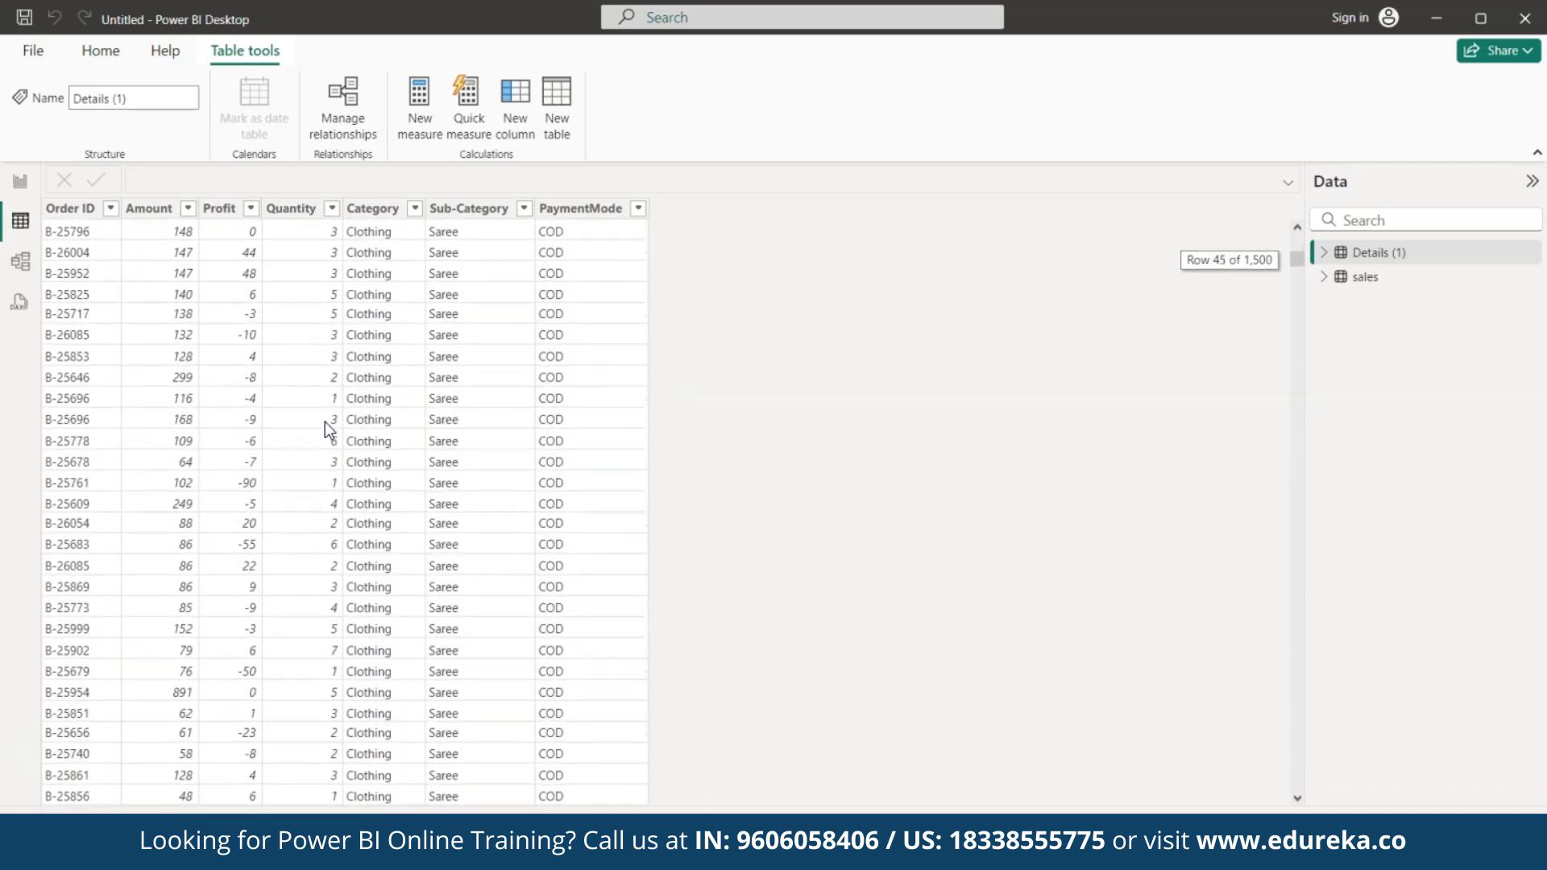
click(1366, 276)
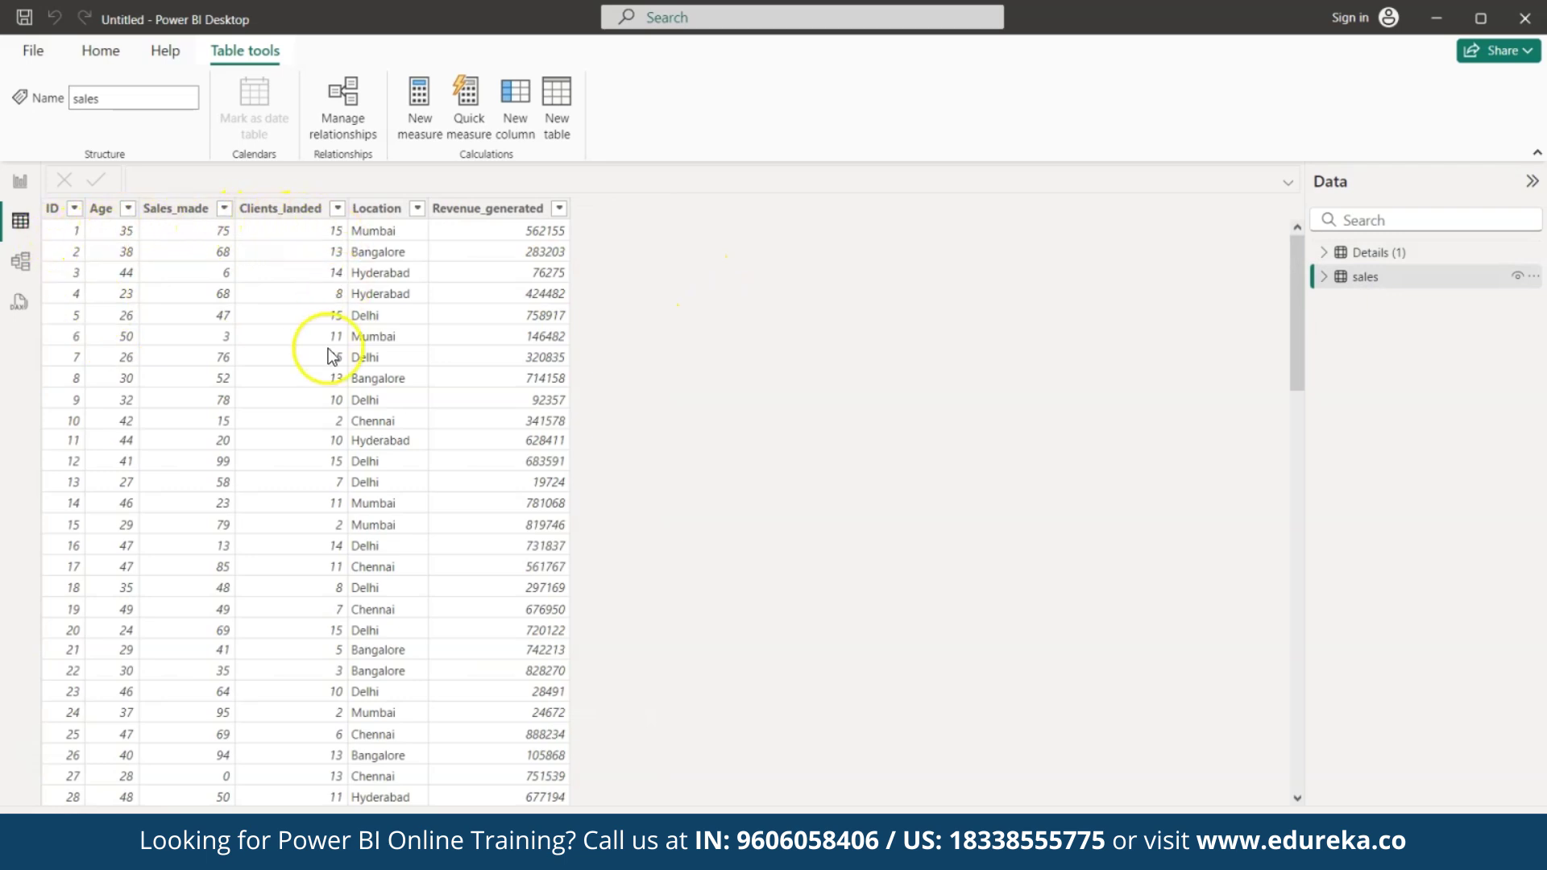
scroll(332, 357, down, 6)
scroll(332, 357, down, 4)
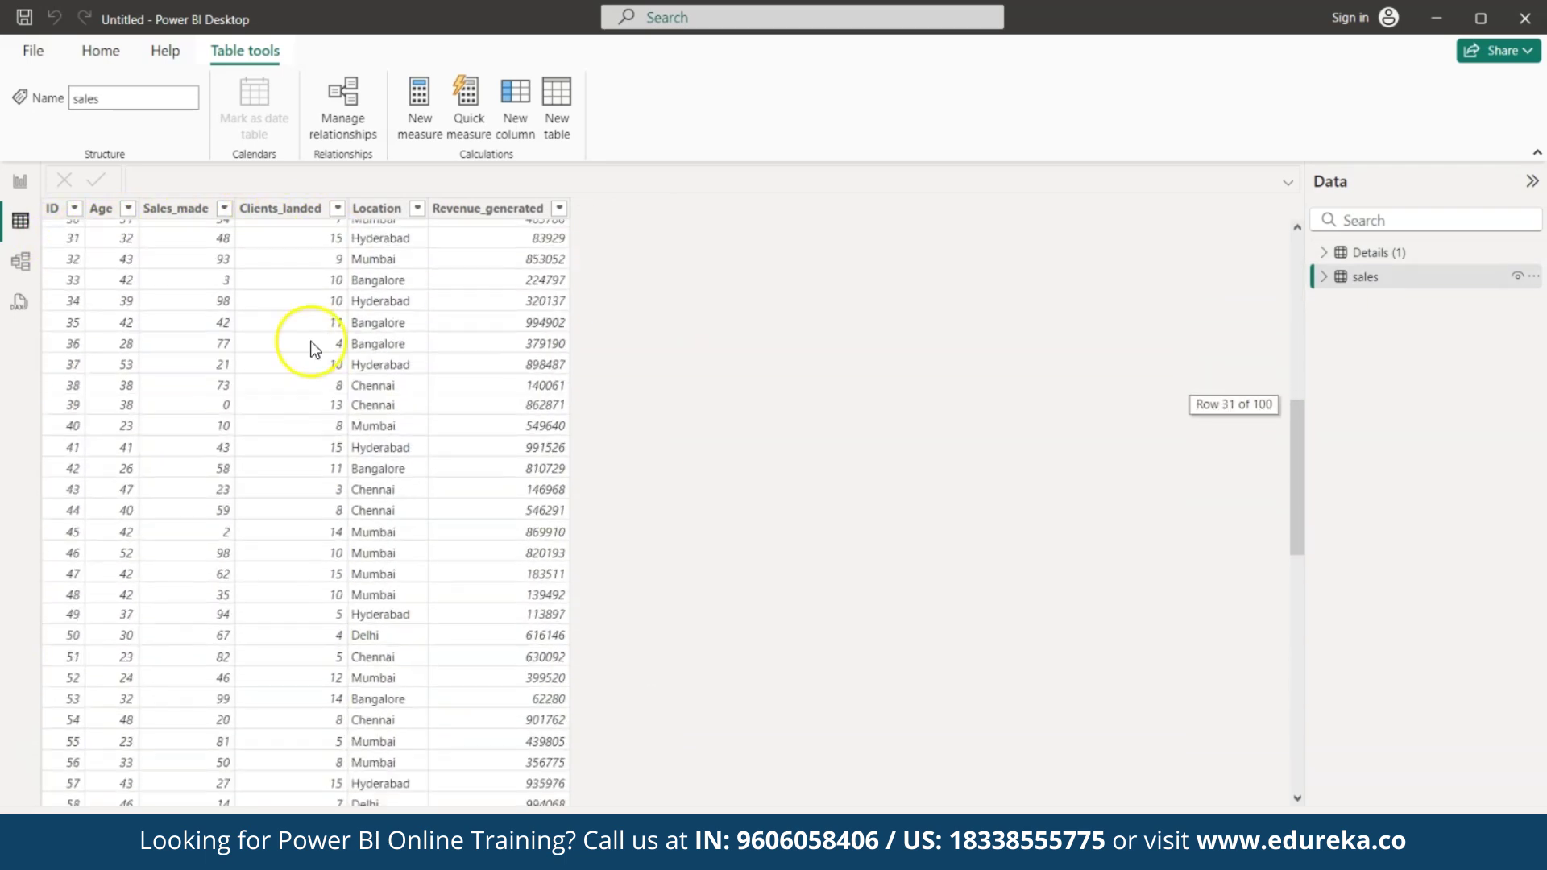
Return to Report view and open the loaded tables in Power Query Editor for transformation.
click(16, 187)
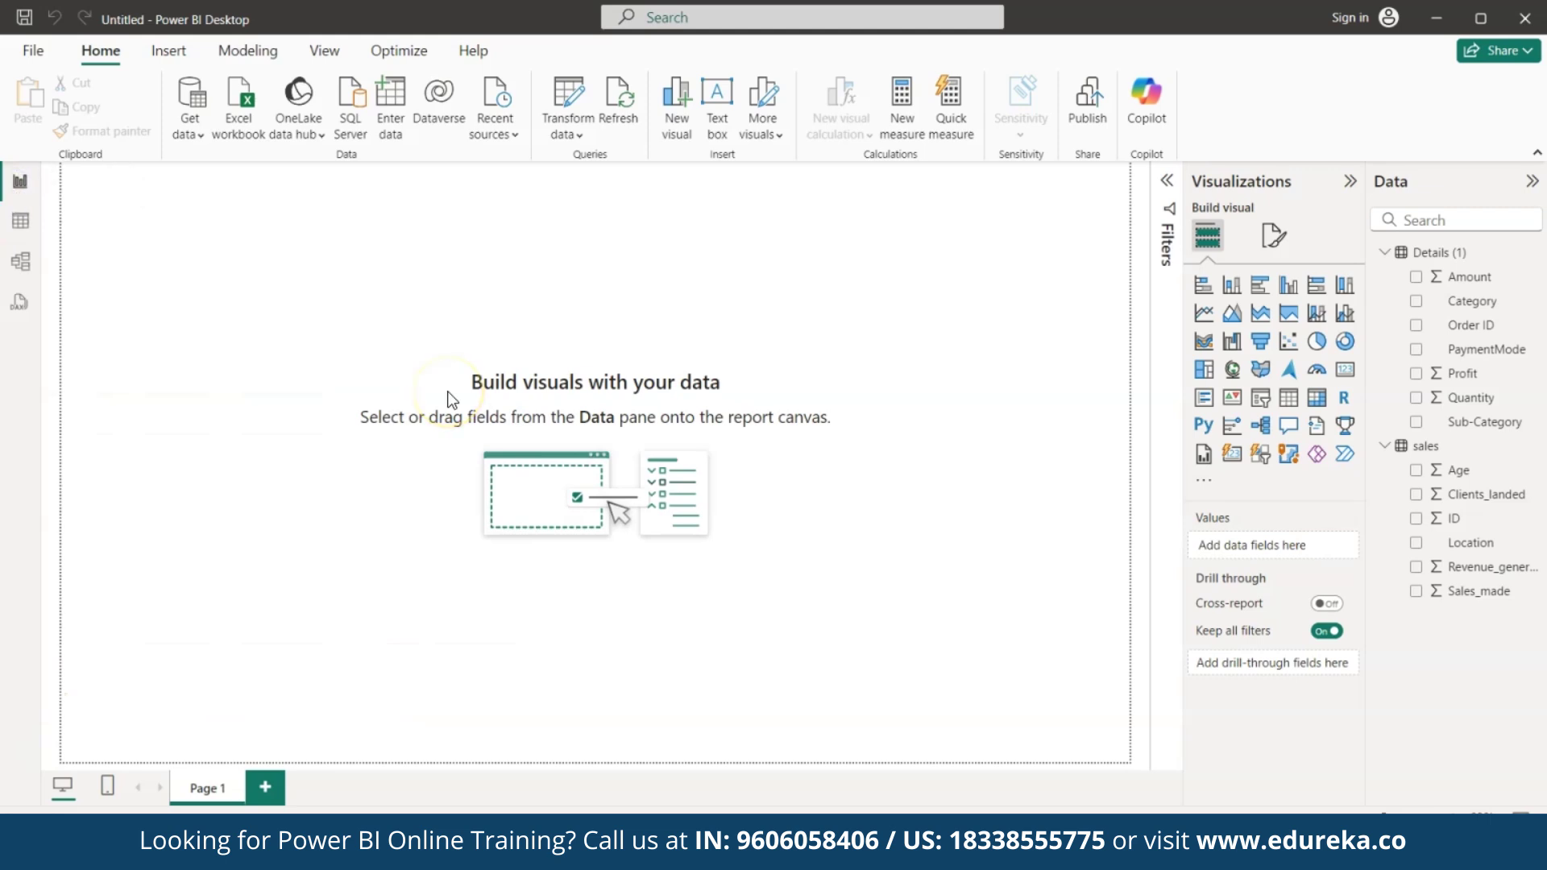
click(577, 138)
click(595, 166)
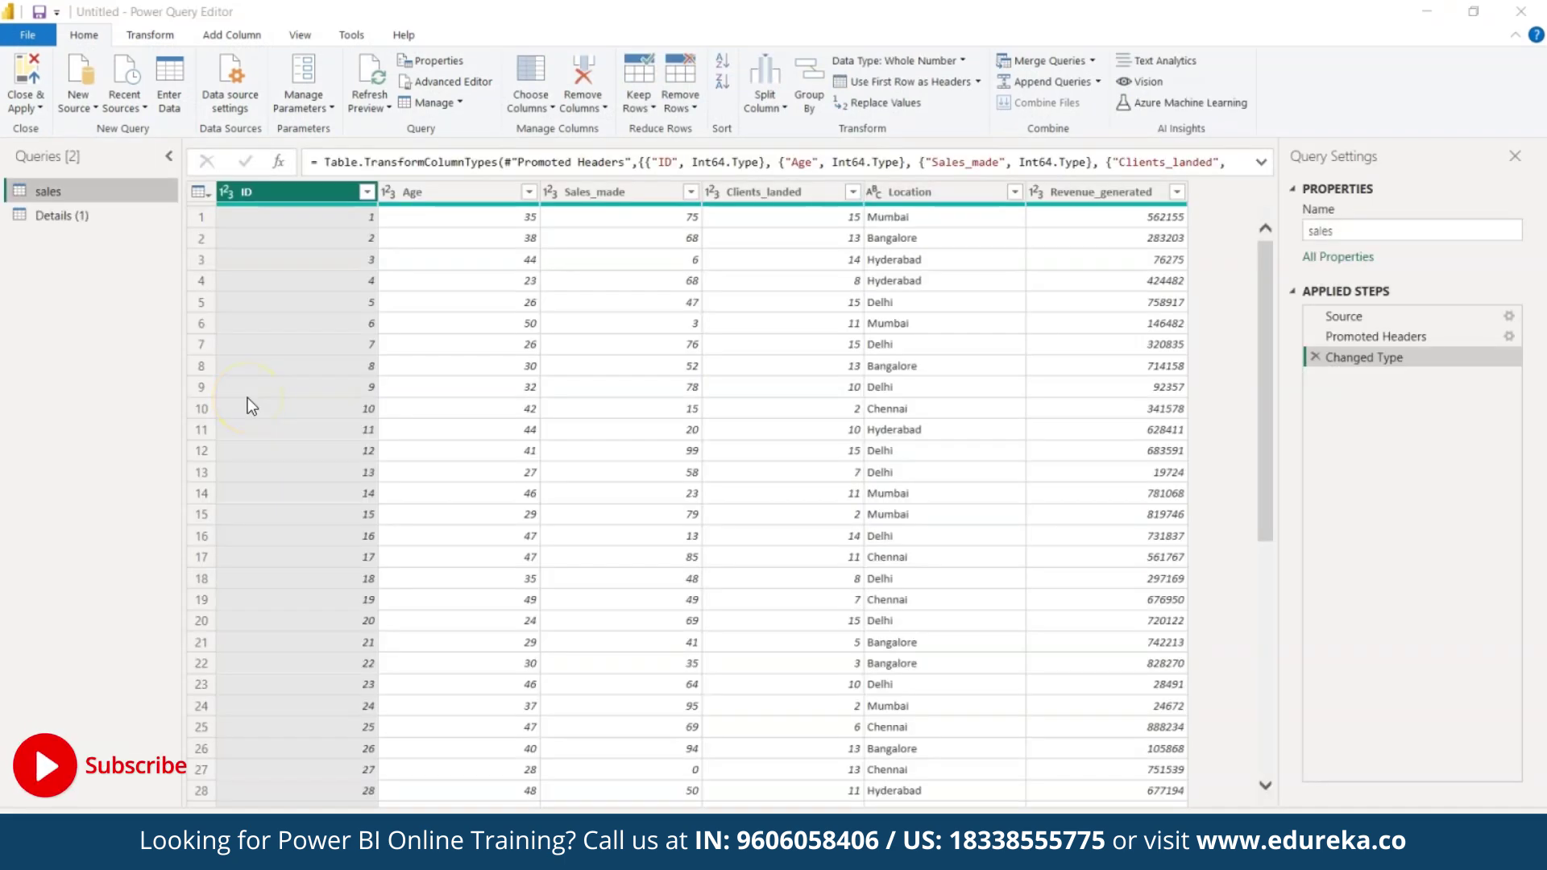
click(547, 113)
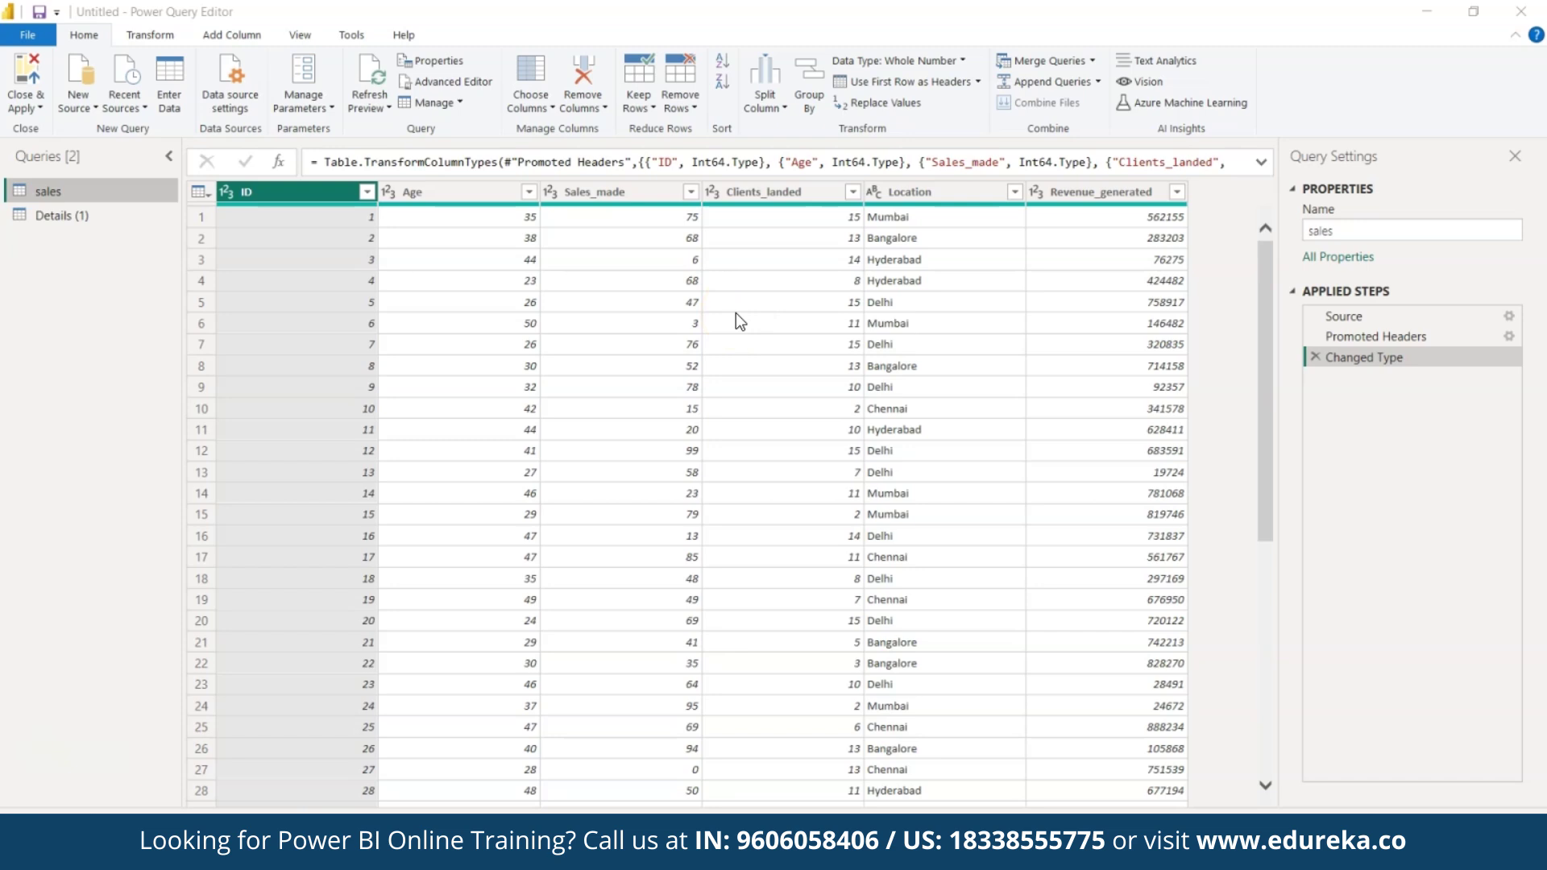
click(331, 196)
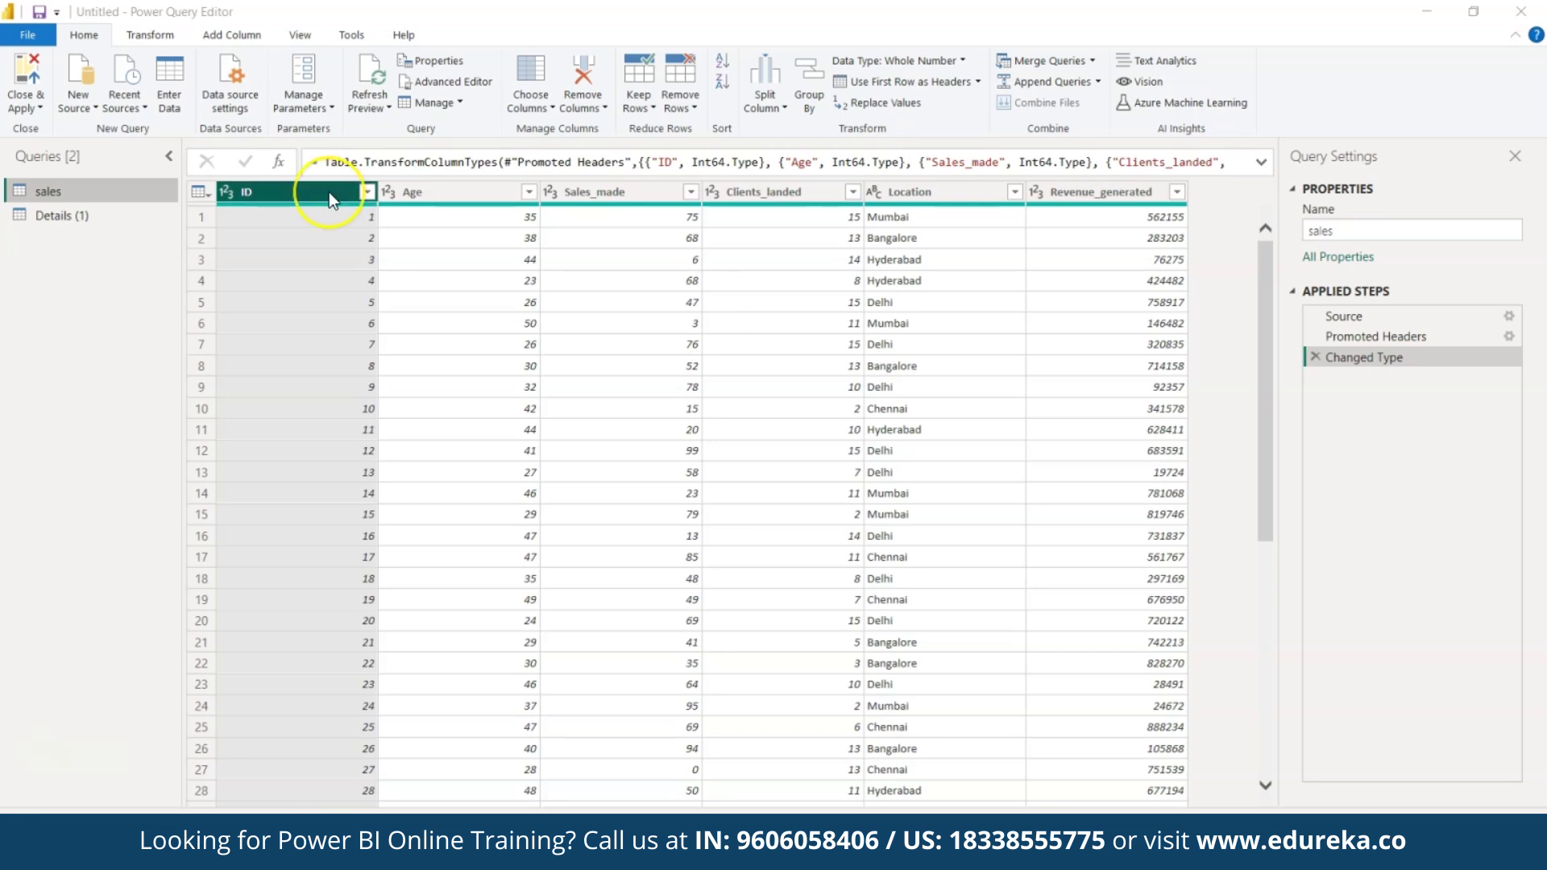
Display the available data types for the ID column of the sales query.
right_click(295, 199)
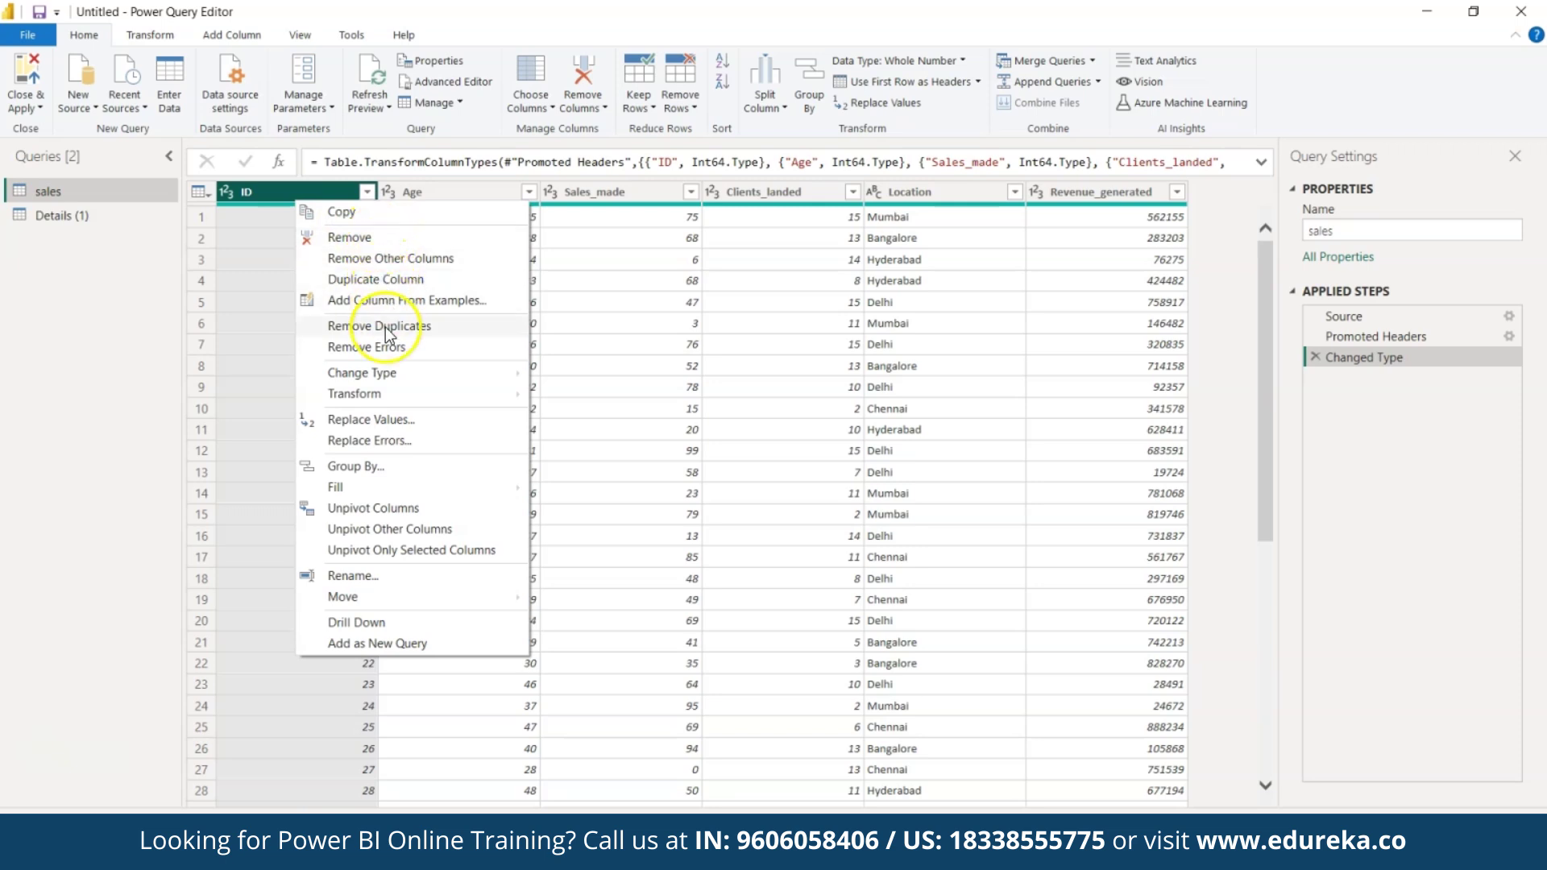
mouse_move(374, 374)
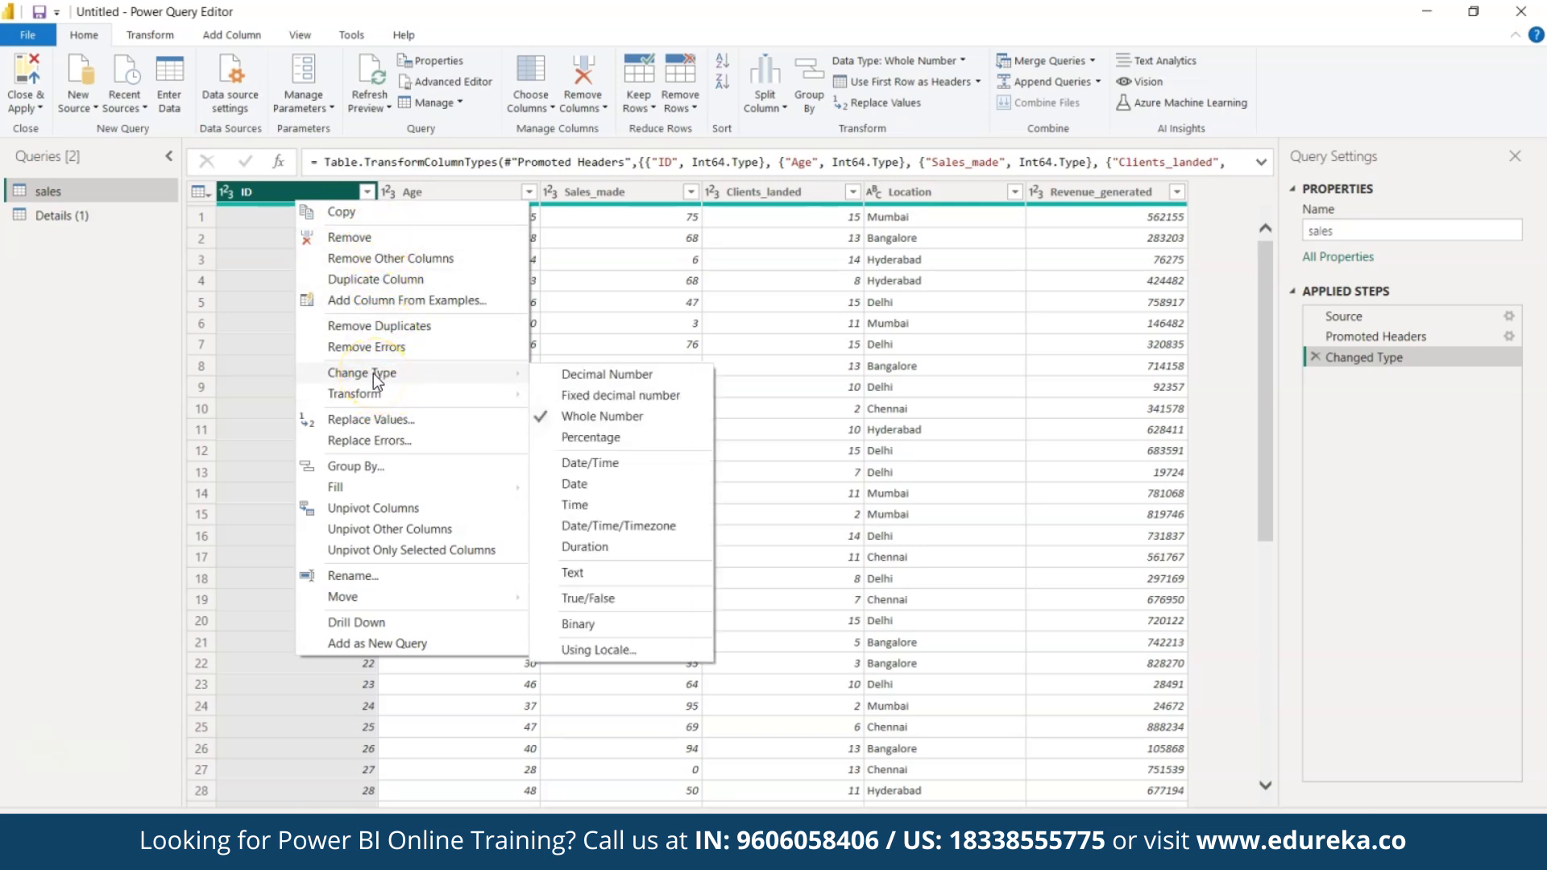
click(610, 420)
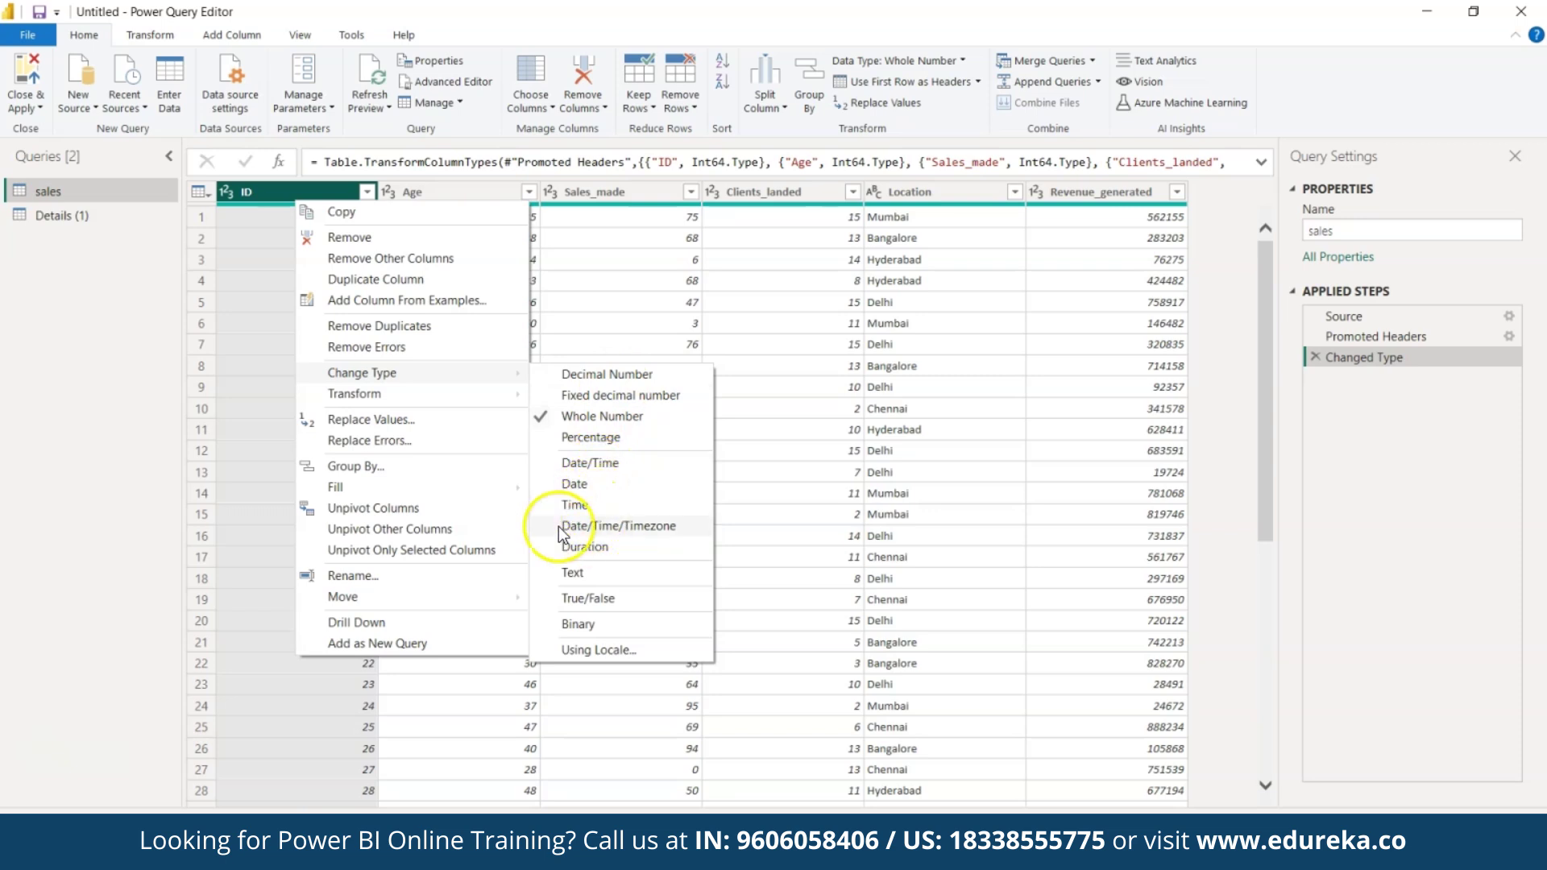
click(312, 196)
Duplicate the ID column in the sales query, then delete that duplication from the applied steps.
right_click(319, 195)
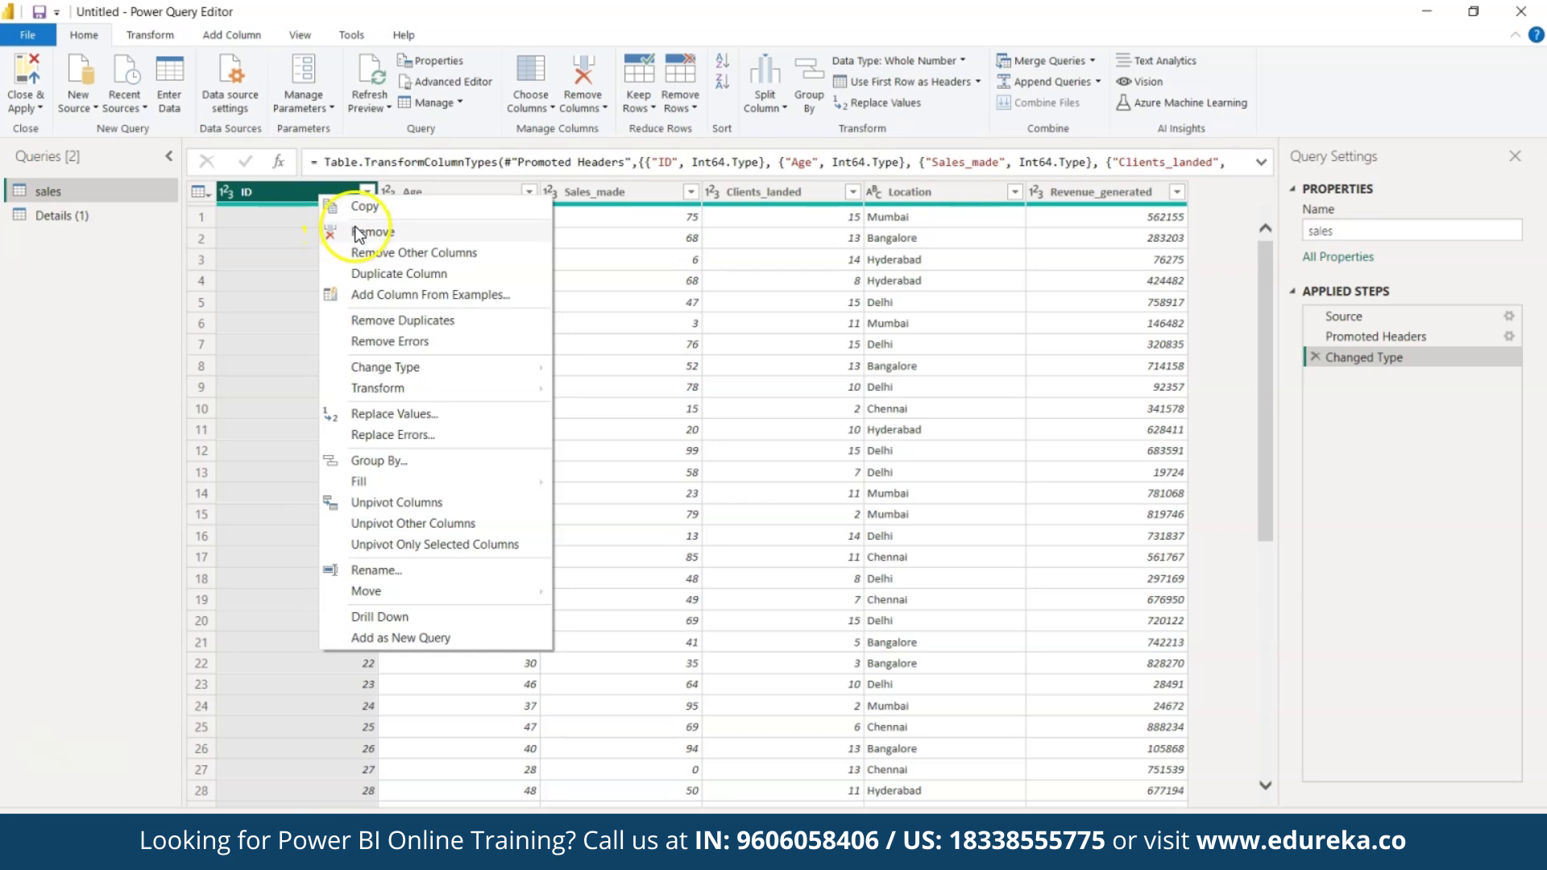
click(394, 273)
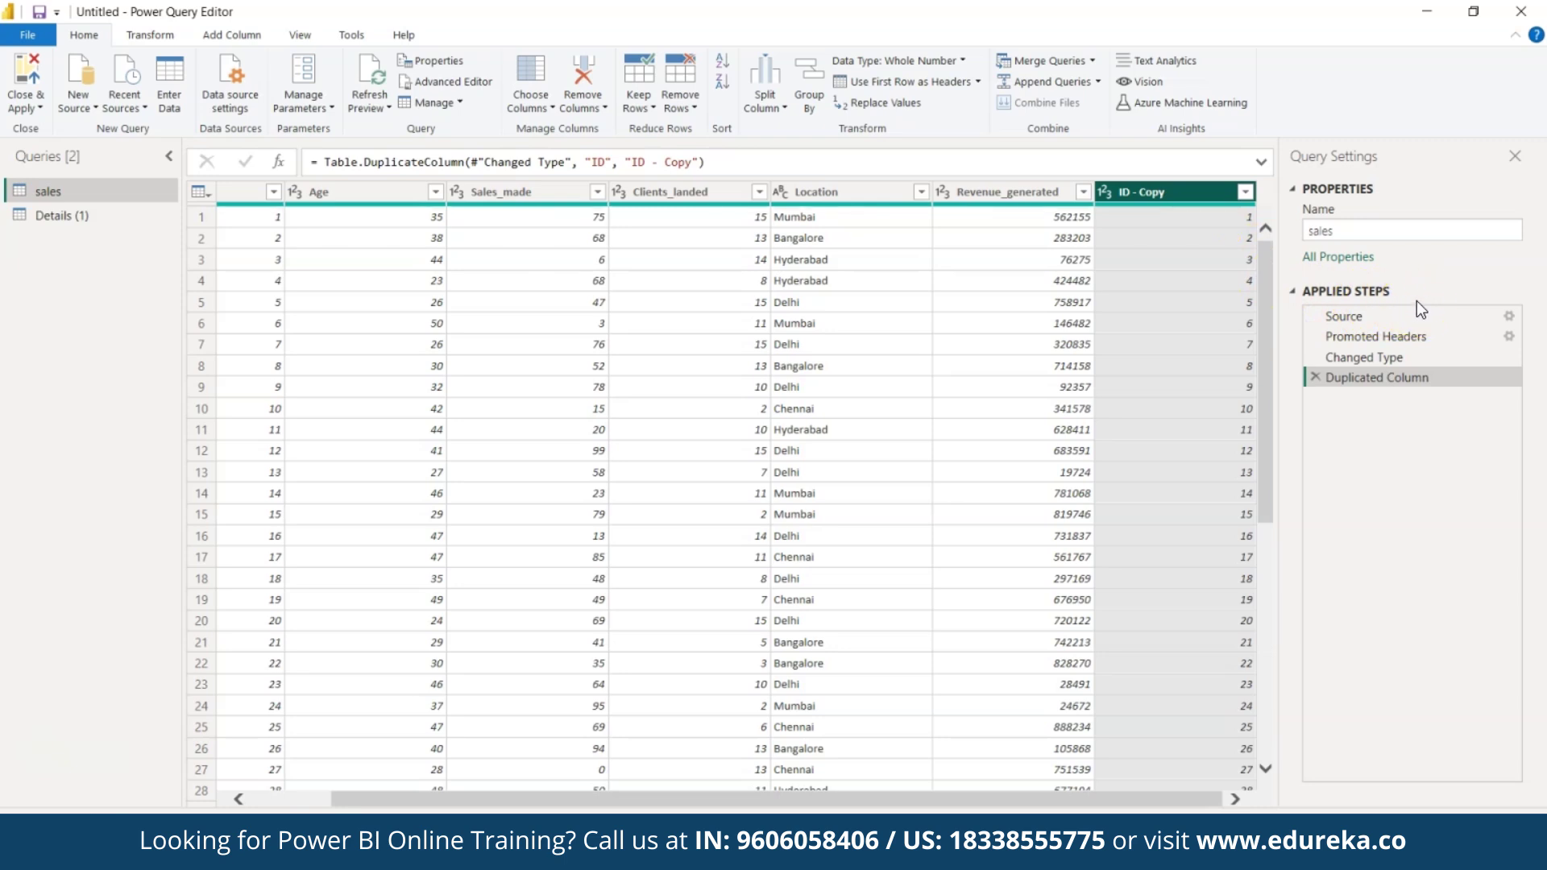
click(1316, 378)
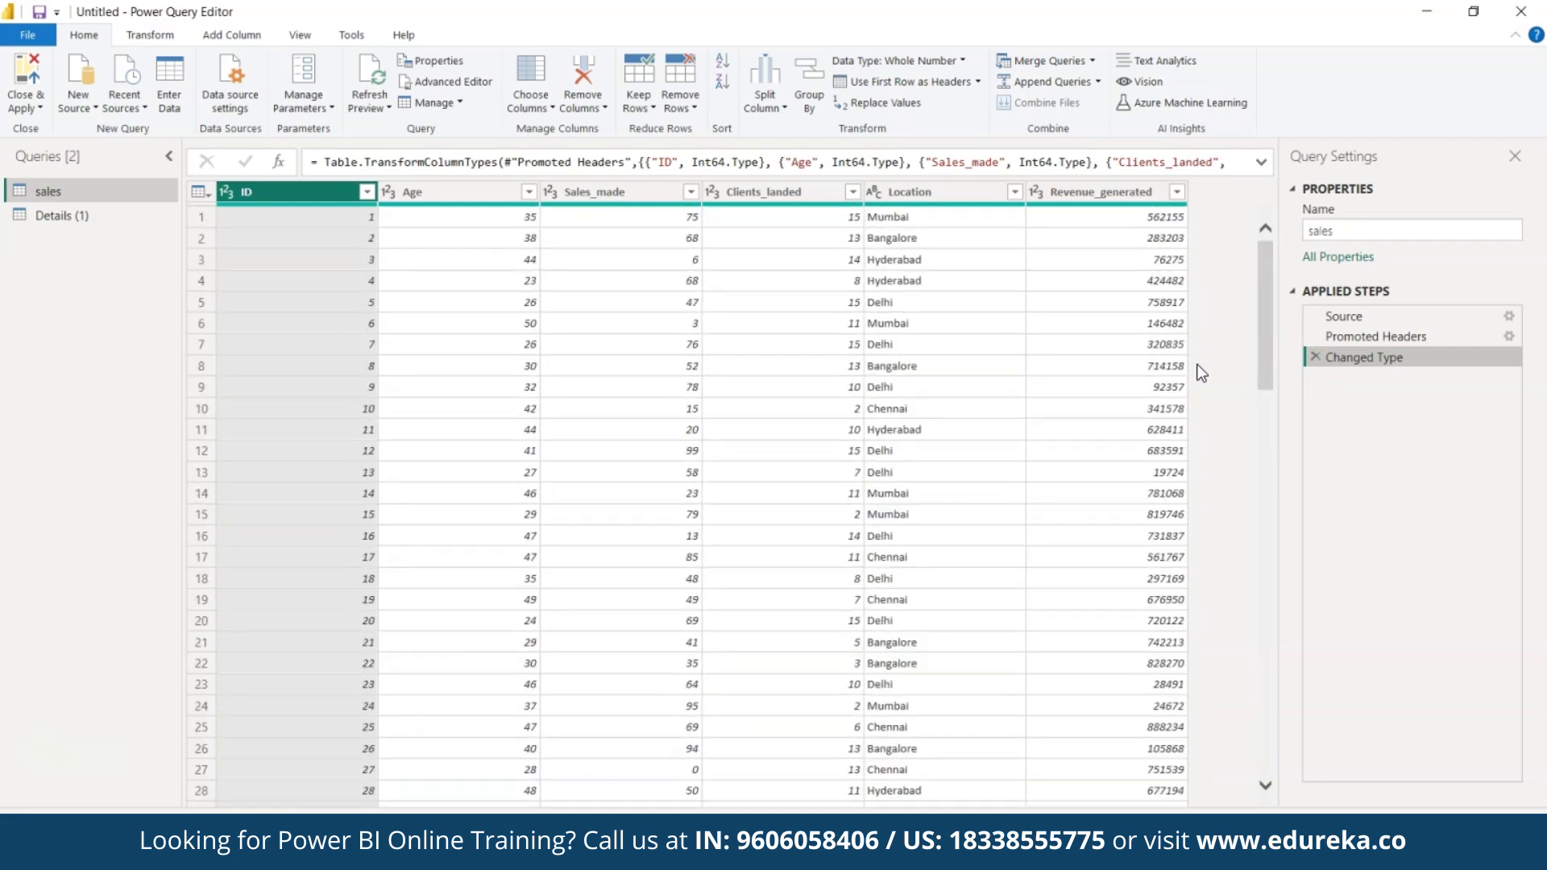
Start a custom column in the Details (1) query and name it Result.
click(367, 314)
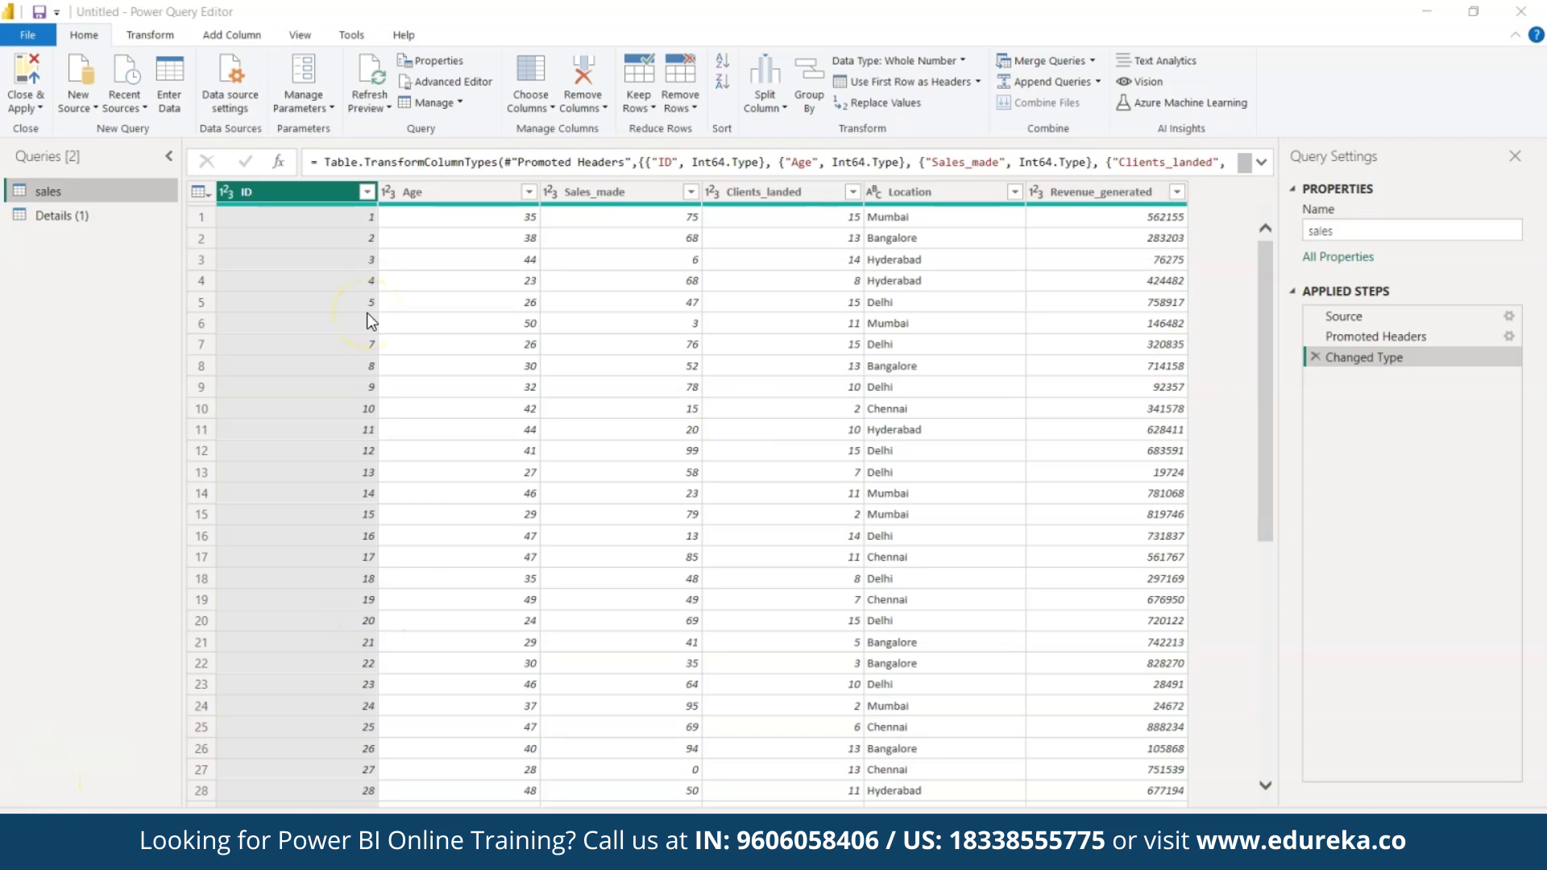
click(236, 51)
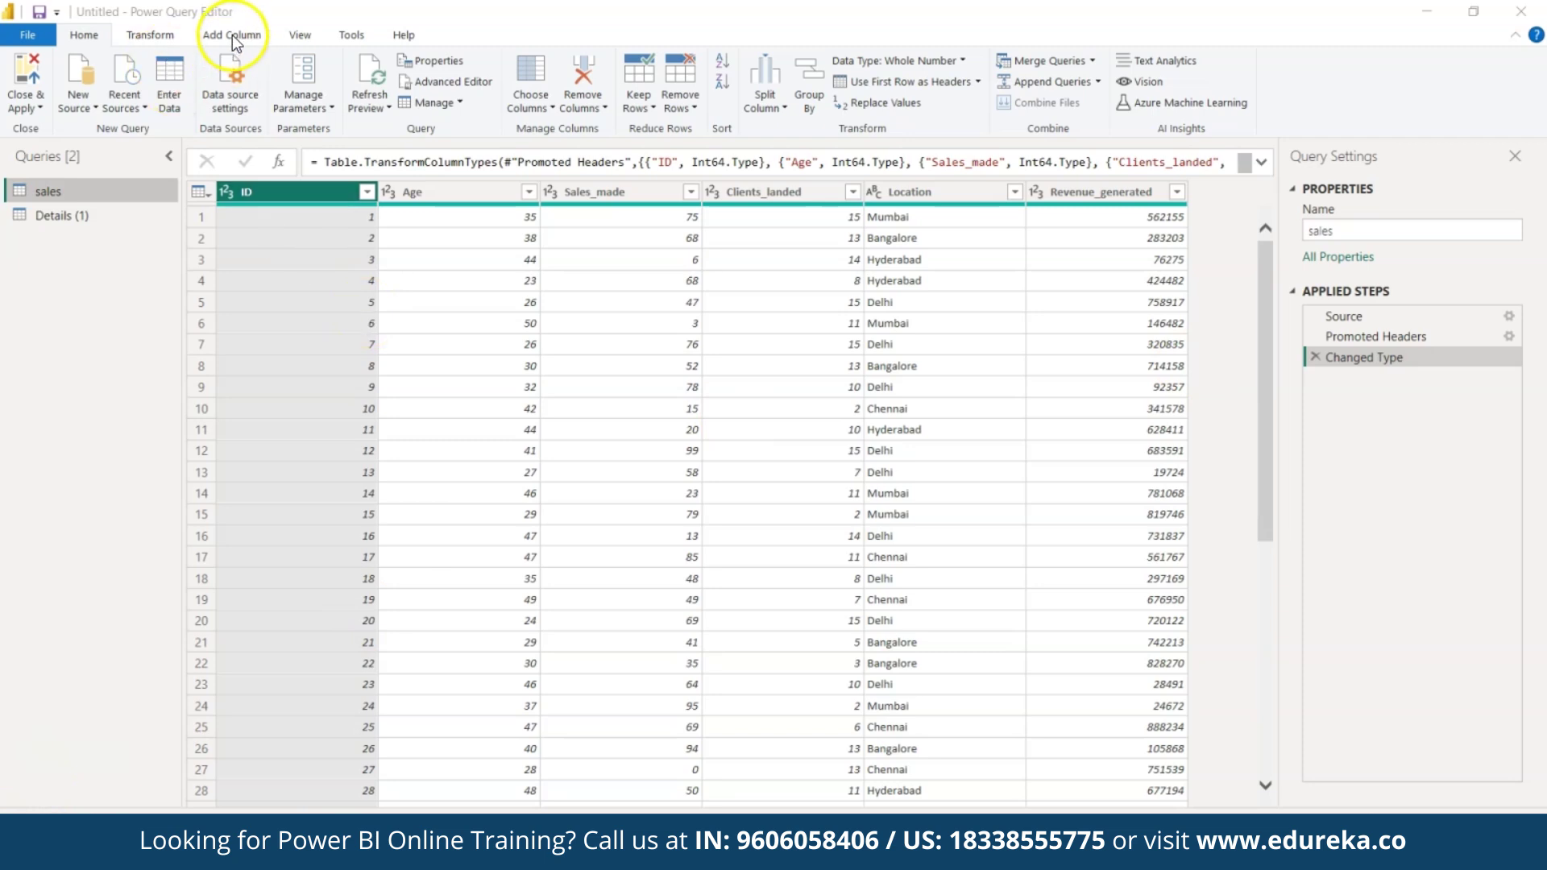
click(232, 35)
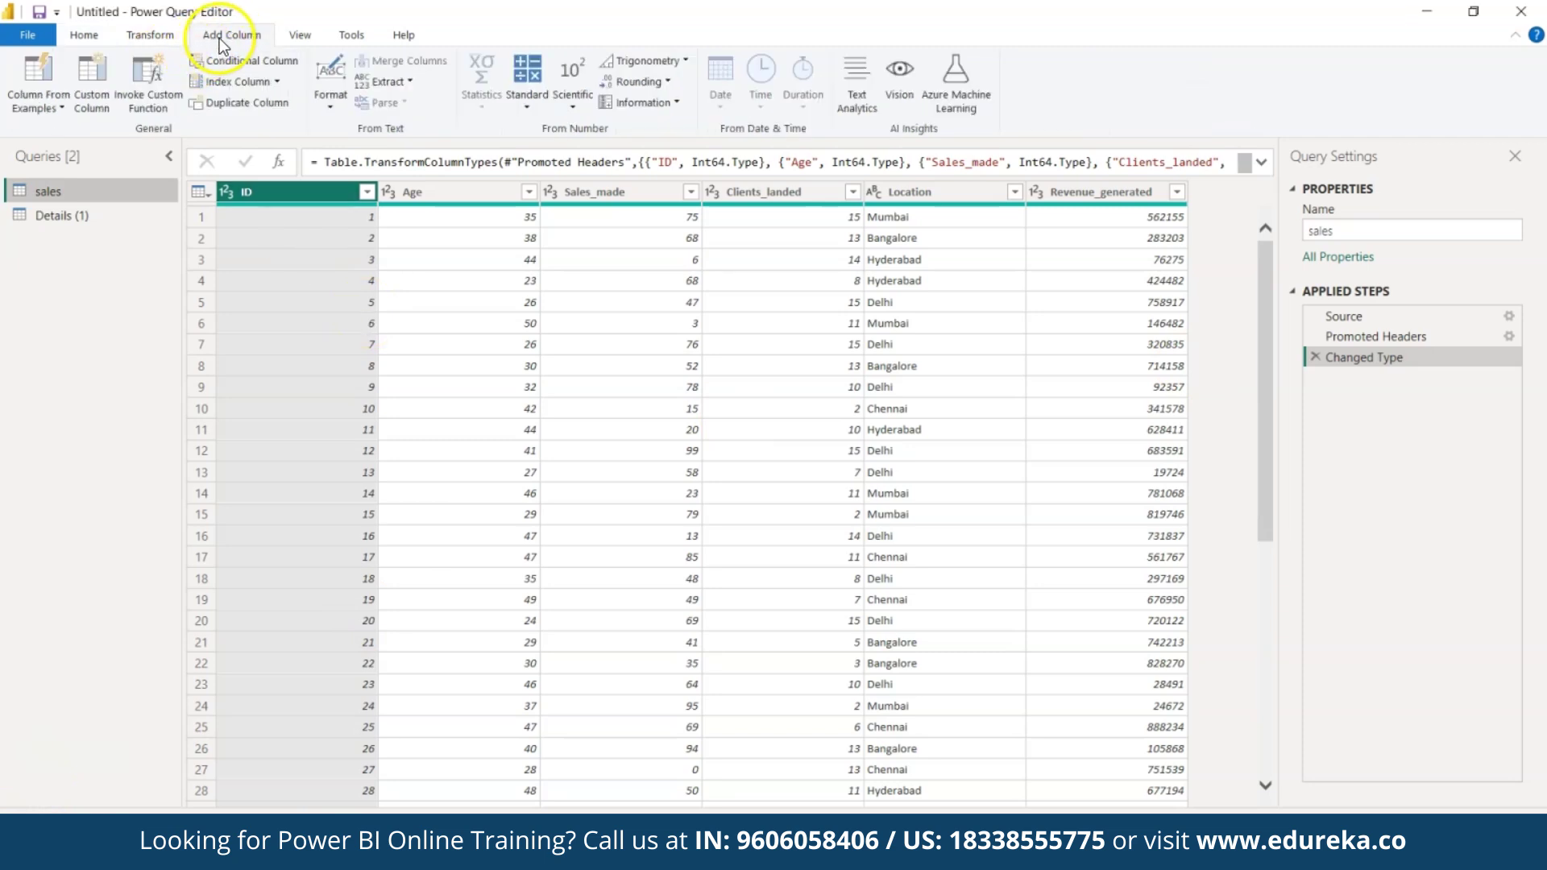
click(70, 216)
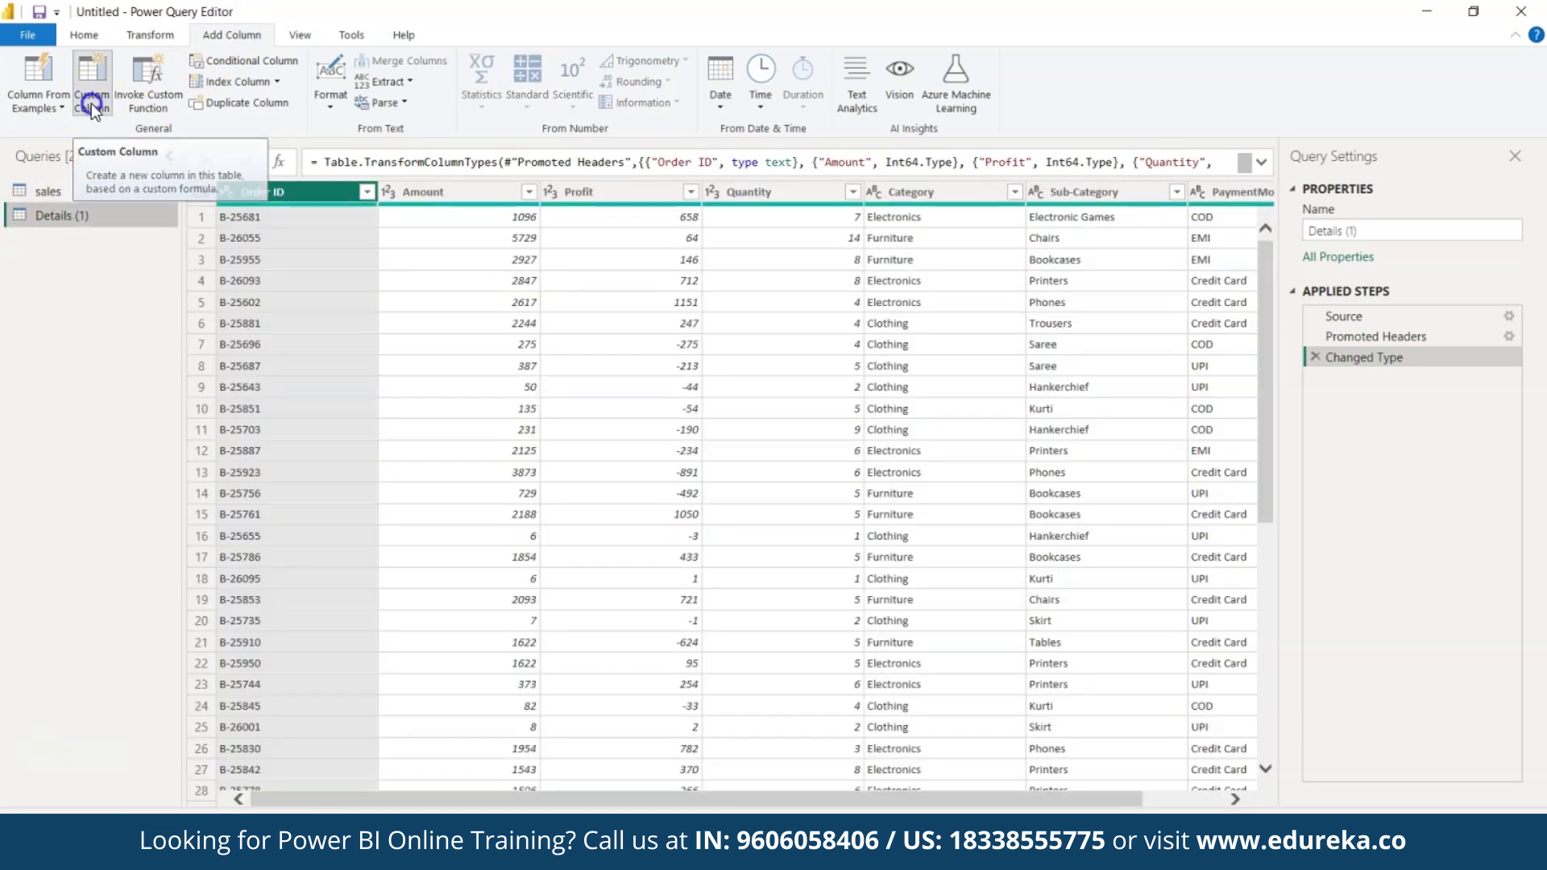
click(91, 103)
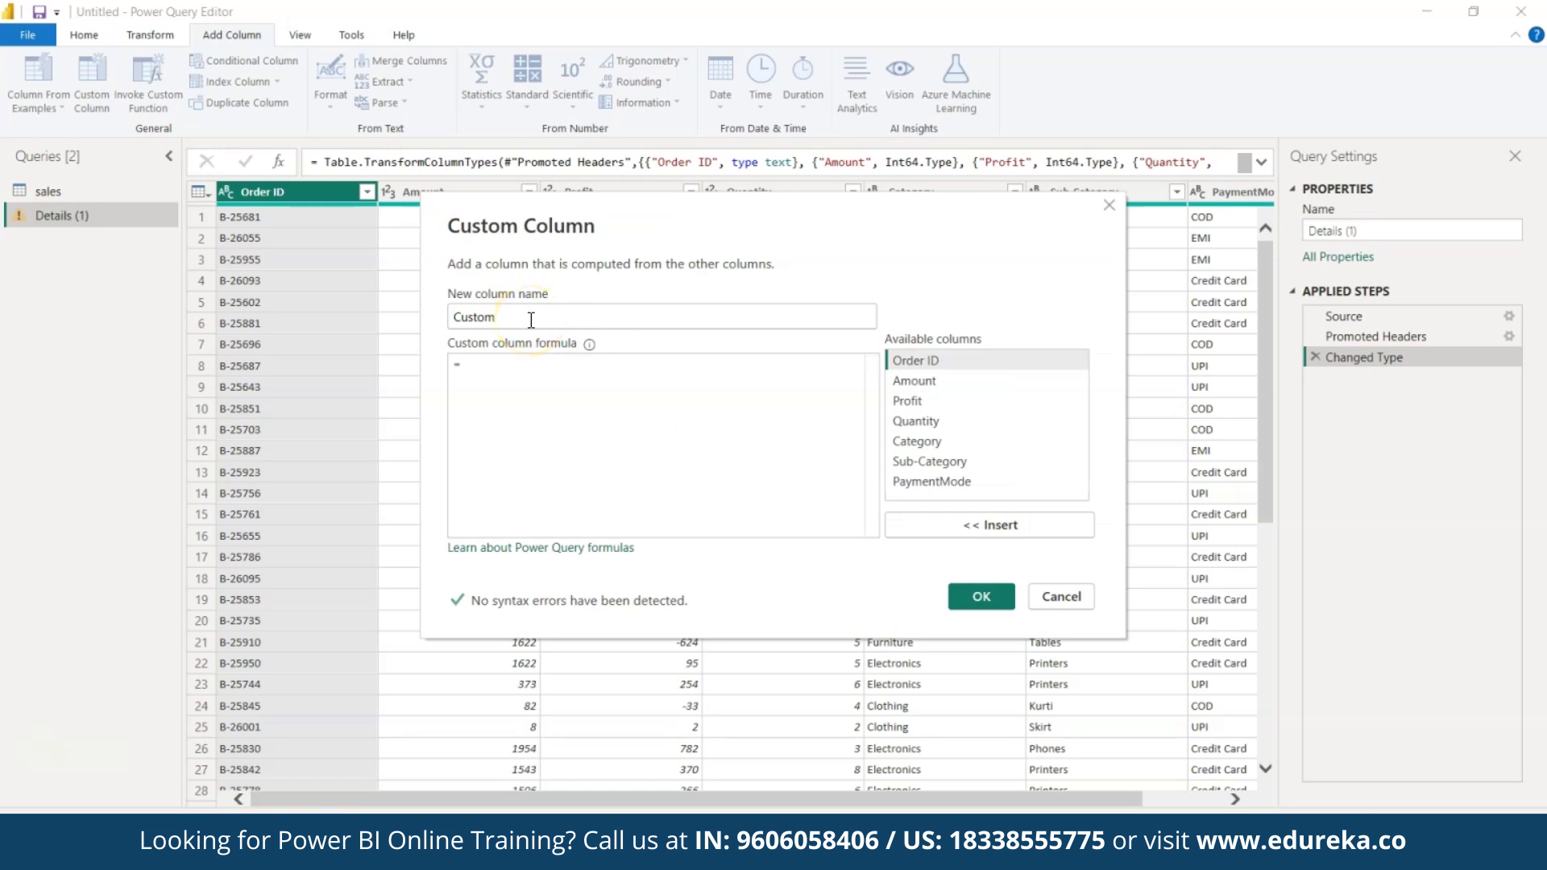
drag(511, 318, 456, 331)
key(BackSpace)
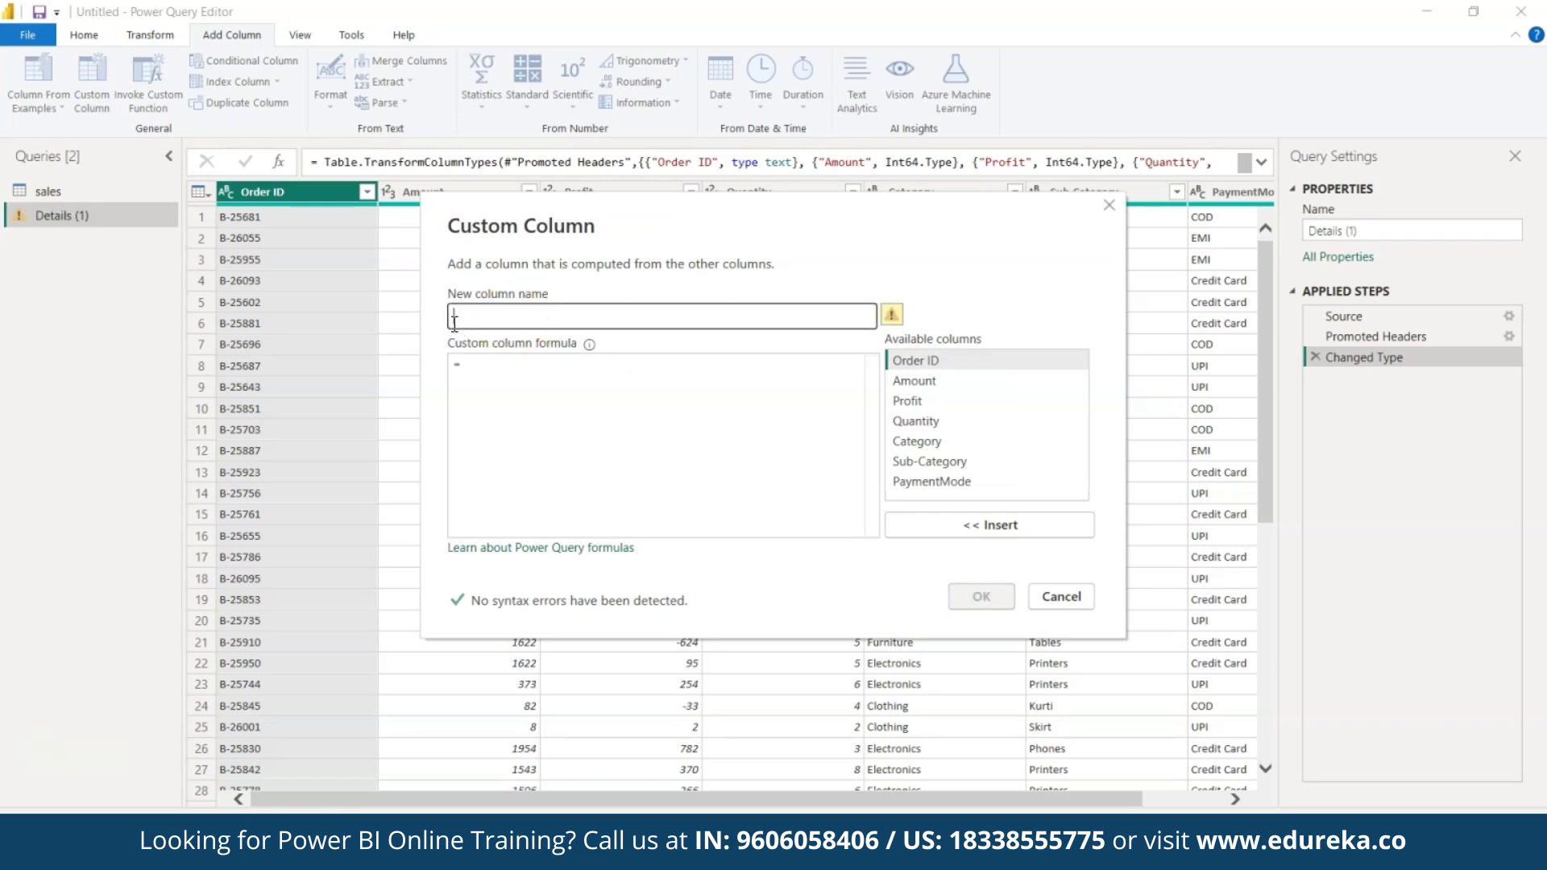
text(Res)
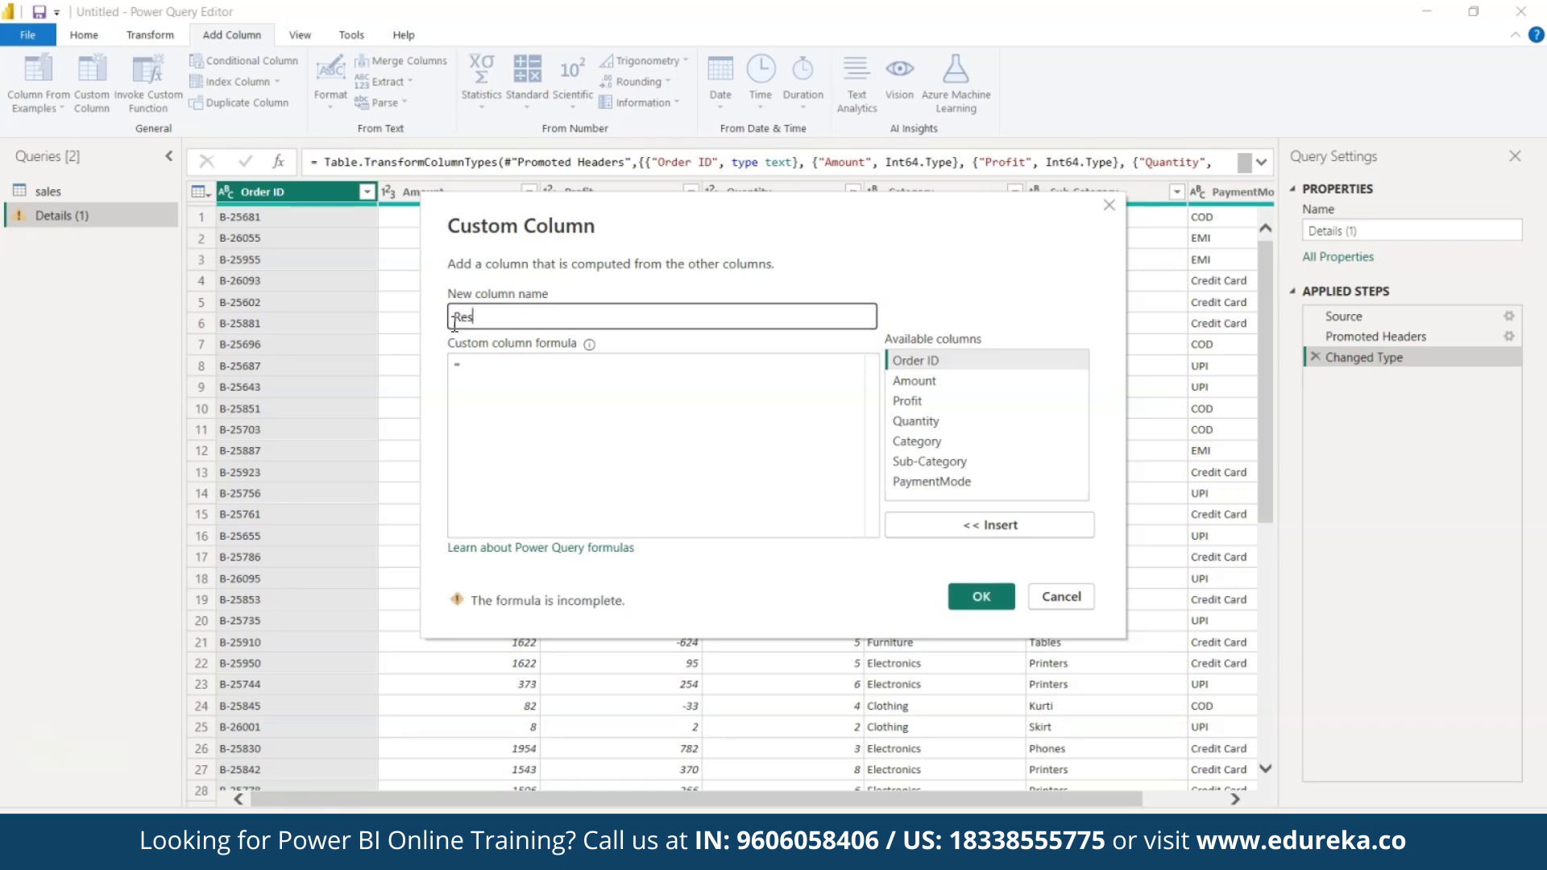
text(ult)
Define the Result column's formula as [Amount]*[Quantity], create the column and review its rows.
click(476, 368)
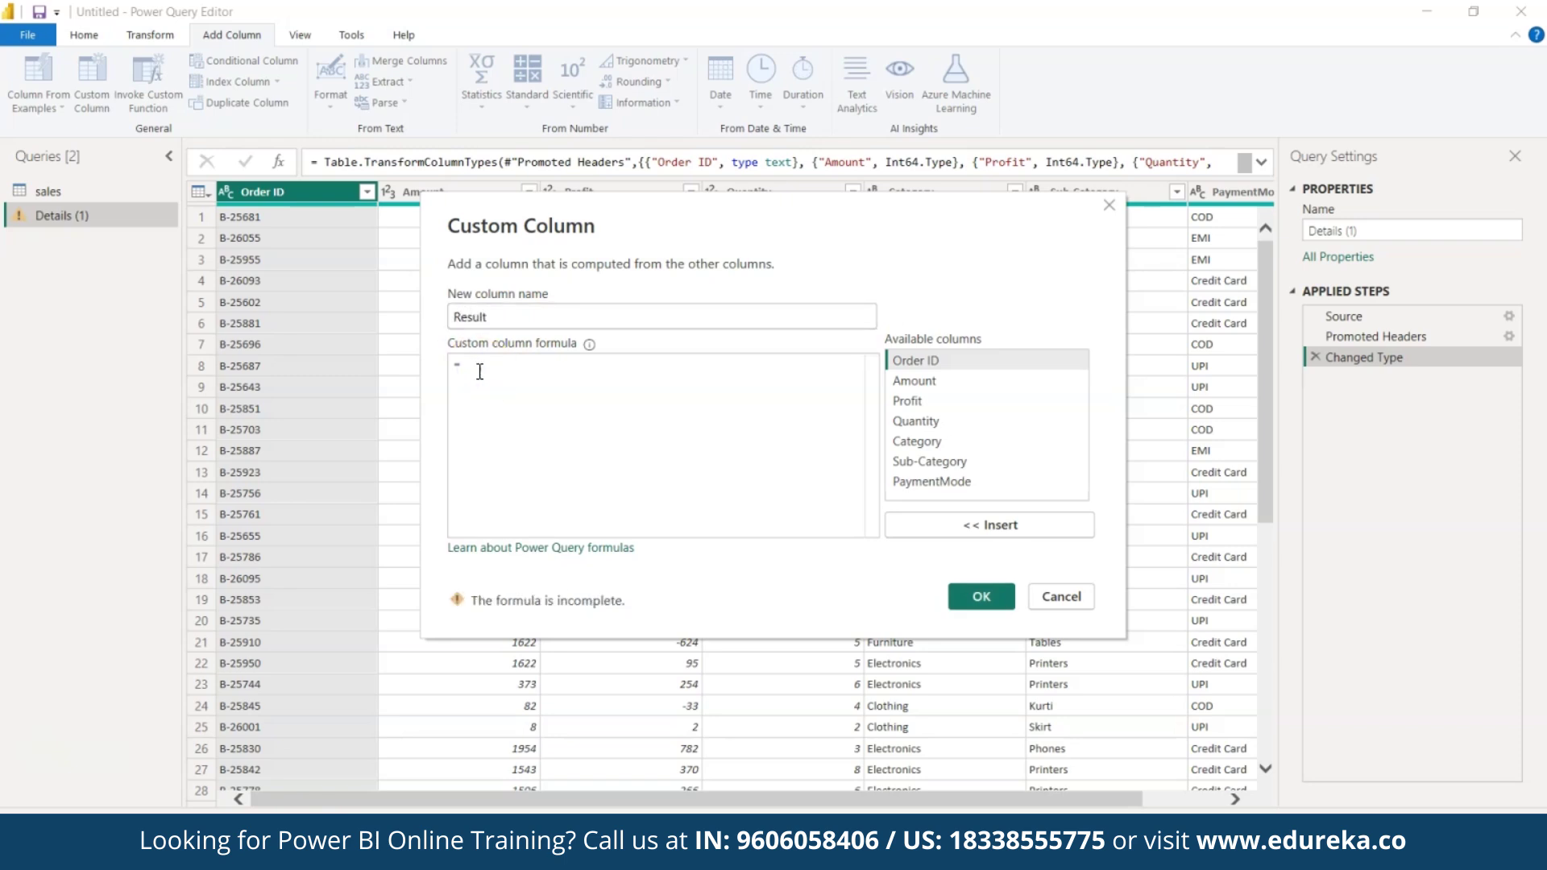
text(amount)
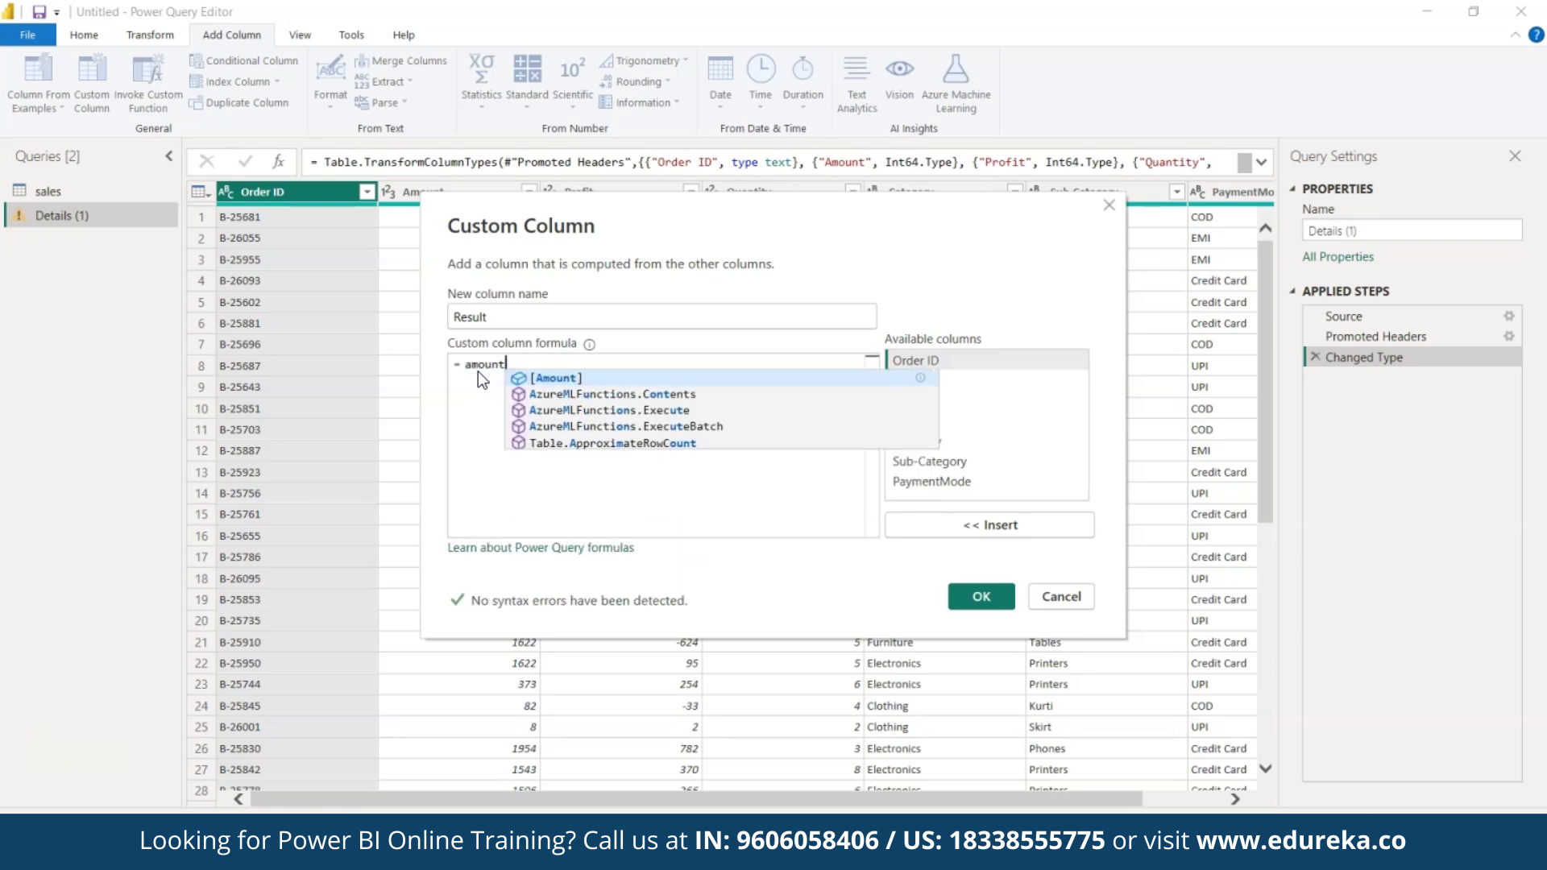
click(533, 378)
text(*quan)
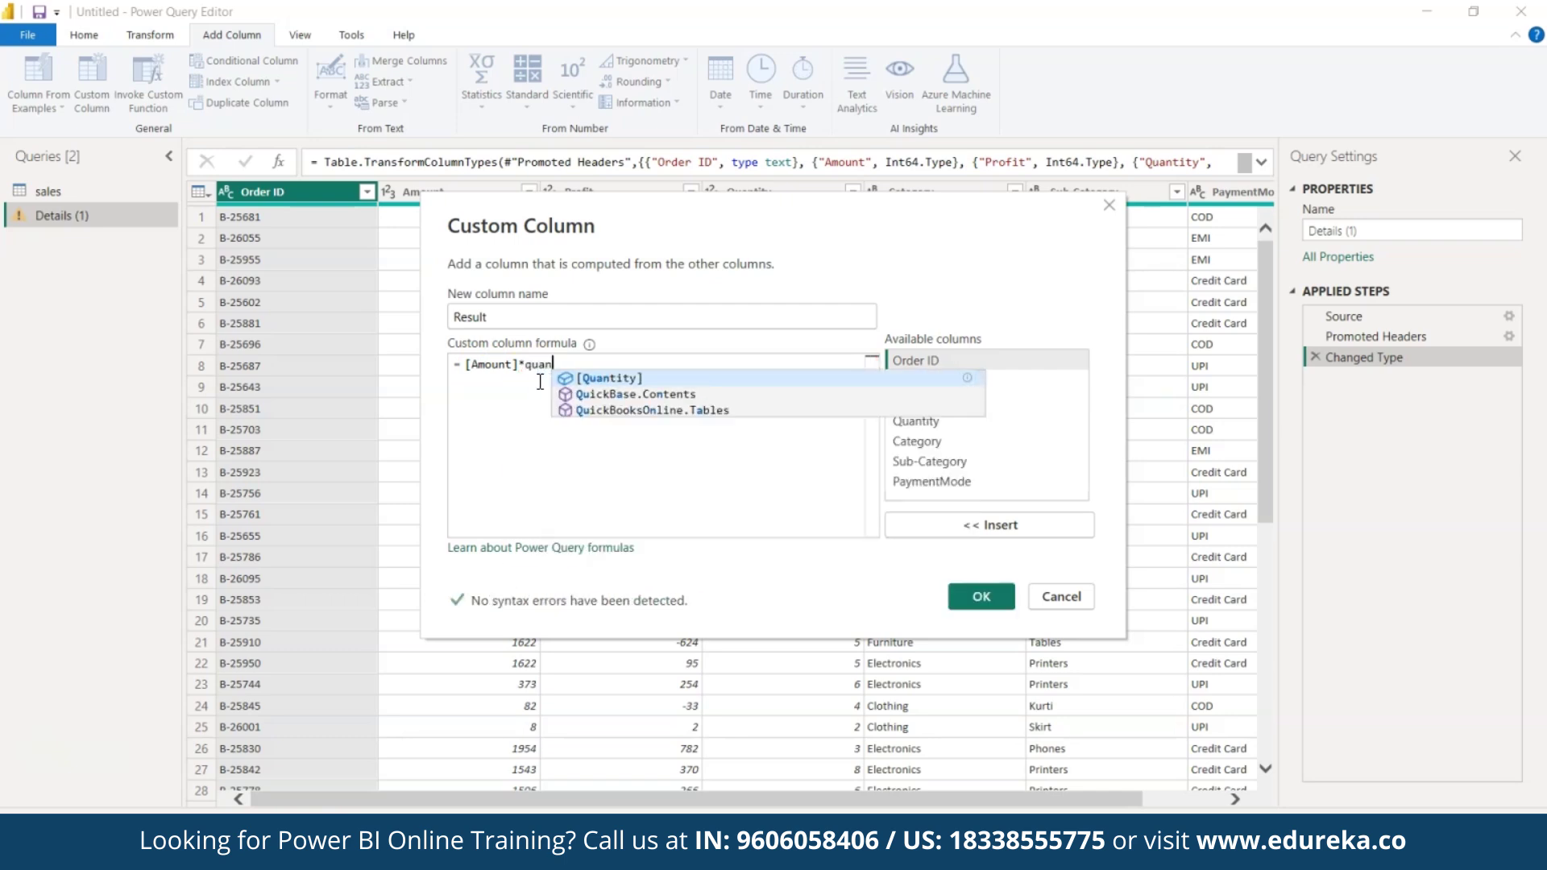
click(613, 377)
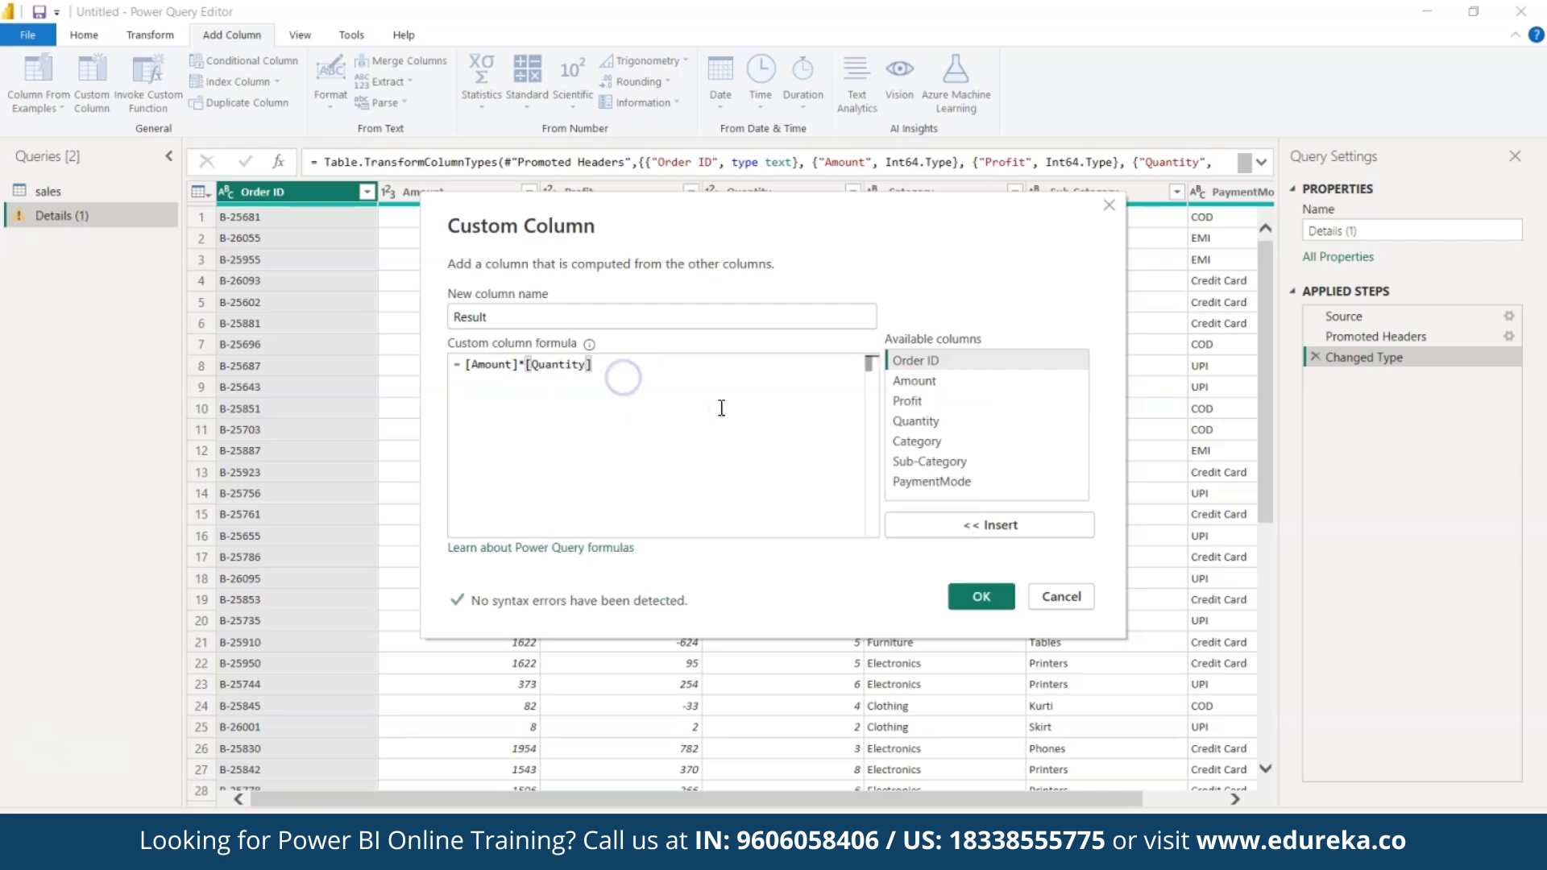
click(978, 598)
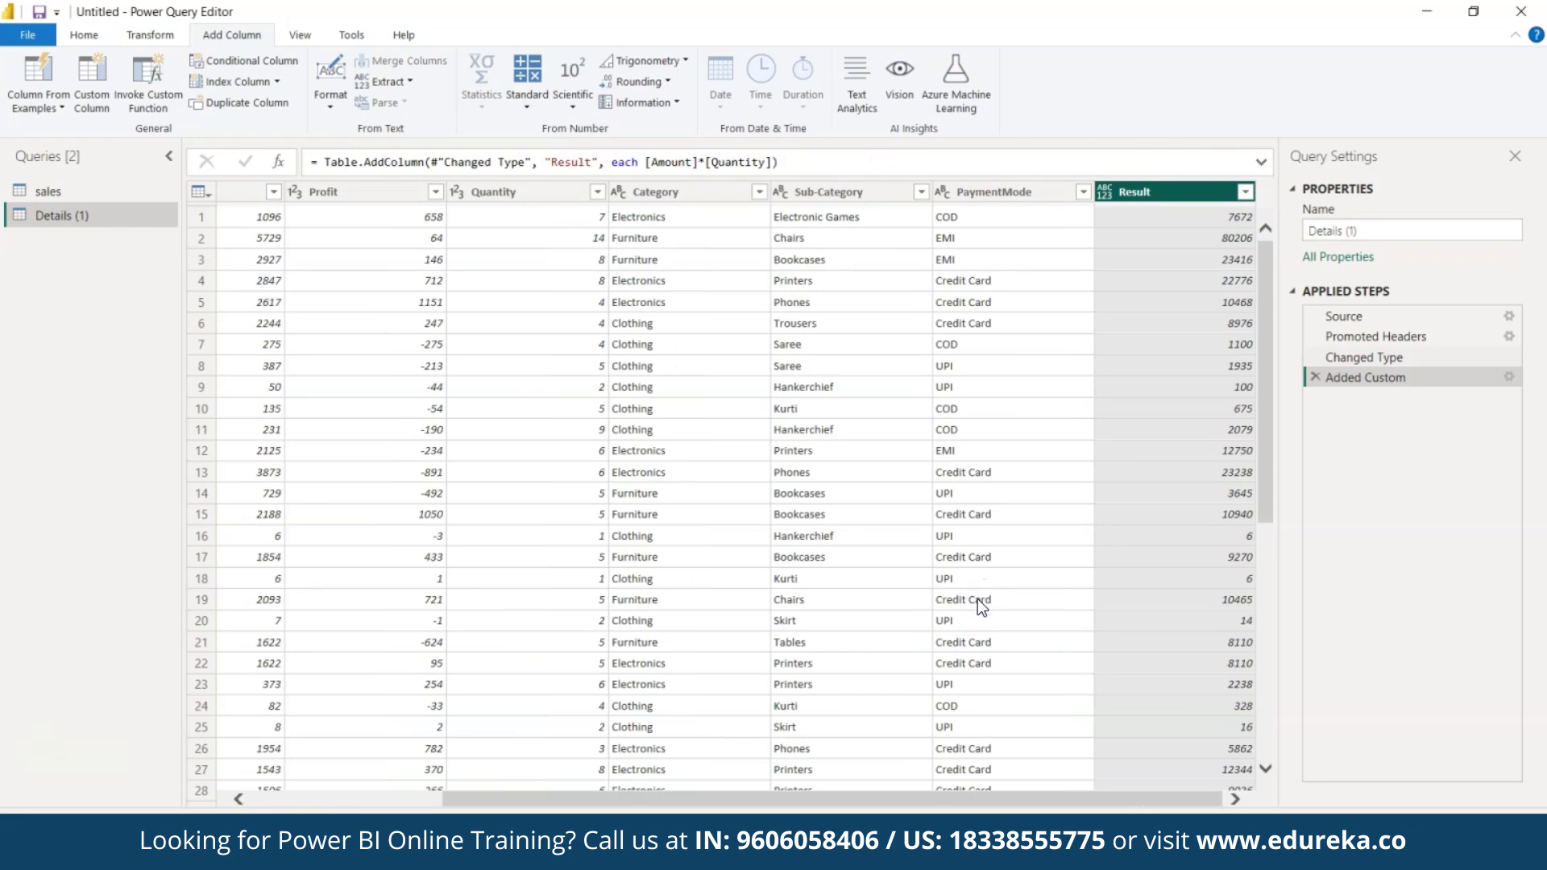
scroll(1148, 417, down, 6)
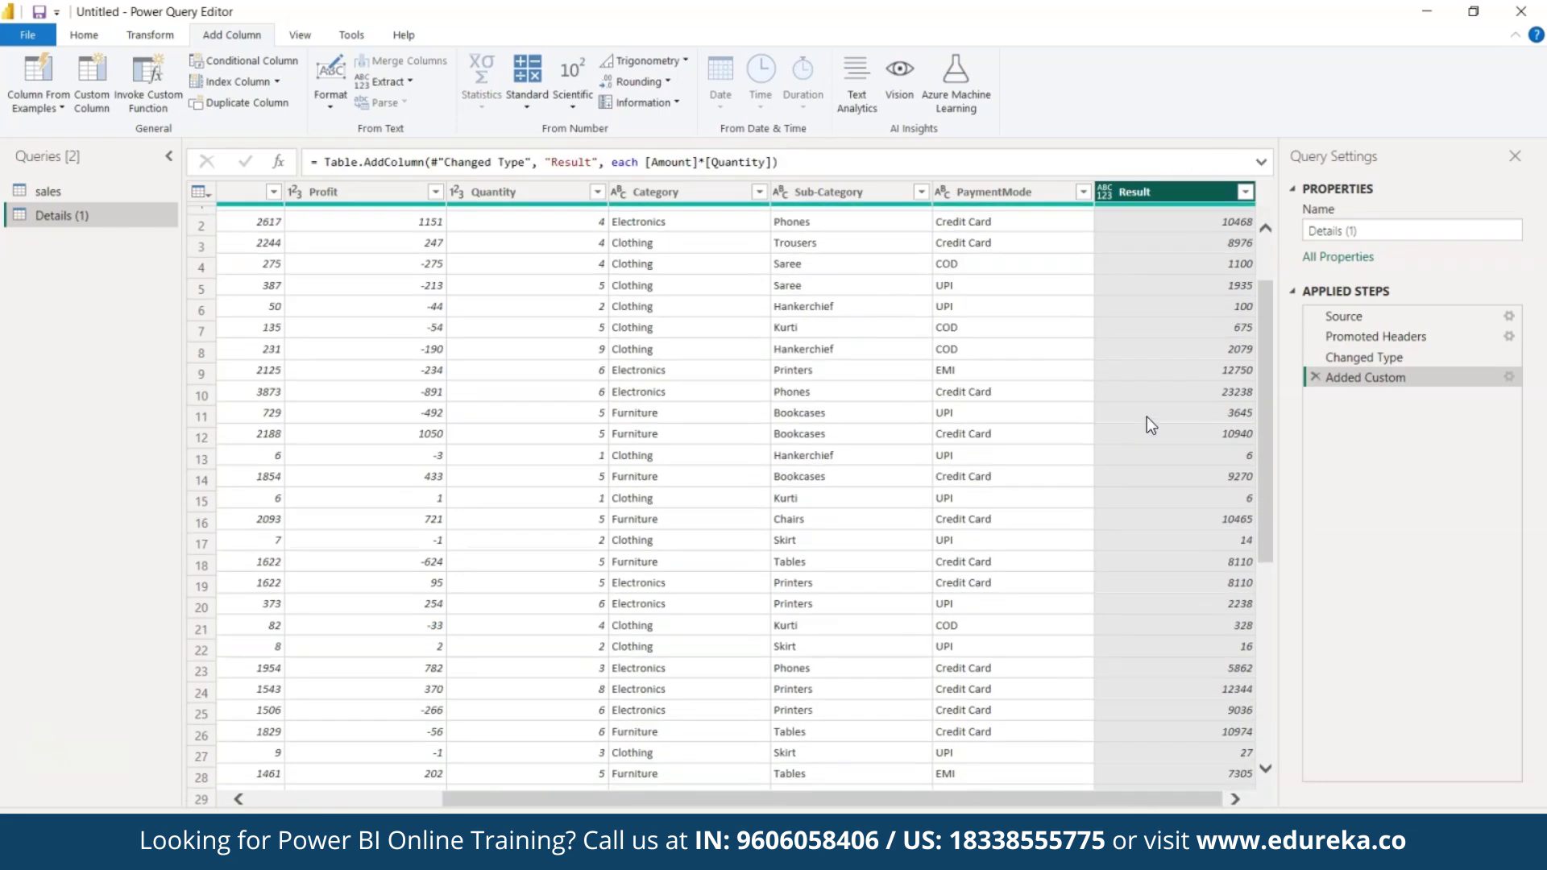
scroll(1148, 417, up, 6)
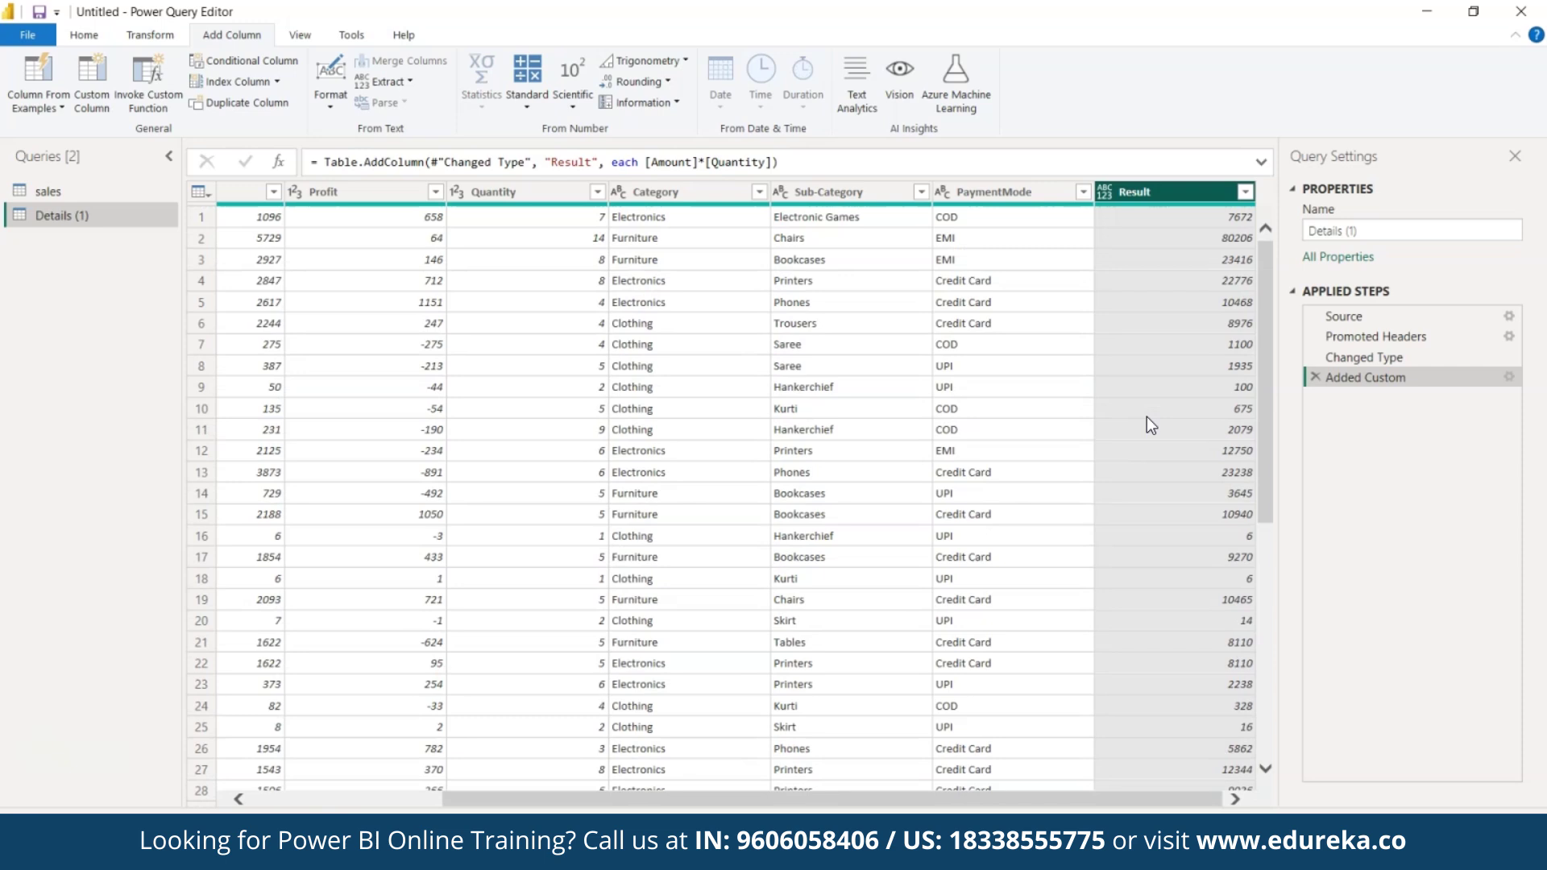
Close Power Query Editor and apply the pending changes to the report's data.
right_click(121, 217)
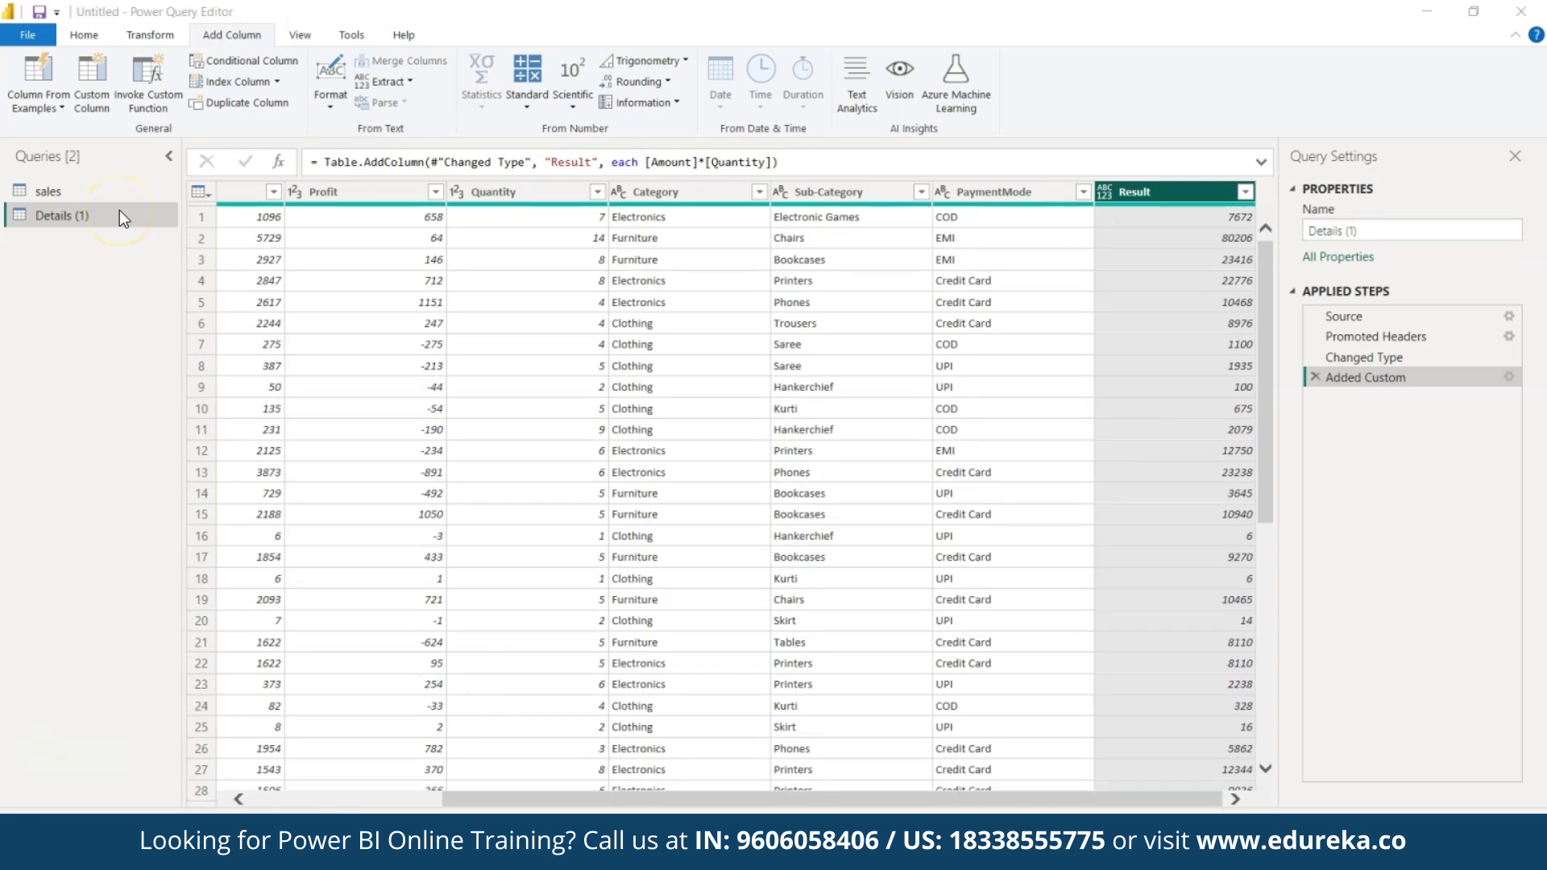
click(81, 45)
click(42, 107)
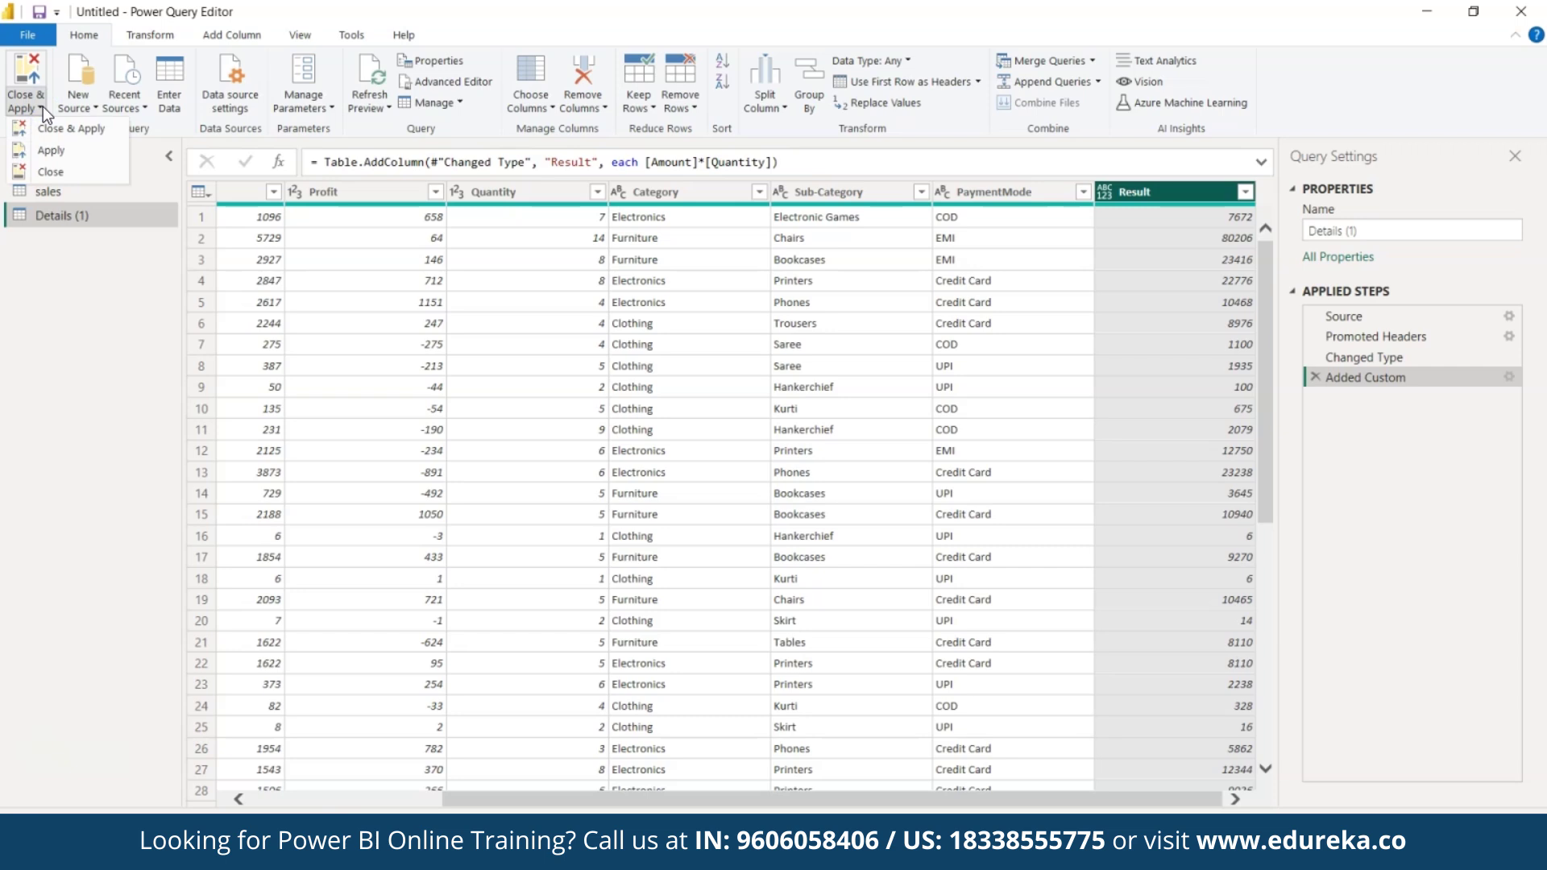
click(70, 168)
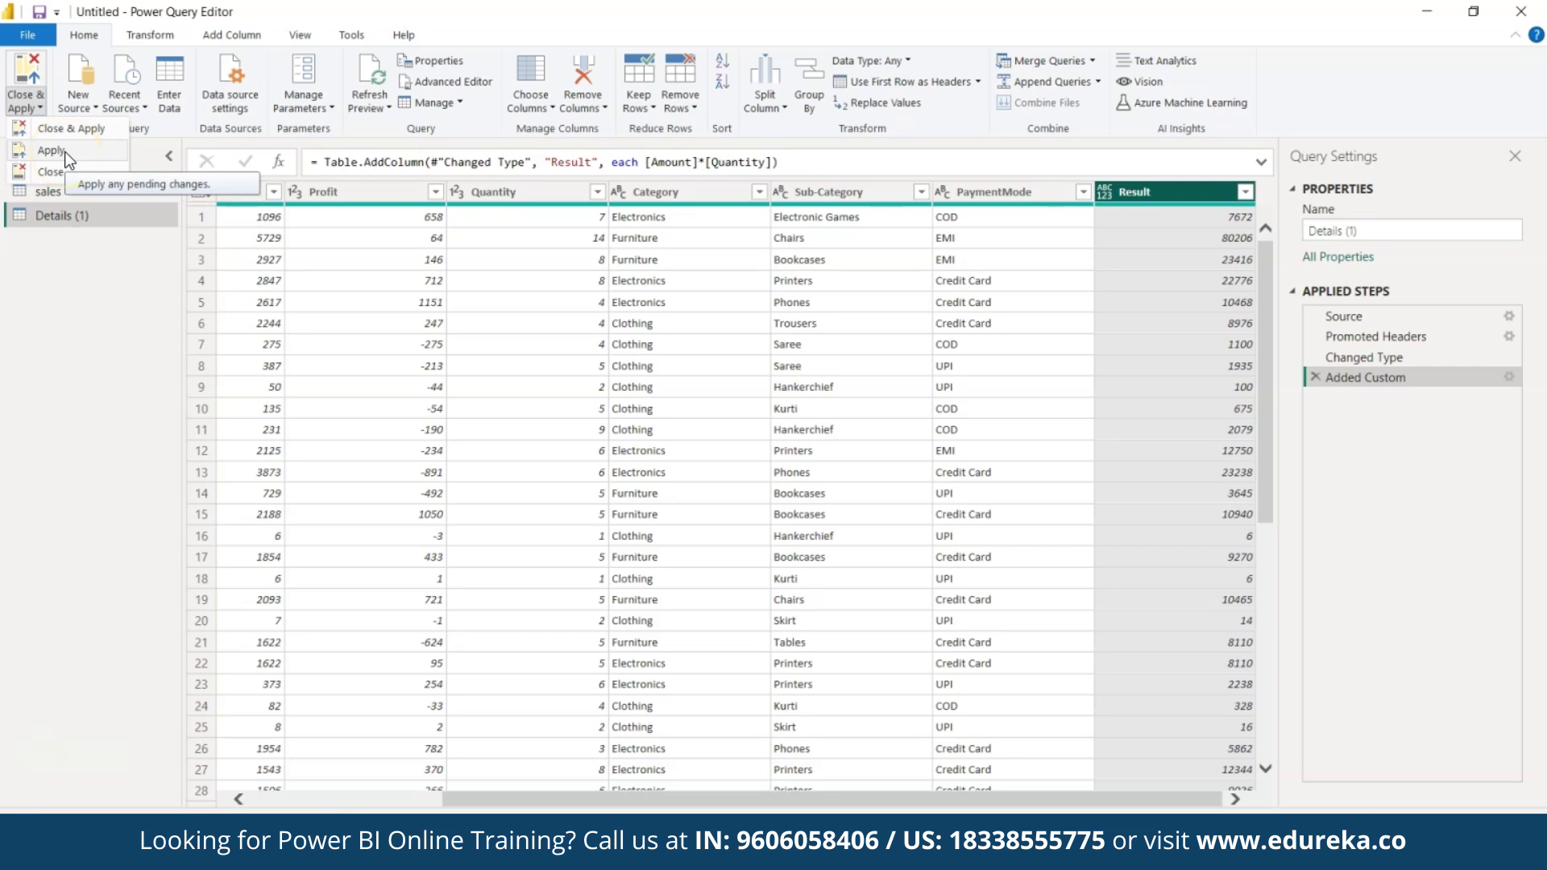
click(40, 108)
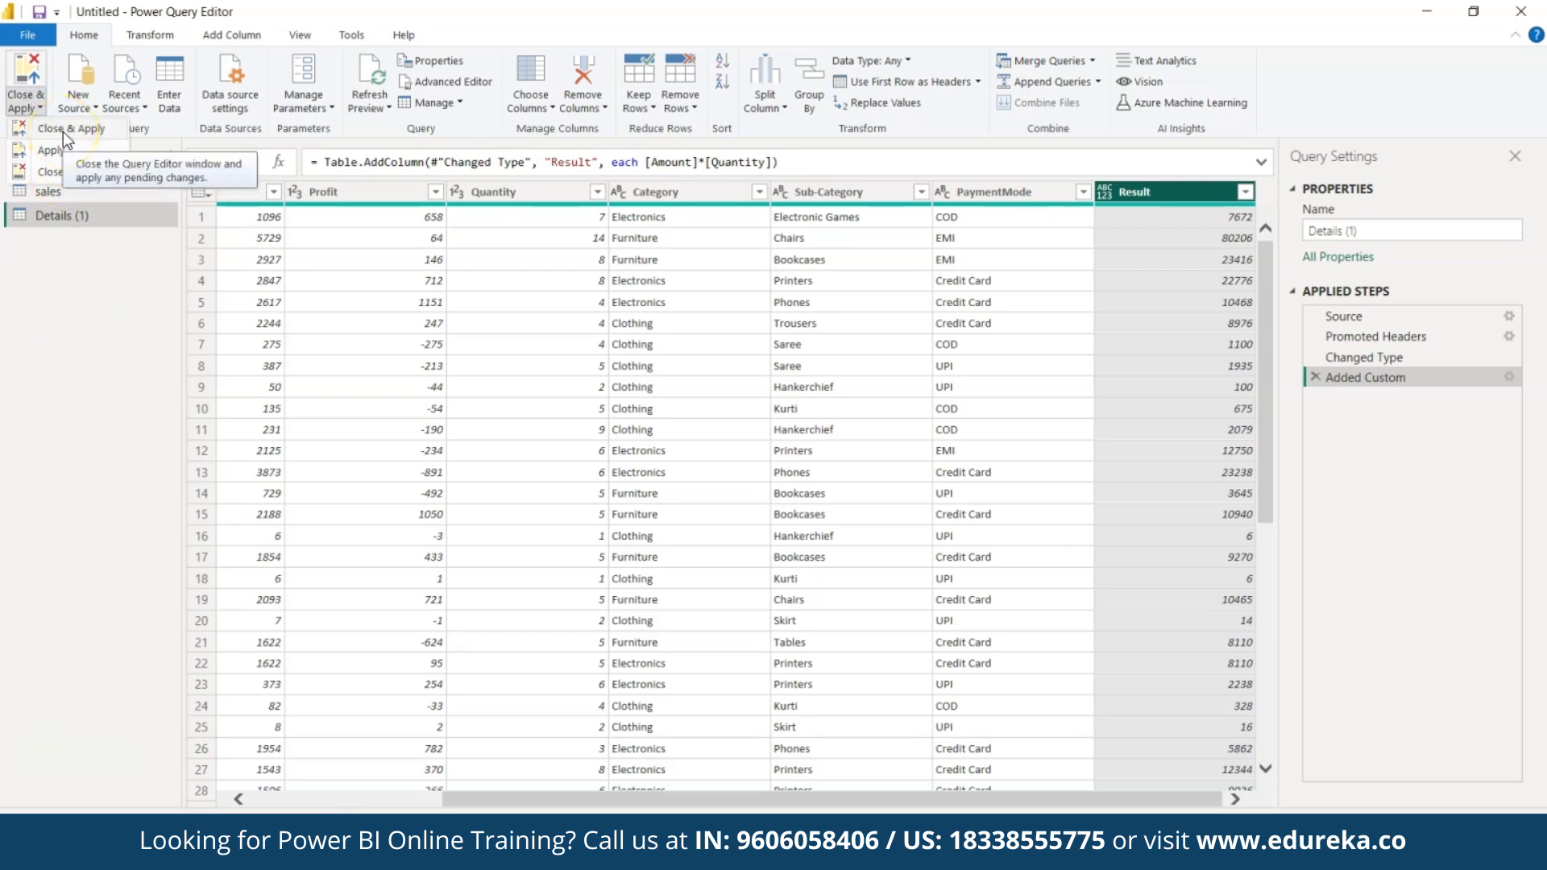
click(63, 132)
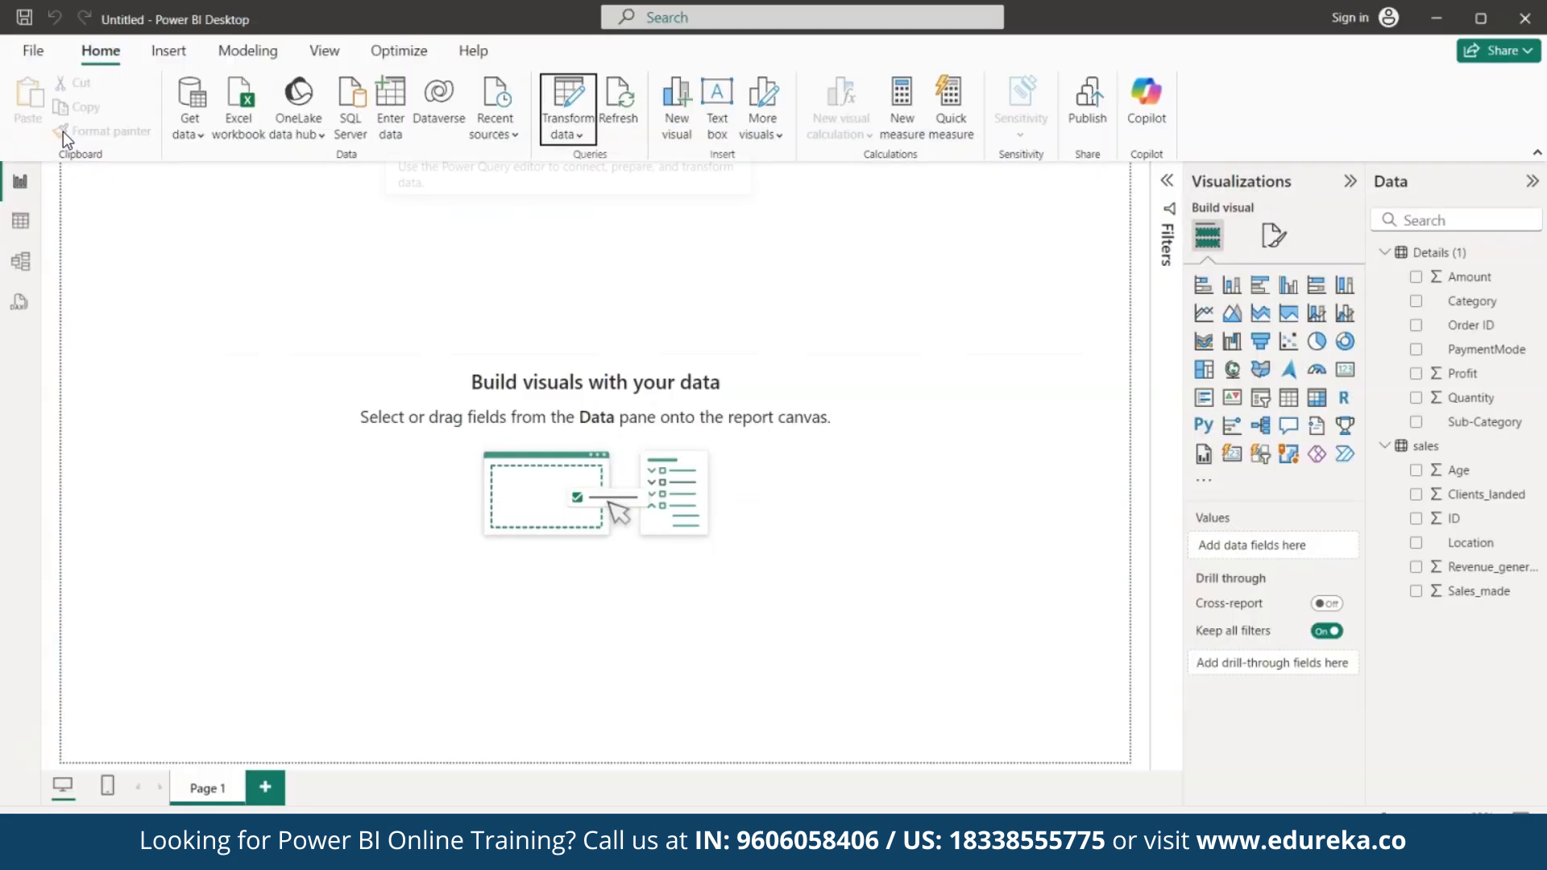
click(70, 195)
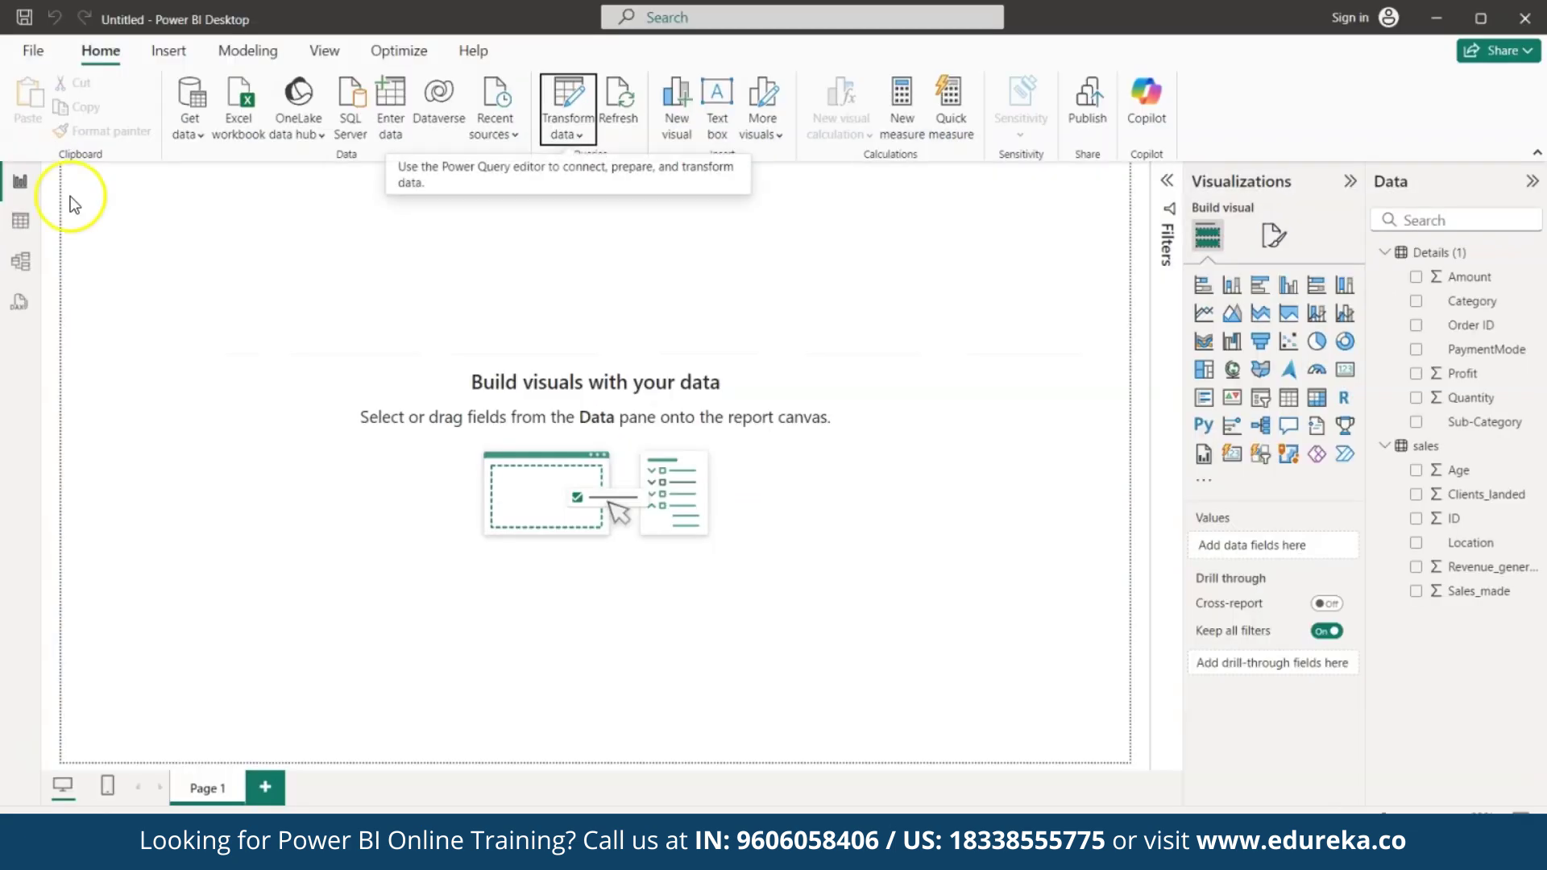
click(572, 138)
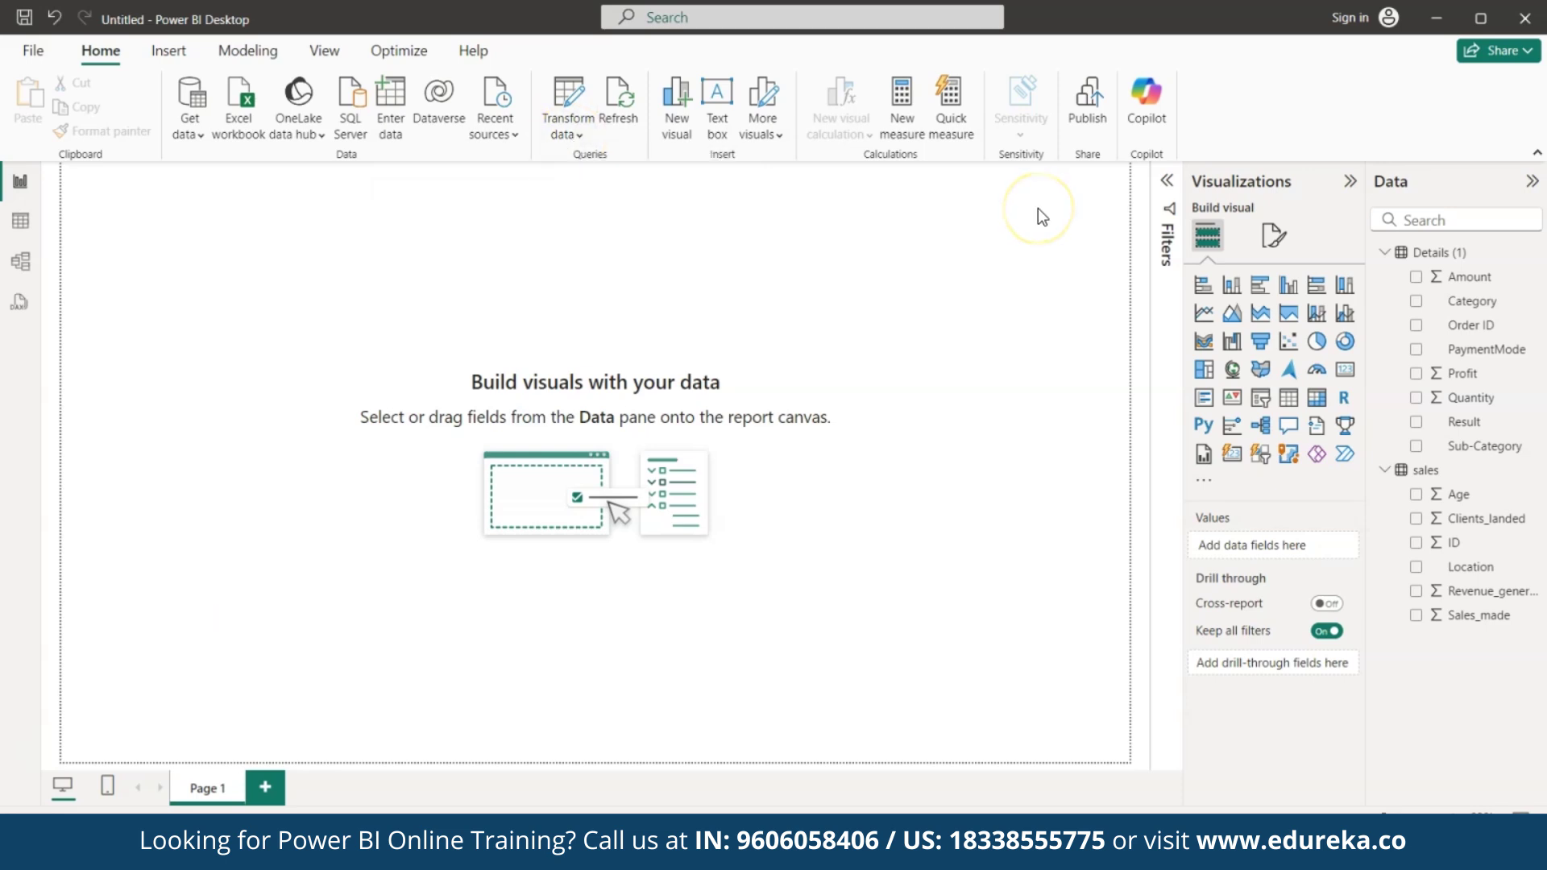
Insert a text box in the report page's upper-left corner, make it wider and shorter, and enter "Sales Dashboard".
click(717, 129)
click(394, 316)
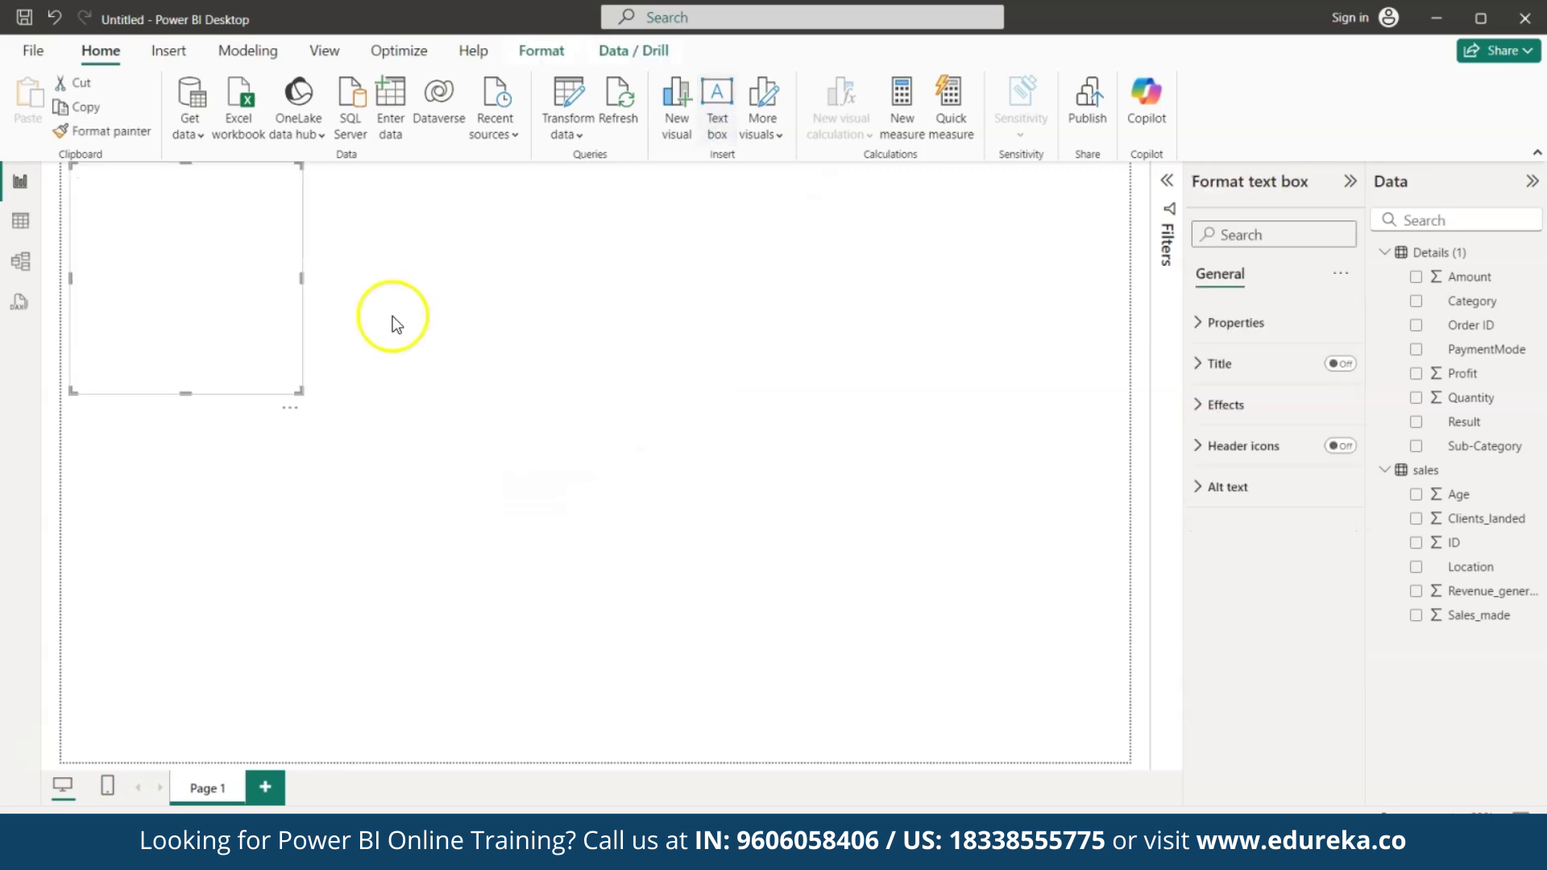
drag(297, 389, 387, 284)
click(244, 259)
text(sales Dashboard)
Format the Sales Dashboard title as bold Arial at size 20 and shrink its text box to fit.
drag(165, 174, 72, 173)
click(237, 349)
scroll(173, 375, up, 1)
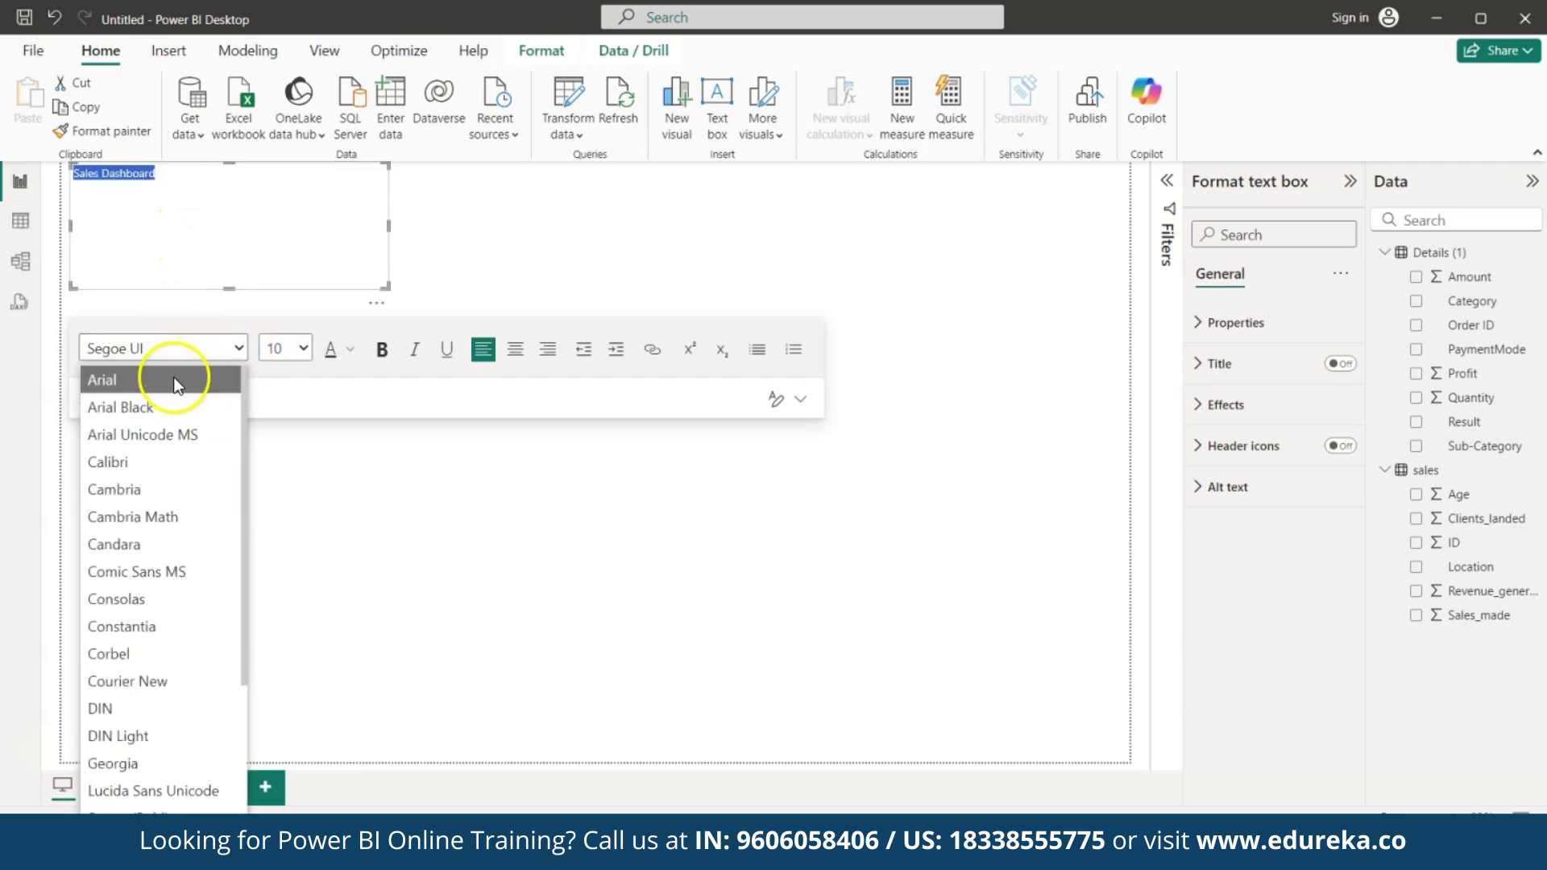
click(172, 375)
click(303, 349)
click(278, 586)
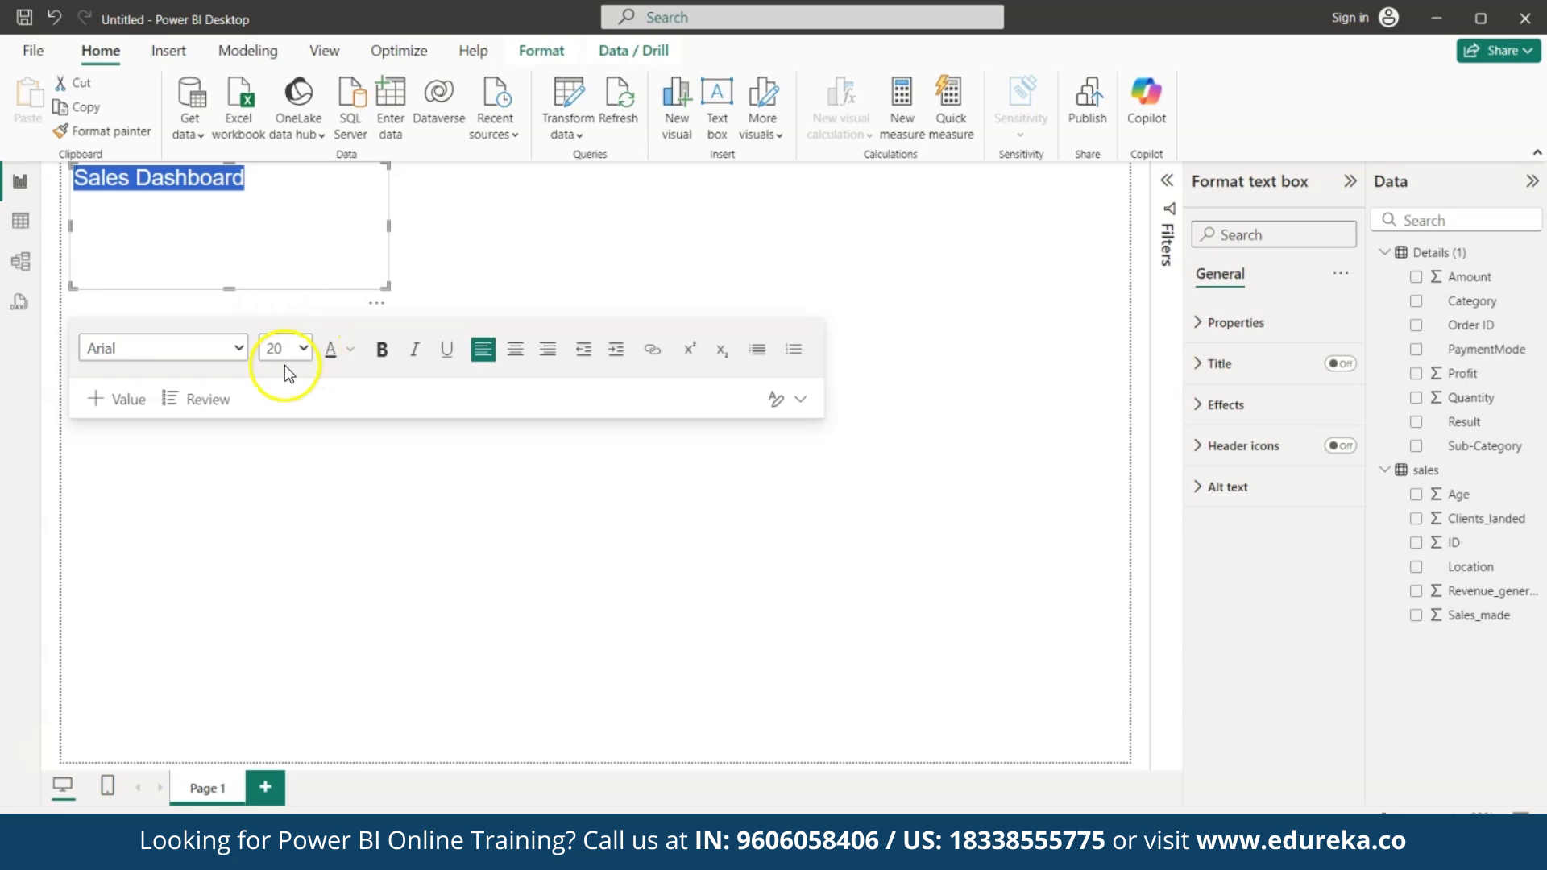
click(382, 350)
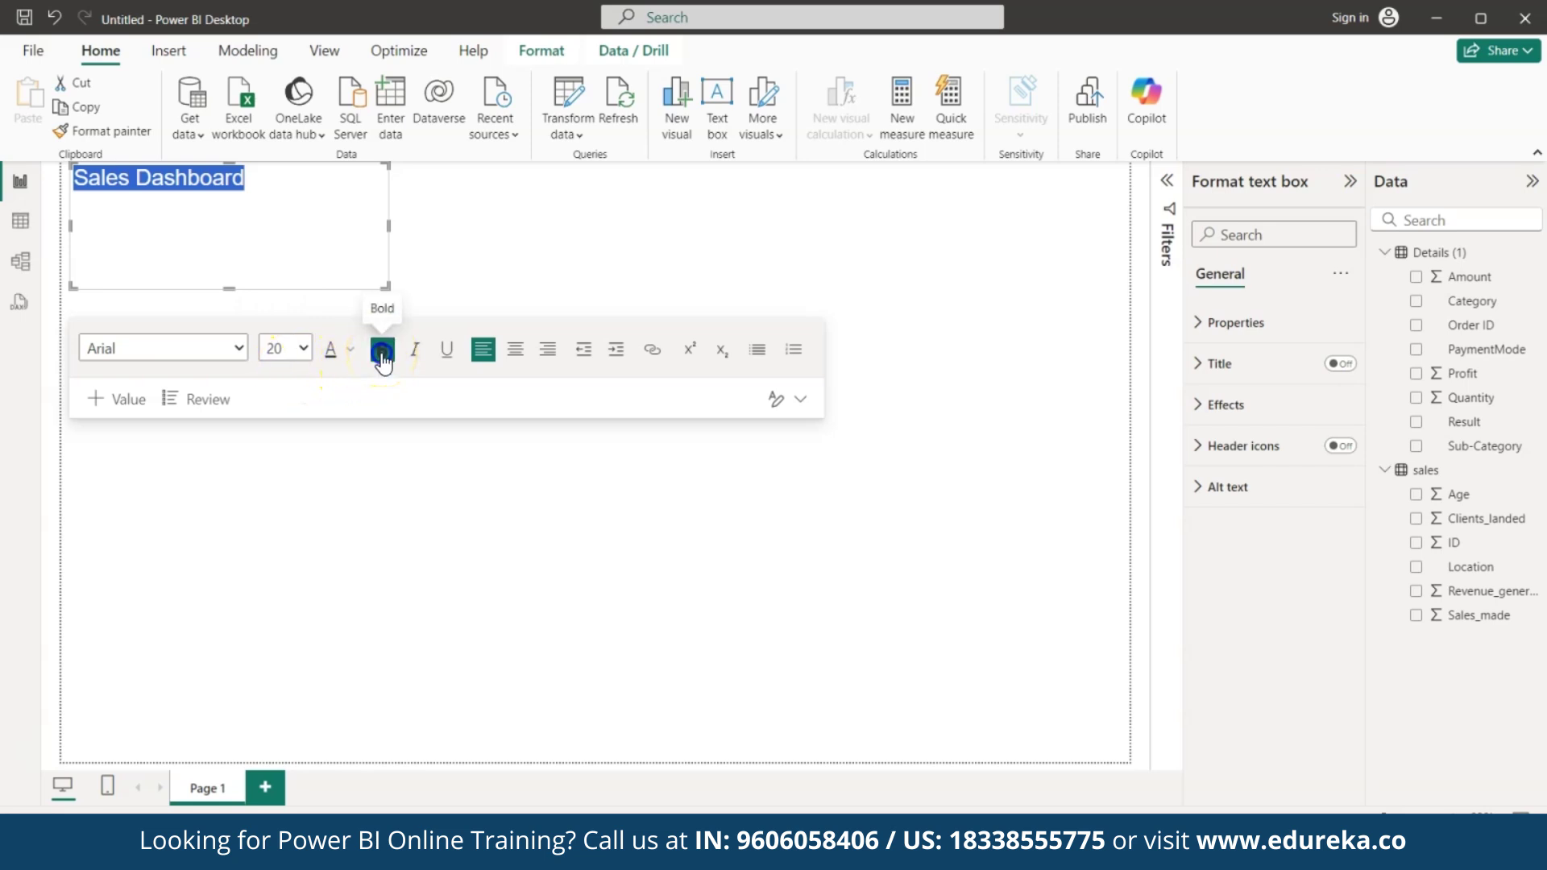
drag(388, 286, 258, 207)
click(244, 244)
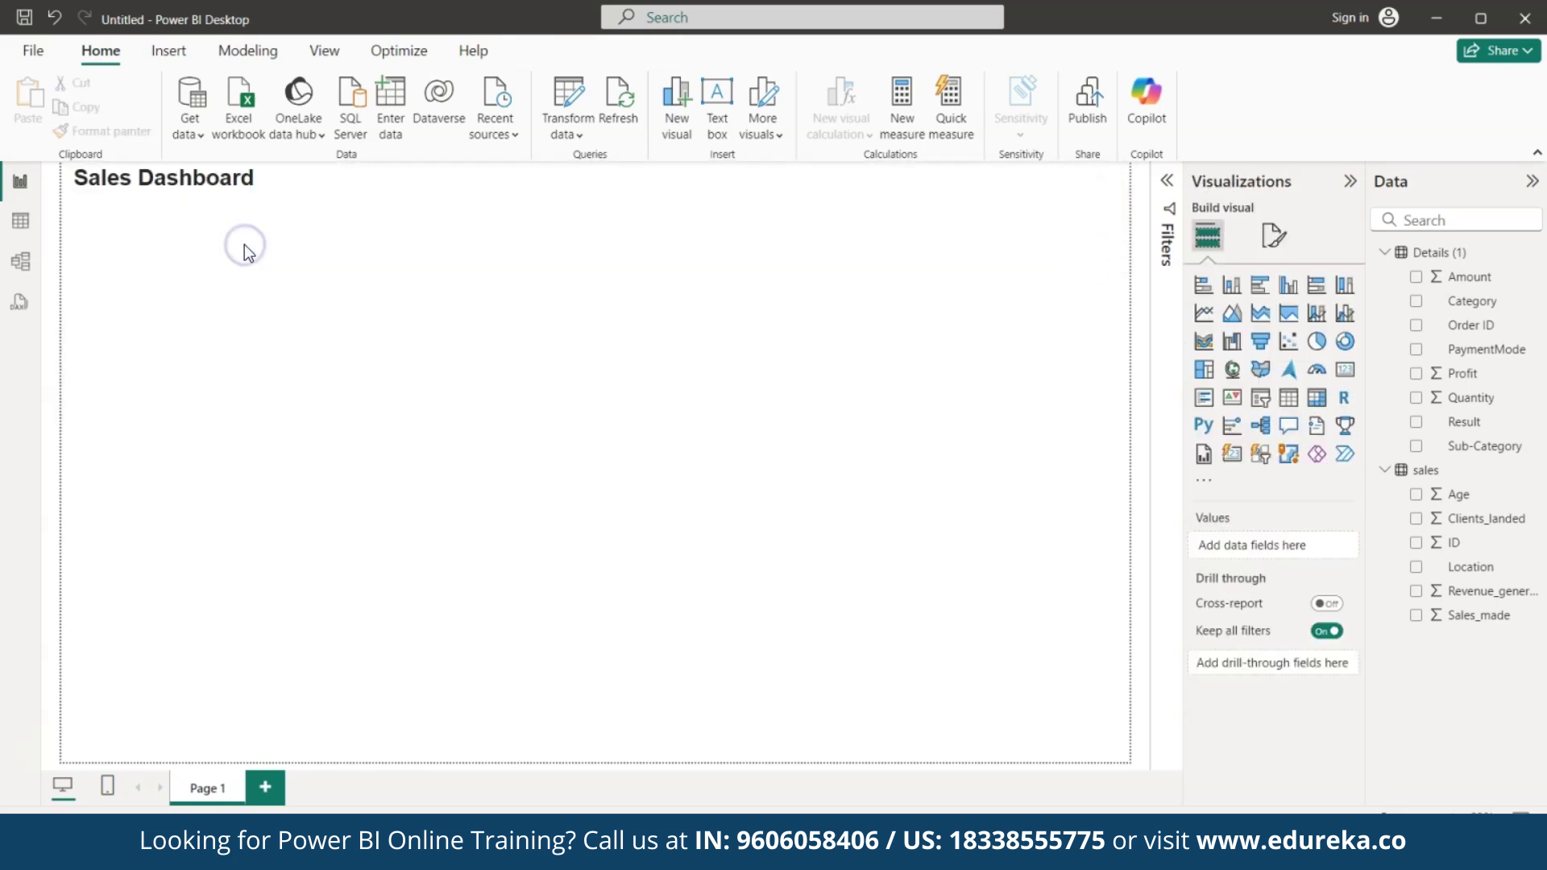
Add an enlarged stacked column chart below the title, with Result on the X-axis and Sub-Category on the Y-axis.
click(1233, 285)
drag(269, 422, 501, 515)
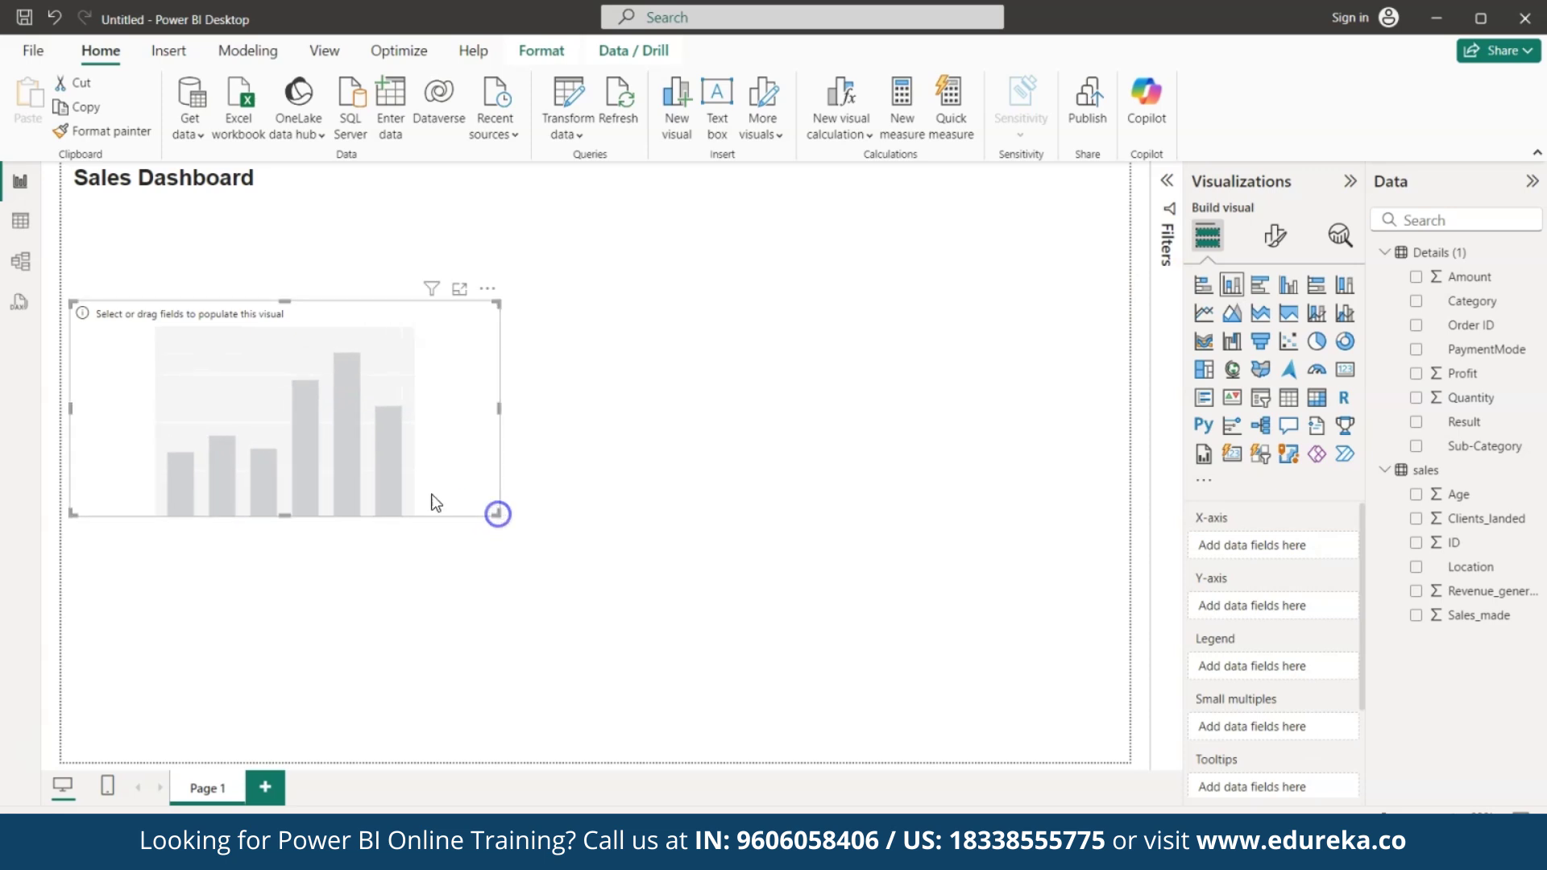
drag(408, 470, 492, 471)
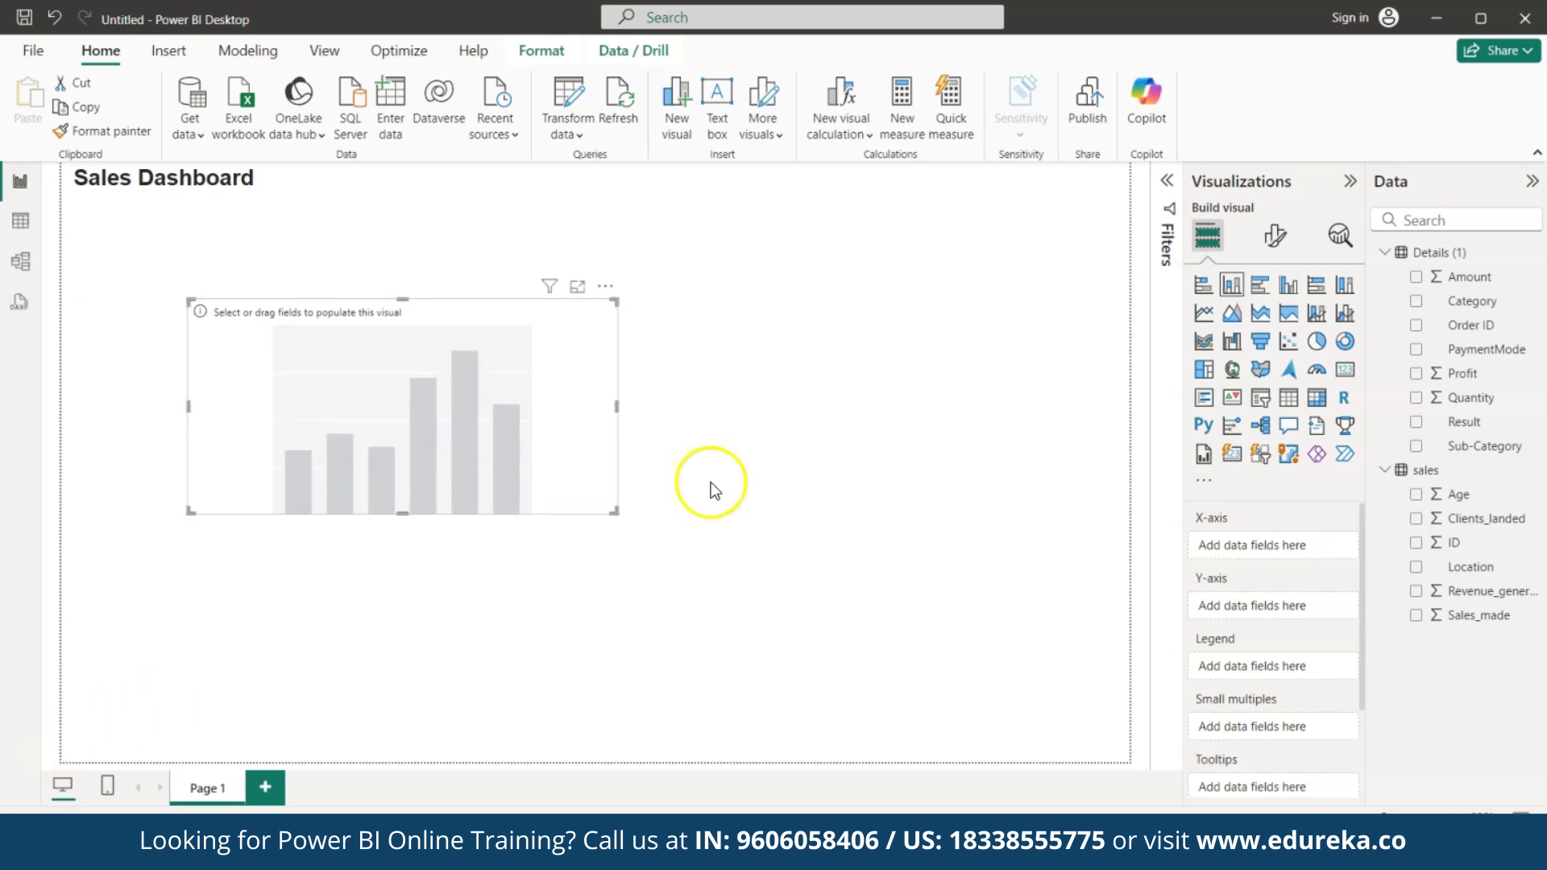
drag(1474, 425, 1278, 546)
drag(1471, 446, 1289, 630)
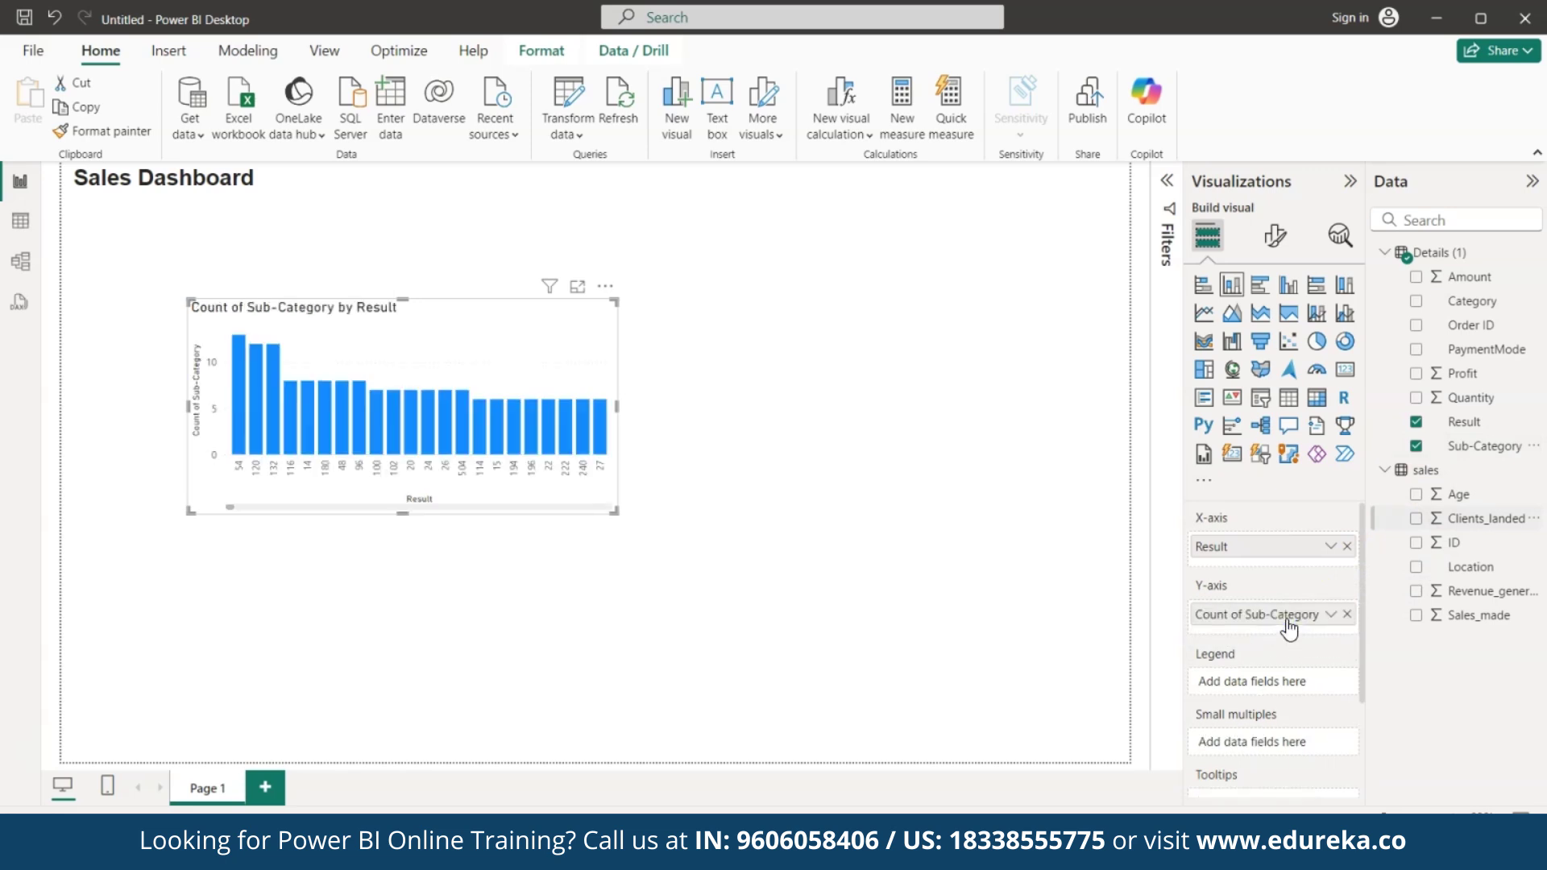
Enlarge the column chart slightly, shift it toward the page's left edge, and open the page's canvas background settings.
drag(614, 511, 659, 534)
click(111, 722)
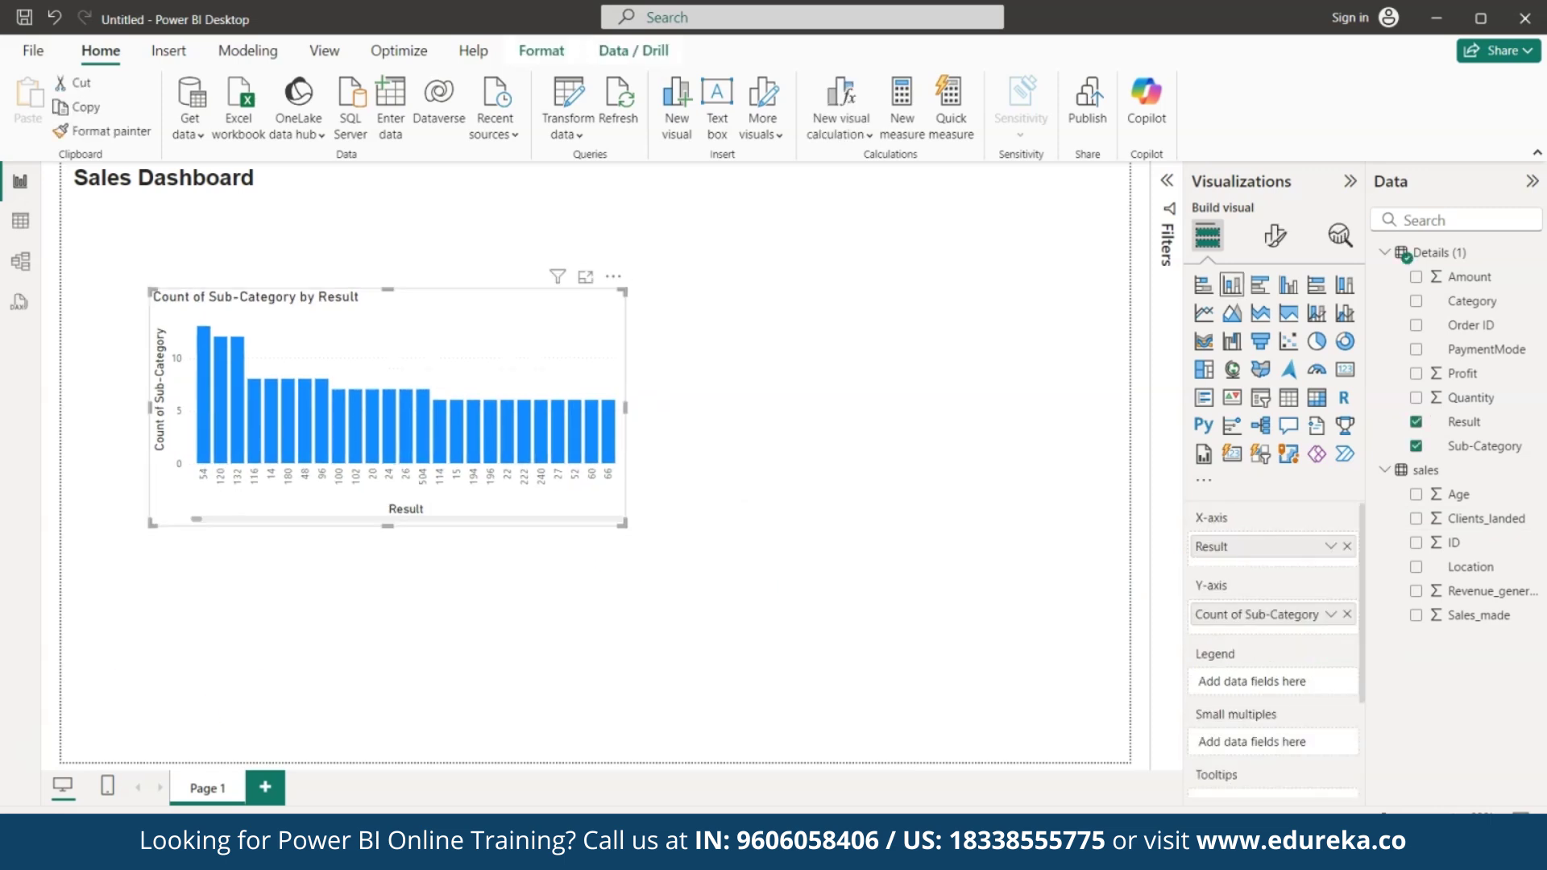
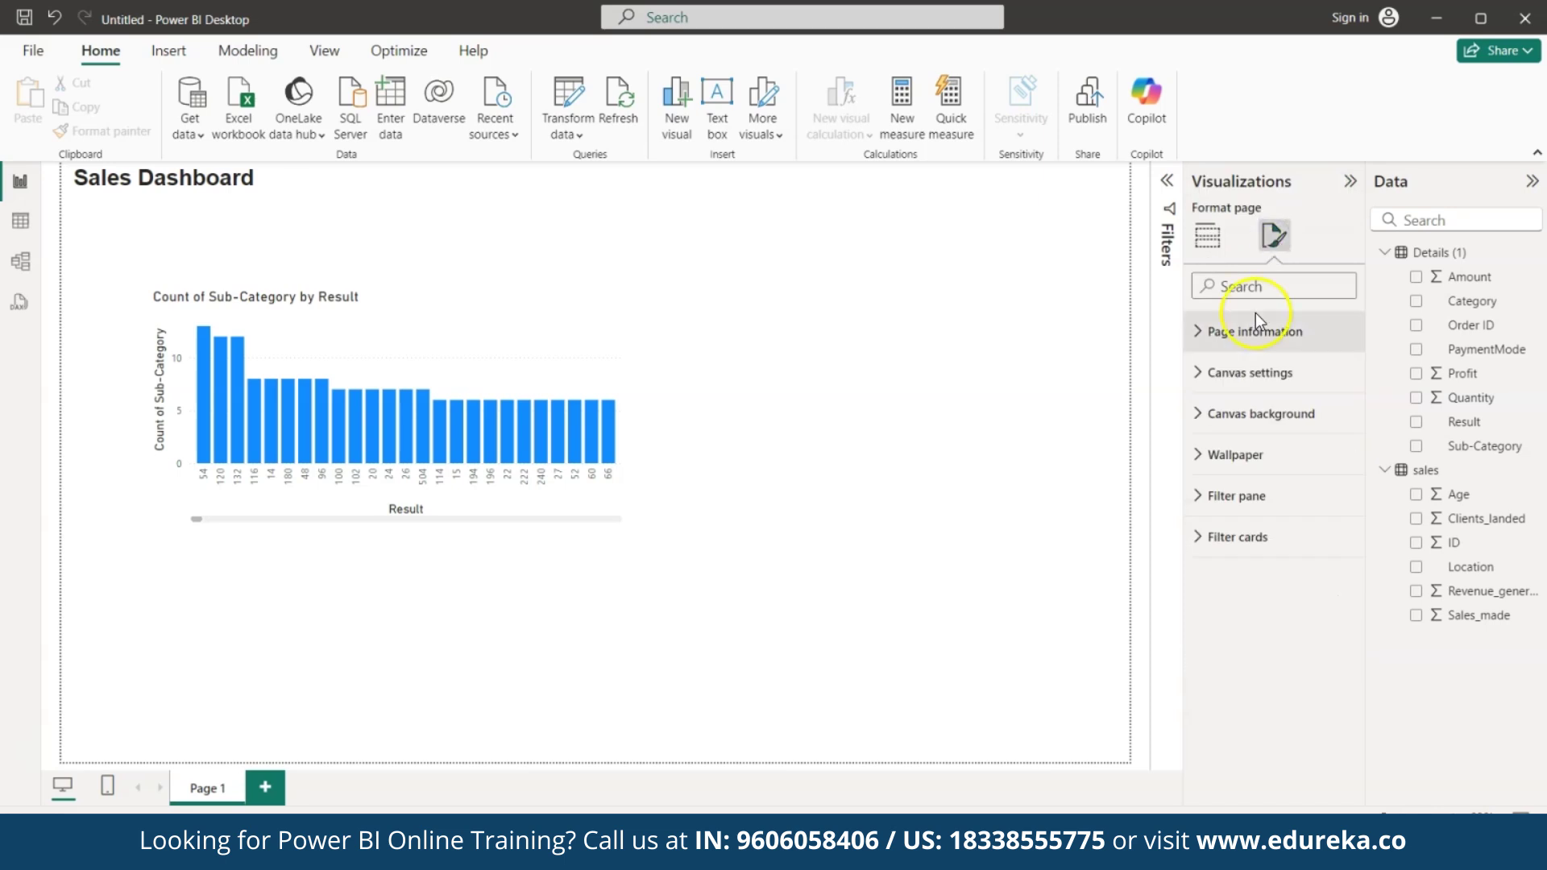
click(1228, 416)
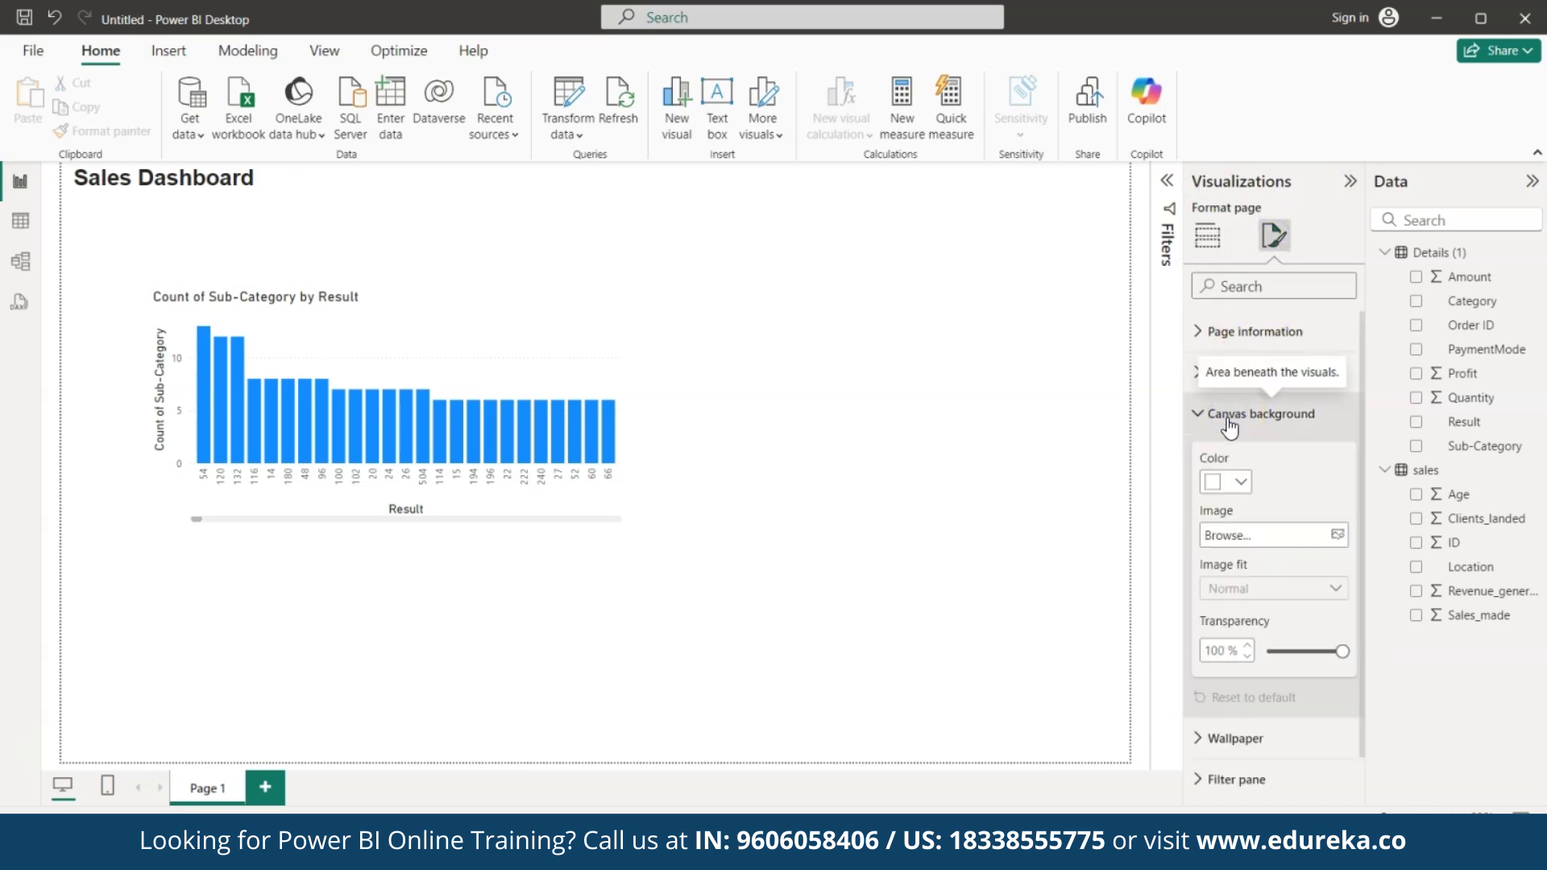
click(1241, 485)
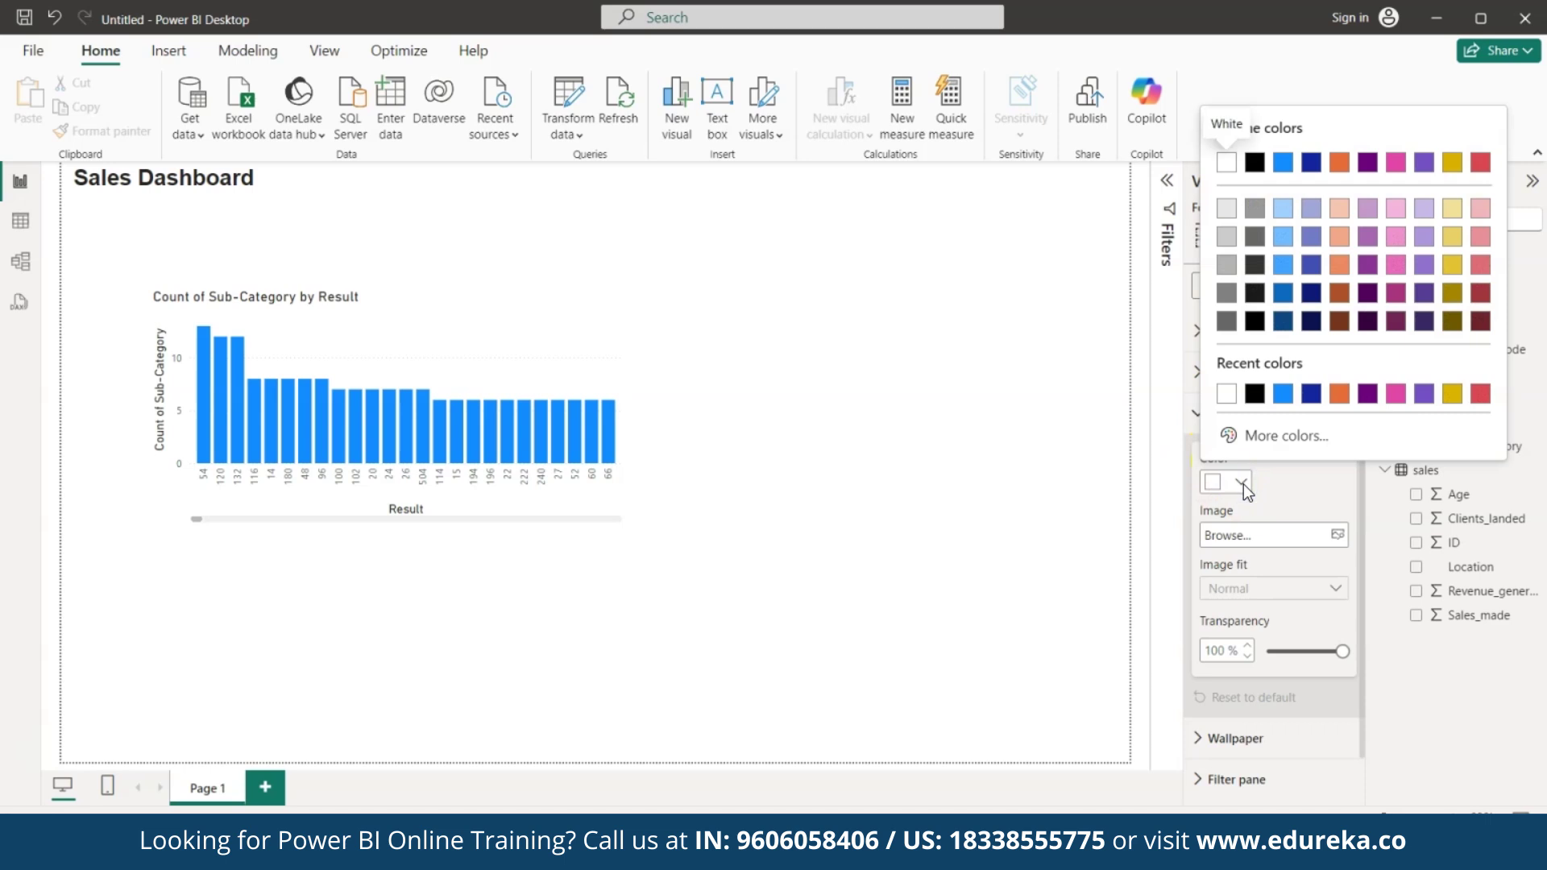
click(1420, 300)
click(1297, 520)
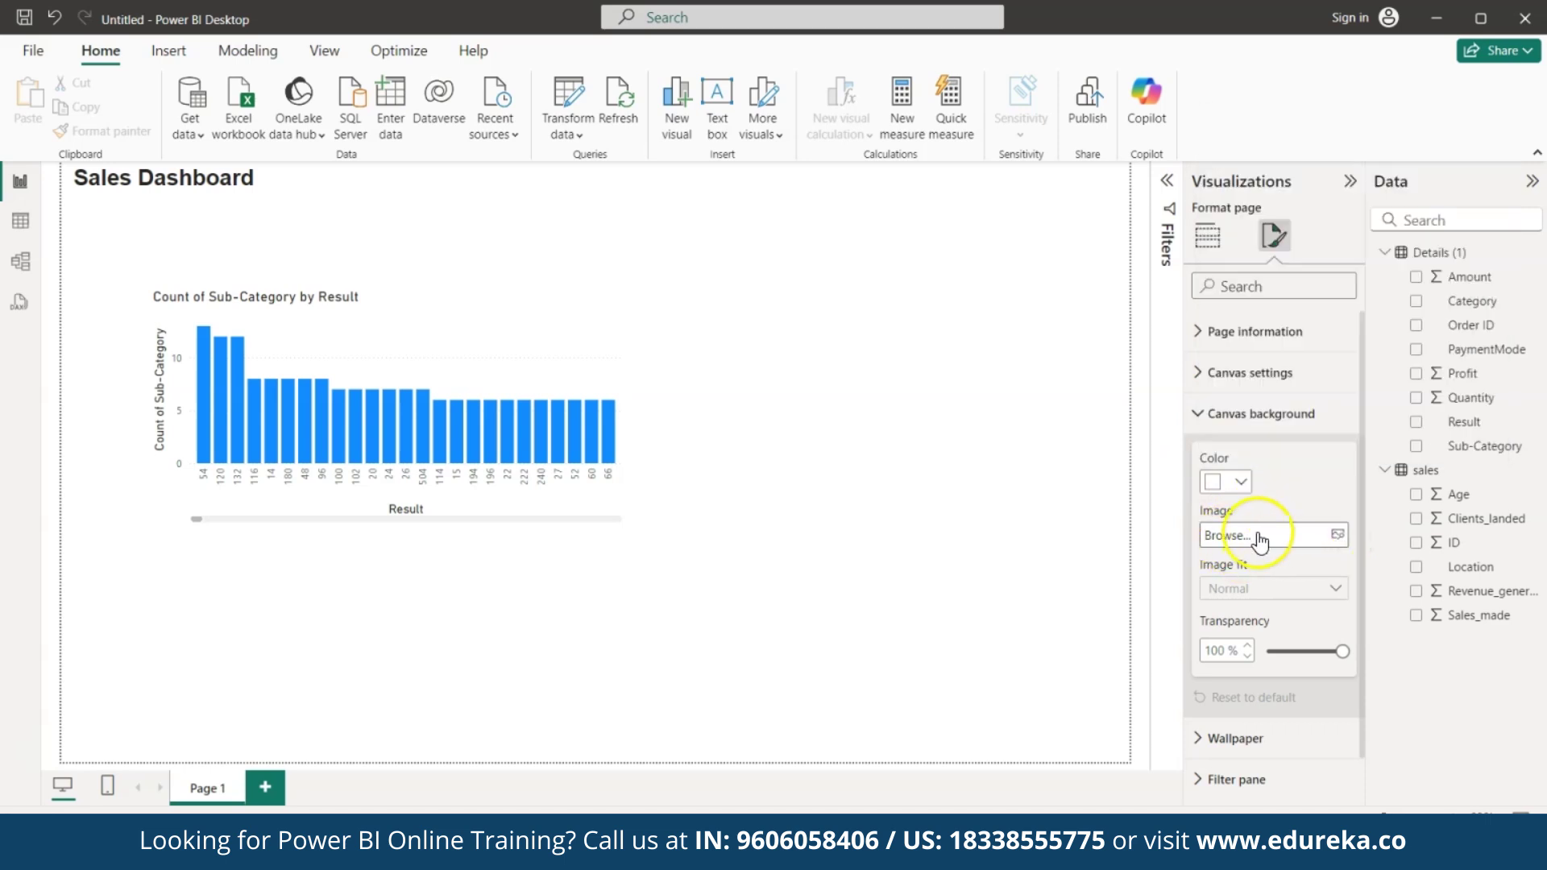
Set the gradient-blue-abstract-background picture from Downloads as the canvas background image with 9% transparency.
click(1241, 538)
click(121, 352)
click(90, 376)
click(613, 420)
click(413, 170)
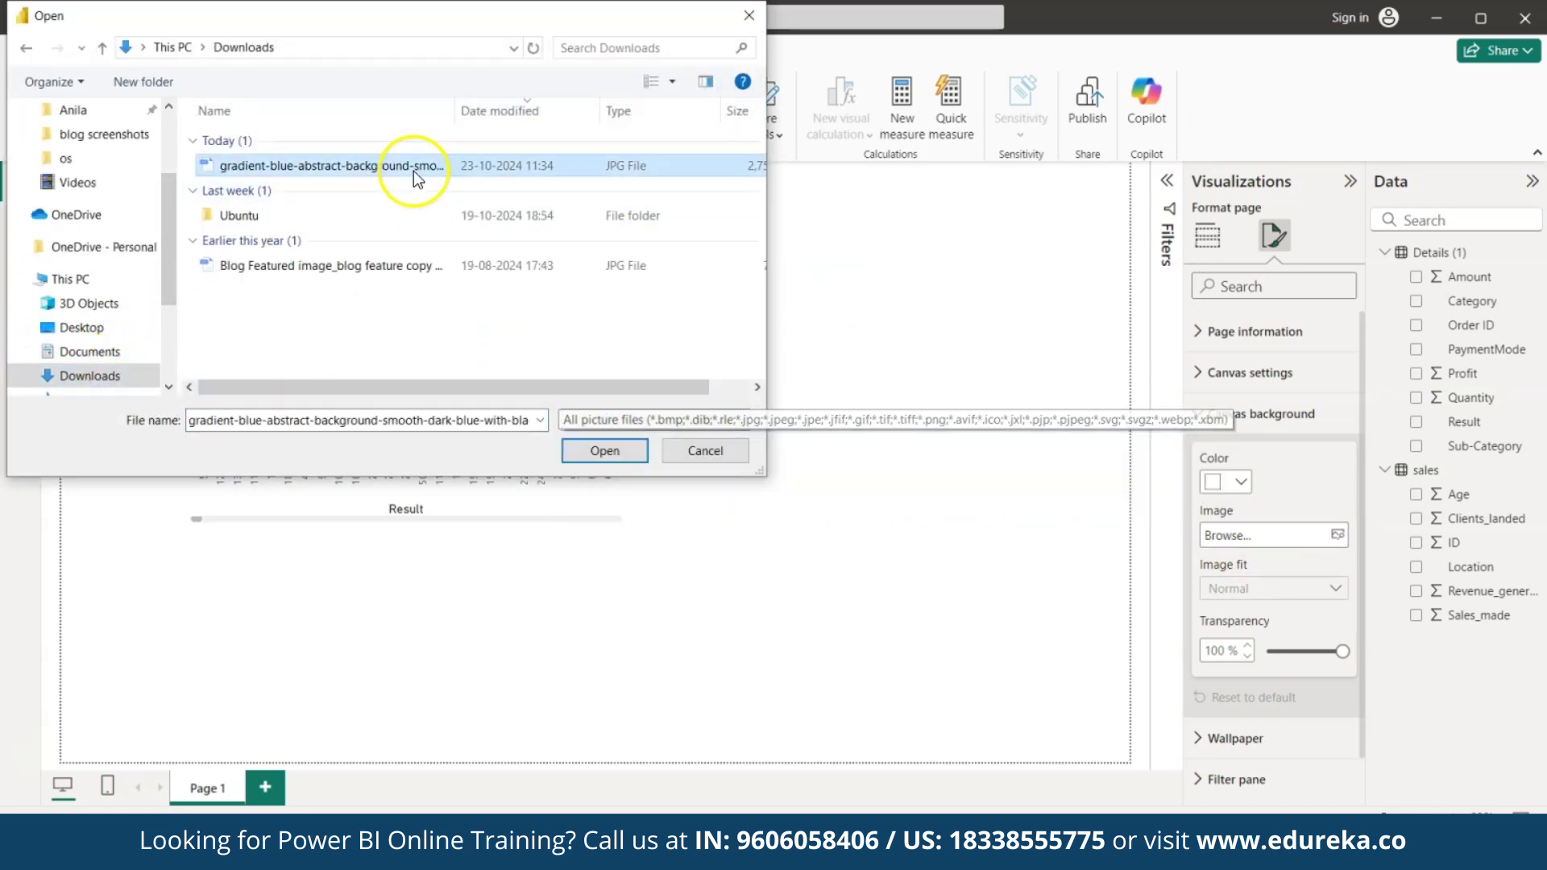
click(595, 450)
drag(1341, 651, 1274, 653)
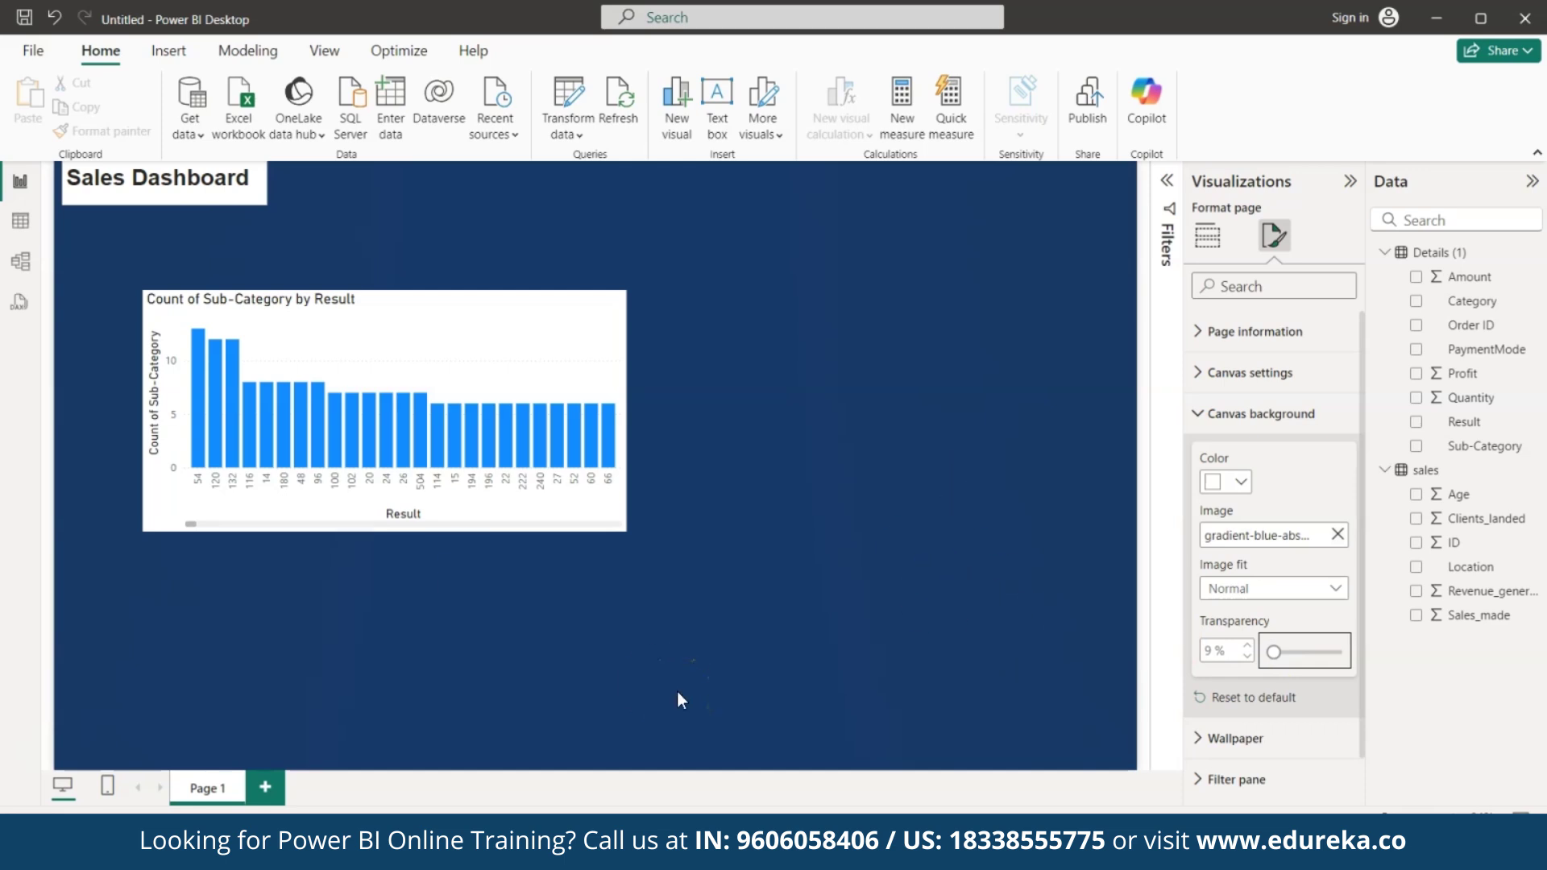
Set the column chart's X-axis value labels to white (#FFFFFF).
click(622, 506)
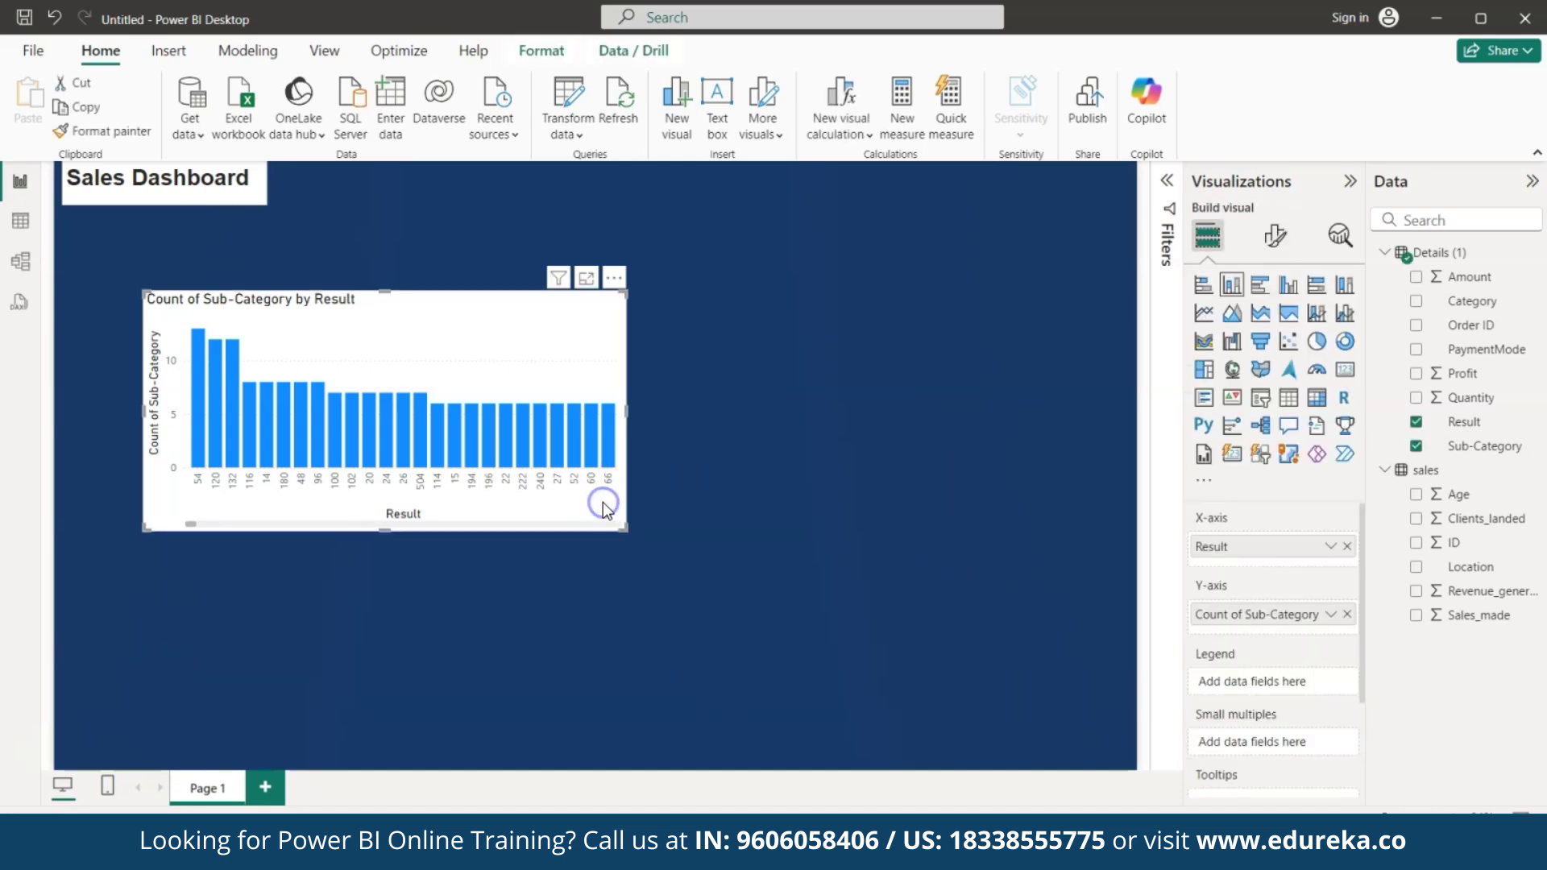
click(1274, 235)
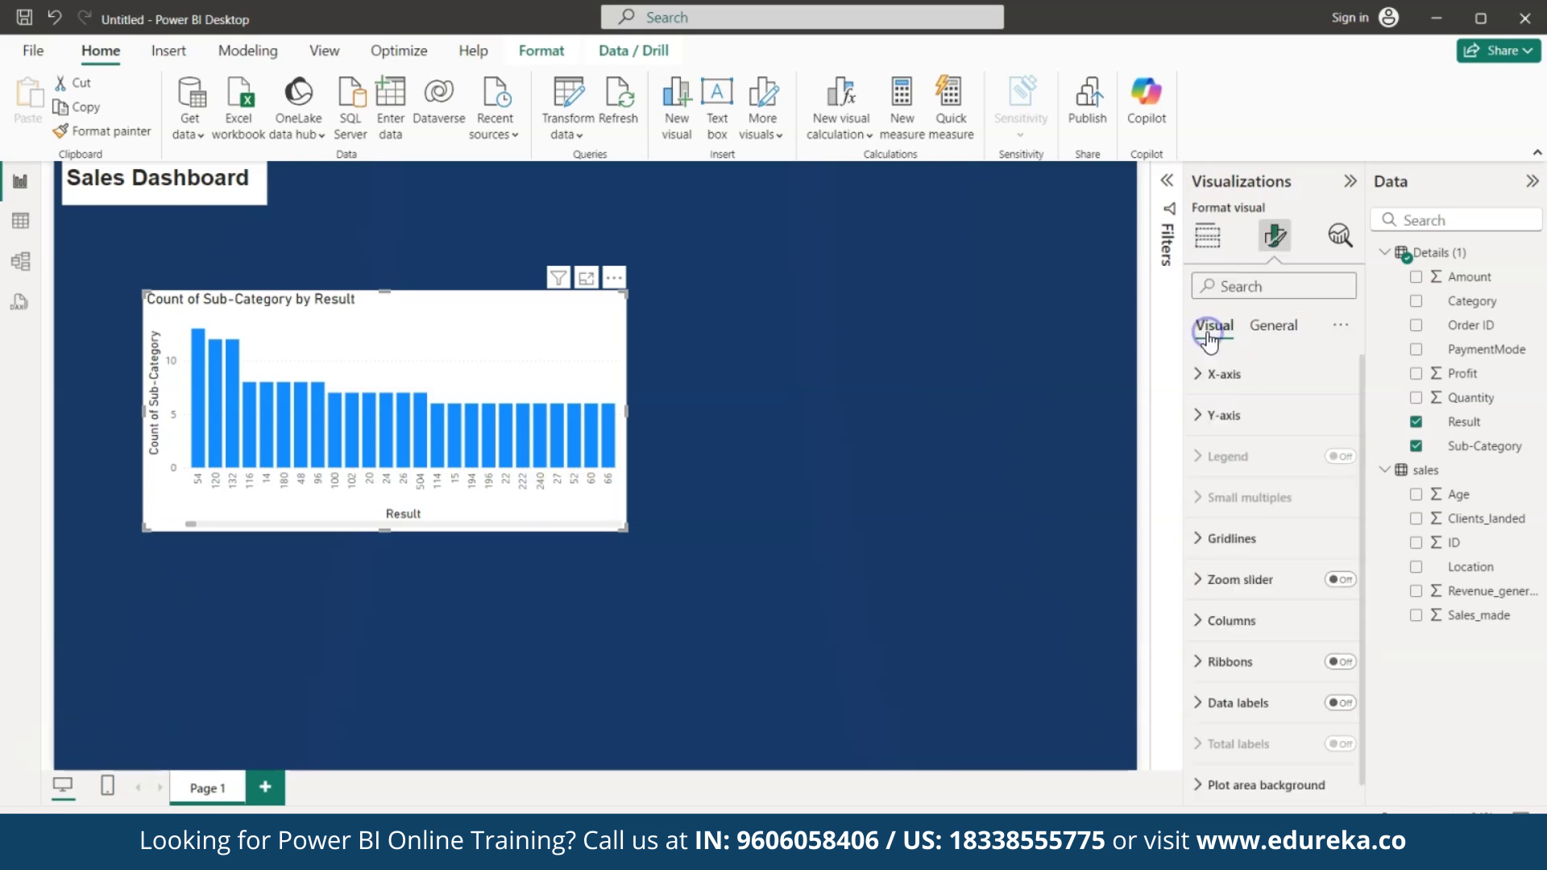
click(1202, 375)
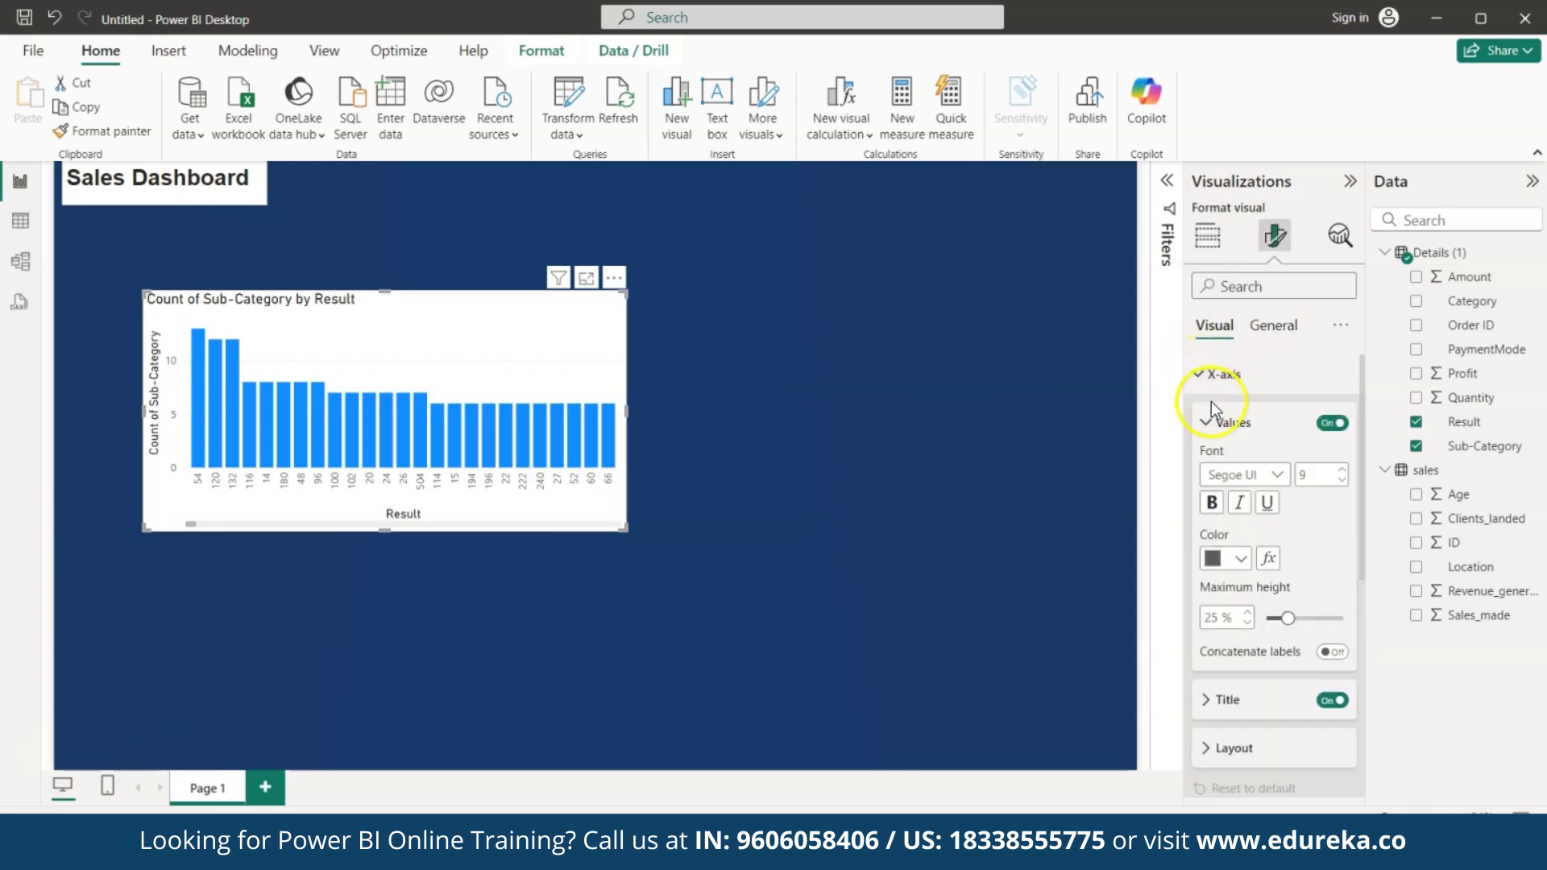
click(1233, 557)
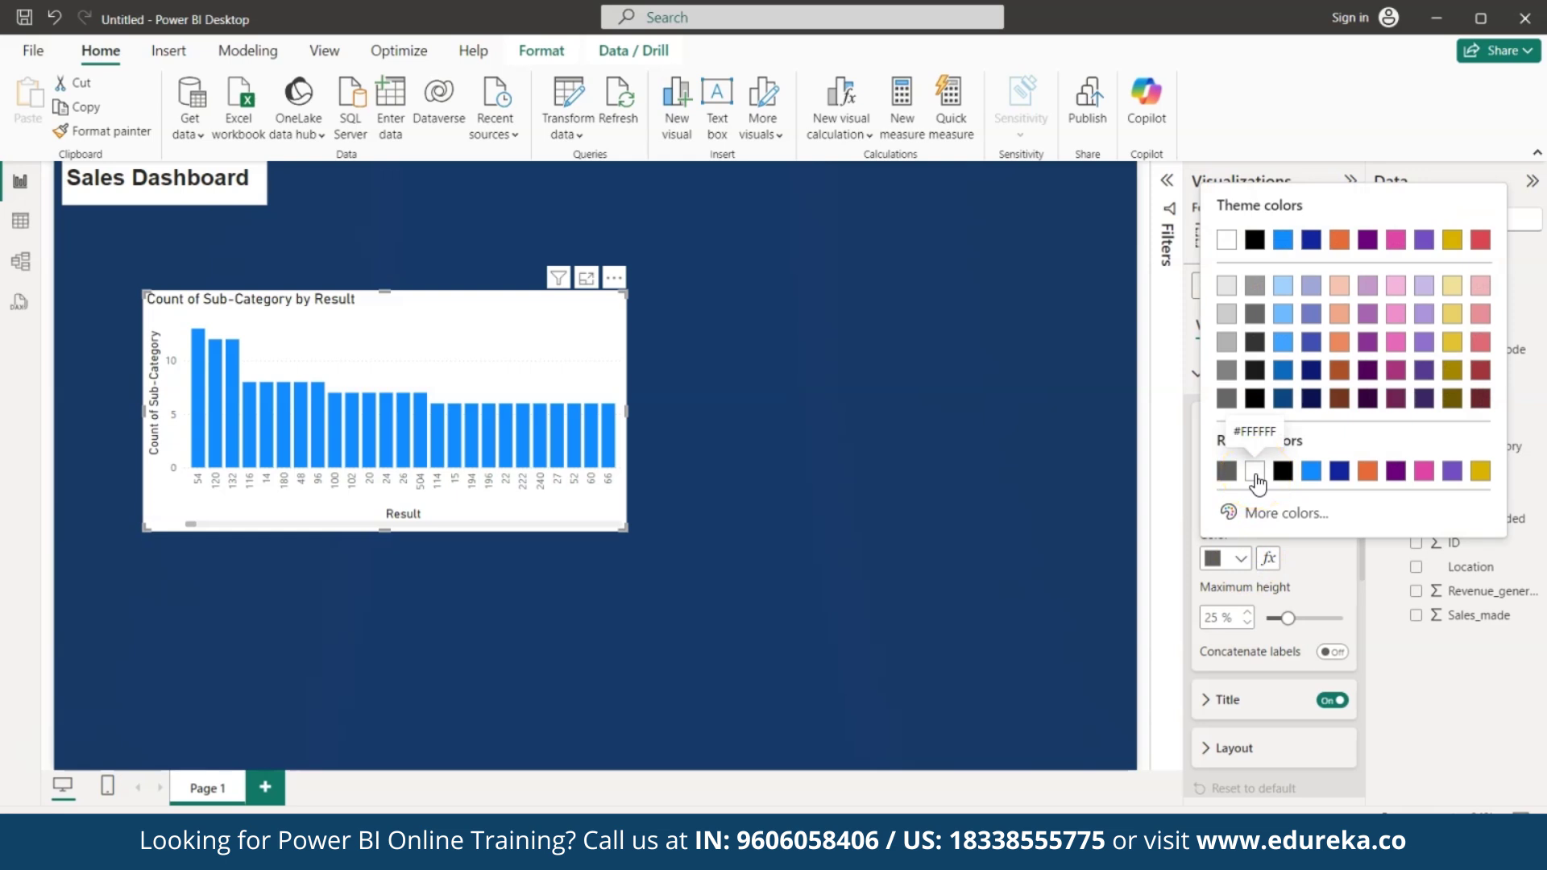
click(1255, 474)
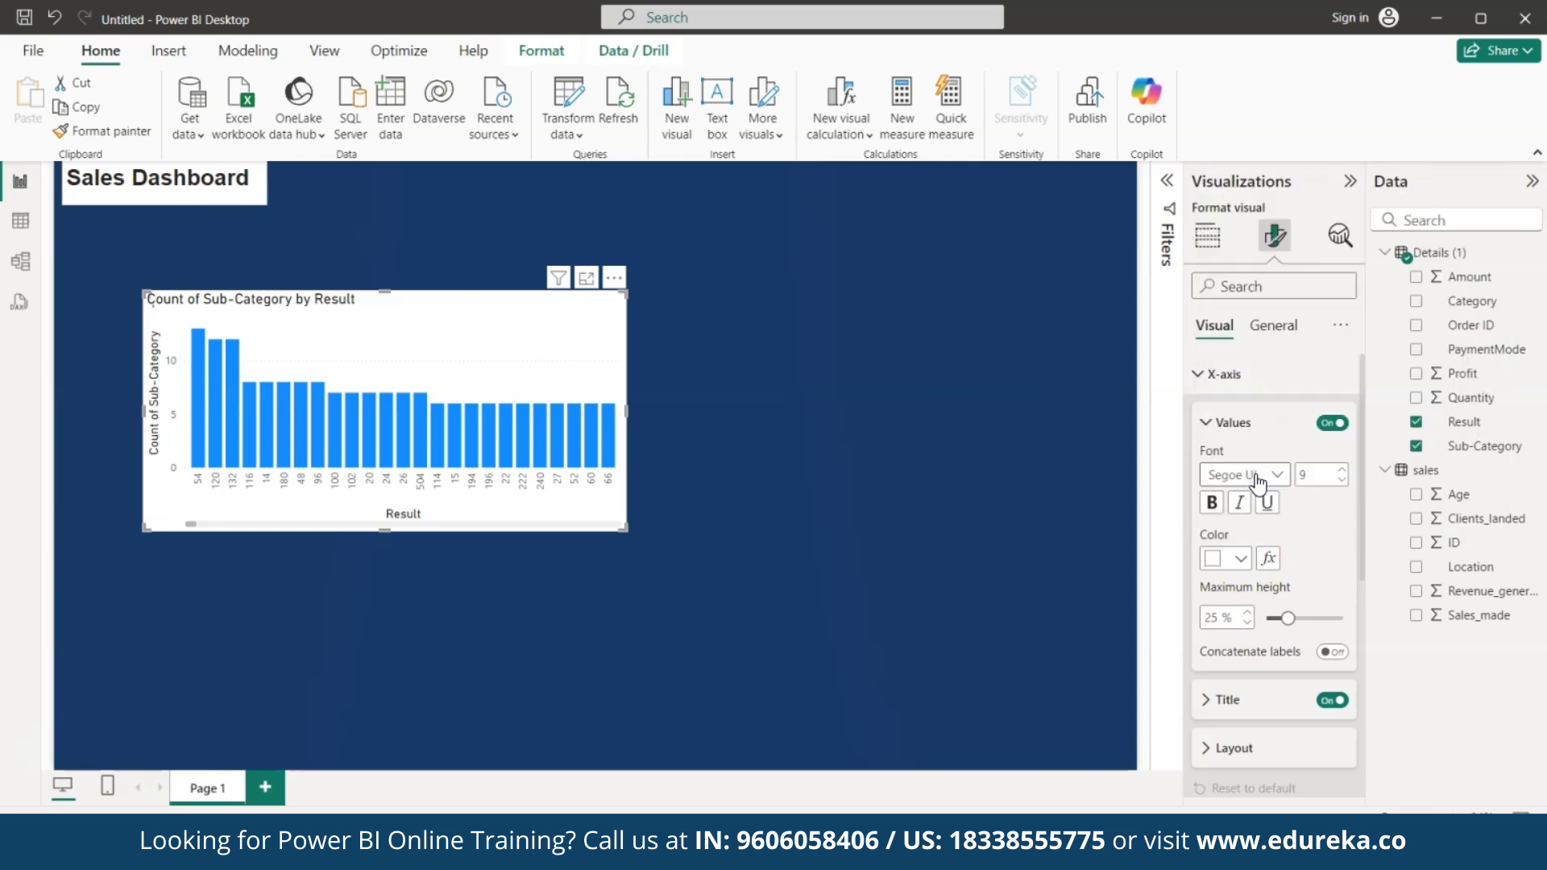
Set the column chart's Y-axis value labels to white.
click(1209, 383)
click(1221, 415)
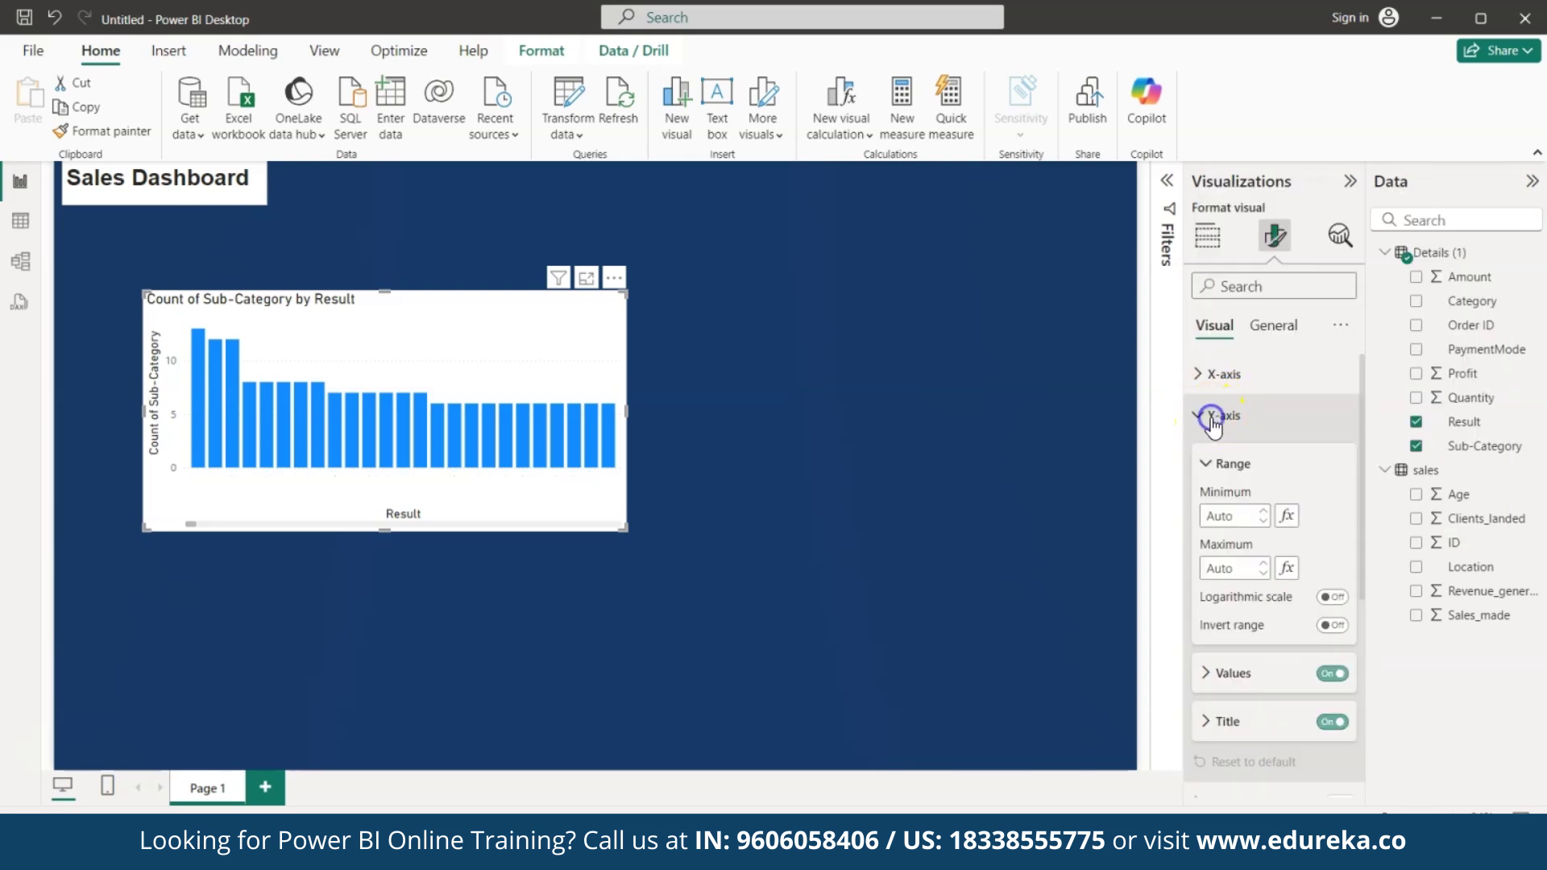
scroll(1245, 522, down, 3)
click(1231, 507)
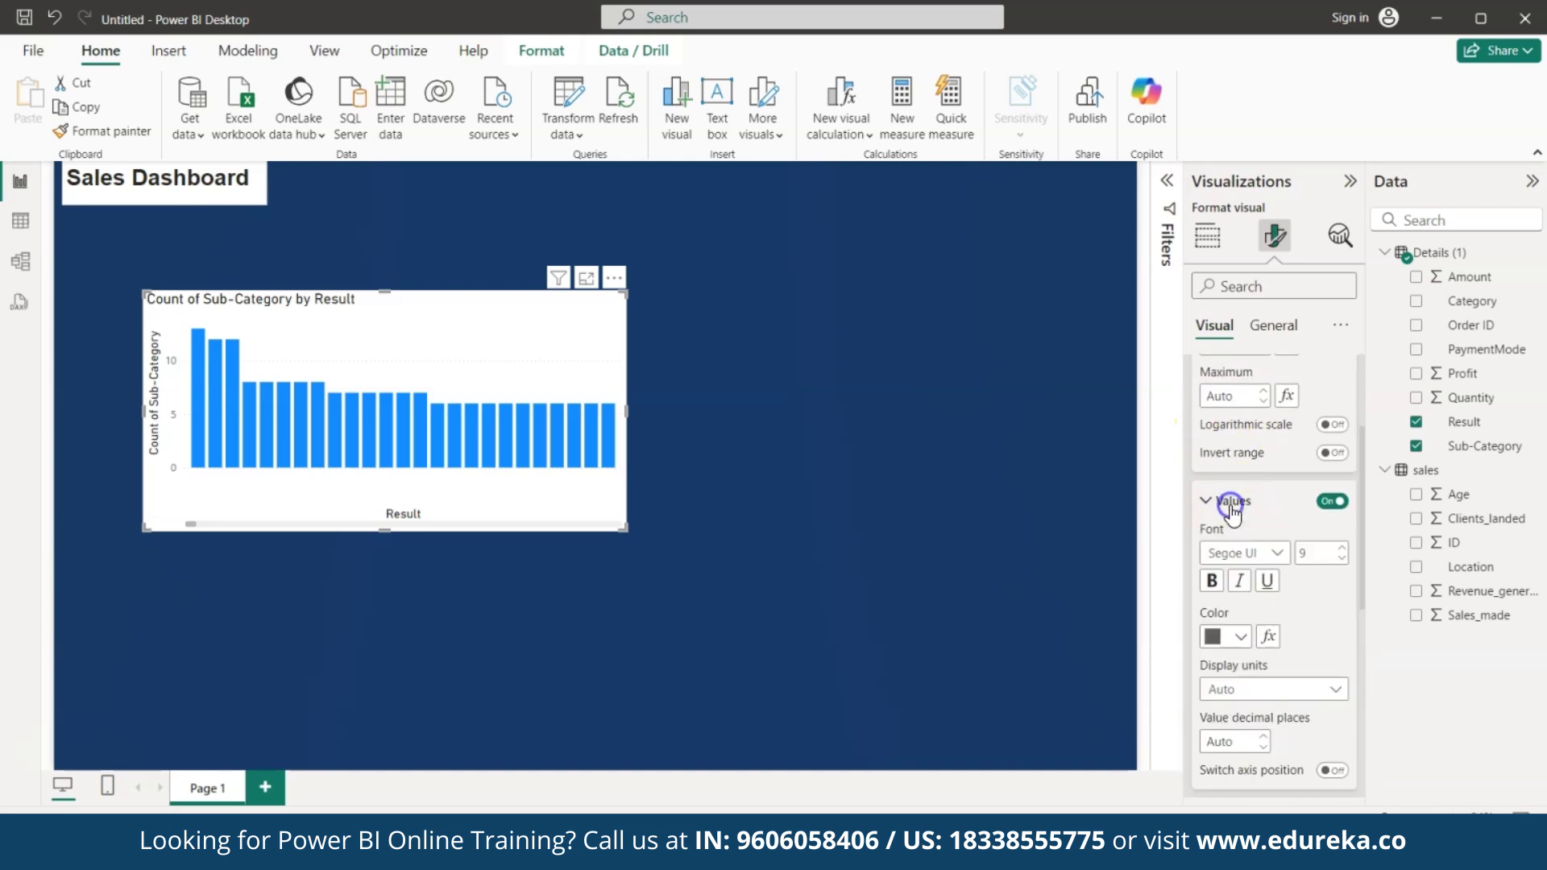
click(1240, 623)
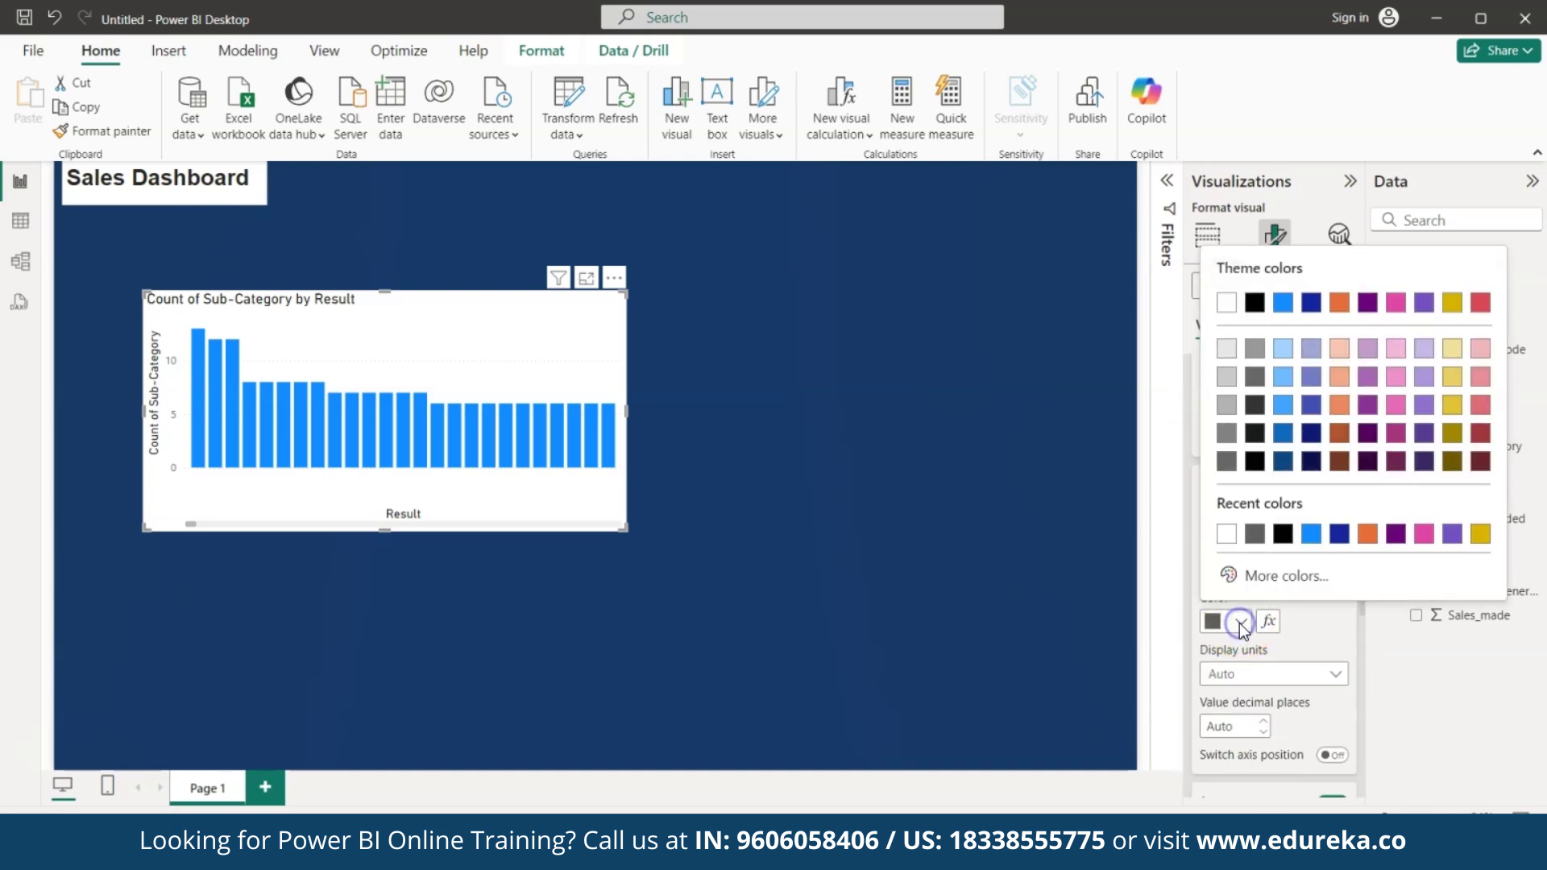
click(1226, 534)
click(530, 490)
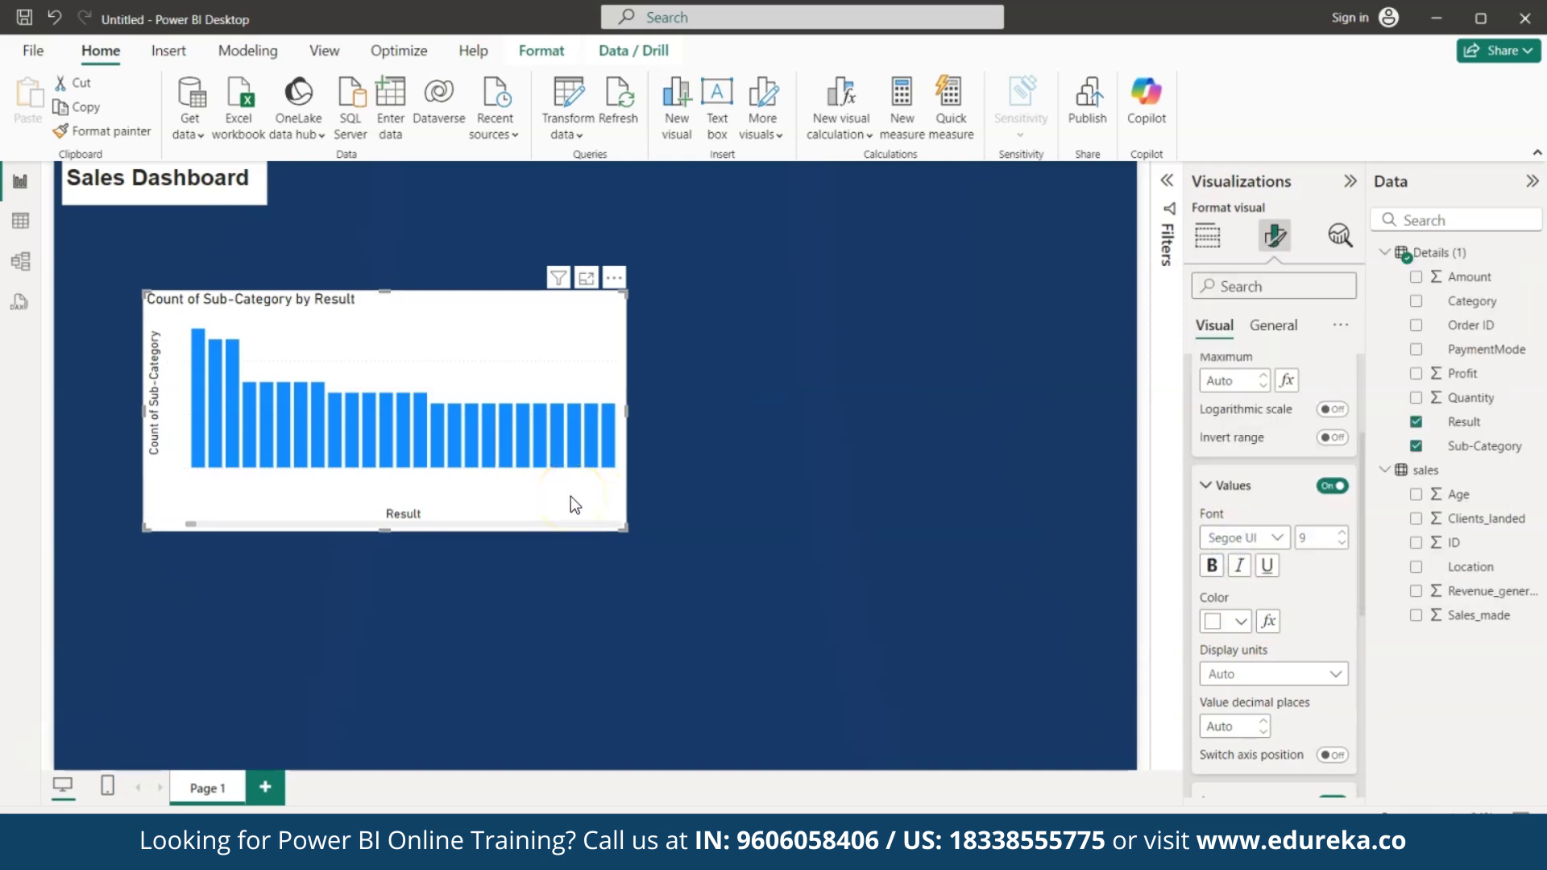
click(337, 571)
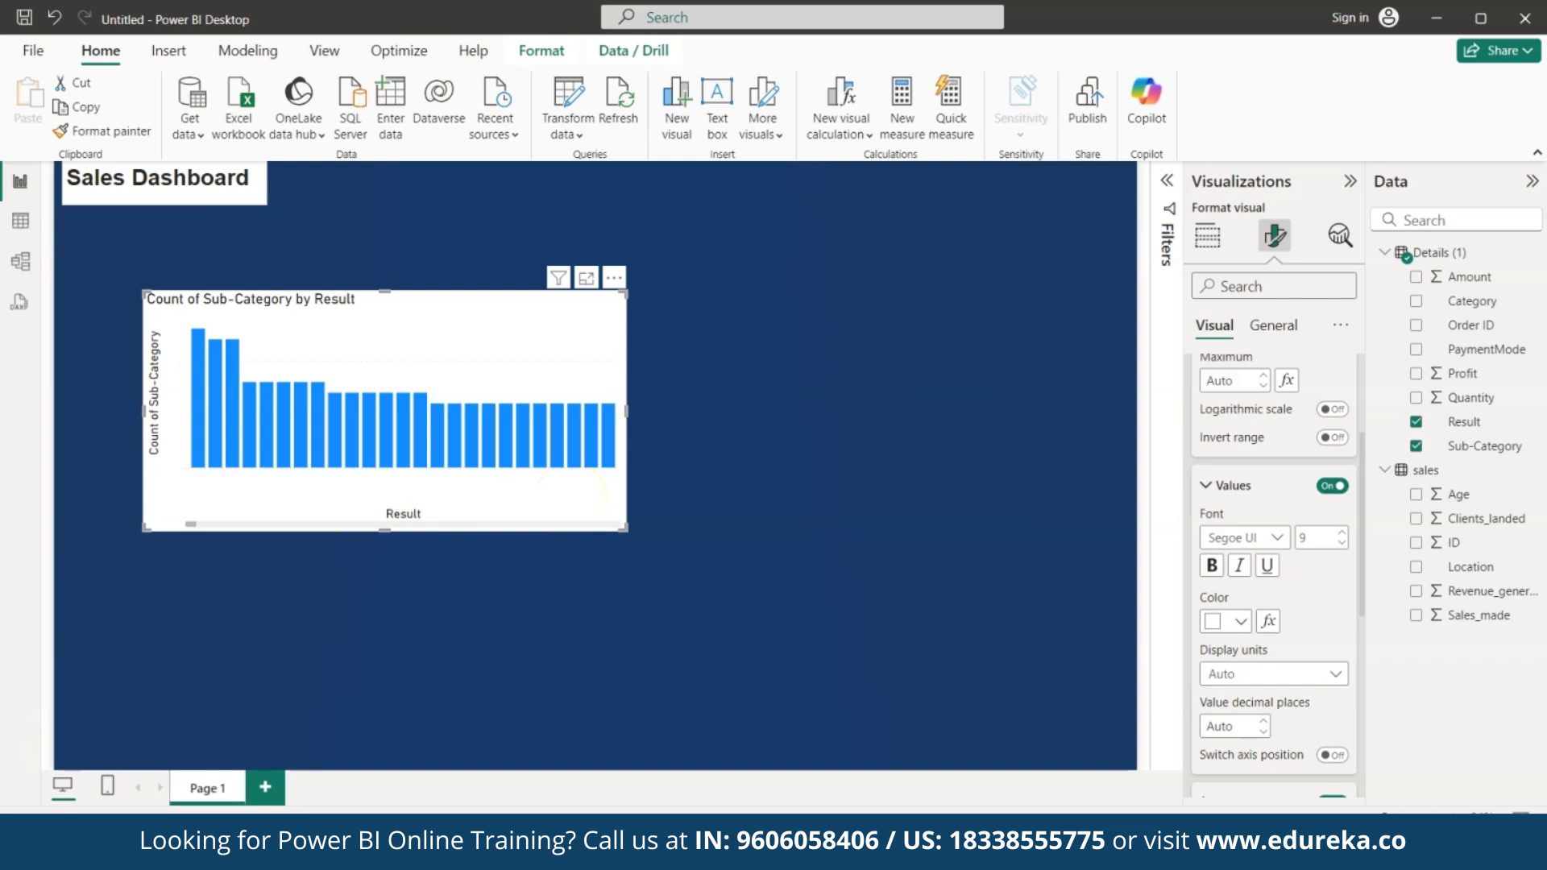
click(616, 598)
Set the column chart's background transparency to 97%.
click(1274, 326)
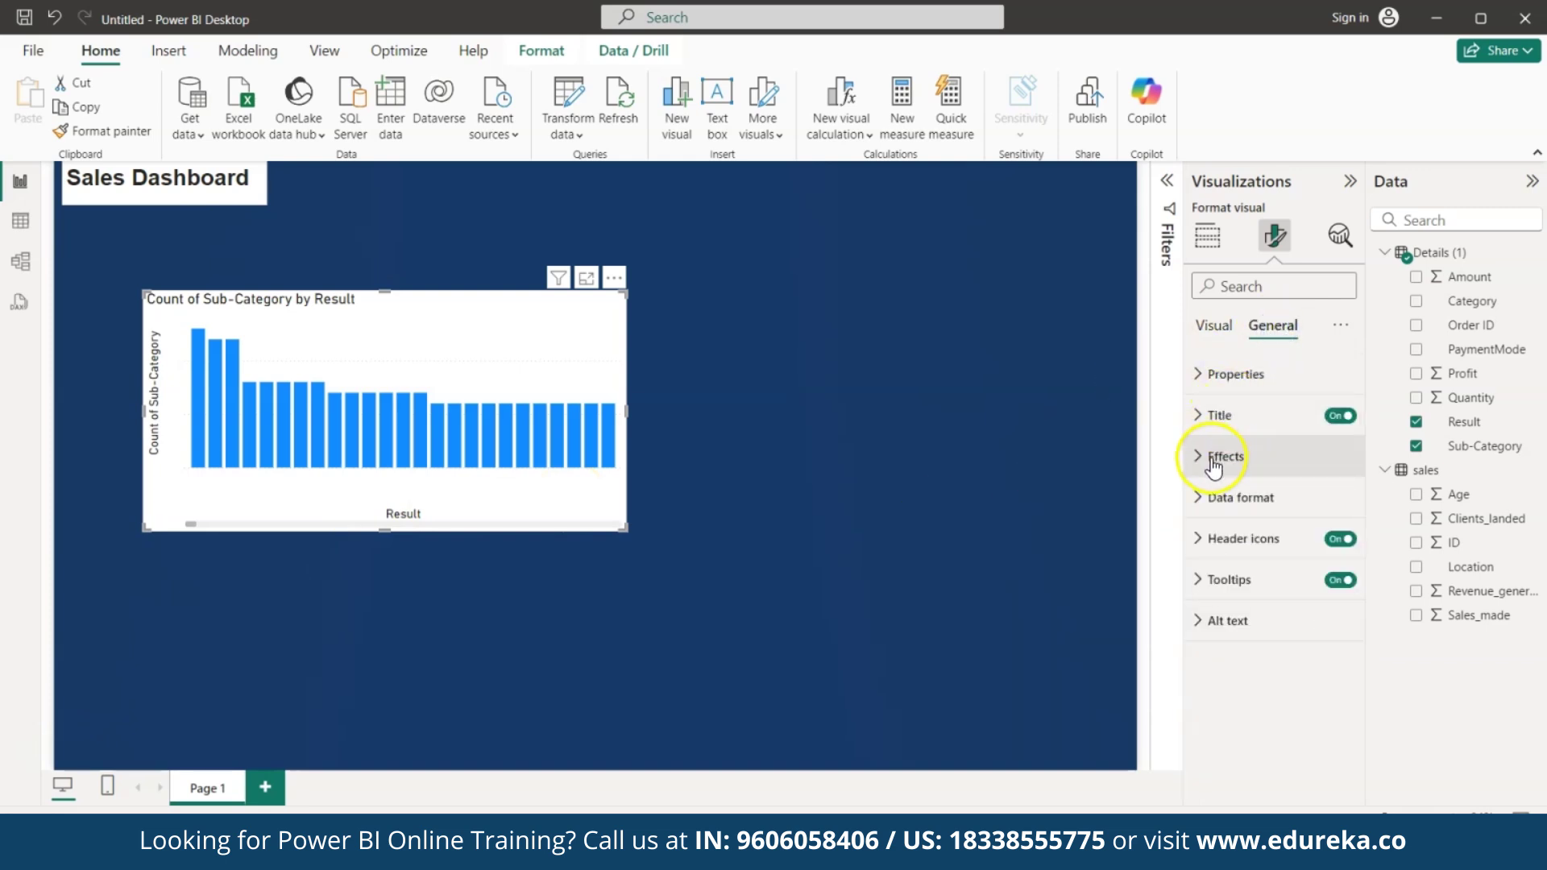
click(1209, 455)
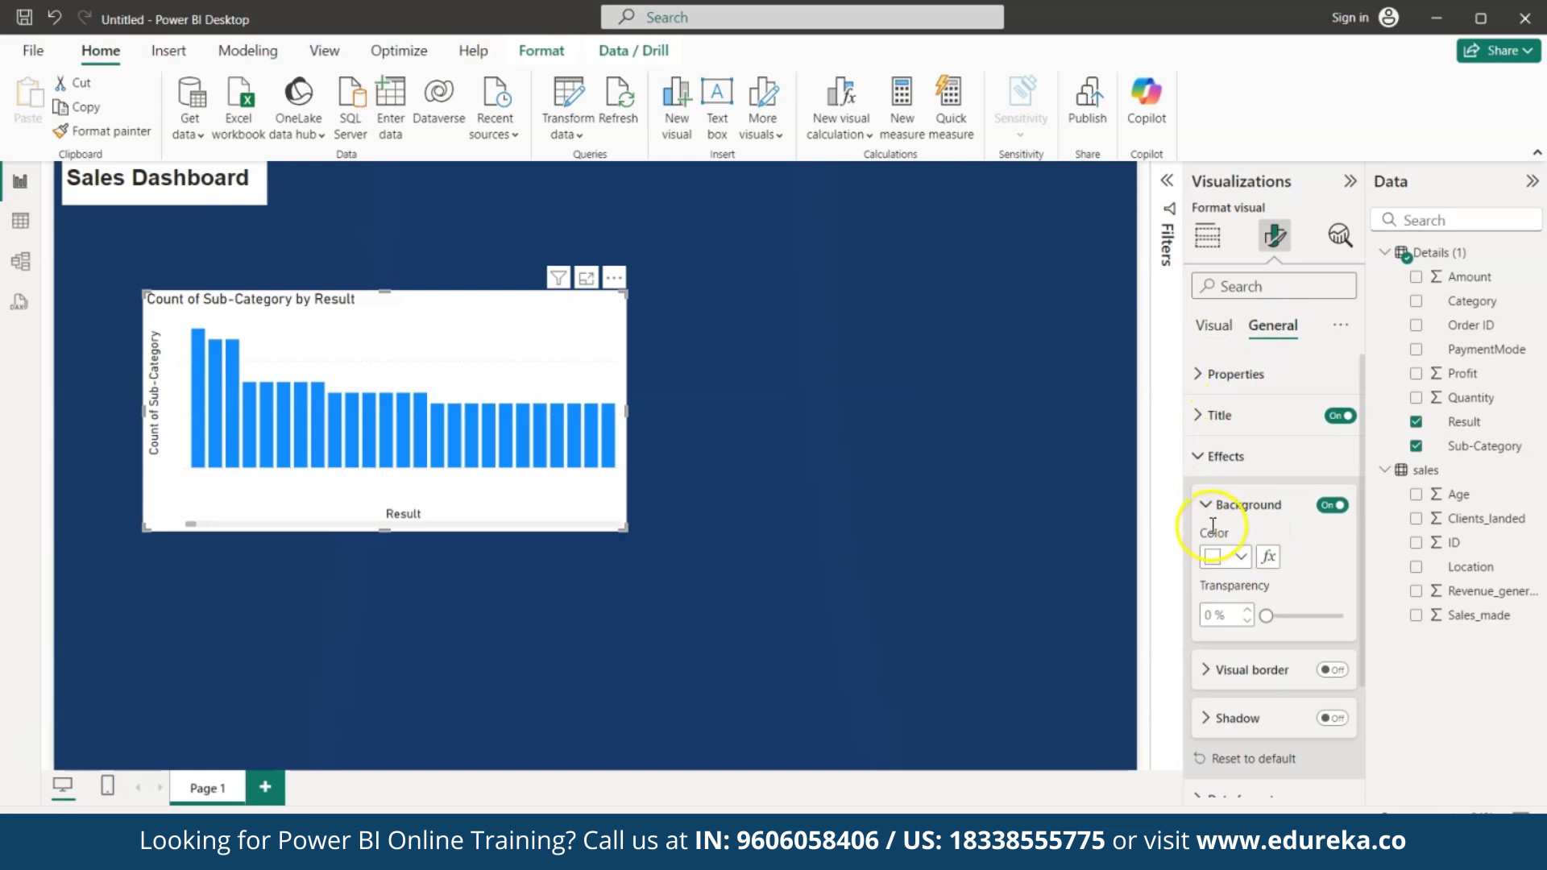
scroll(1245, 536, down, 1)
drag(1266, 569, 1335, 571)
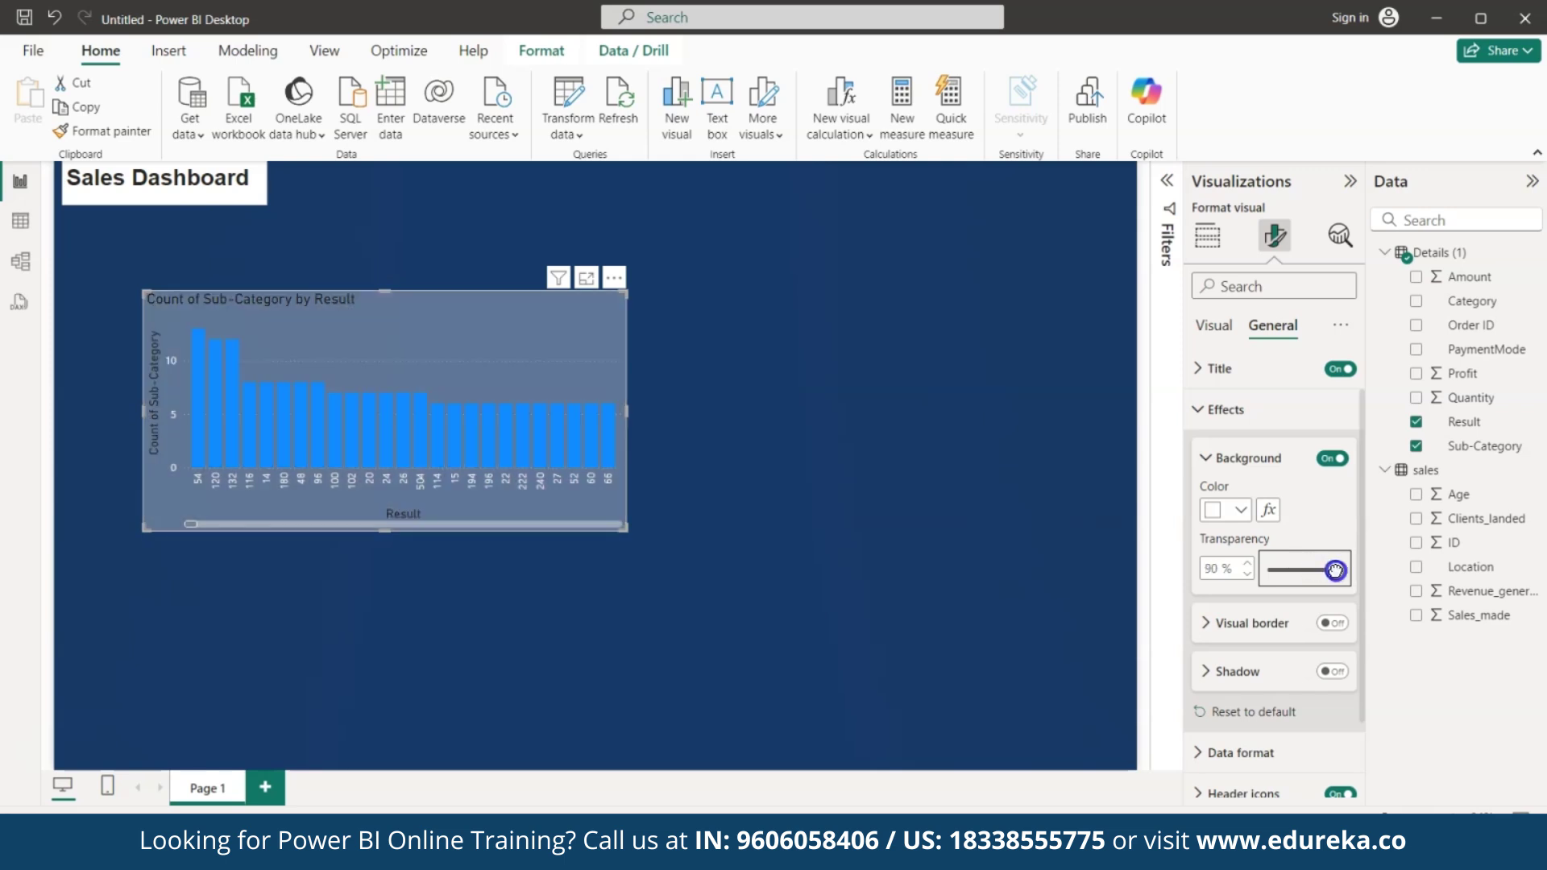
drag(1336, 571, 1341, 570)
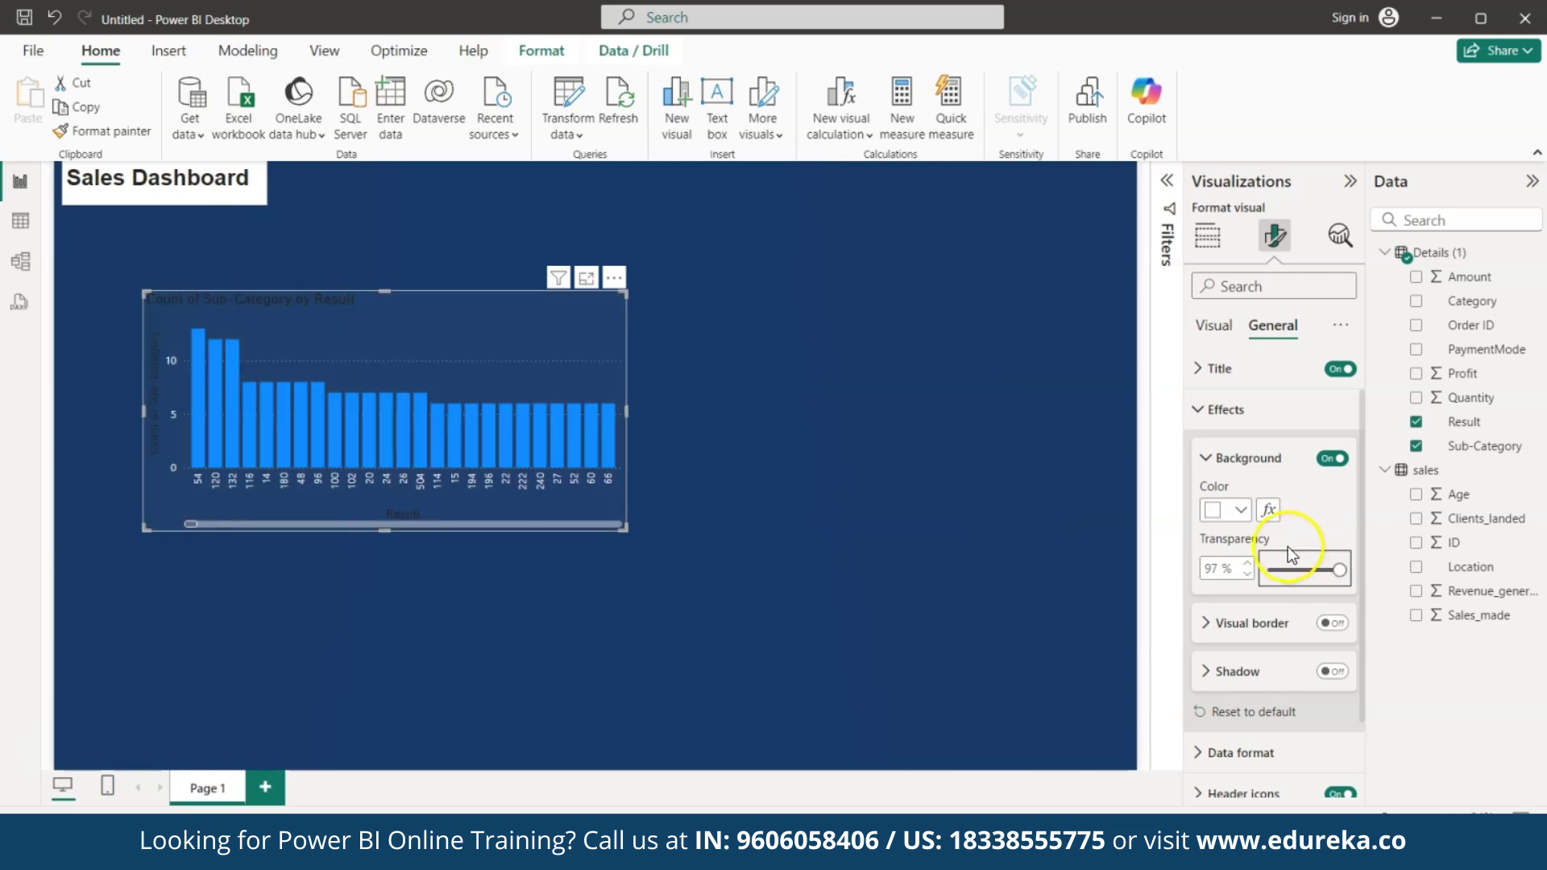
click(550, 514)
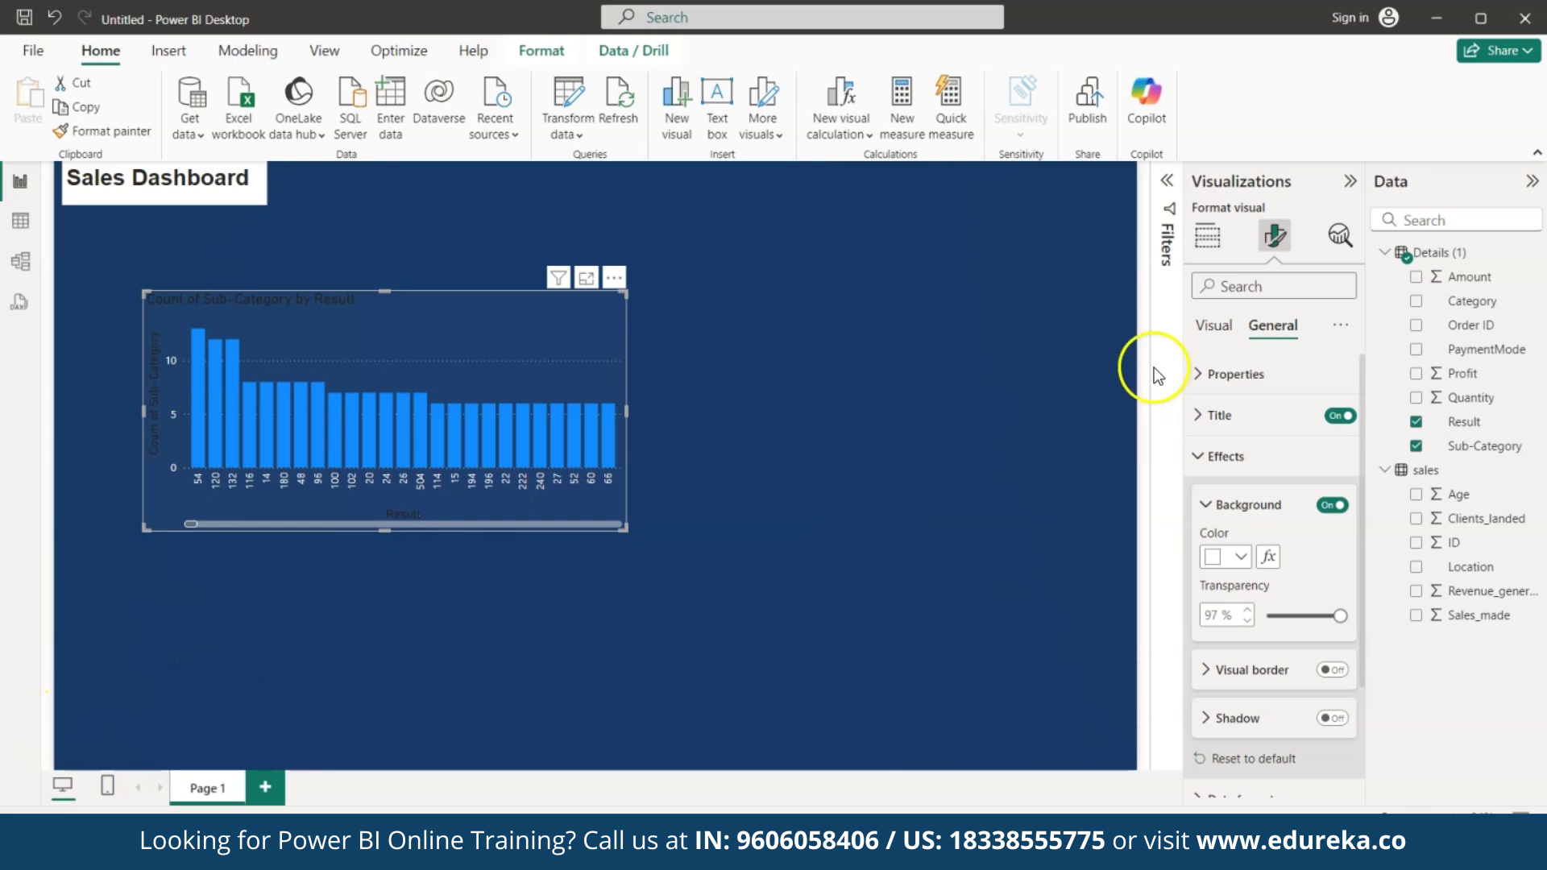
Turn off the column chart's X-axis title.
click(1214, 328)
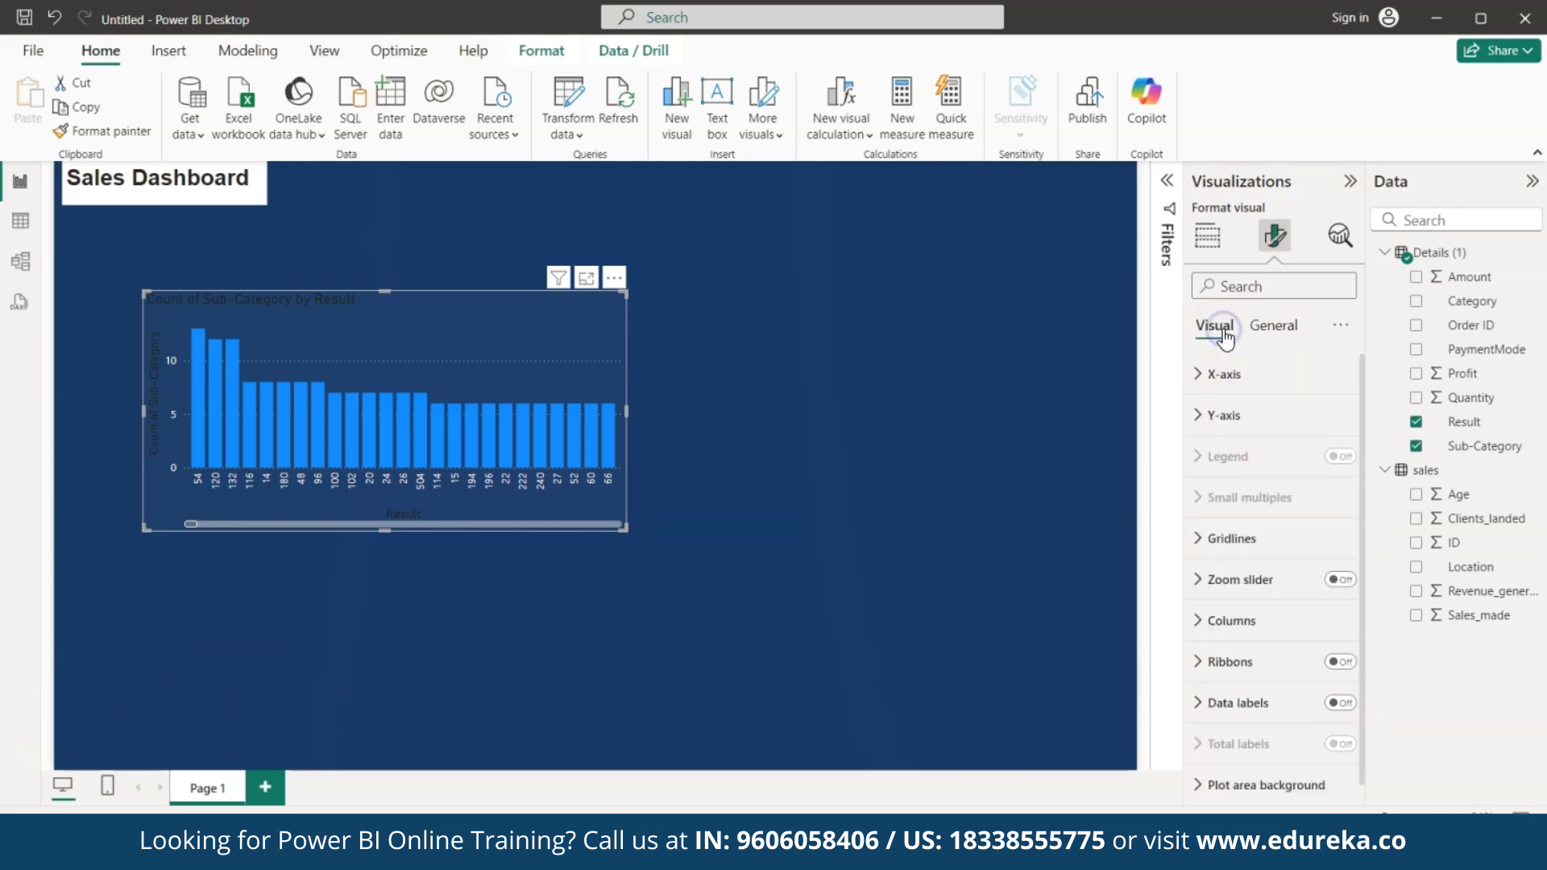
click(1209, 376)
scroll(1249, 483, down, 3)
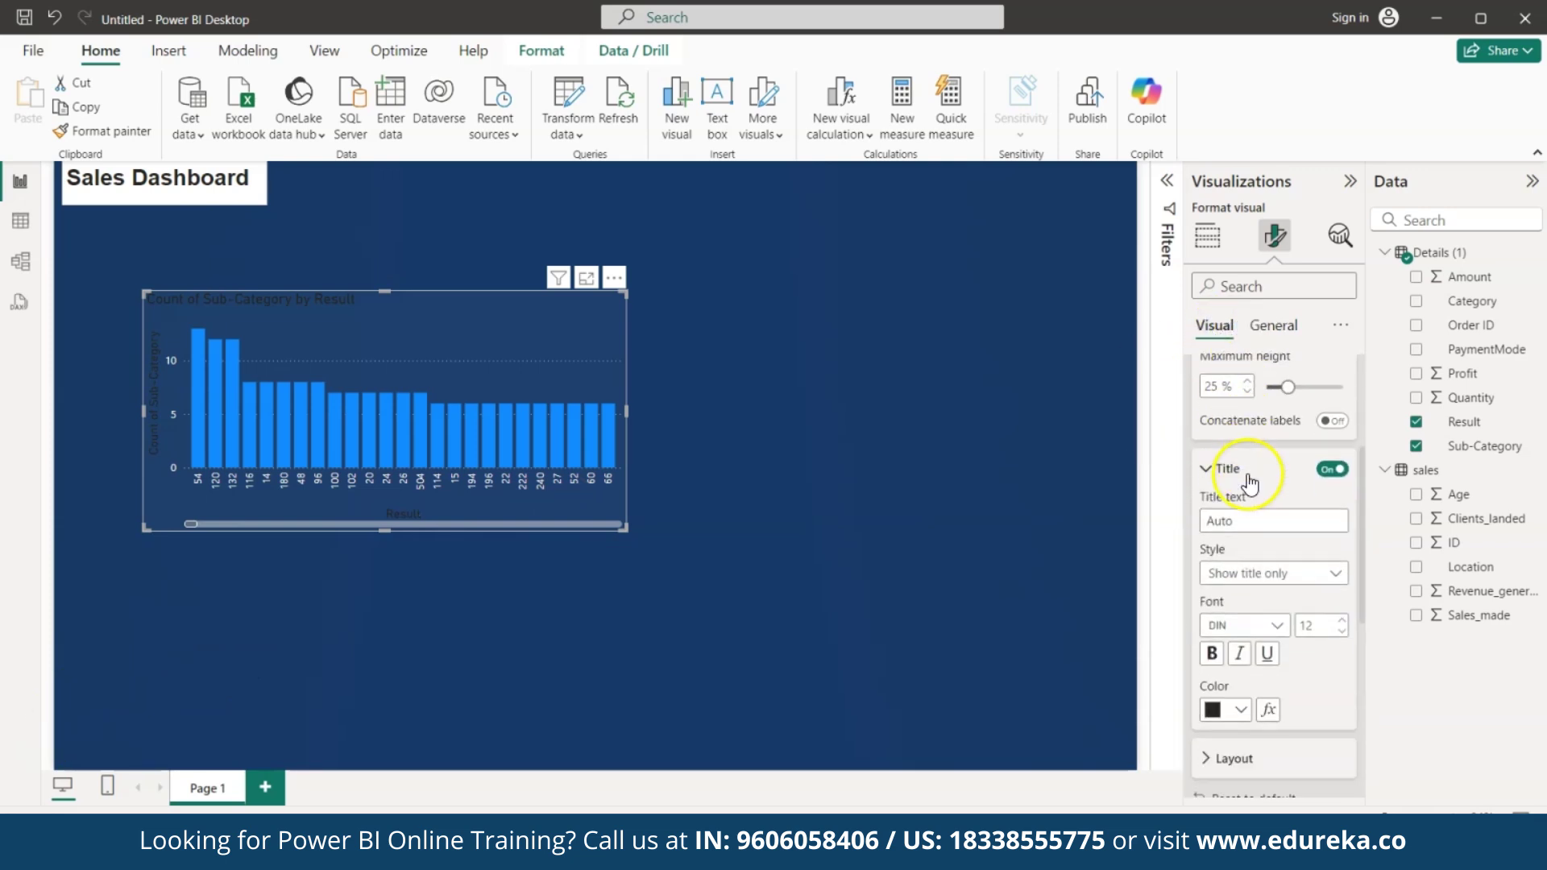
click(1338, 436)
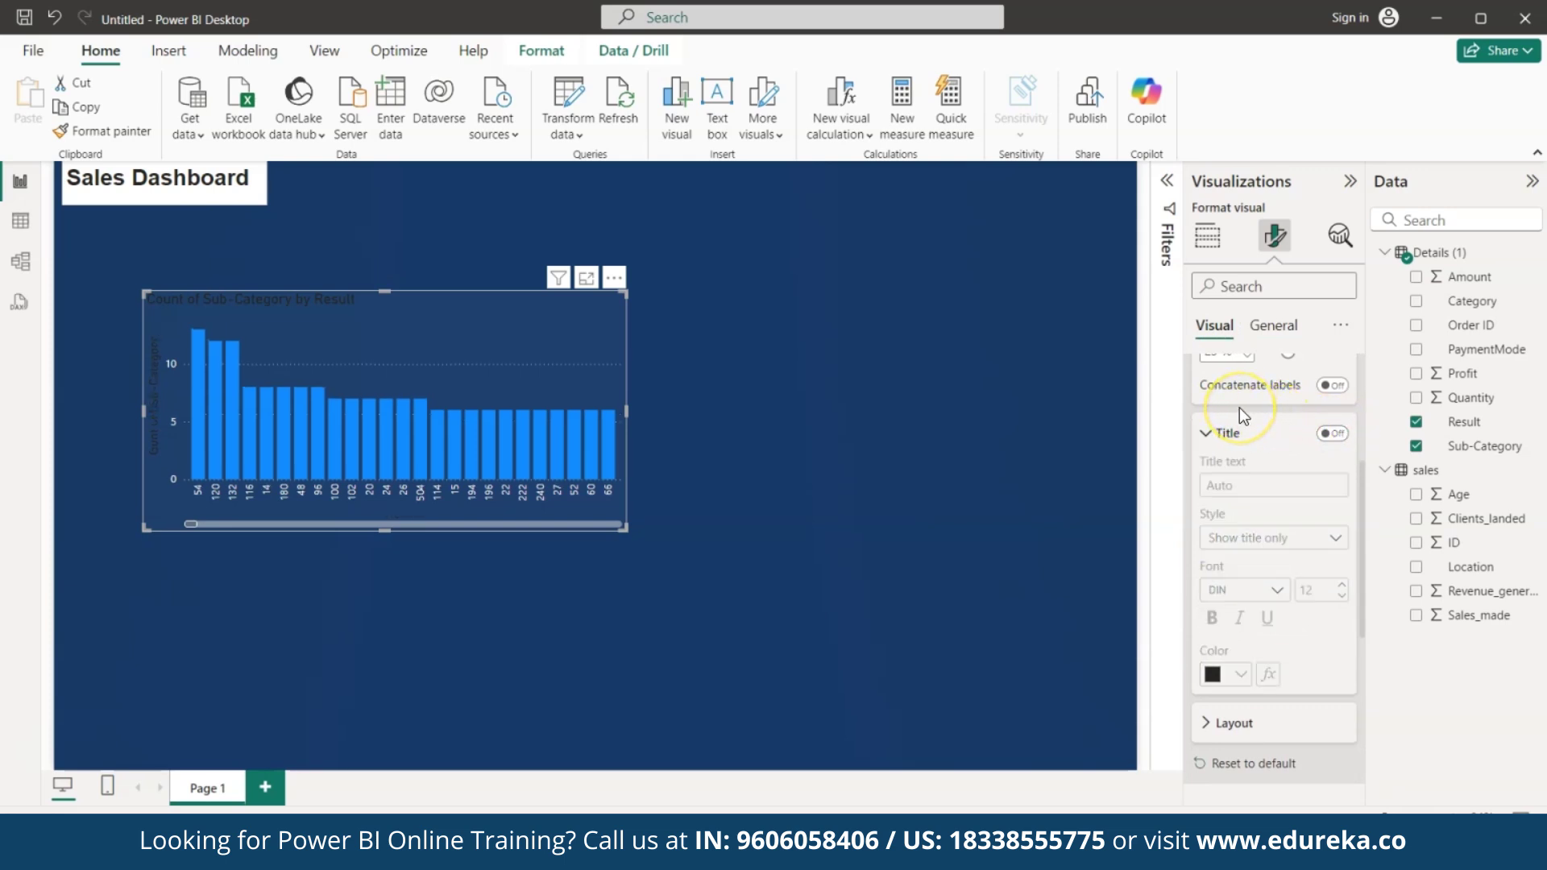
scroll(1239, 408, up, 3)
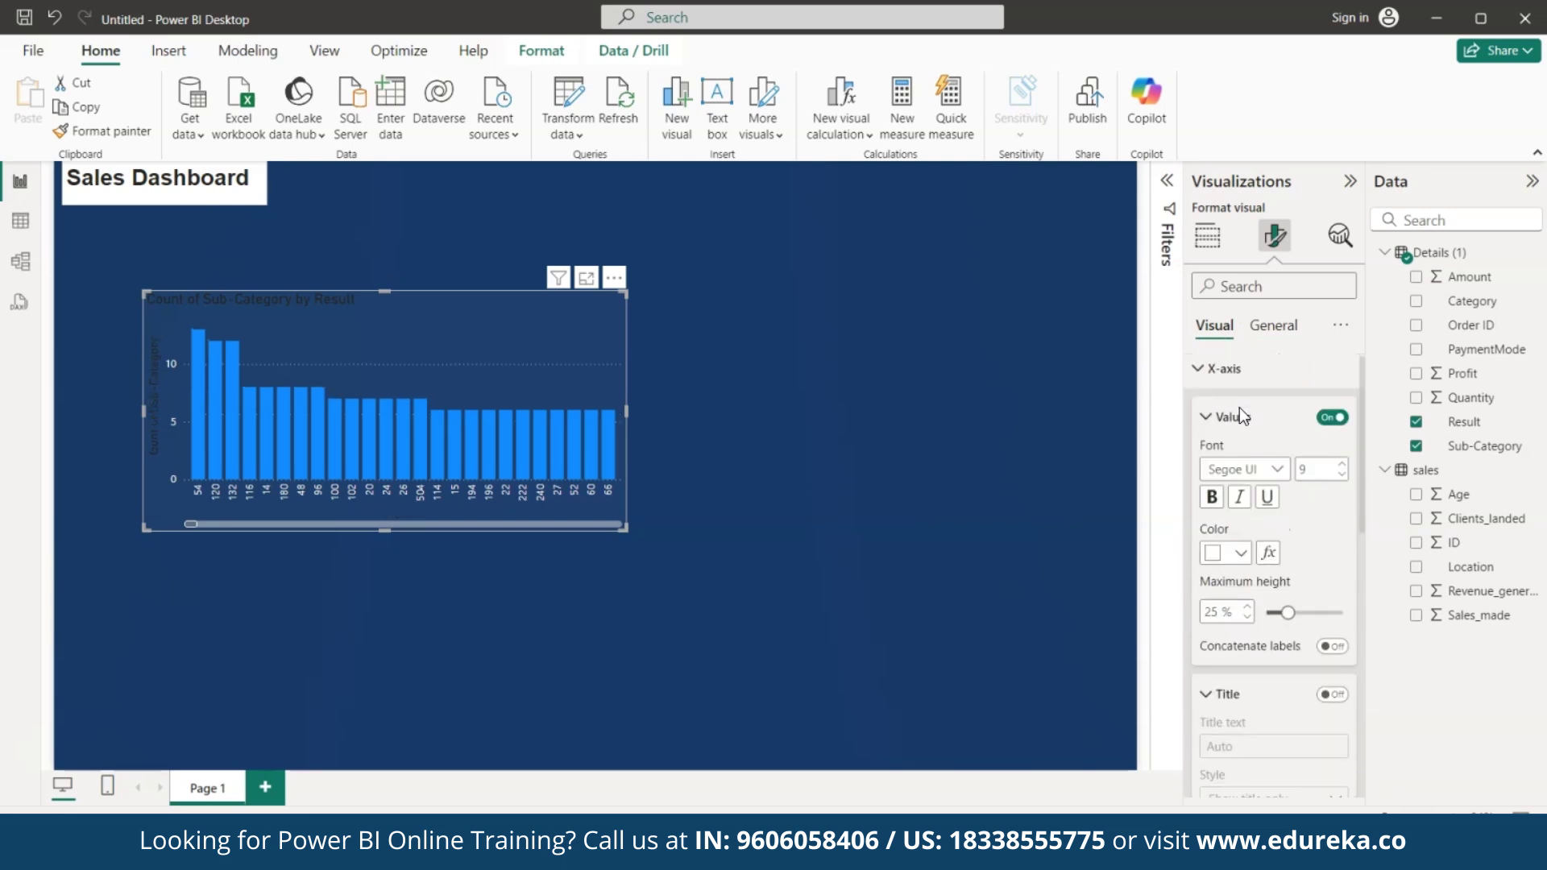
click(1209, 378)
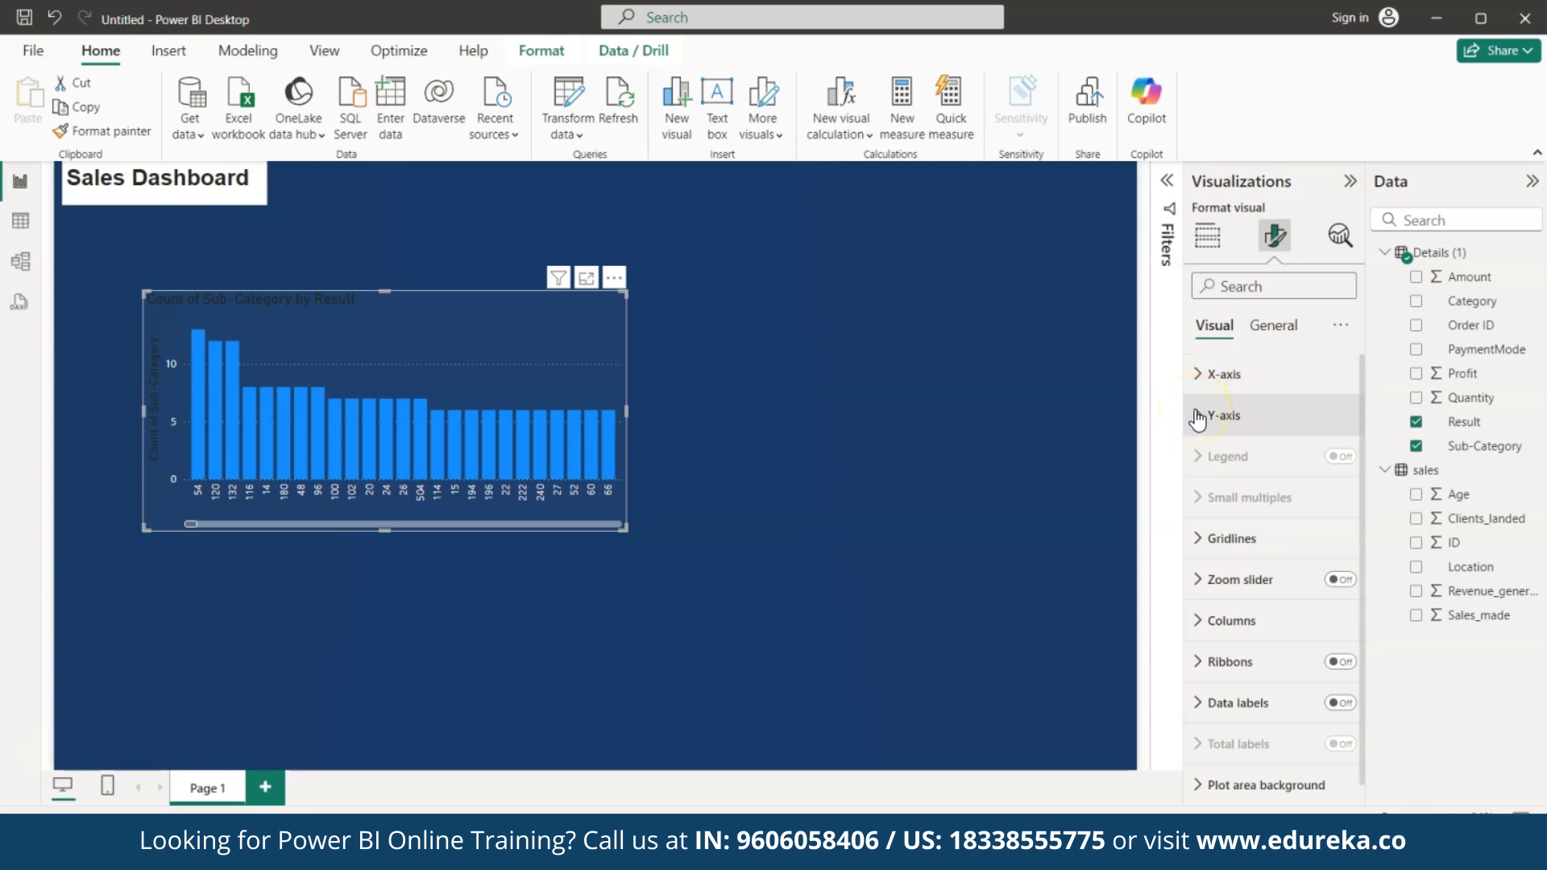
Turn off the column chart's Y-axis title.
click(1197, 415)
scroll(1264, 488, down, 5)
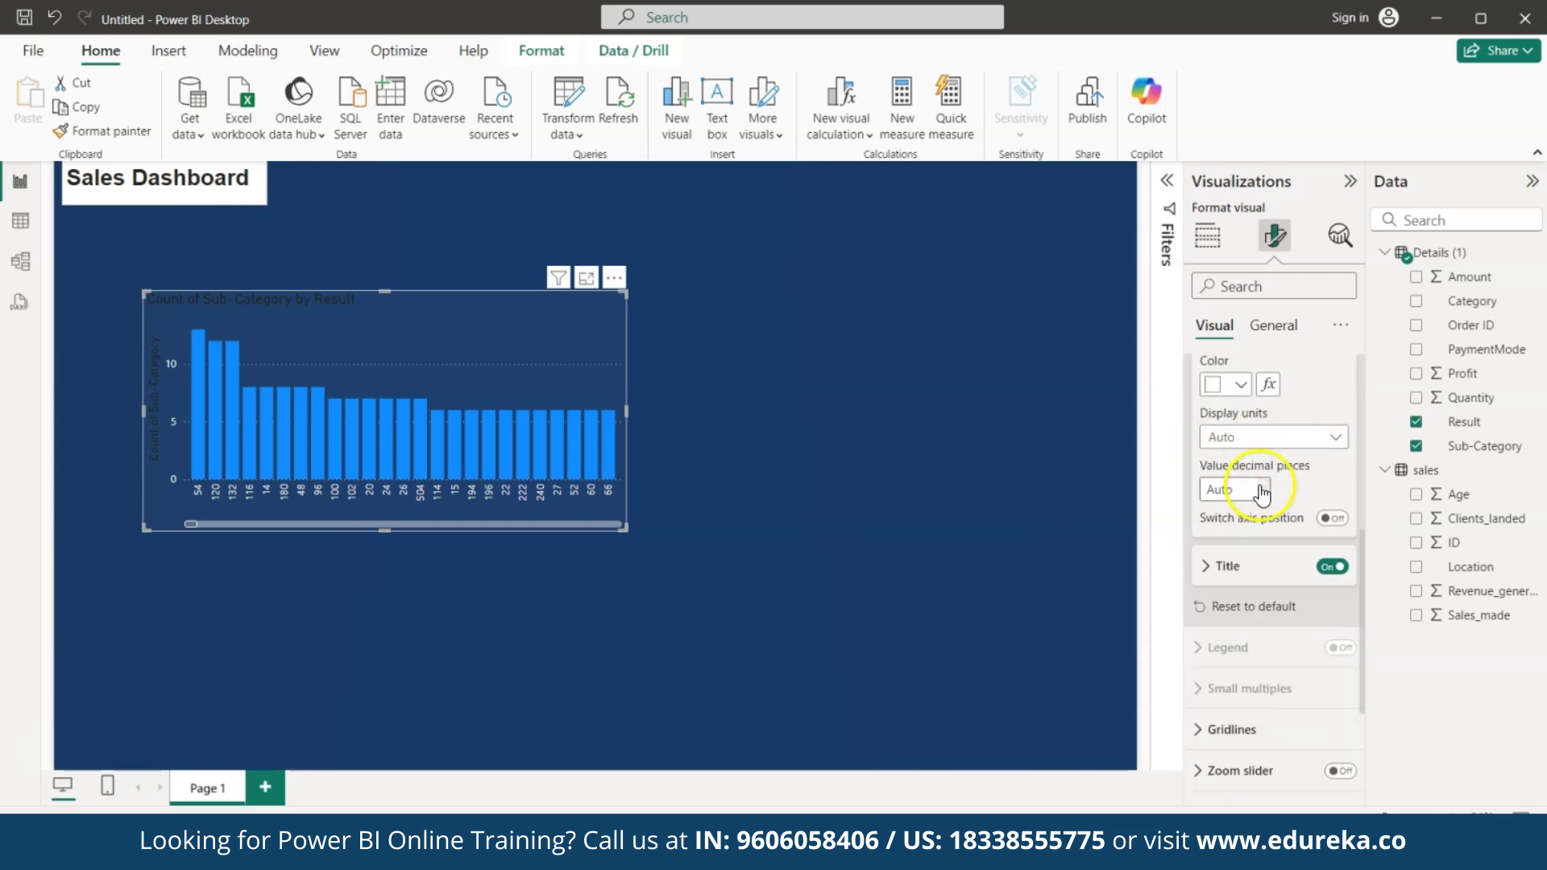
click(1206, 459)
click(1332, 458)
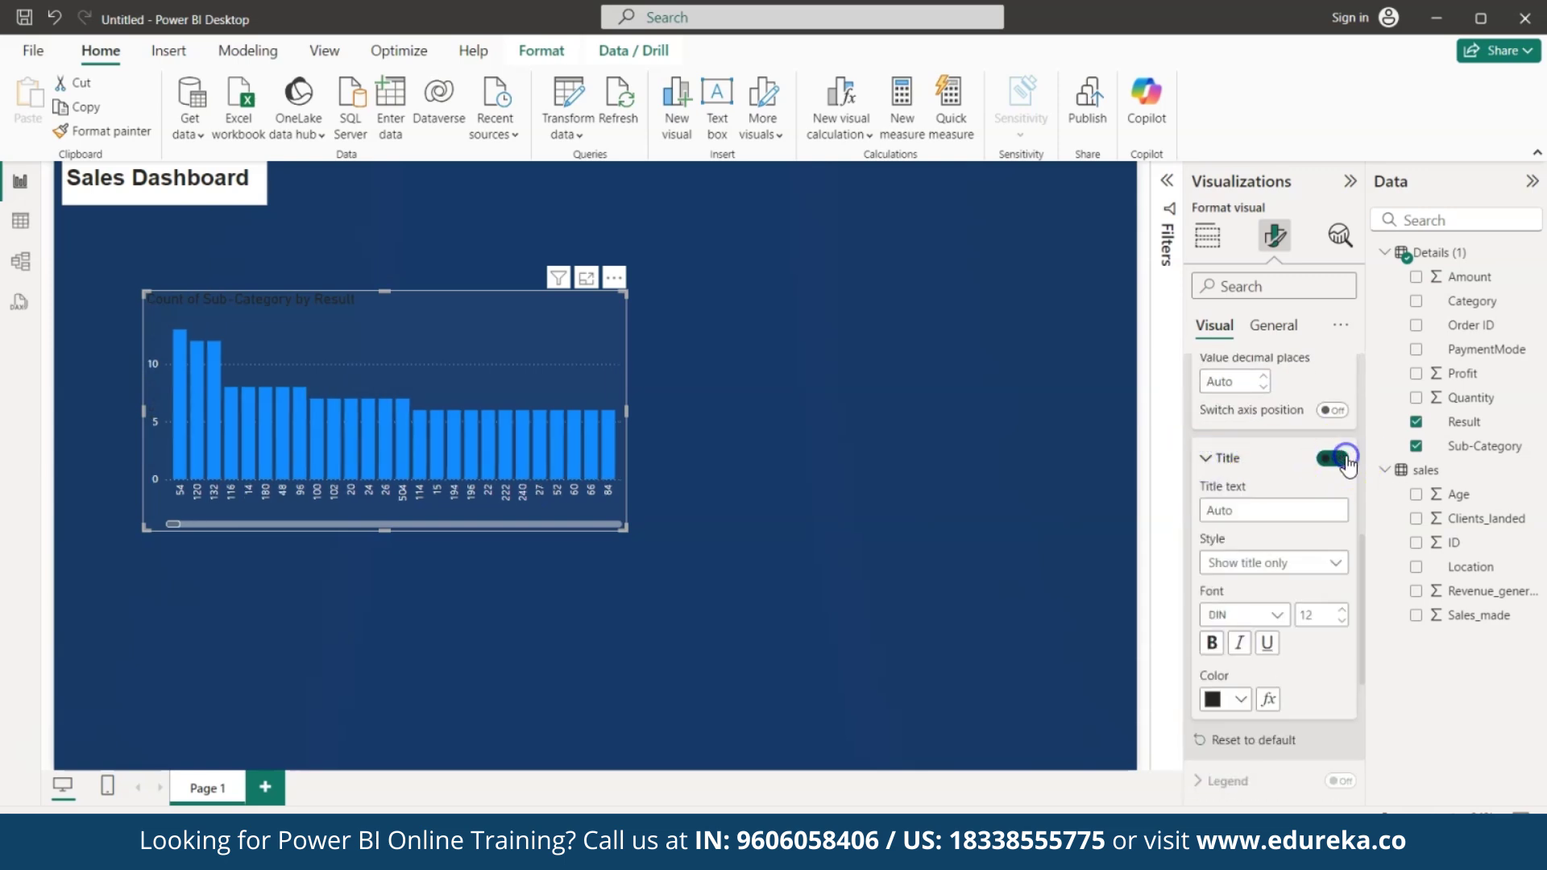
Shorten the column chart's title text to "Sub-Category by Result".
click(560, 521)
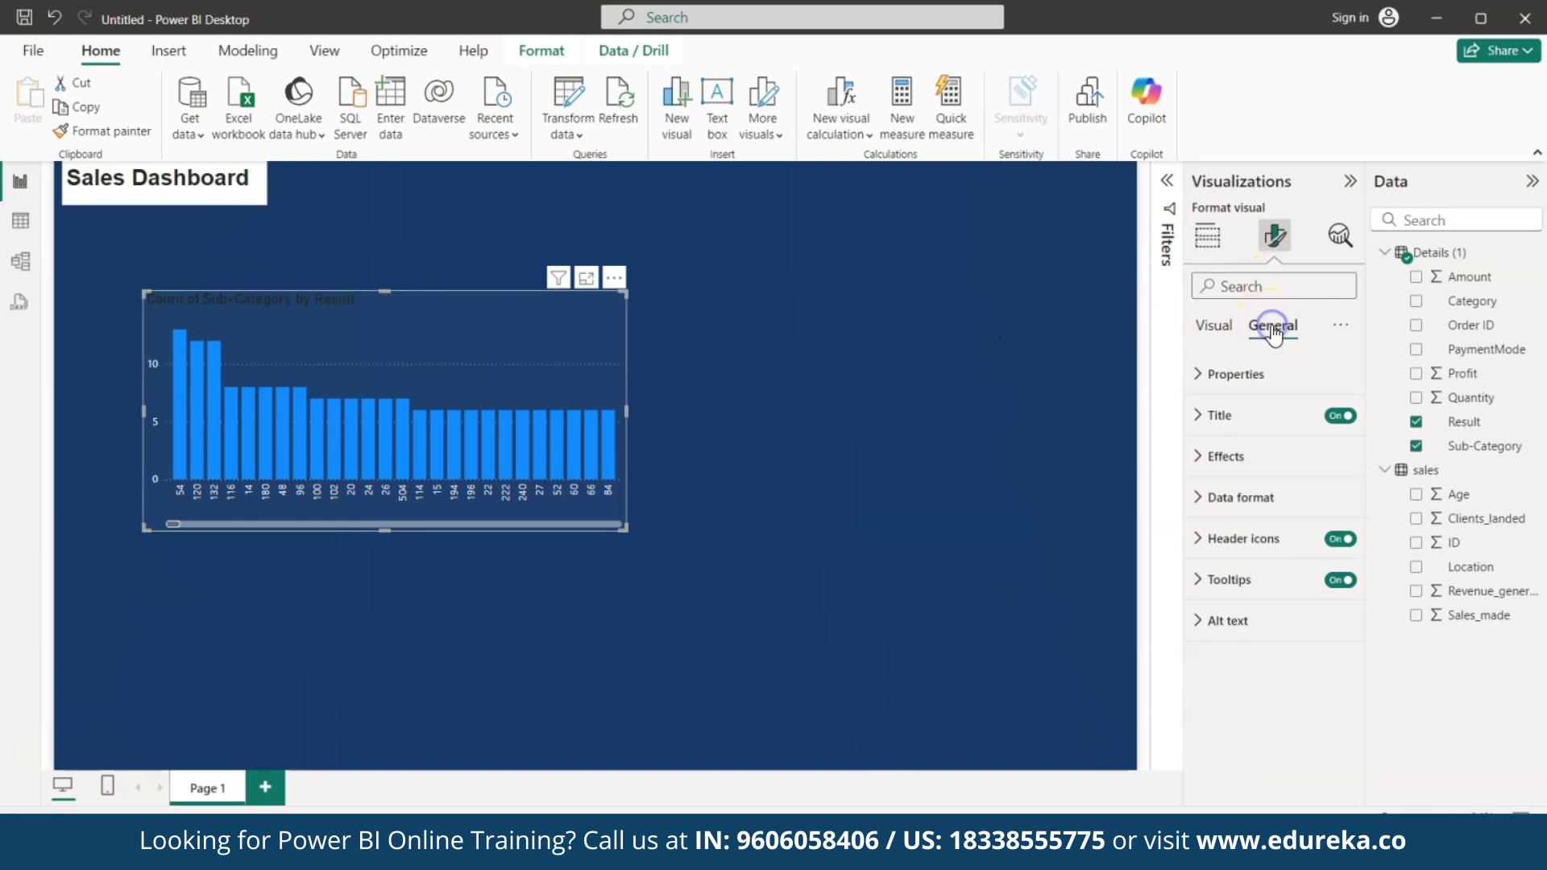
click(1207, 427)
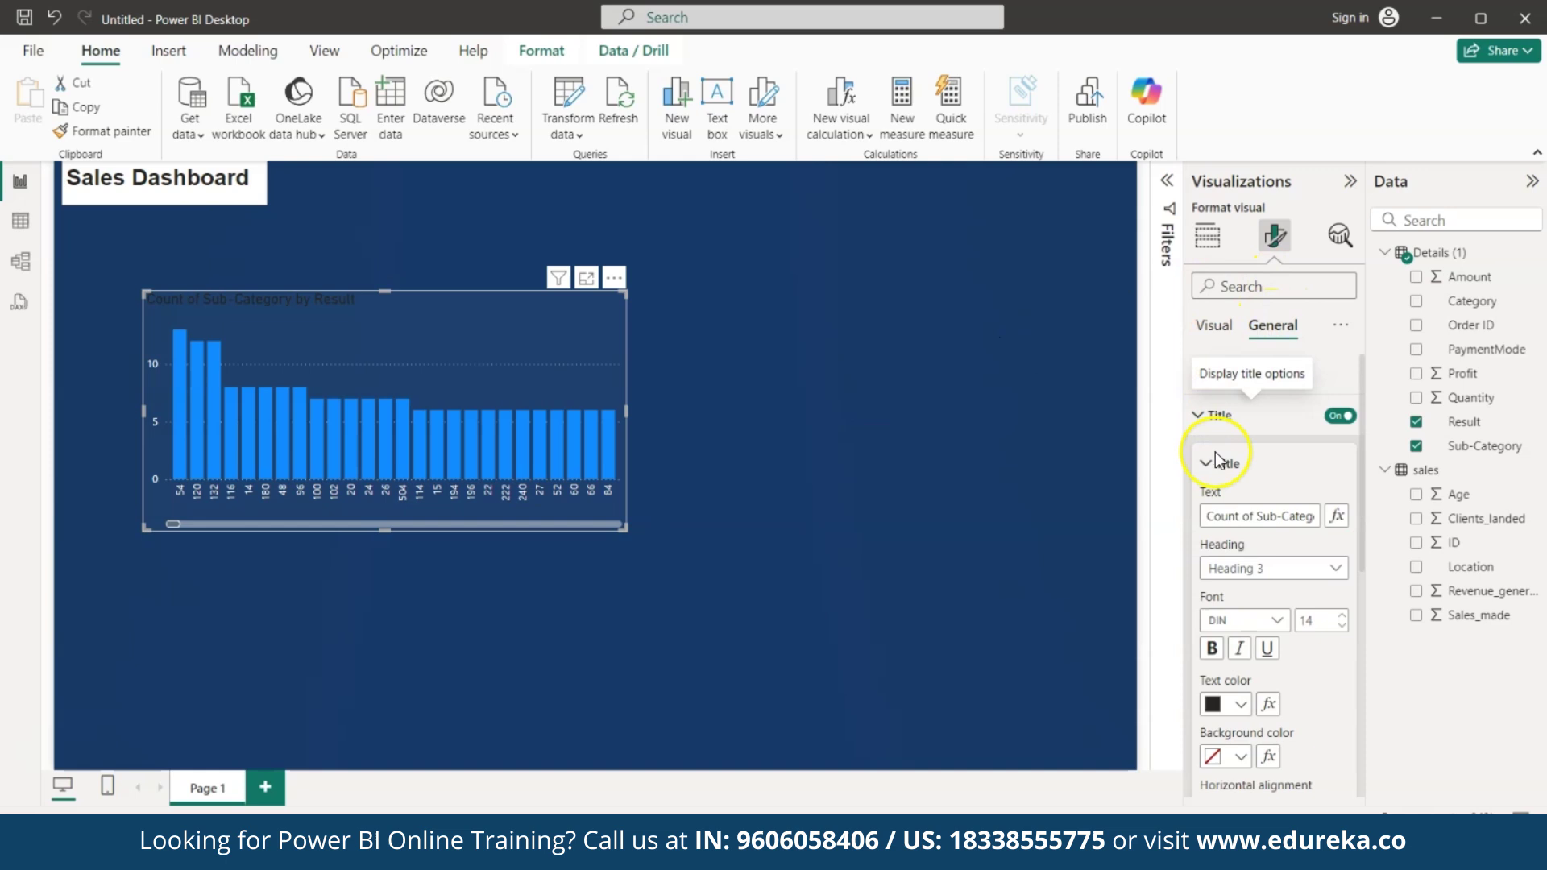
scroll(1249, 532, down, 1)
drag(1253, 457, 1204, 459)
key(BackSpace)
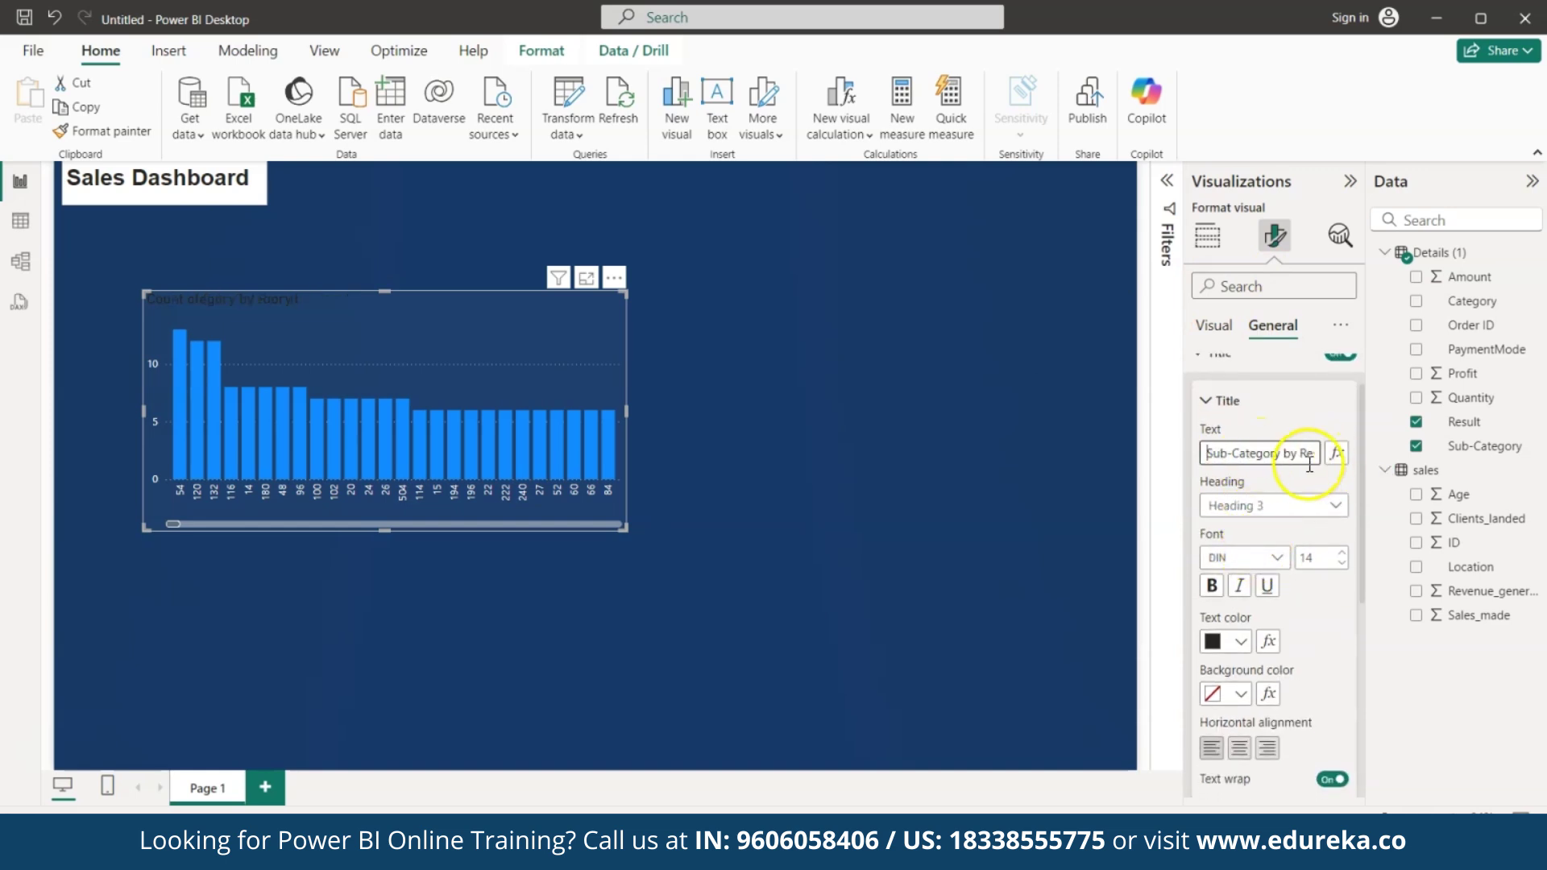
Make the column chart's title text white and bold.
click(1241, 642)
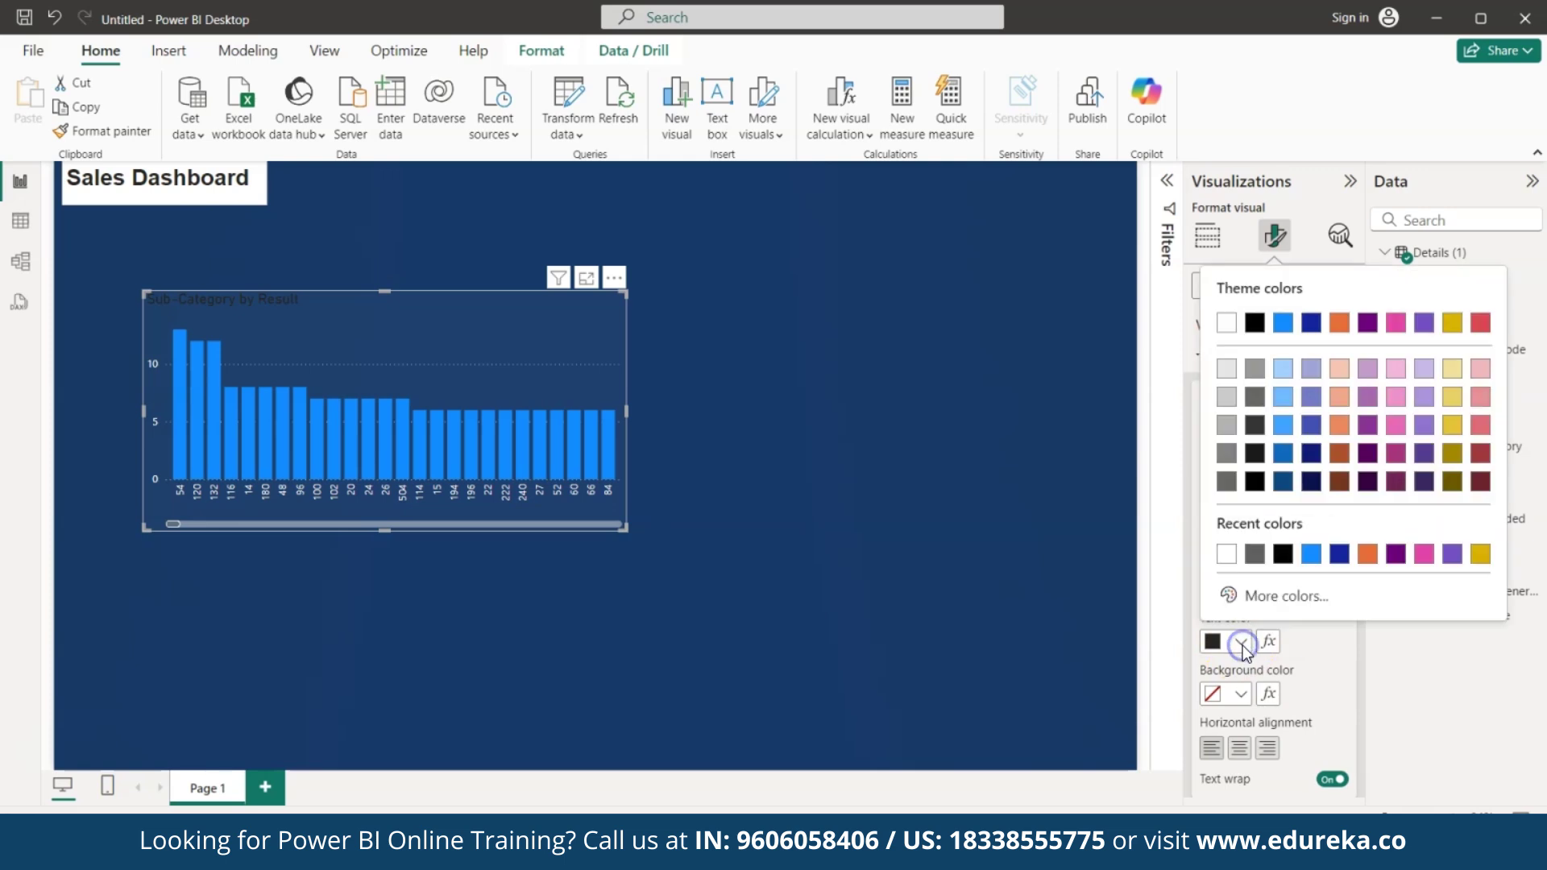
click(1227, 556)
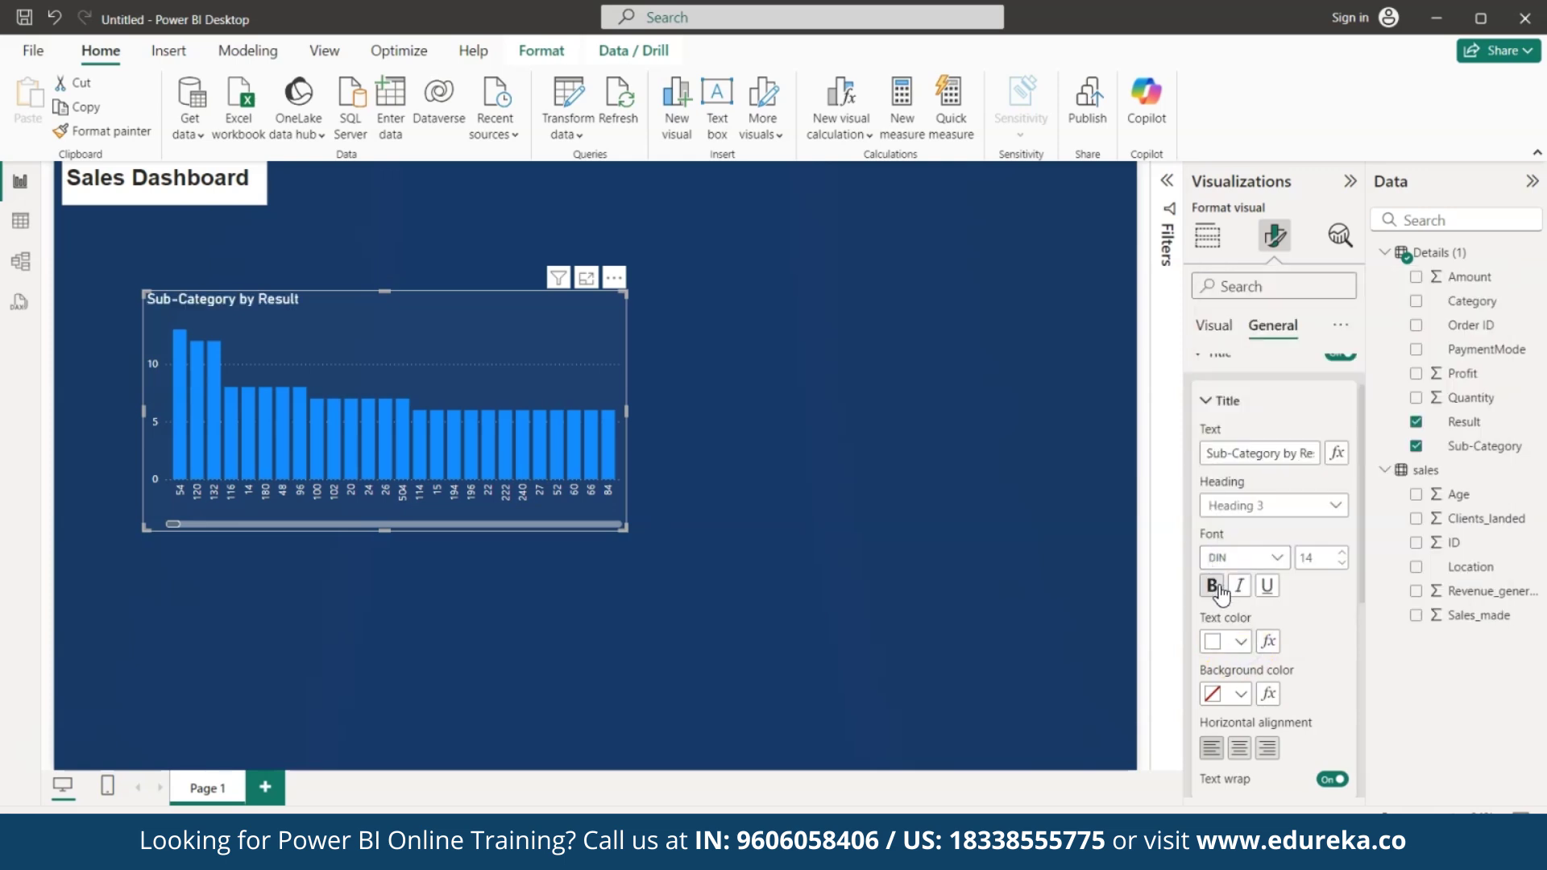
click(1215, 586)
scroll(1242, 620, down, 3)
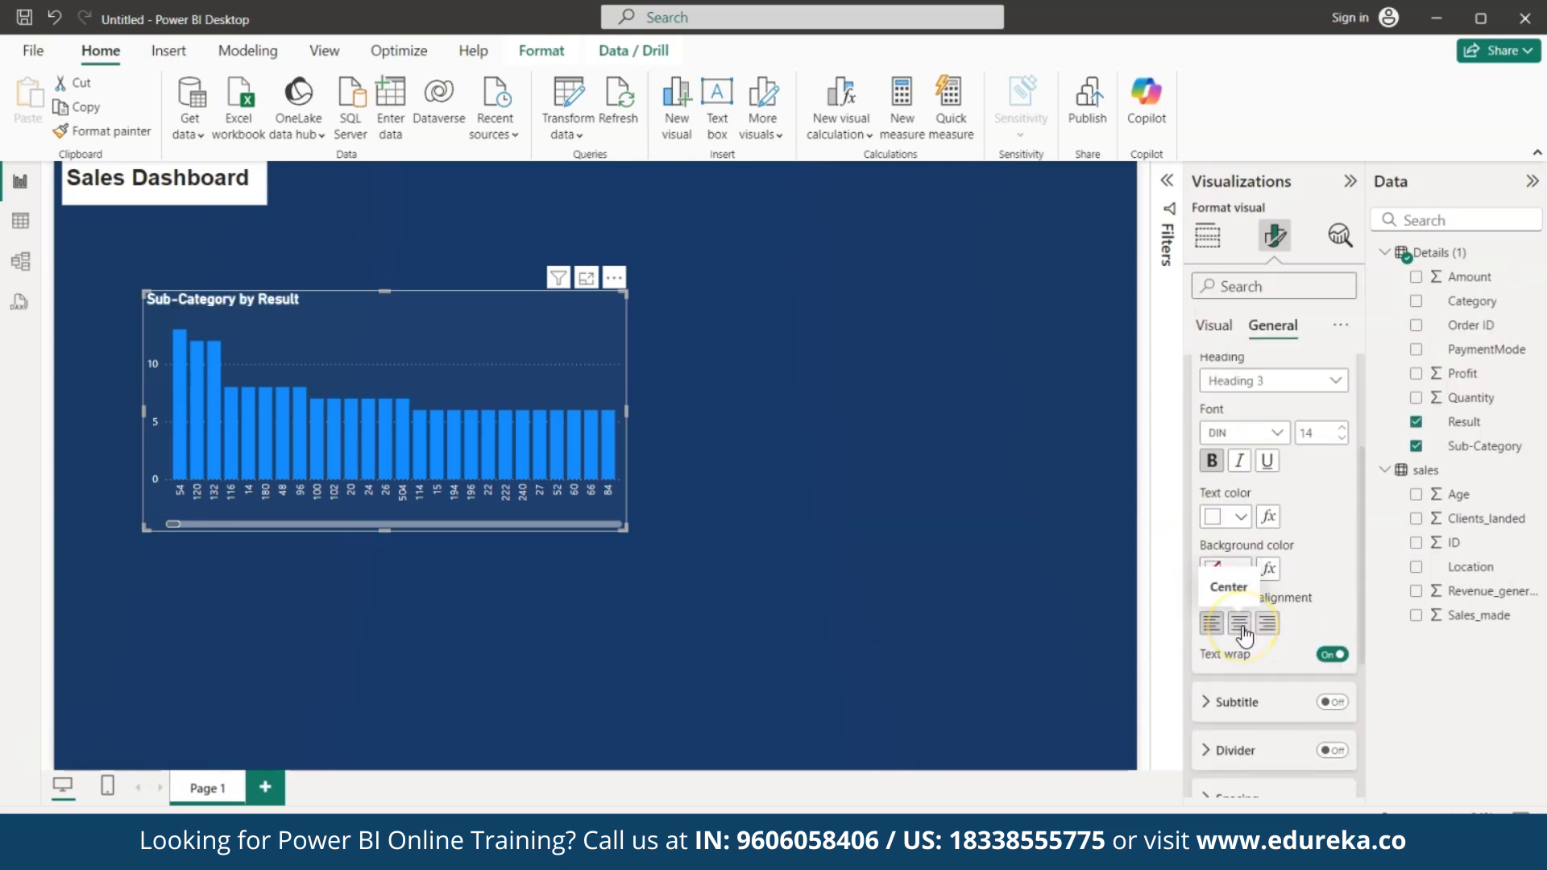
Center the column chart's title and make the chart slightly narrower.
click(1242, 625)
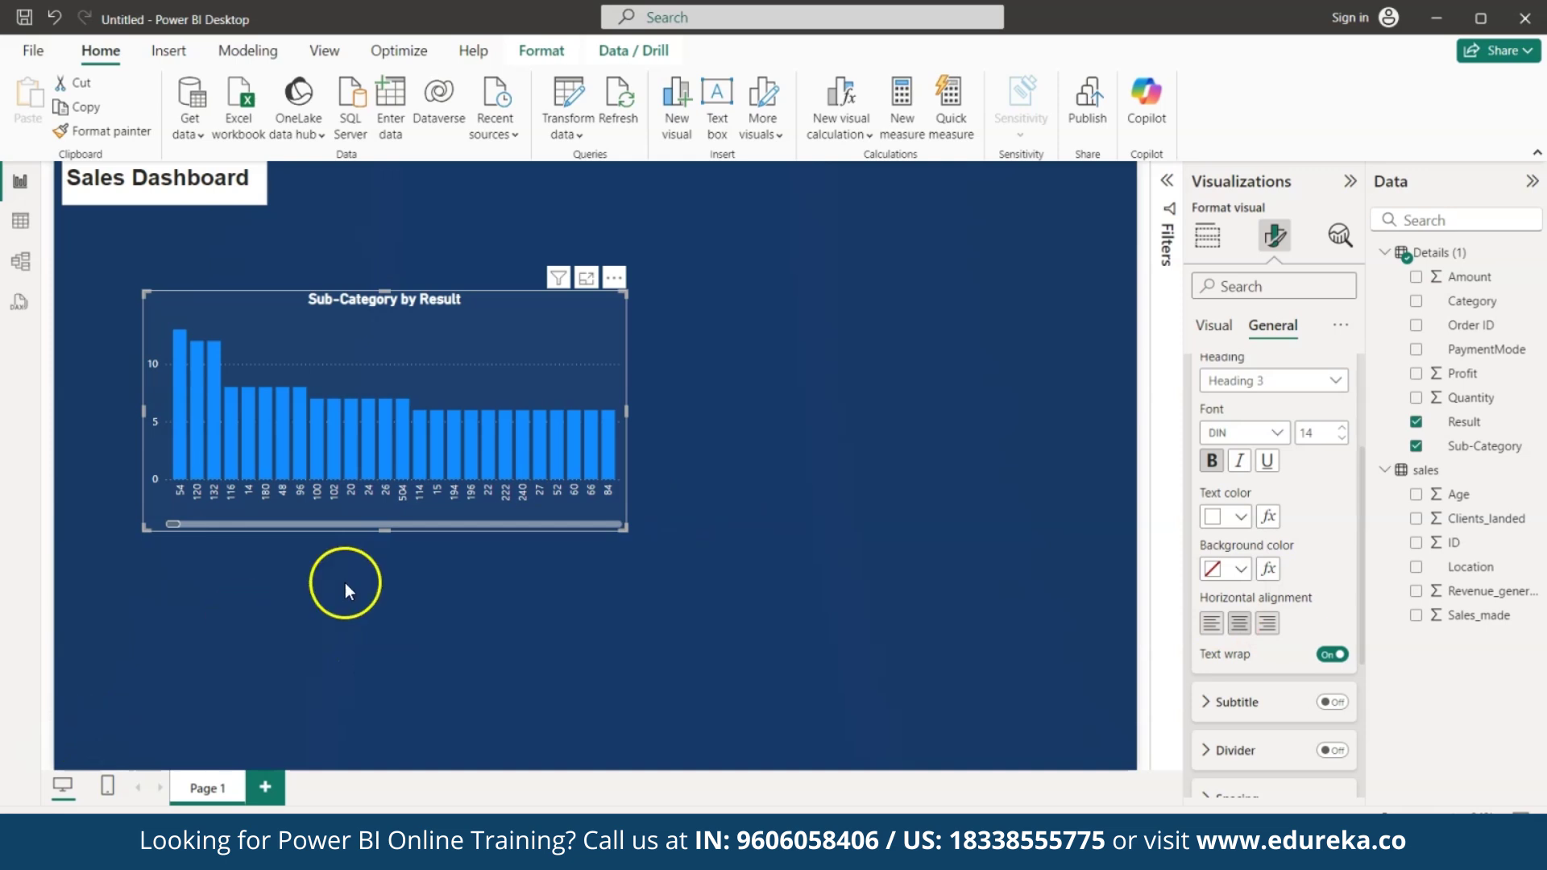
drag(623, 528, 549, 529)
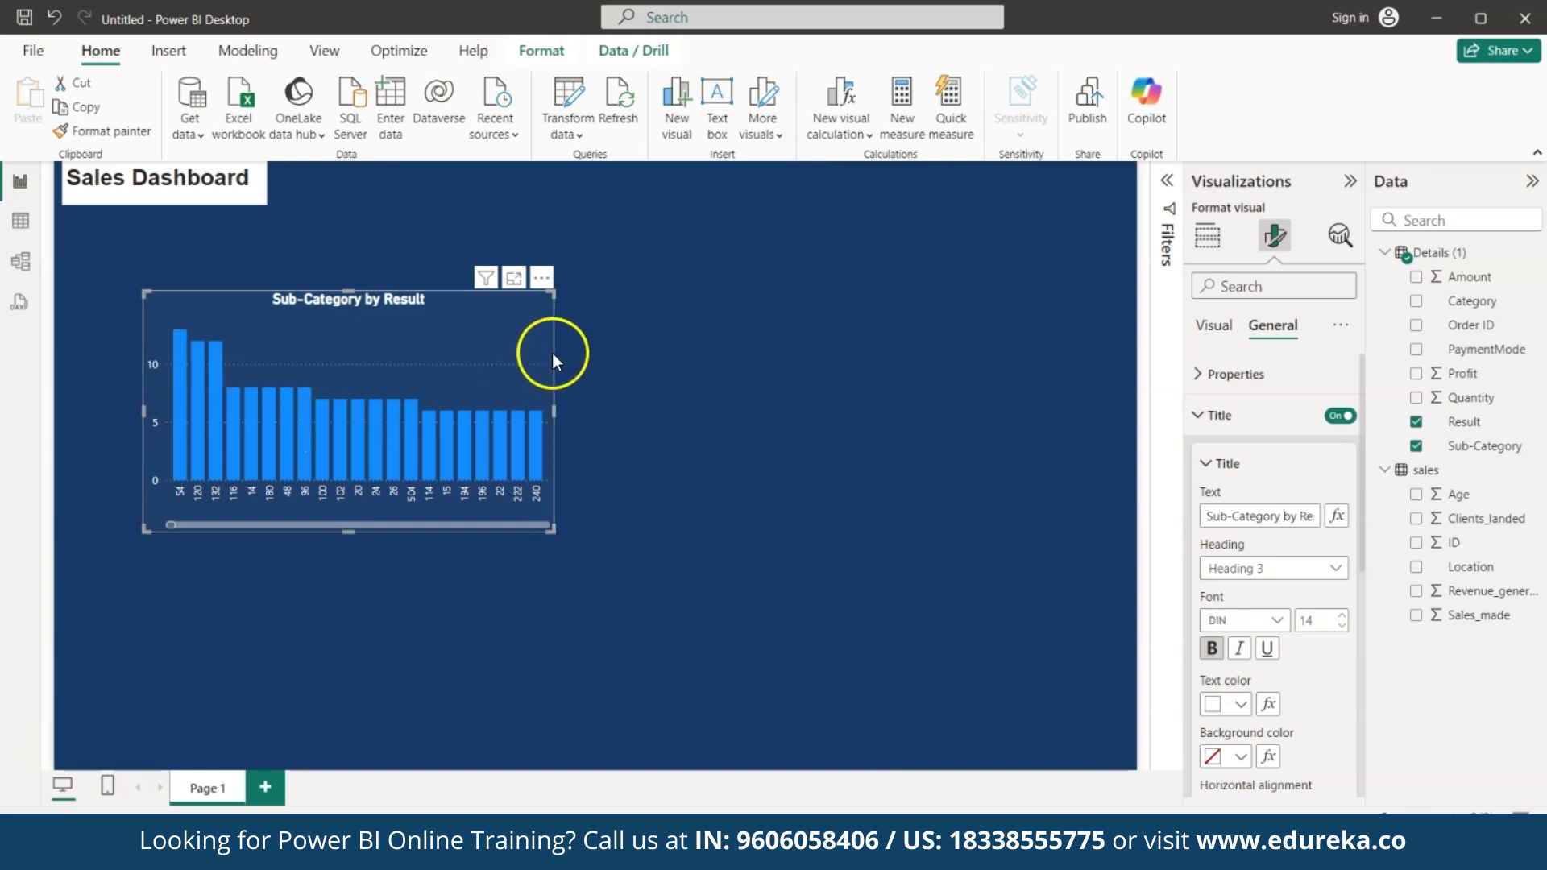
Turn off the column chart's horizontal gridlines.
click(1217, 327)
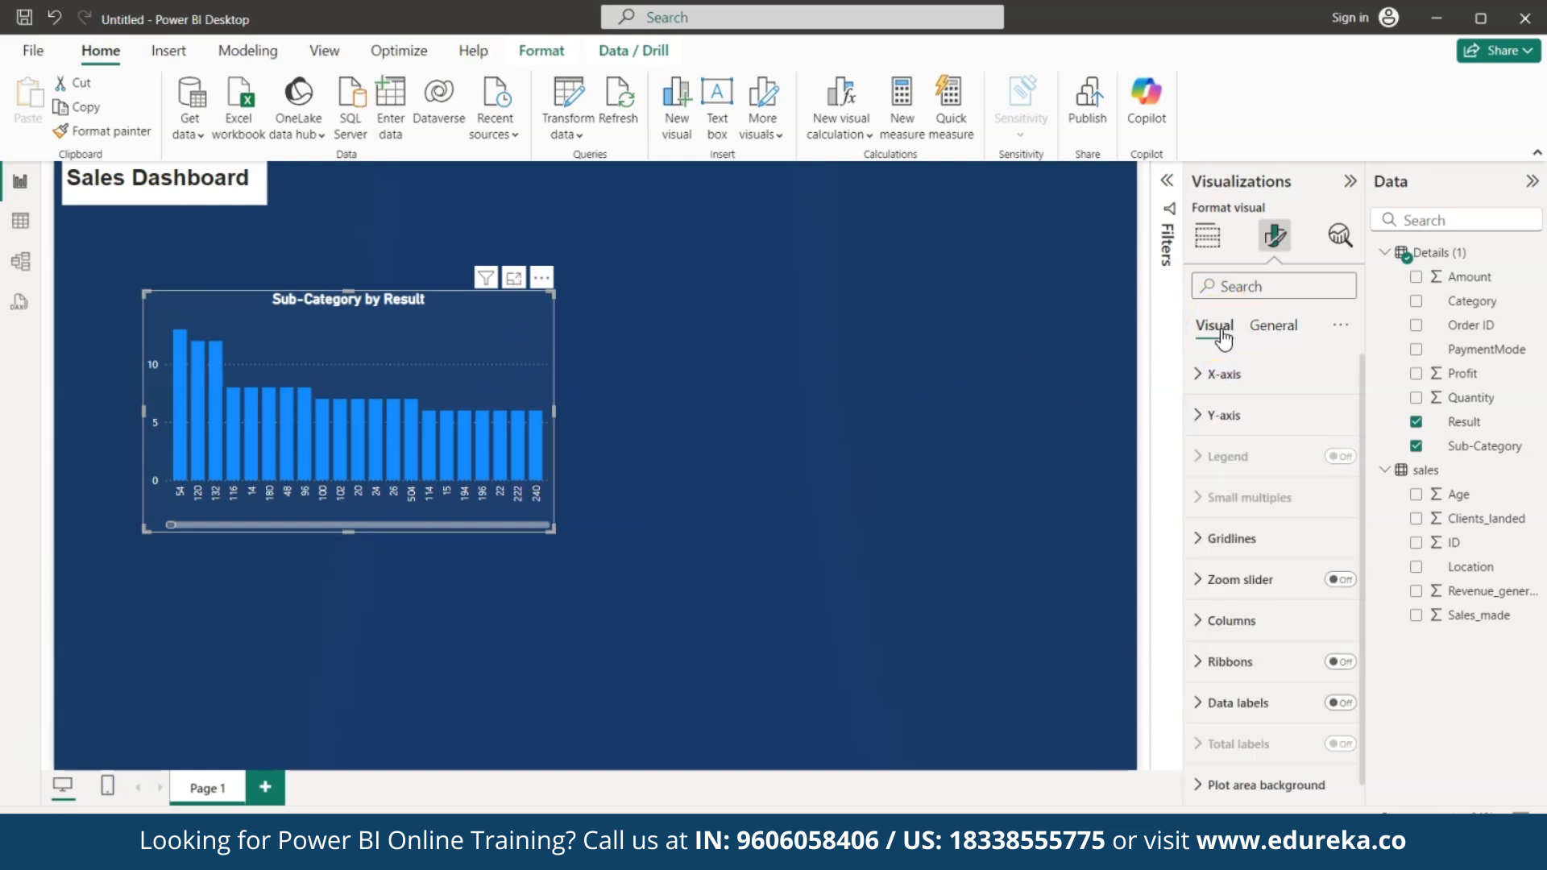
click(1225, 548)
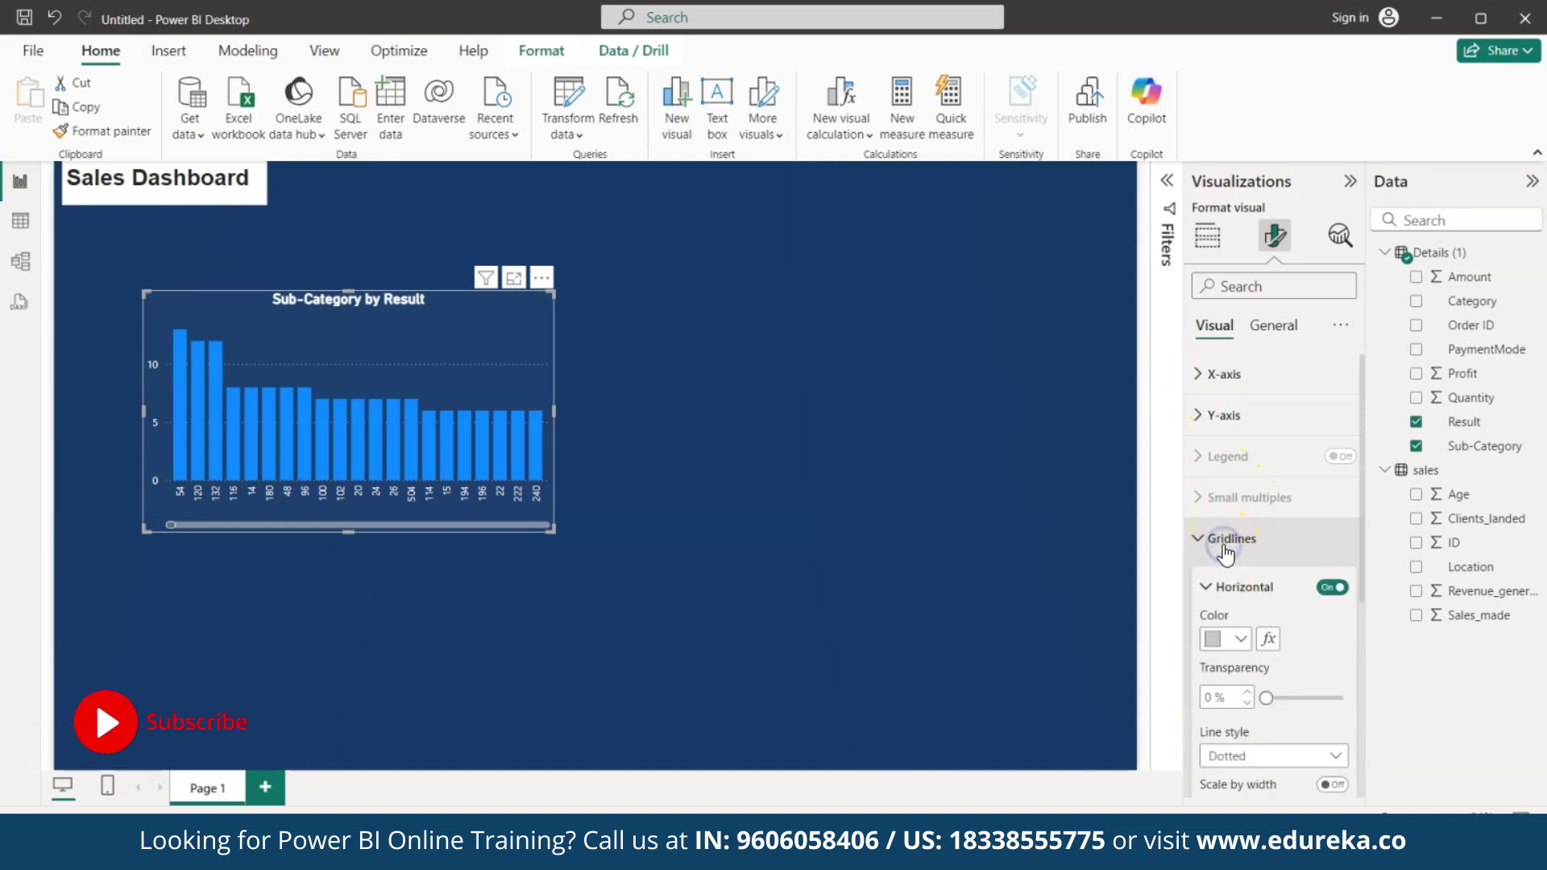
click(1332, 589)
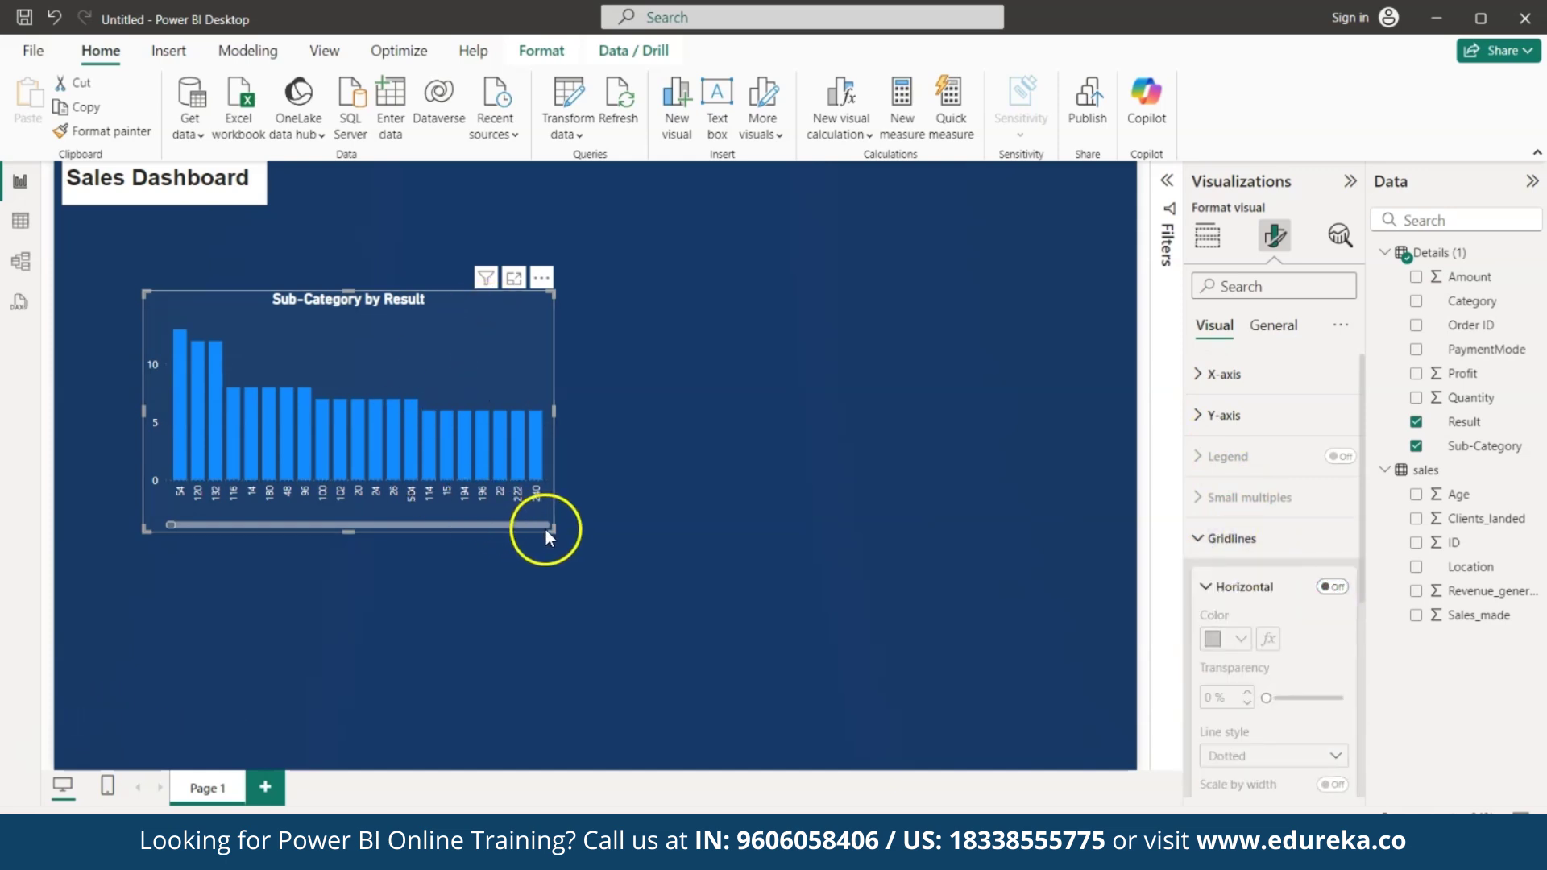
click(667, 376)
Turn on the visual border of the column chart and set its color to white.
click(514, 359)
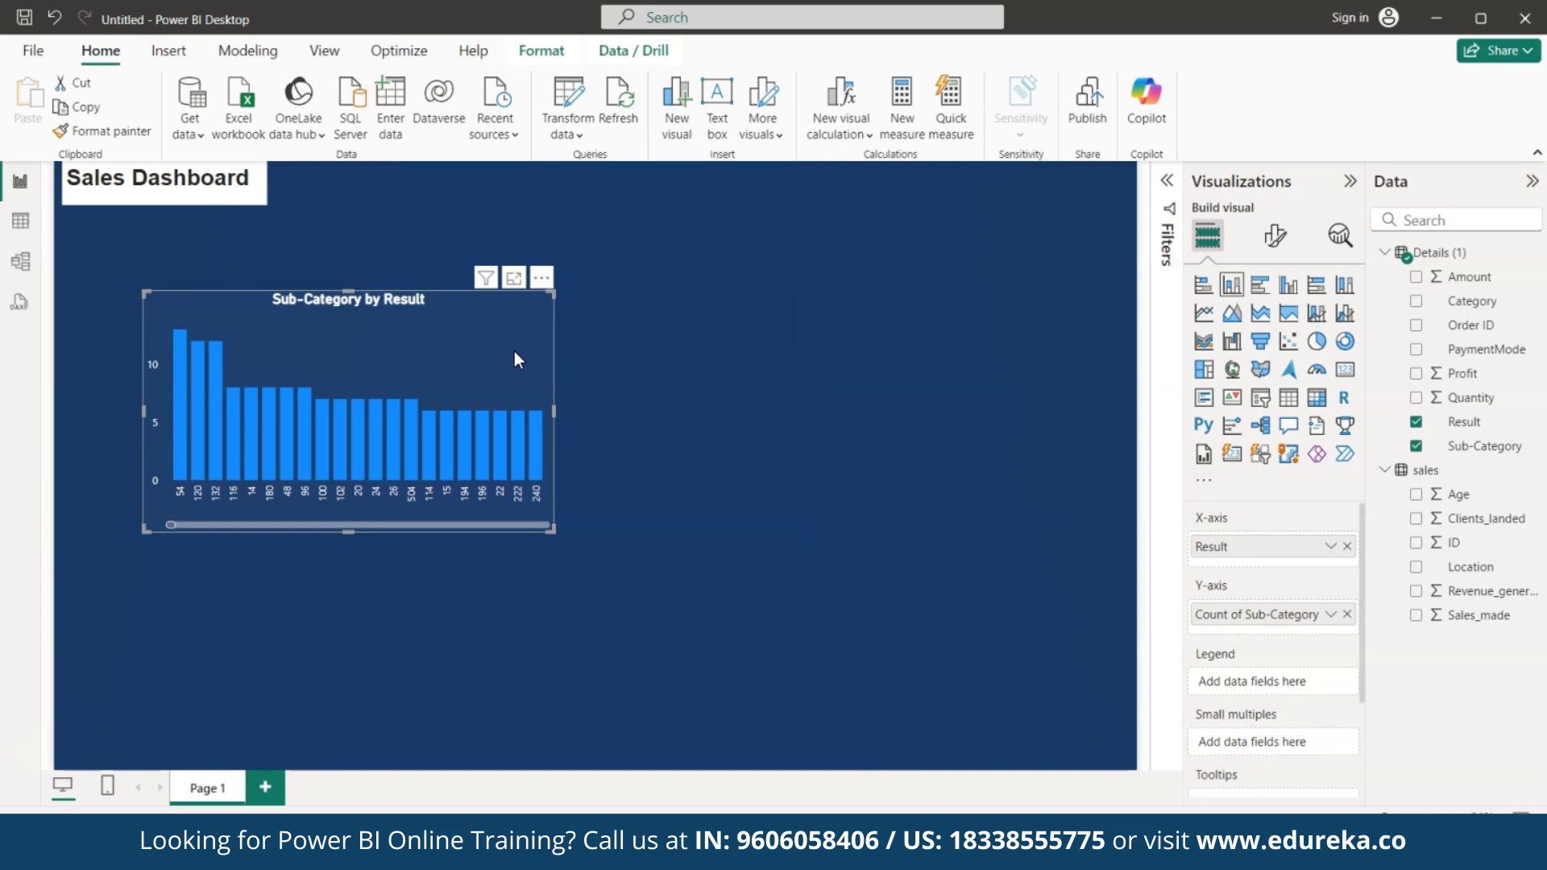
click(1276, 235)
click(1272, 325)
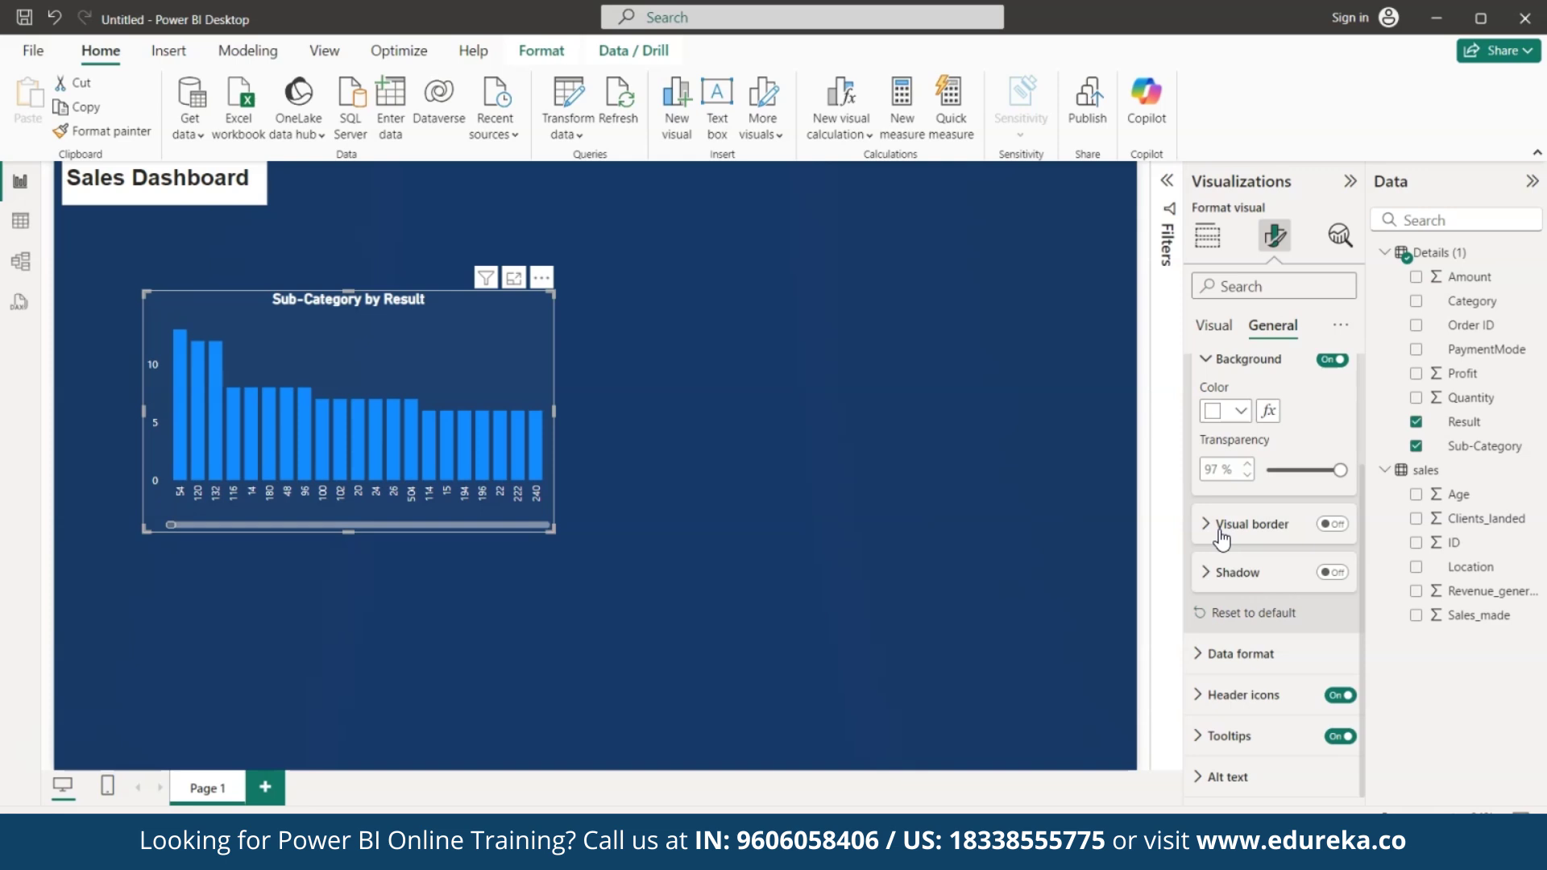
click(1220, 528)
click(1332, 525)
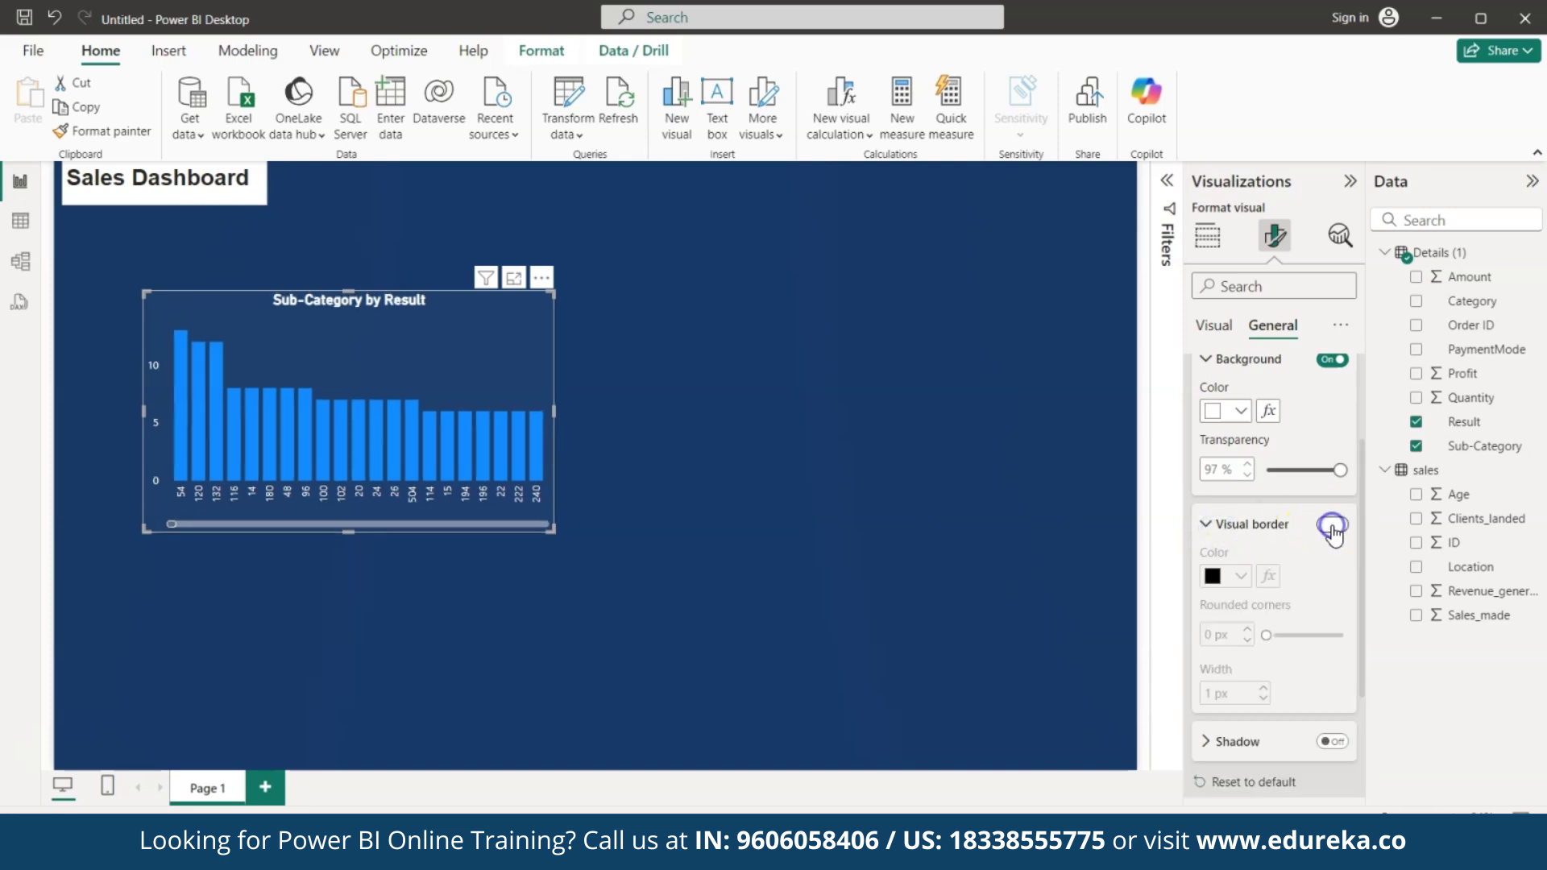
click(1240, 576)
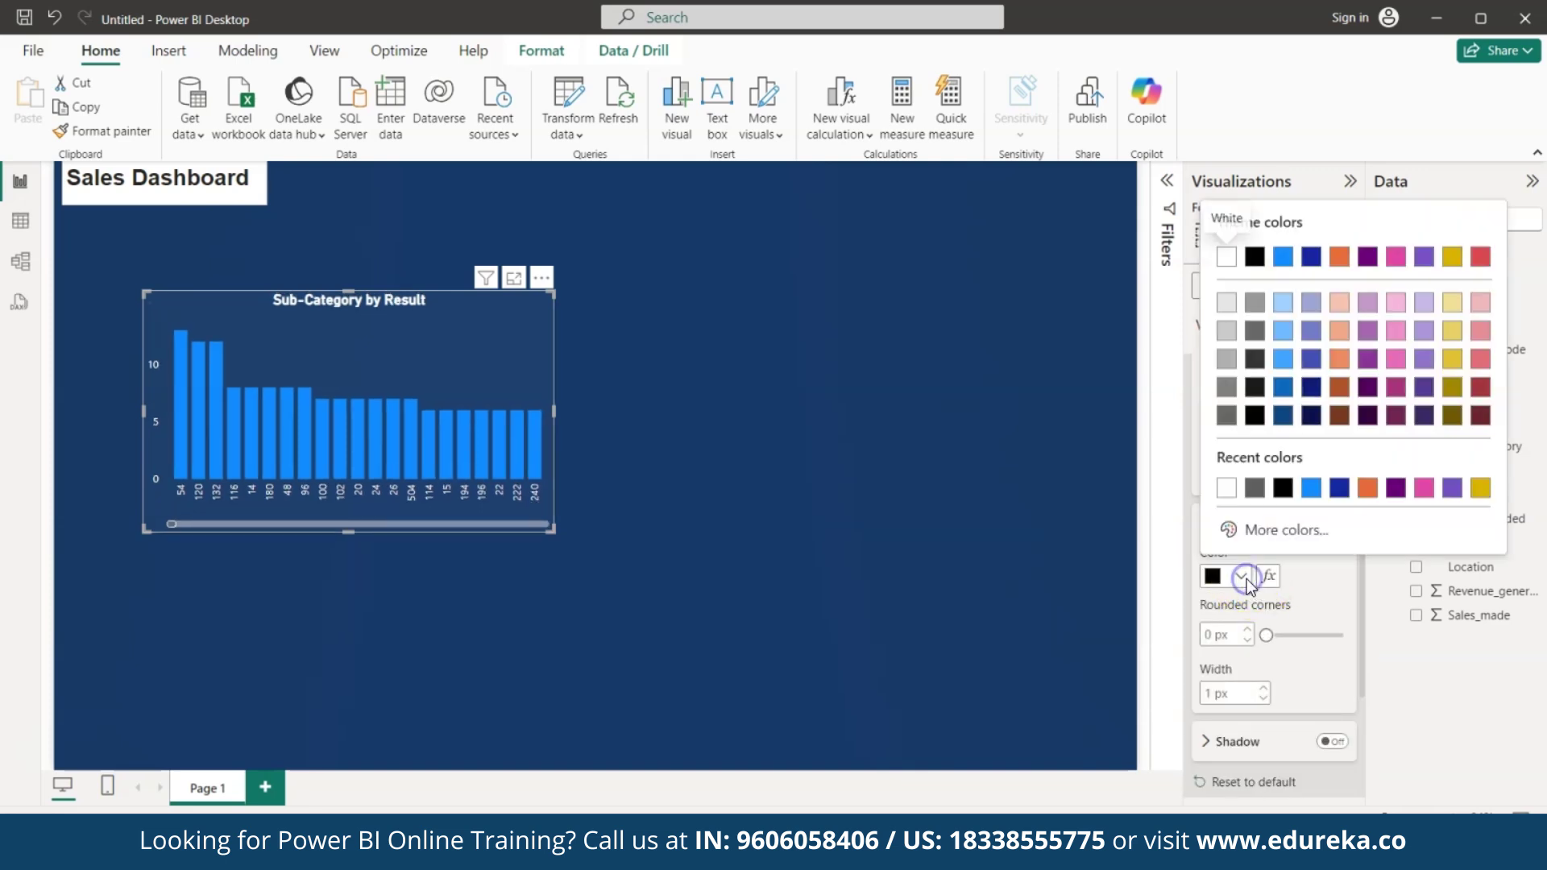
click(1232, 489)
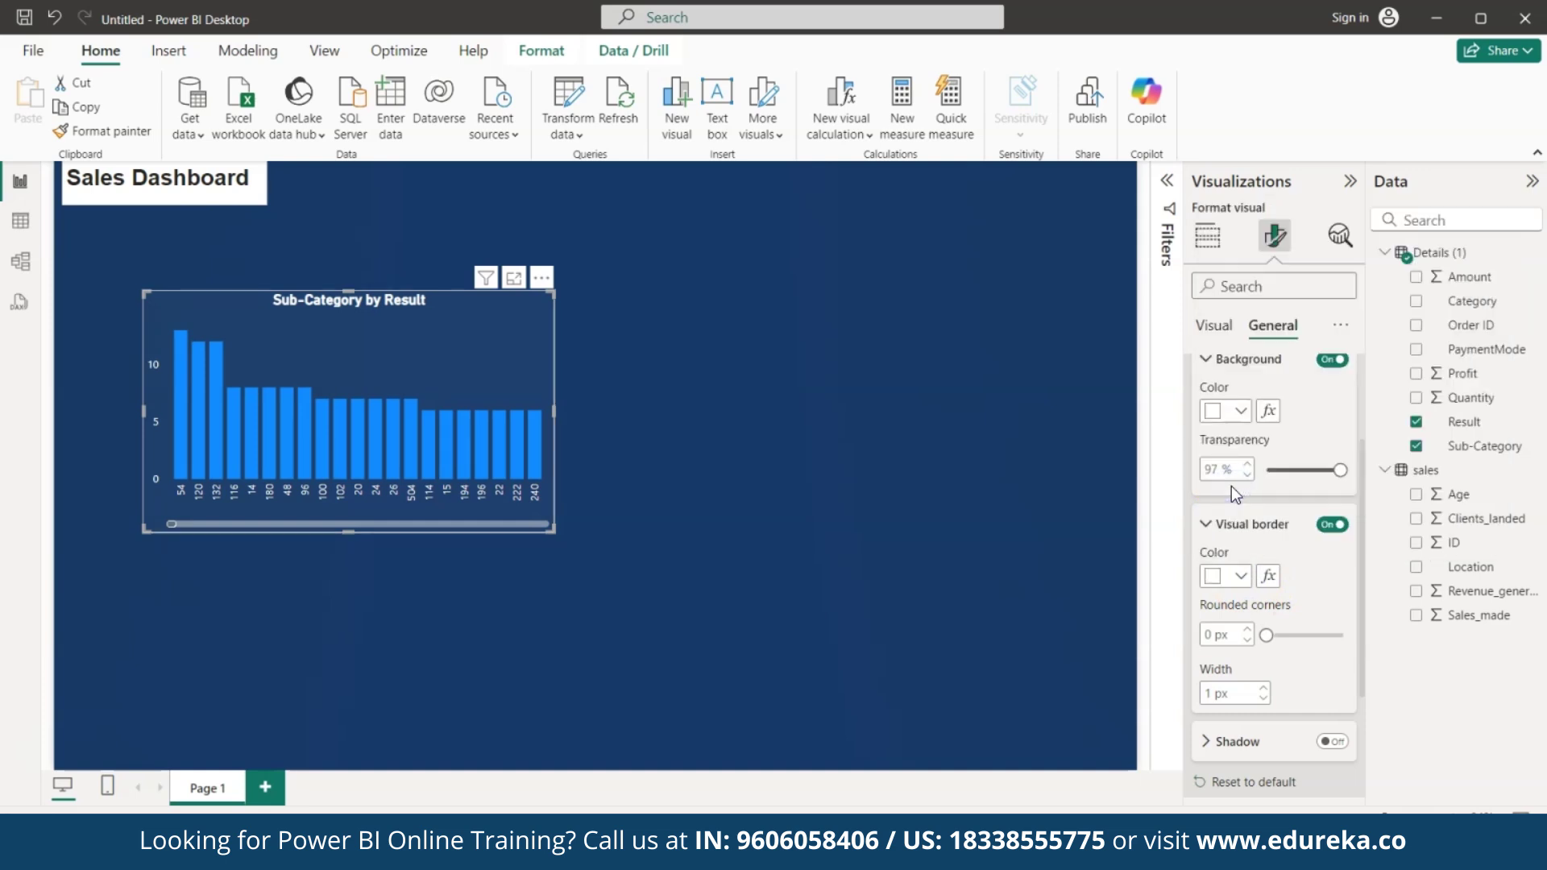
Set the column chart's border to 9 px rounded corners and 2 px width.
drag(1267, 635, 1289, 636)
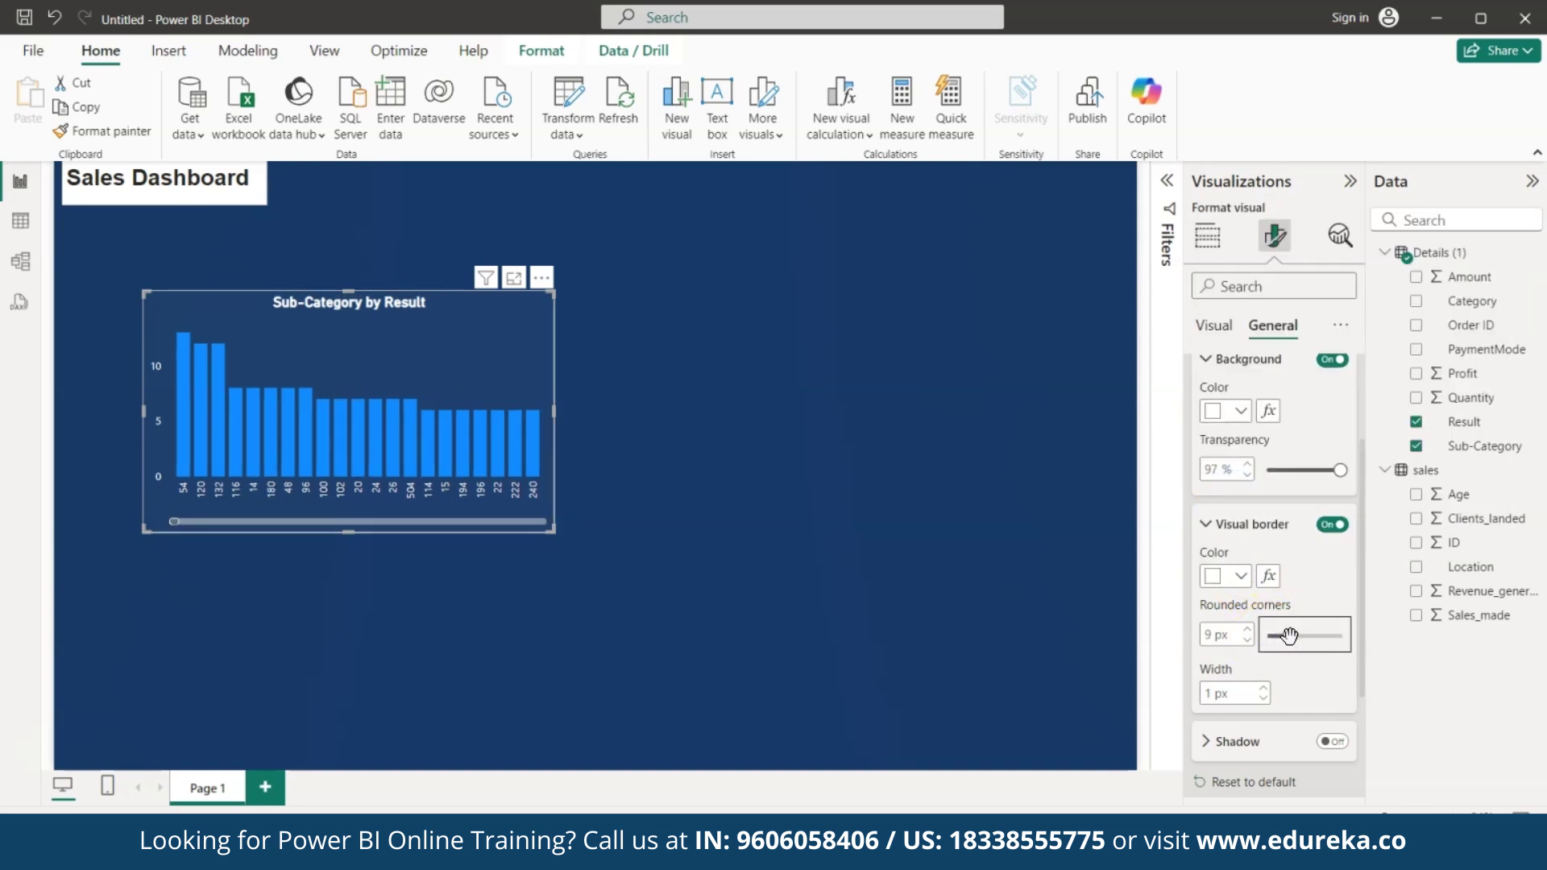
click(1265, 695)
click(1264, 689)
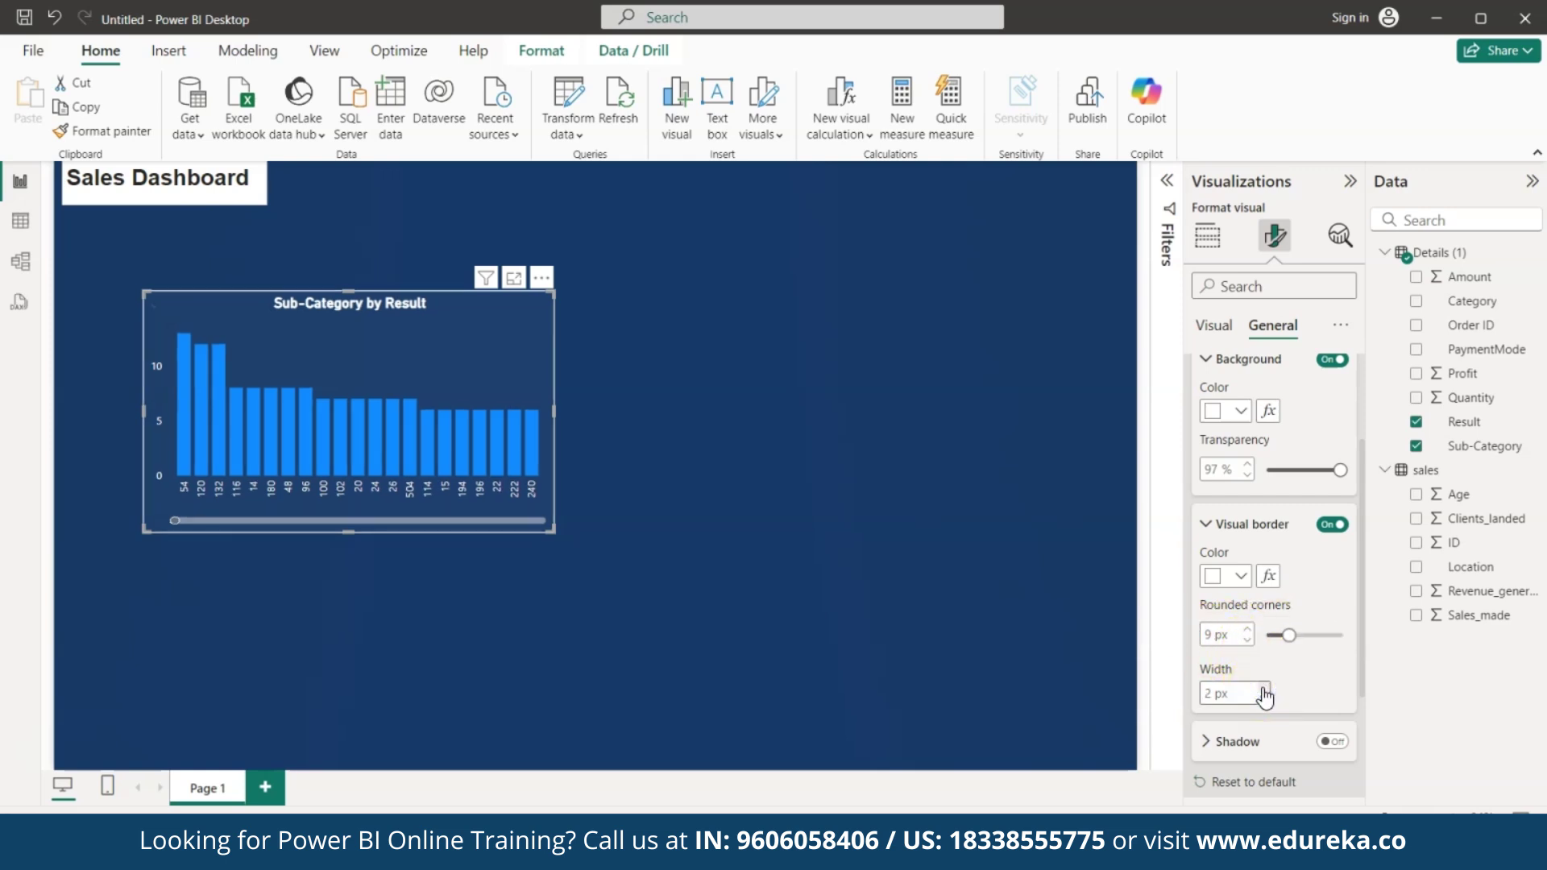
click(764, 442)
click(332, 423)
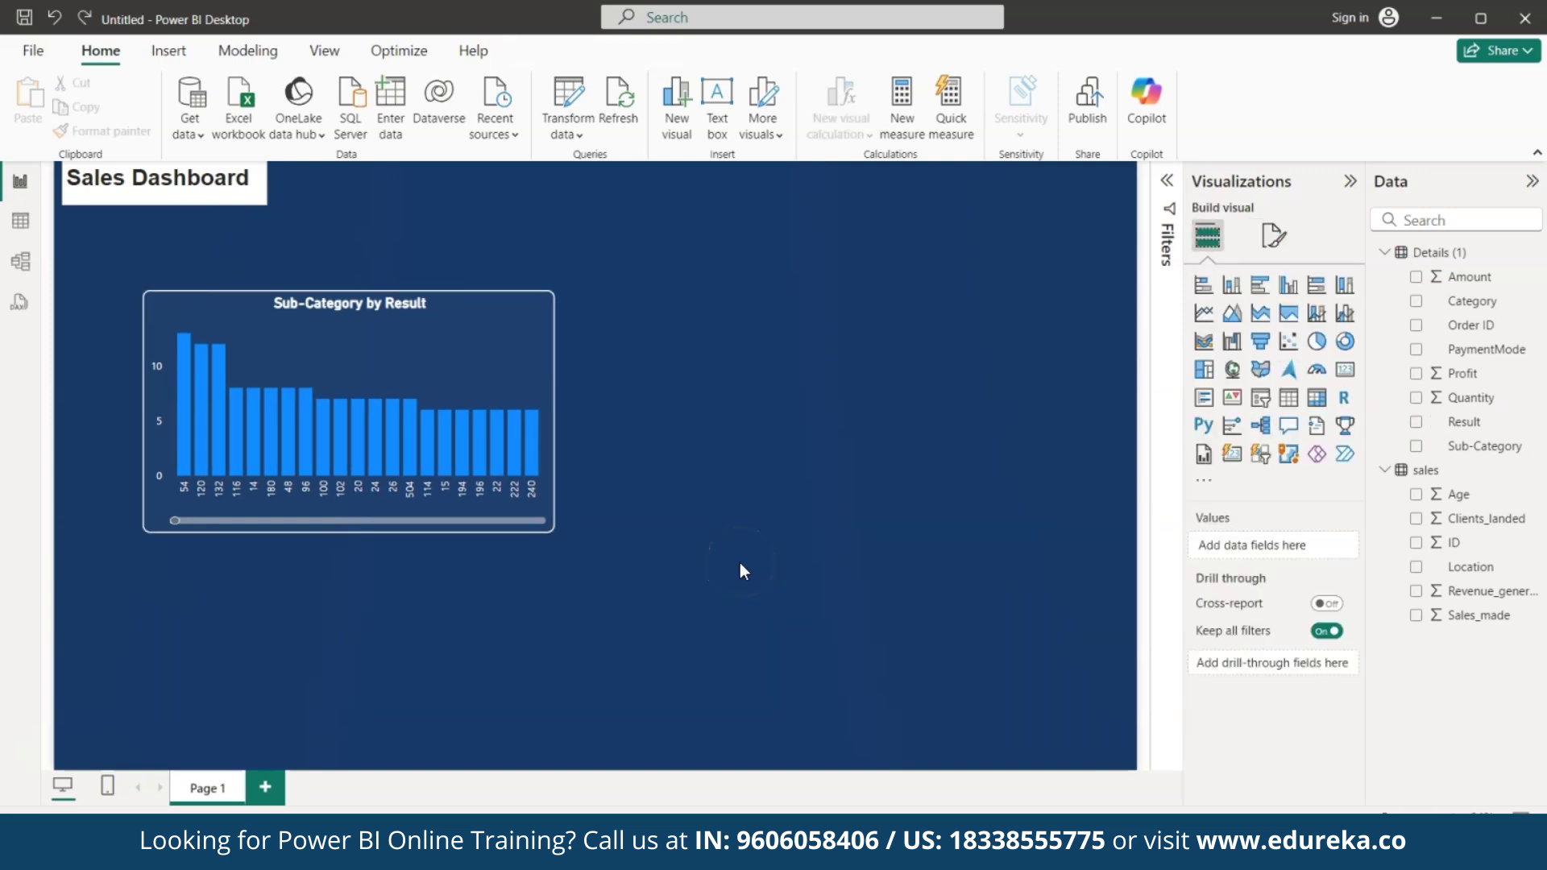
Add a clustered bar chart with Category on the Y-axis and Profit on the X-axis, and place it level with the column chart.
click(1260, 287)
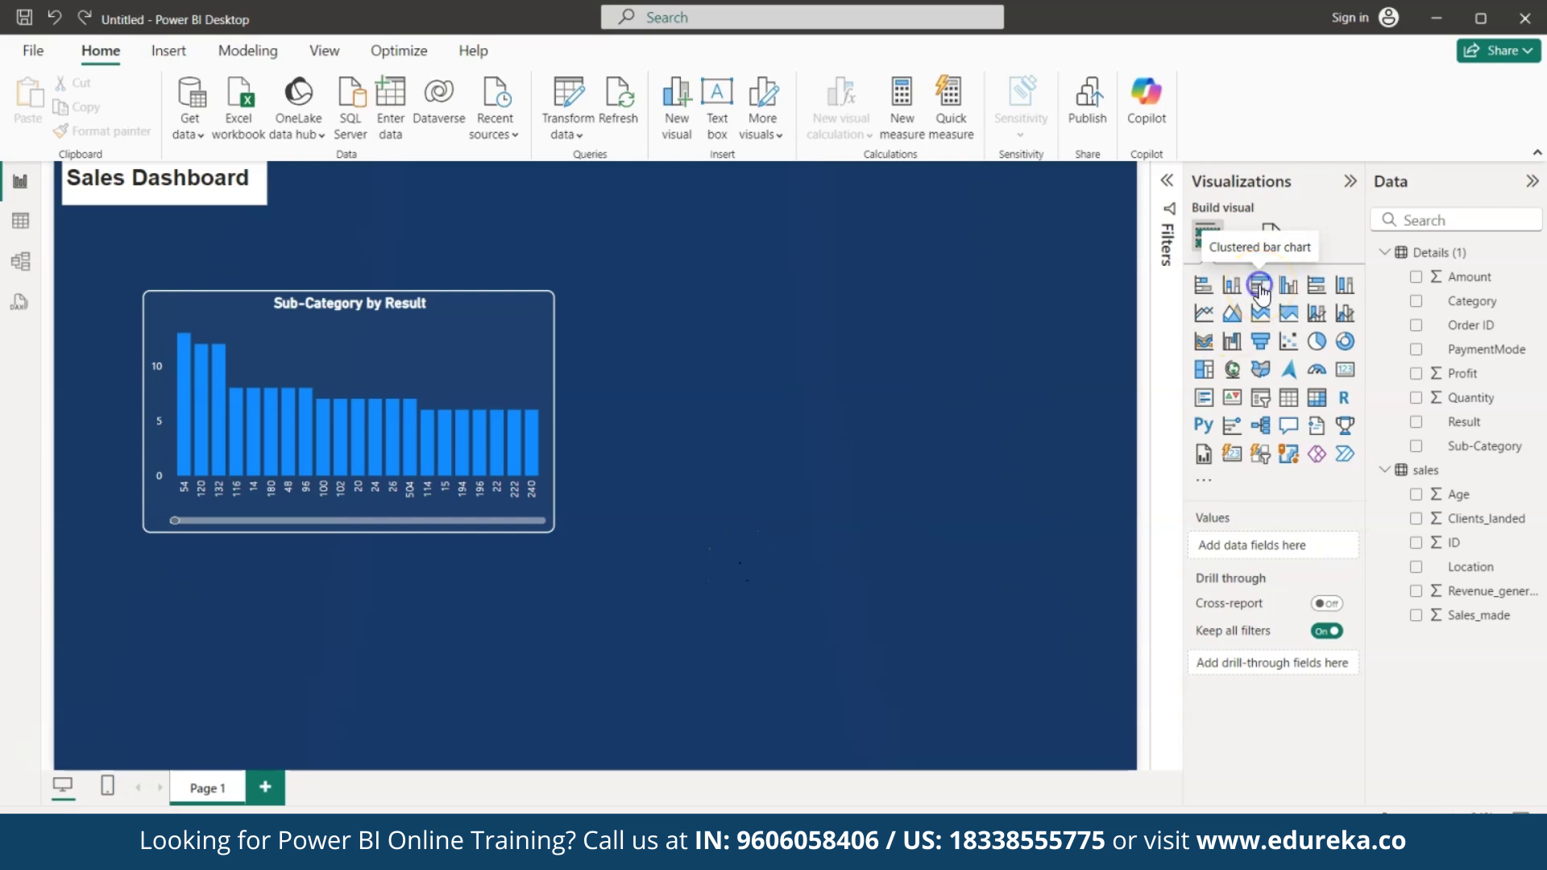
click(1460, 377)
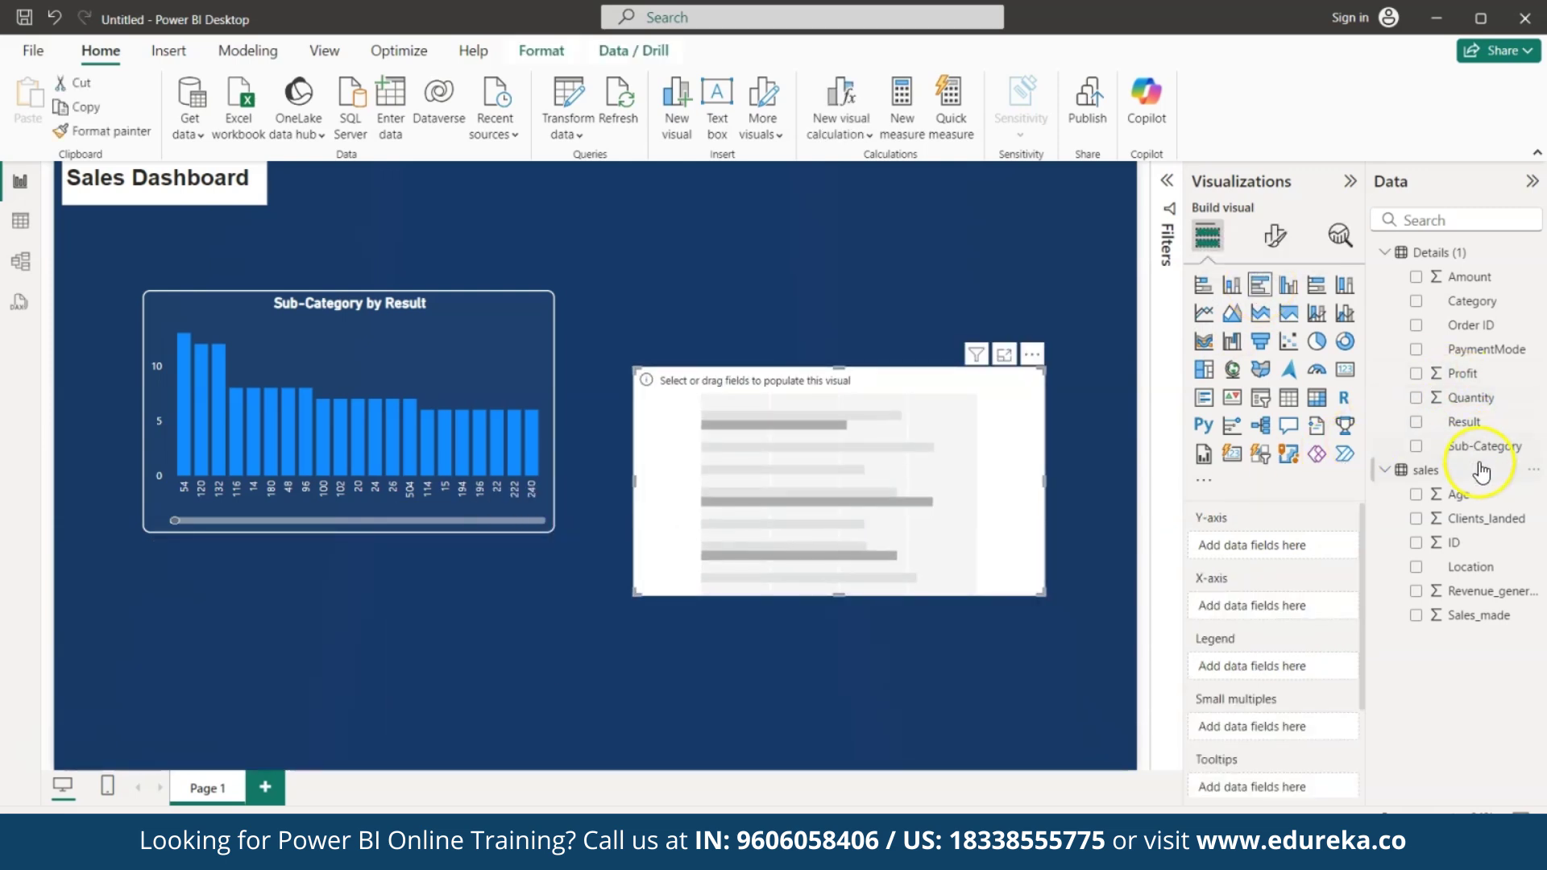
click(1471, 303)
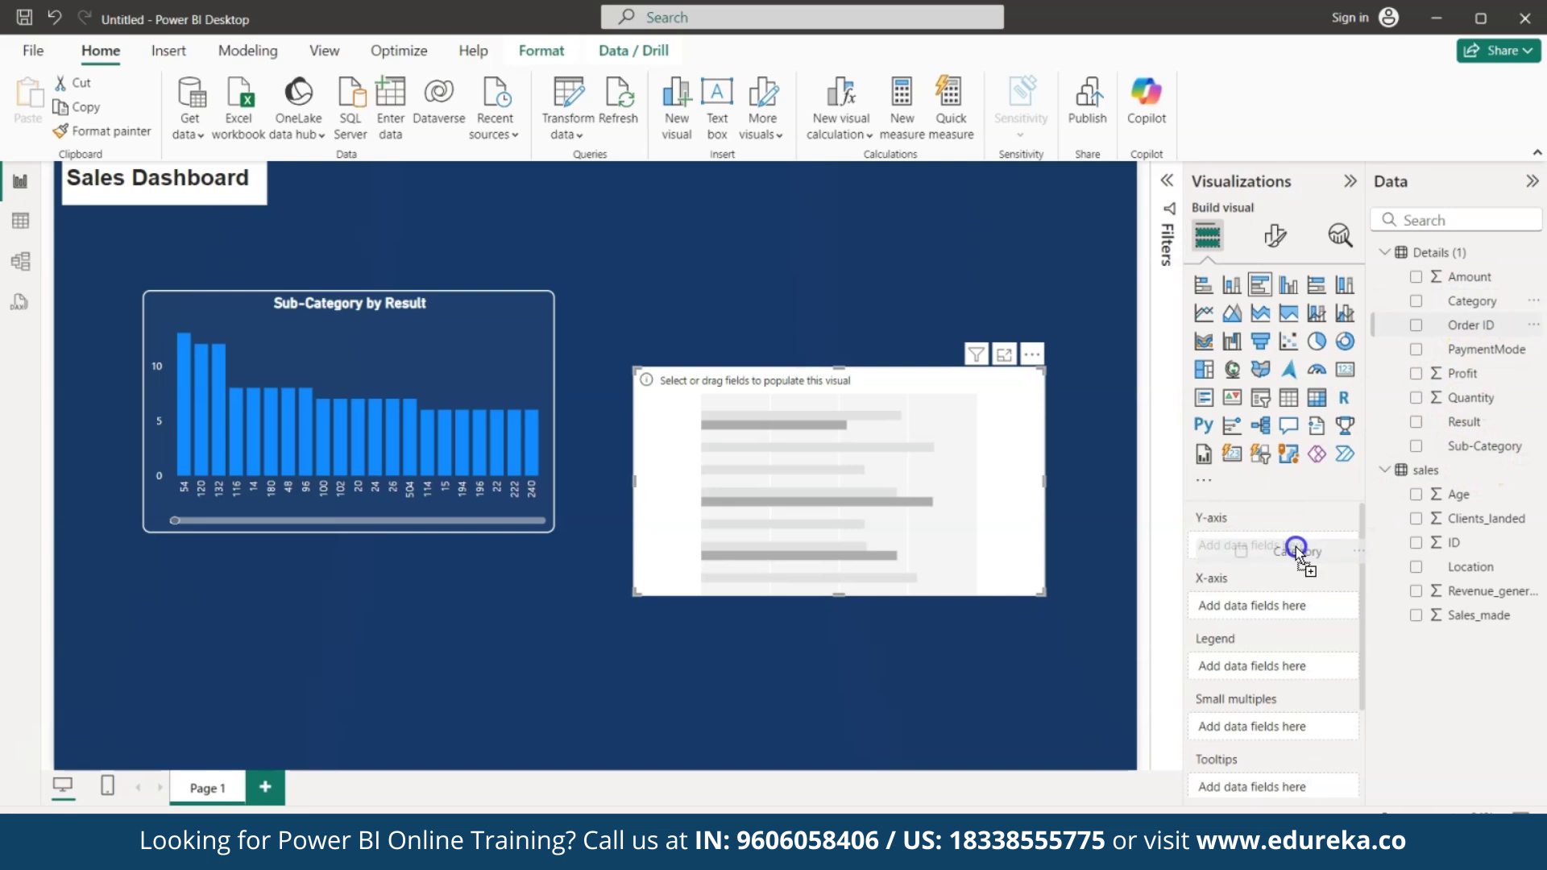
click(1470, 376)
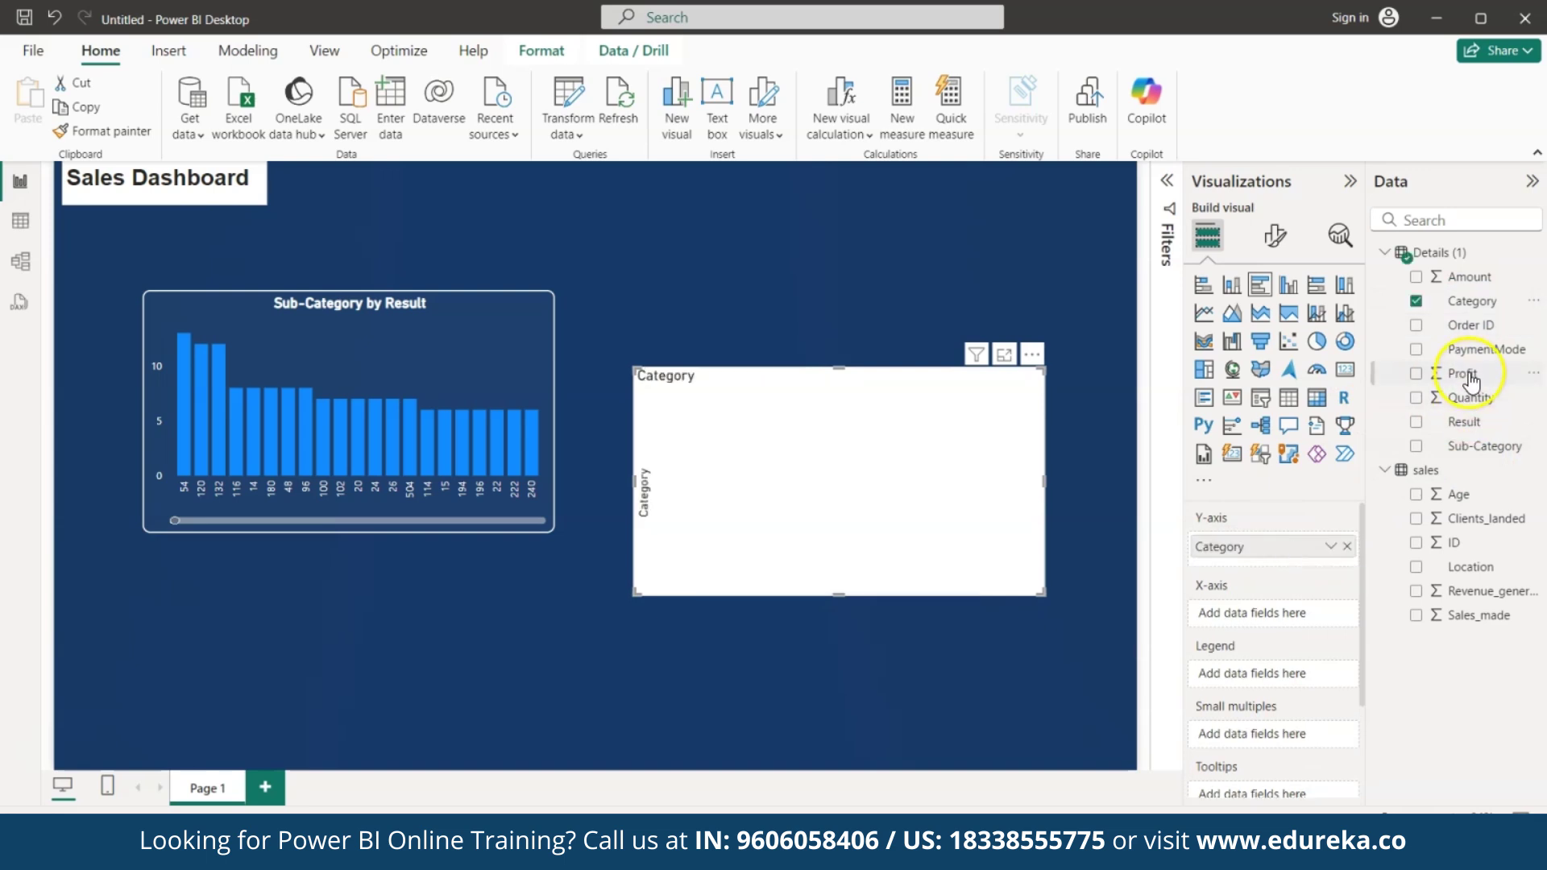
drag(1477, 380, 1289, 628)
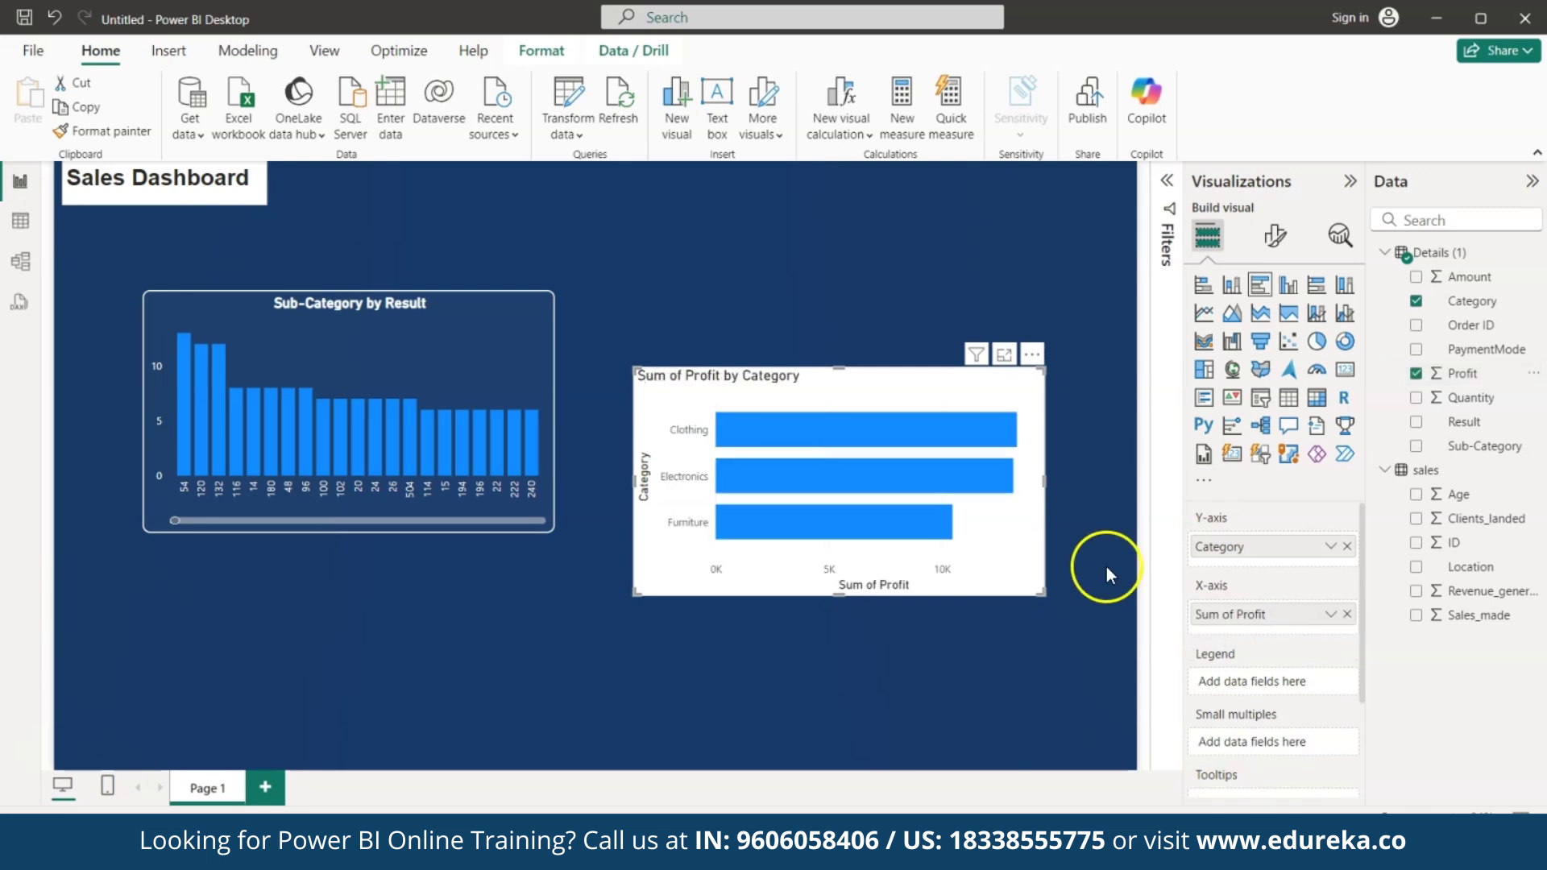
drag(1009, 535, 990, 471)
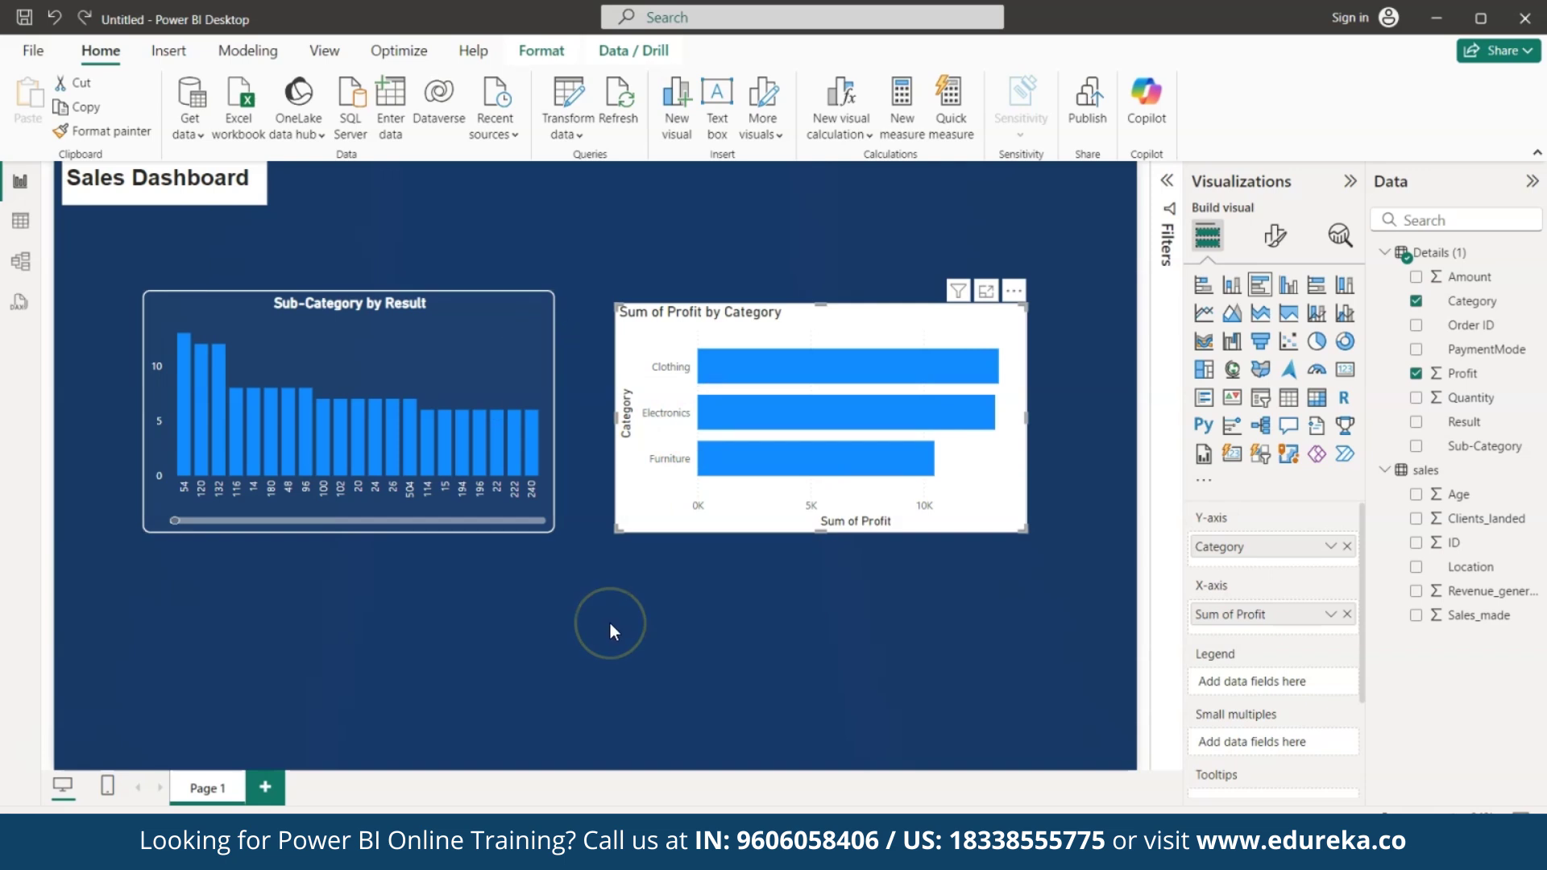
click(775, 532)
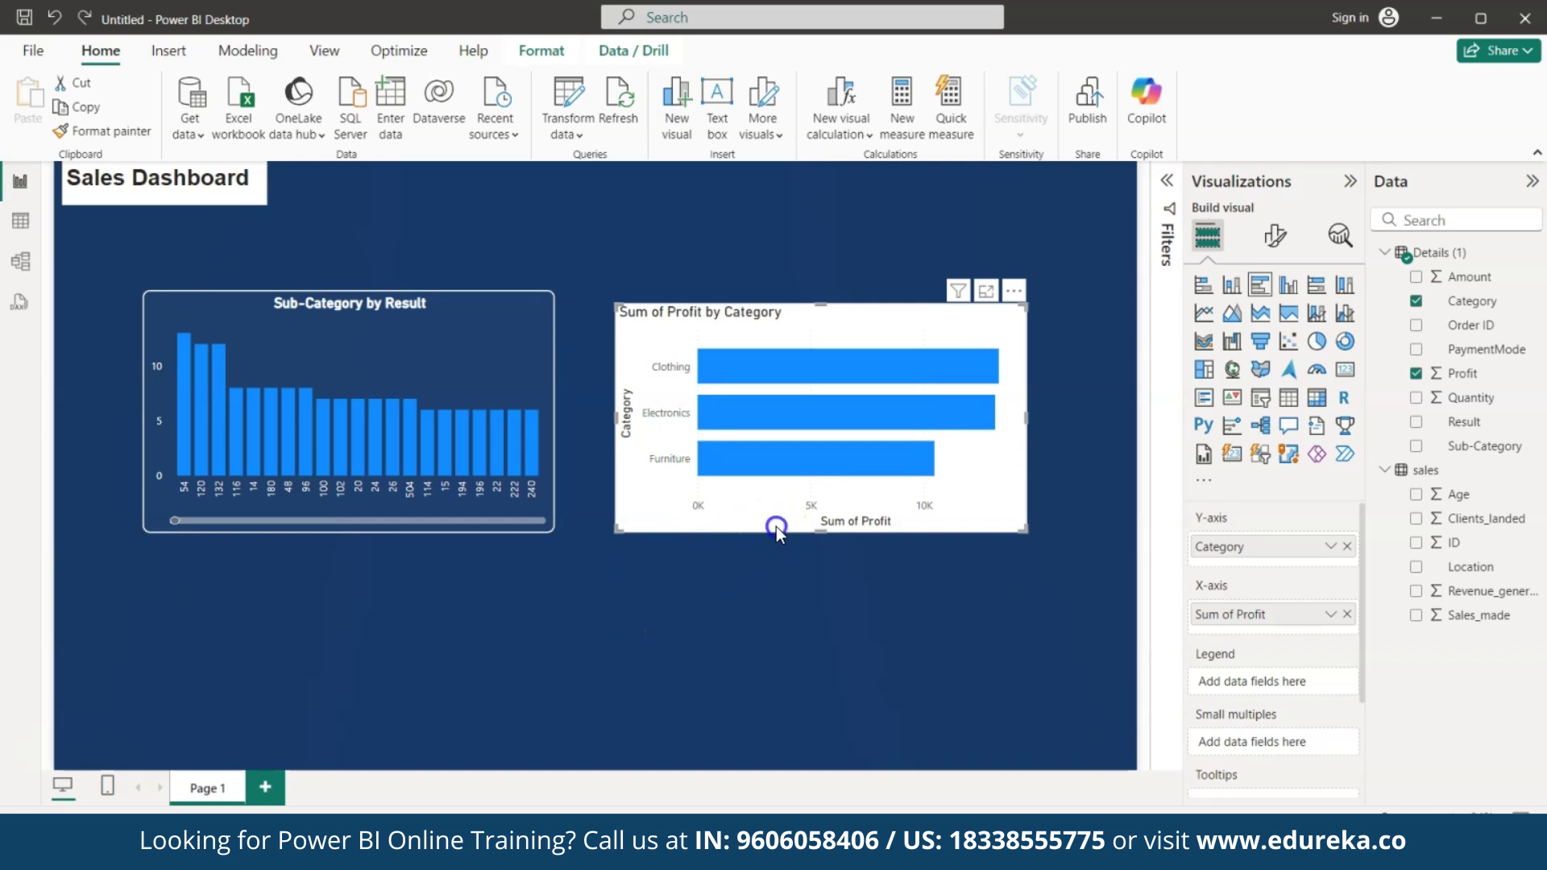
Copy the column chart's formatting onto the Sum of Profit by Category bar chart with Format painter.
click(276, 322)
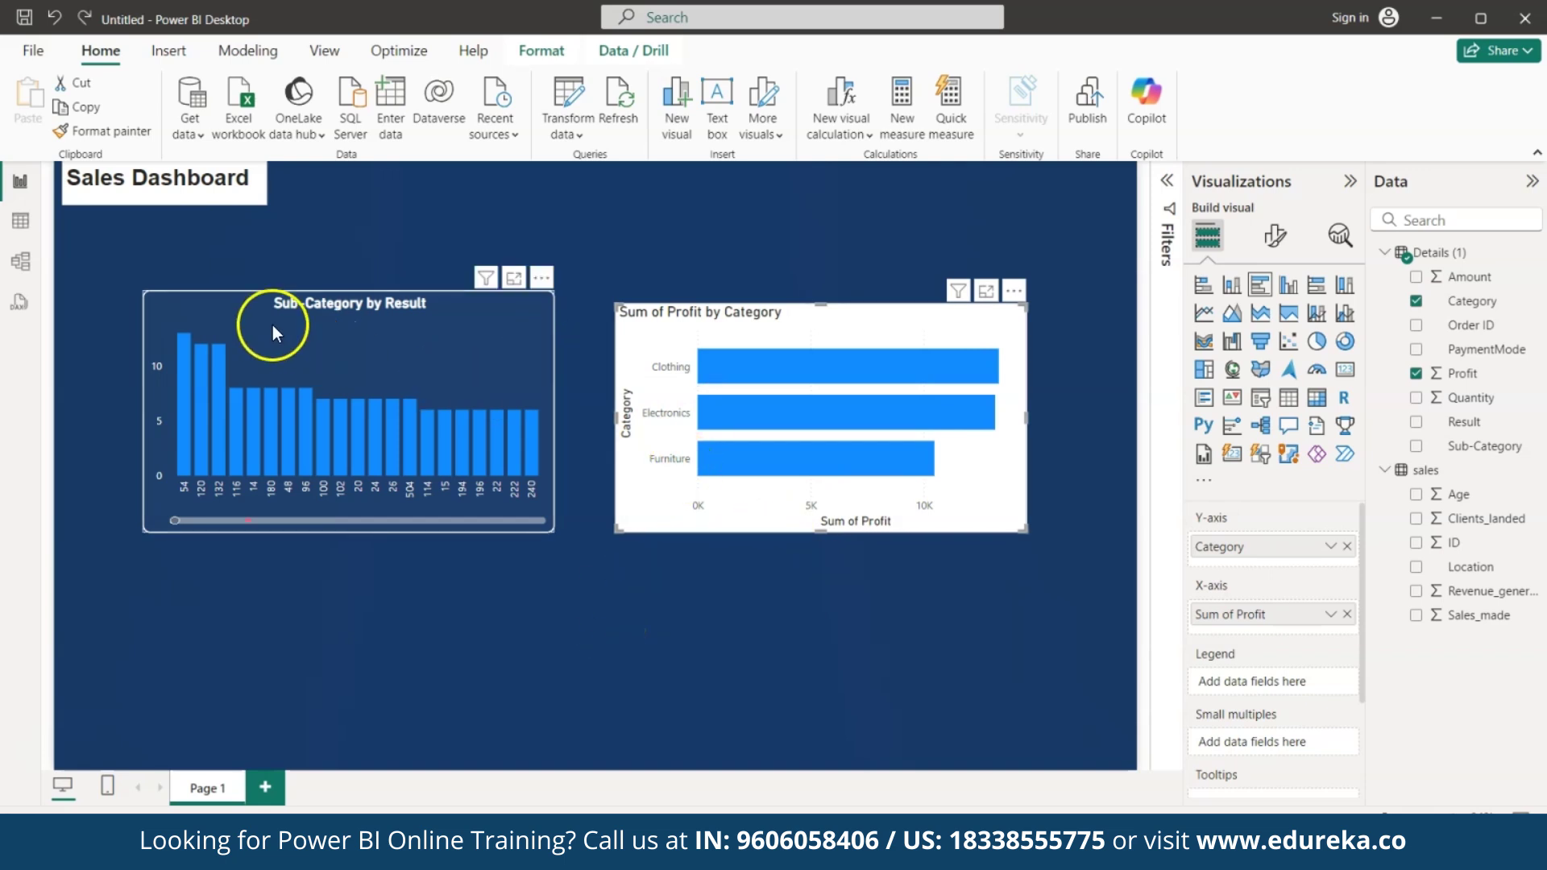
click(119, 135)
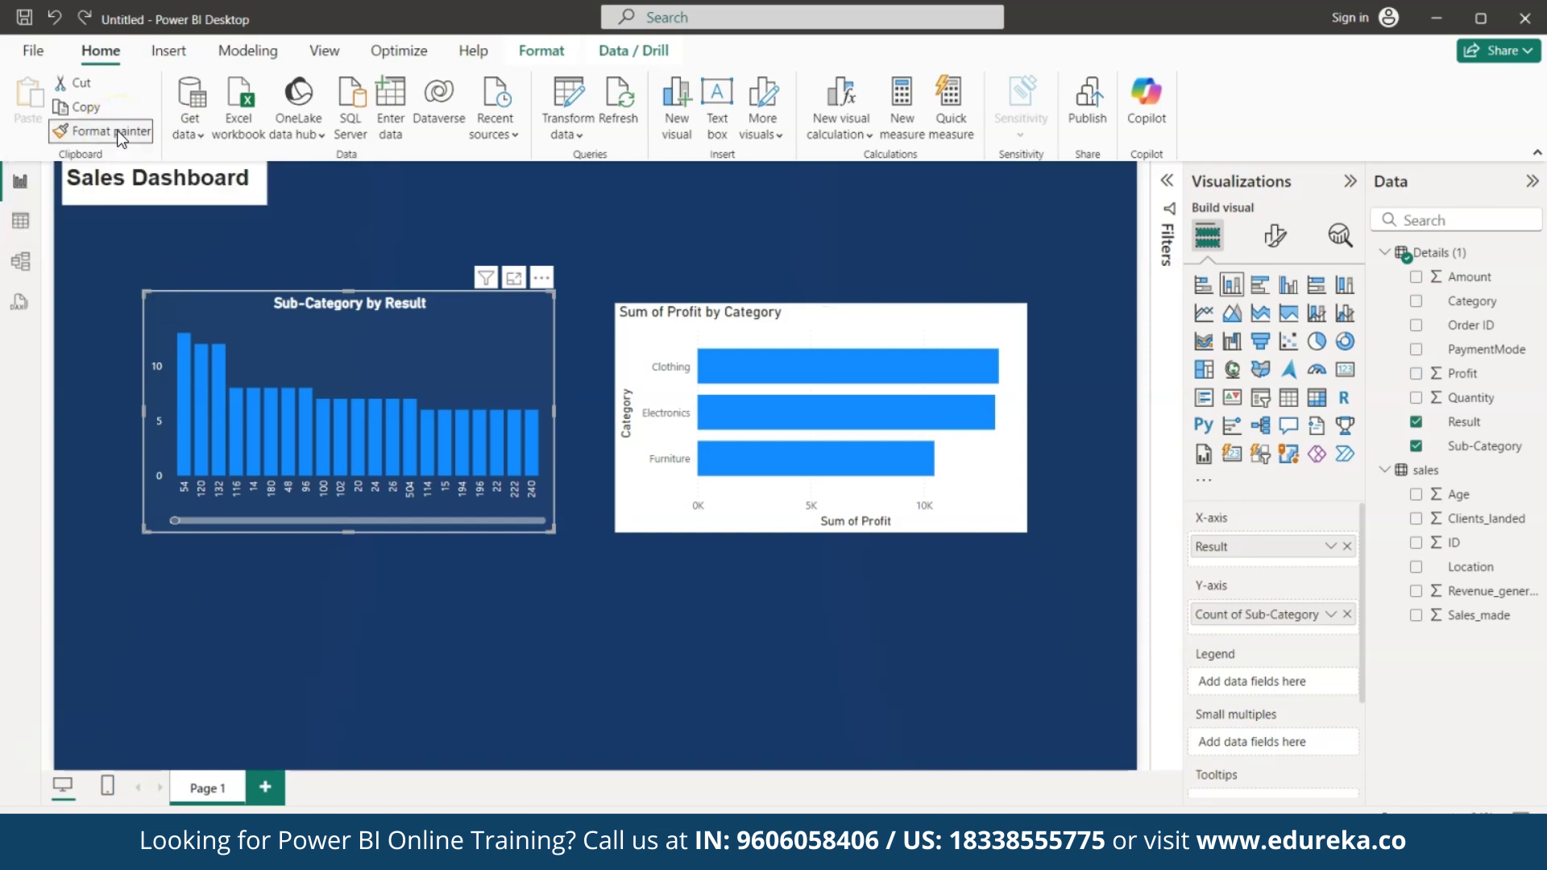
click(644, 485)
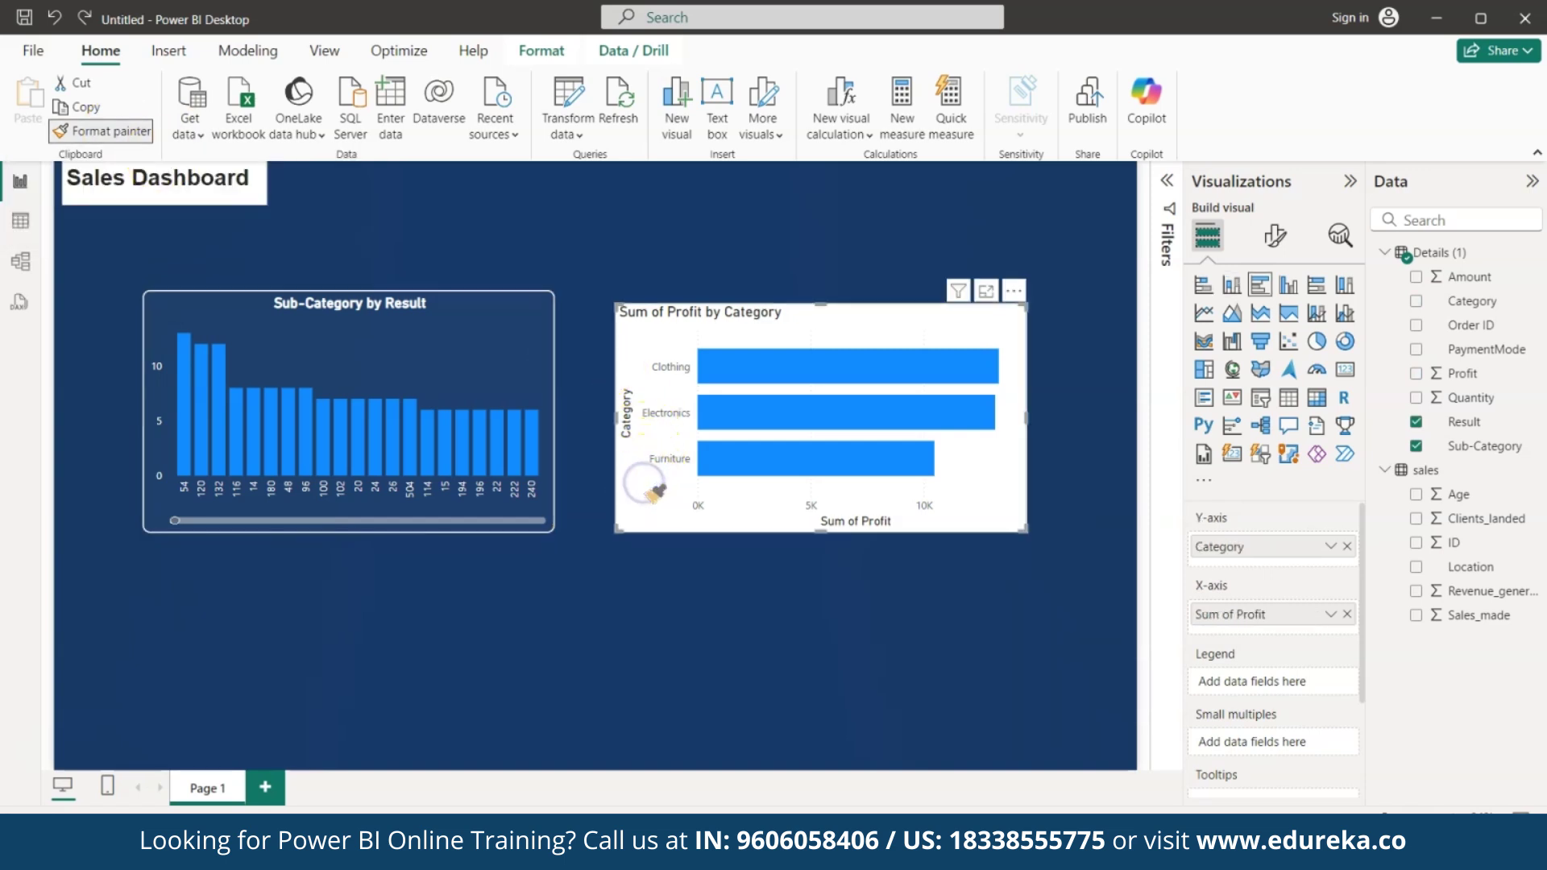
click(839, 567)
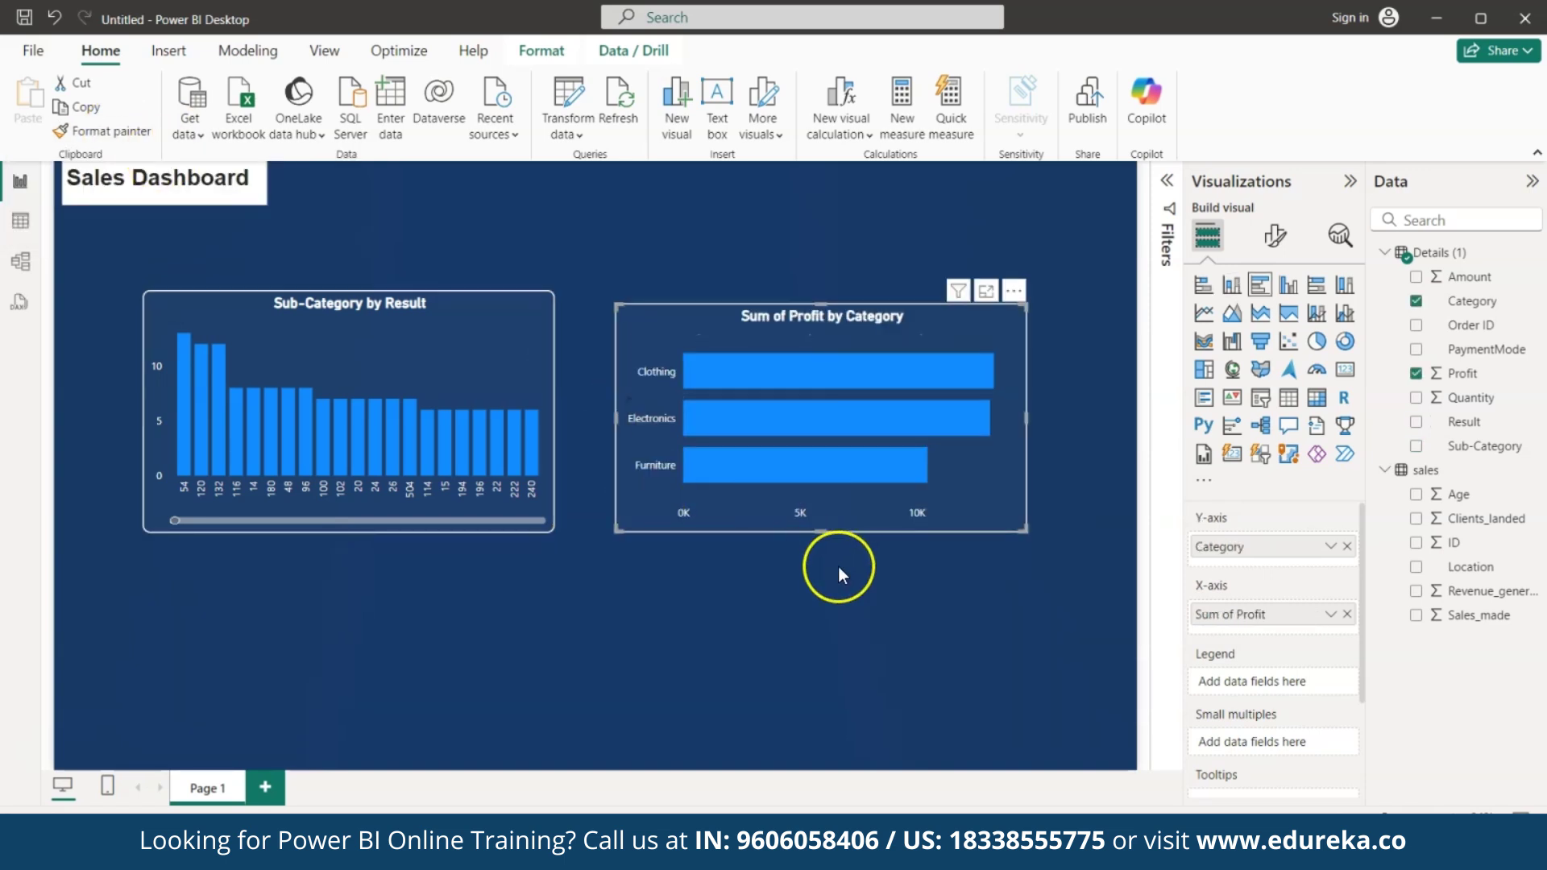
Move both charts higher on the page and enlarge the bar chart slightly.
drag(861, 534, 840, 519)
click(650, 524)
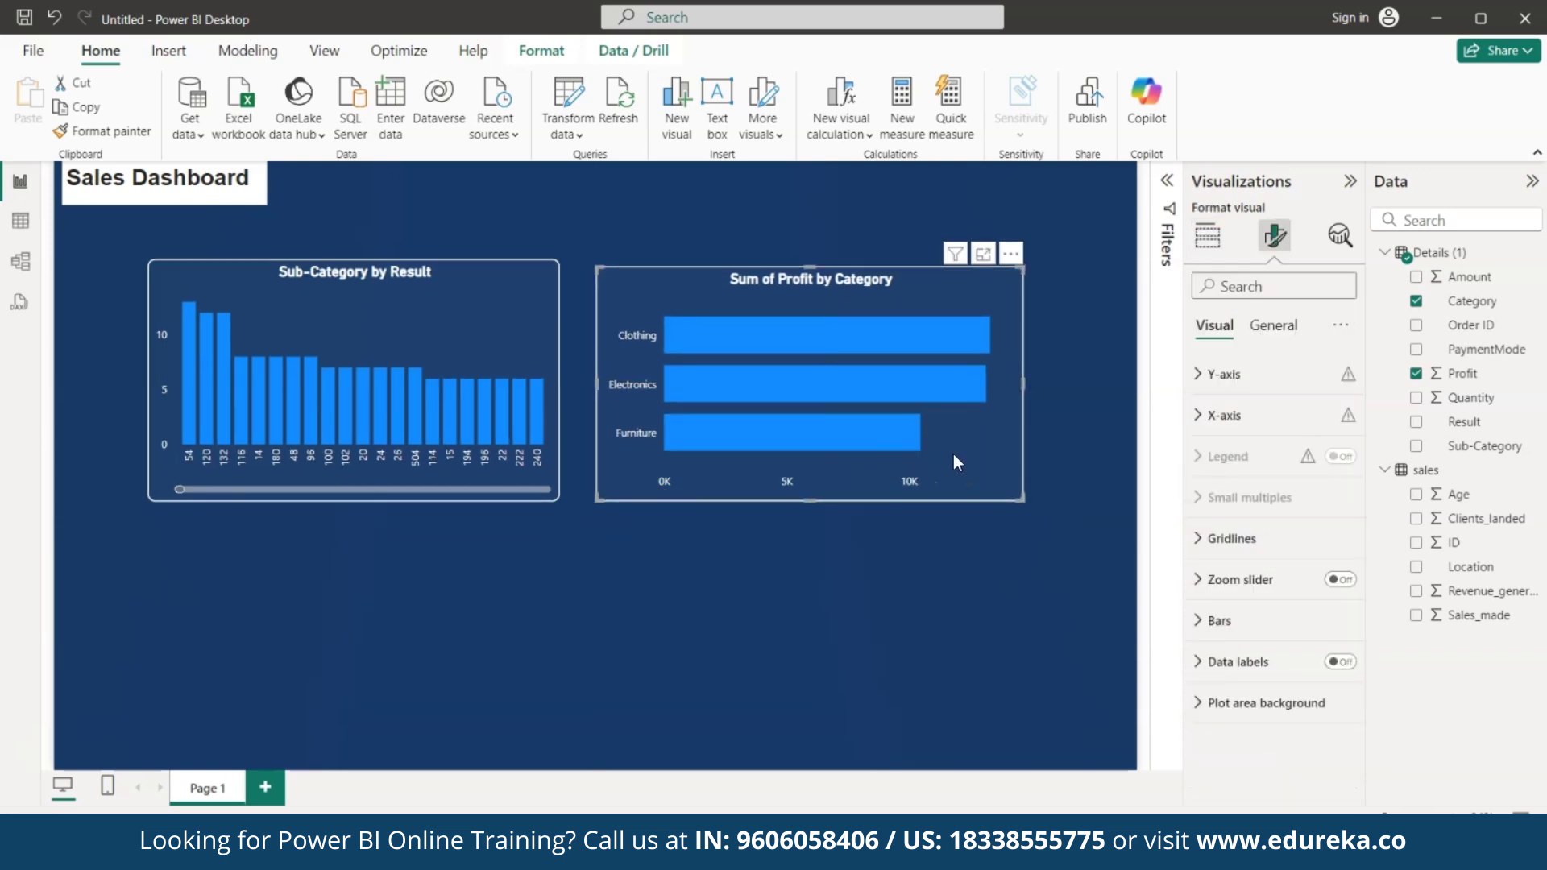
Change the color of all bars in the Sum of Profit by Category chart to pink.
click(1215, 326)
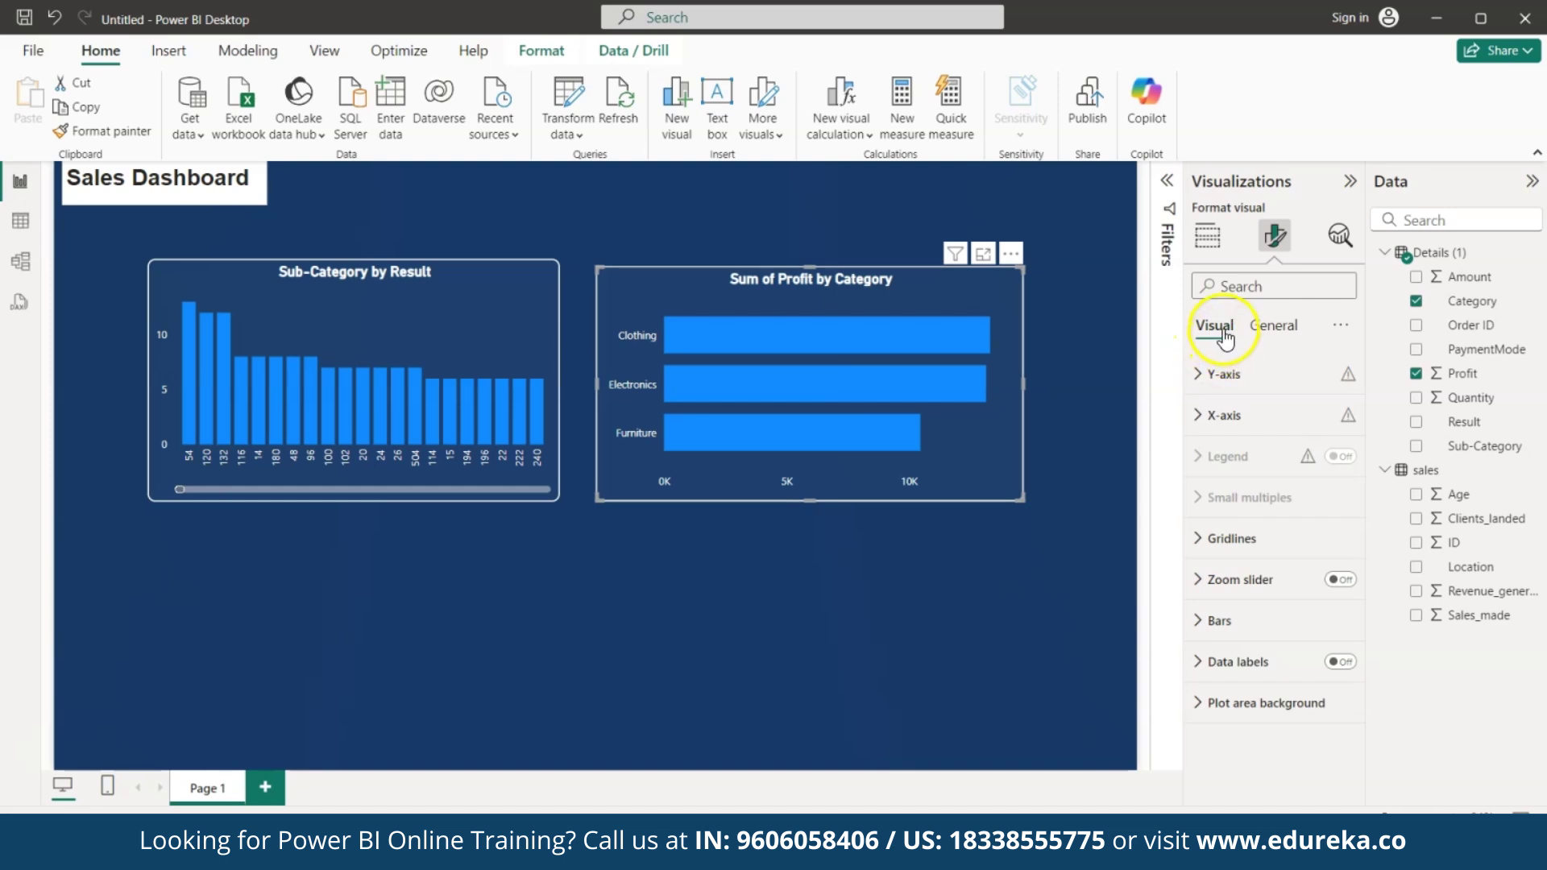
click(1209, 585)
click(1204, 621)
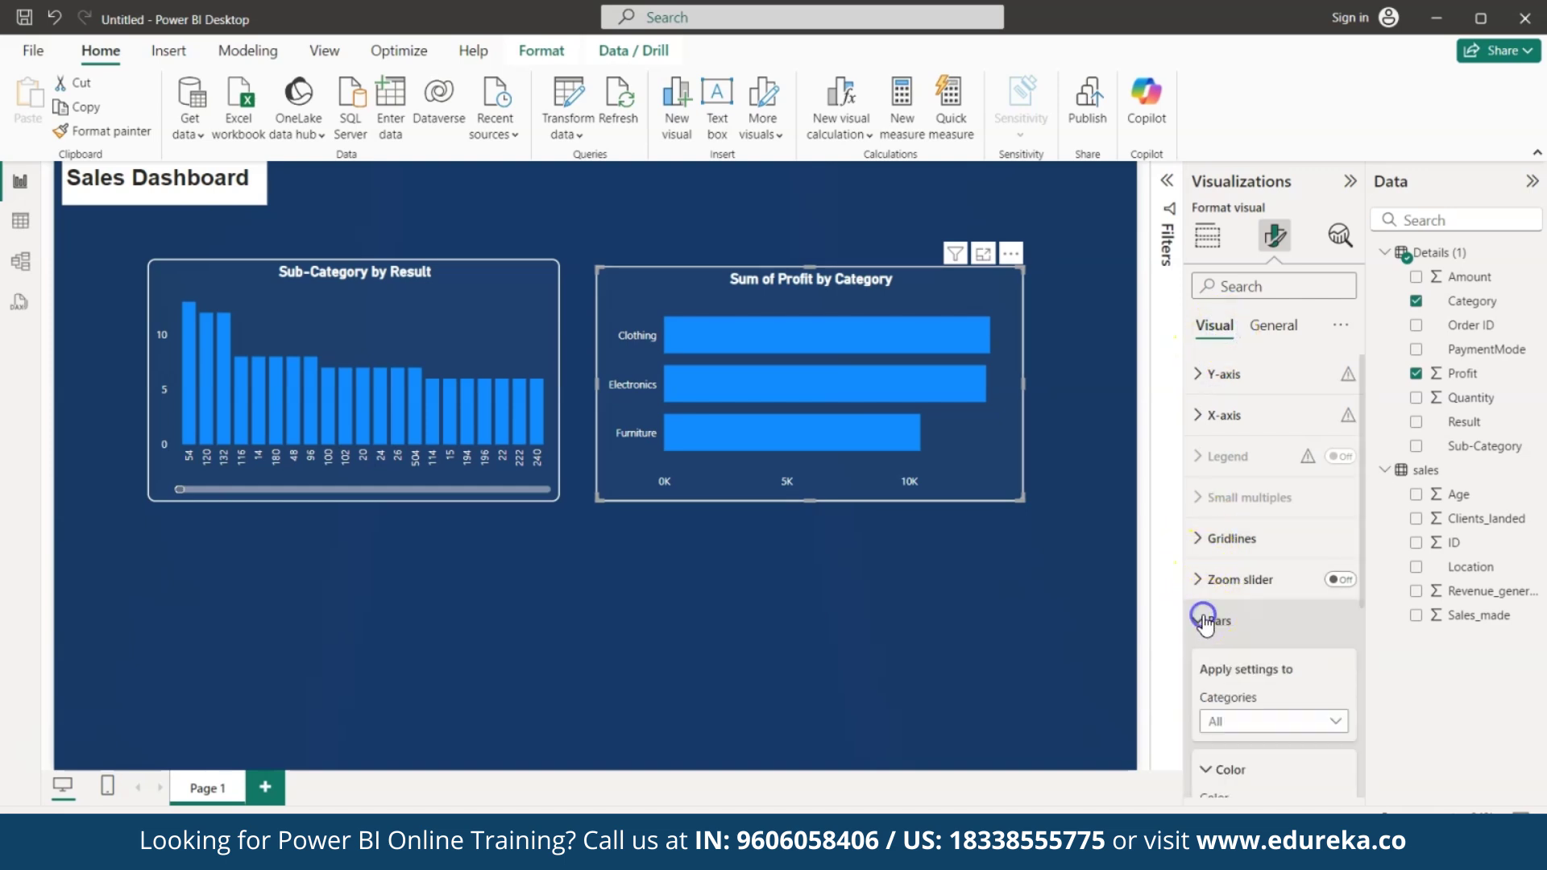
scroll(1203, 616, down, 3)
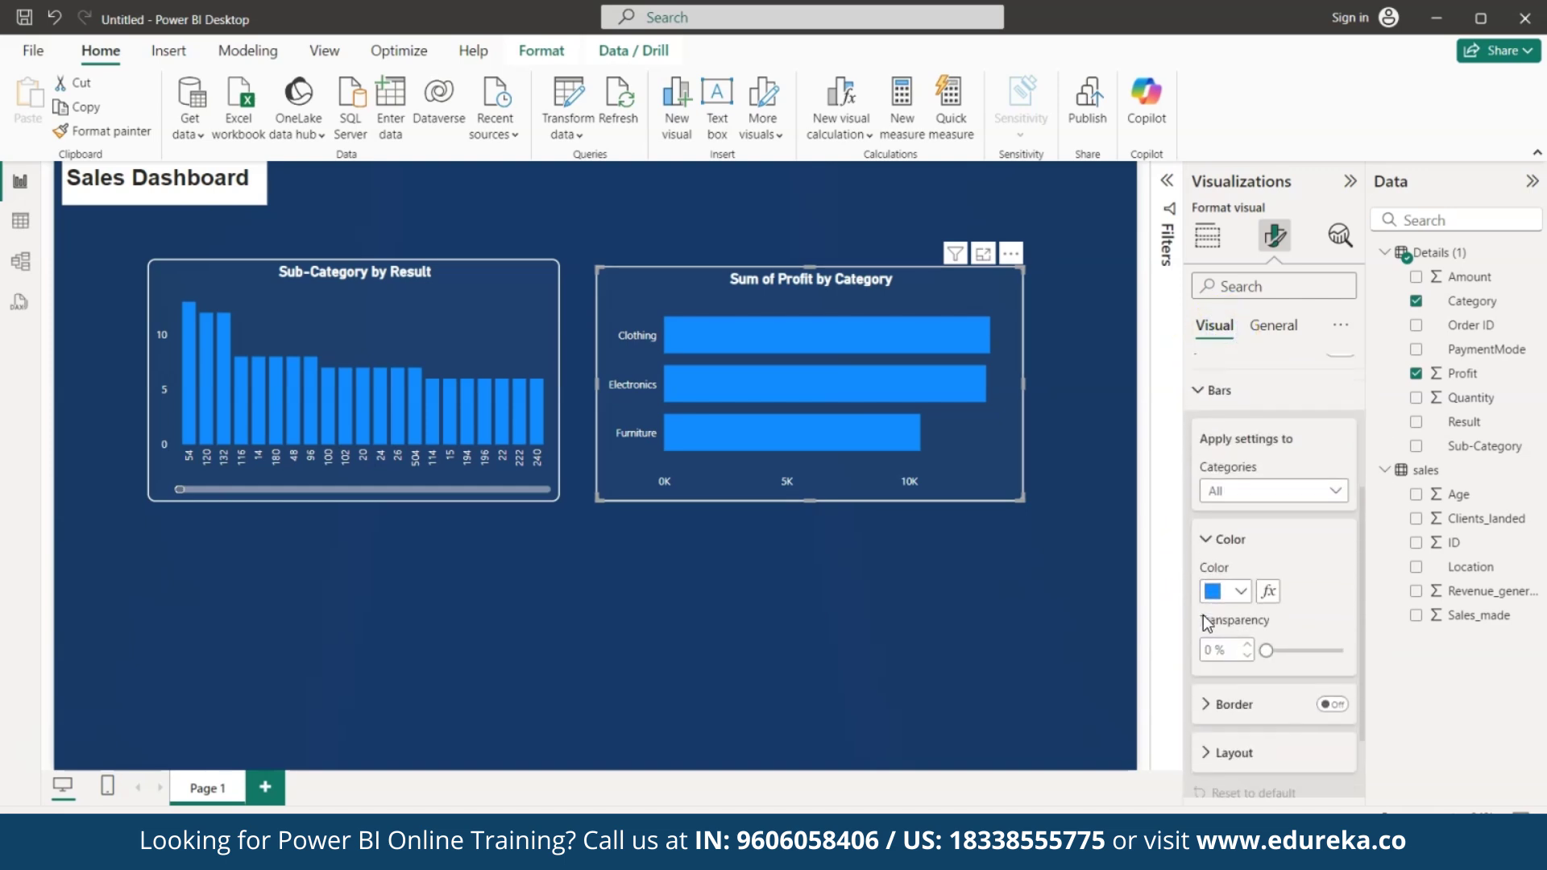
click(1241, 587)
click(1424, 499)
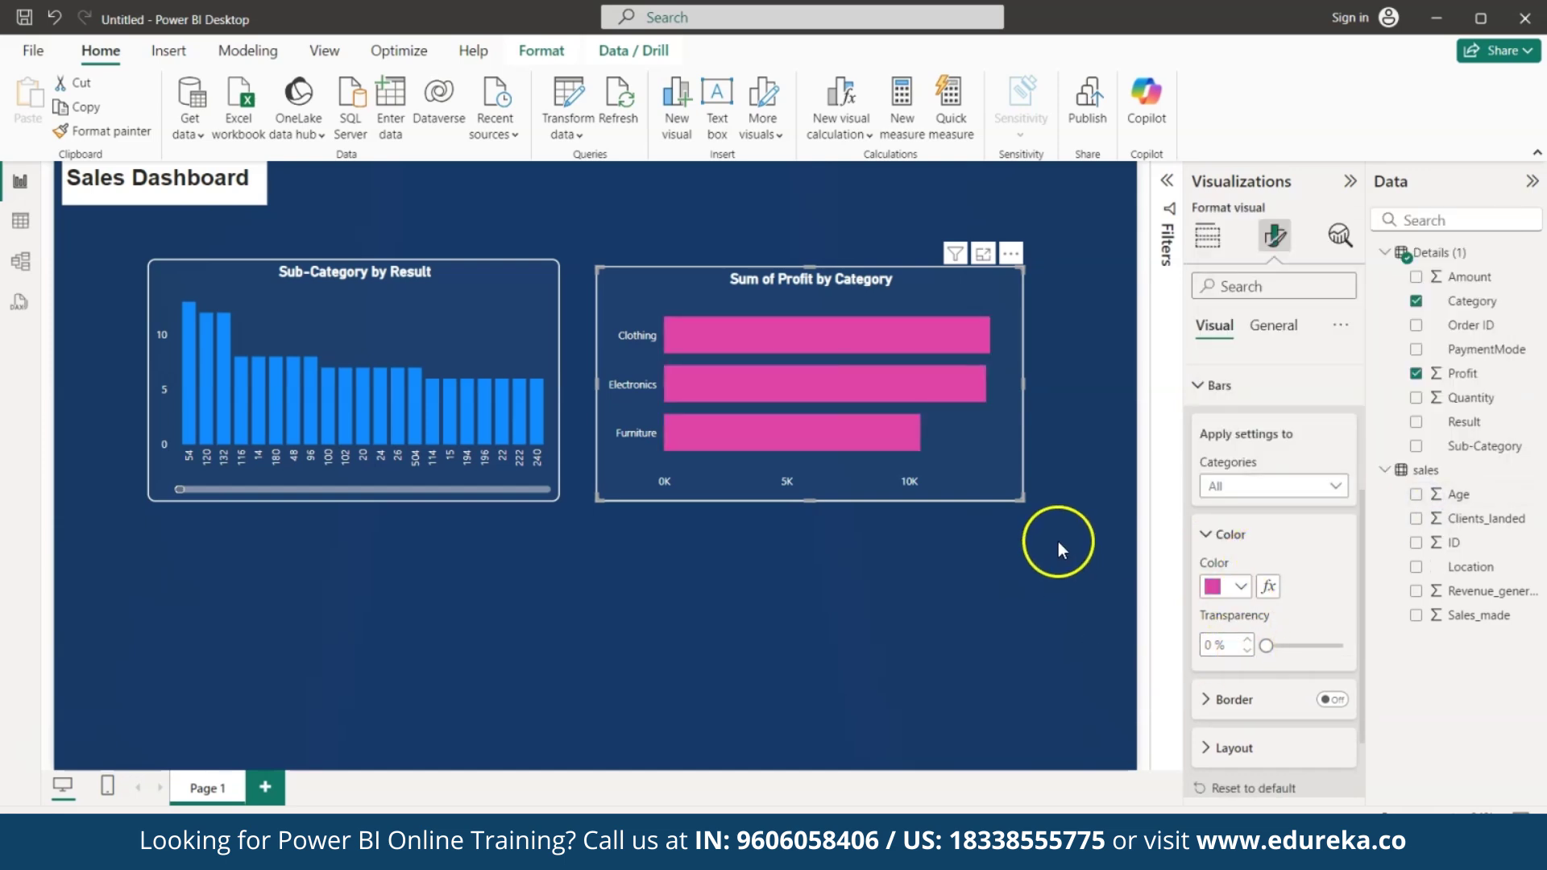
click(974, 532)
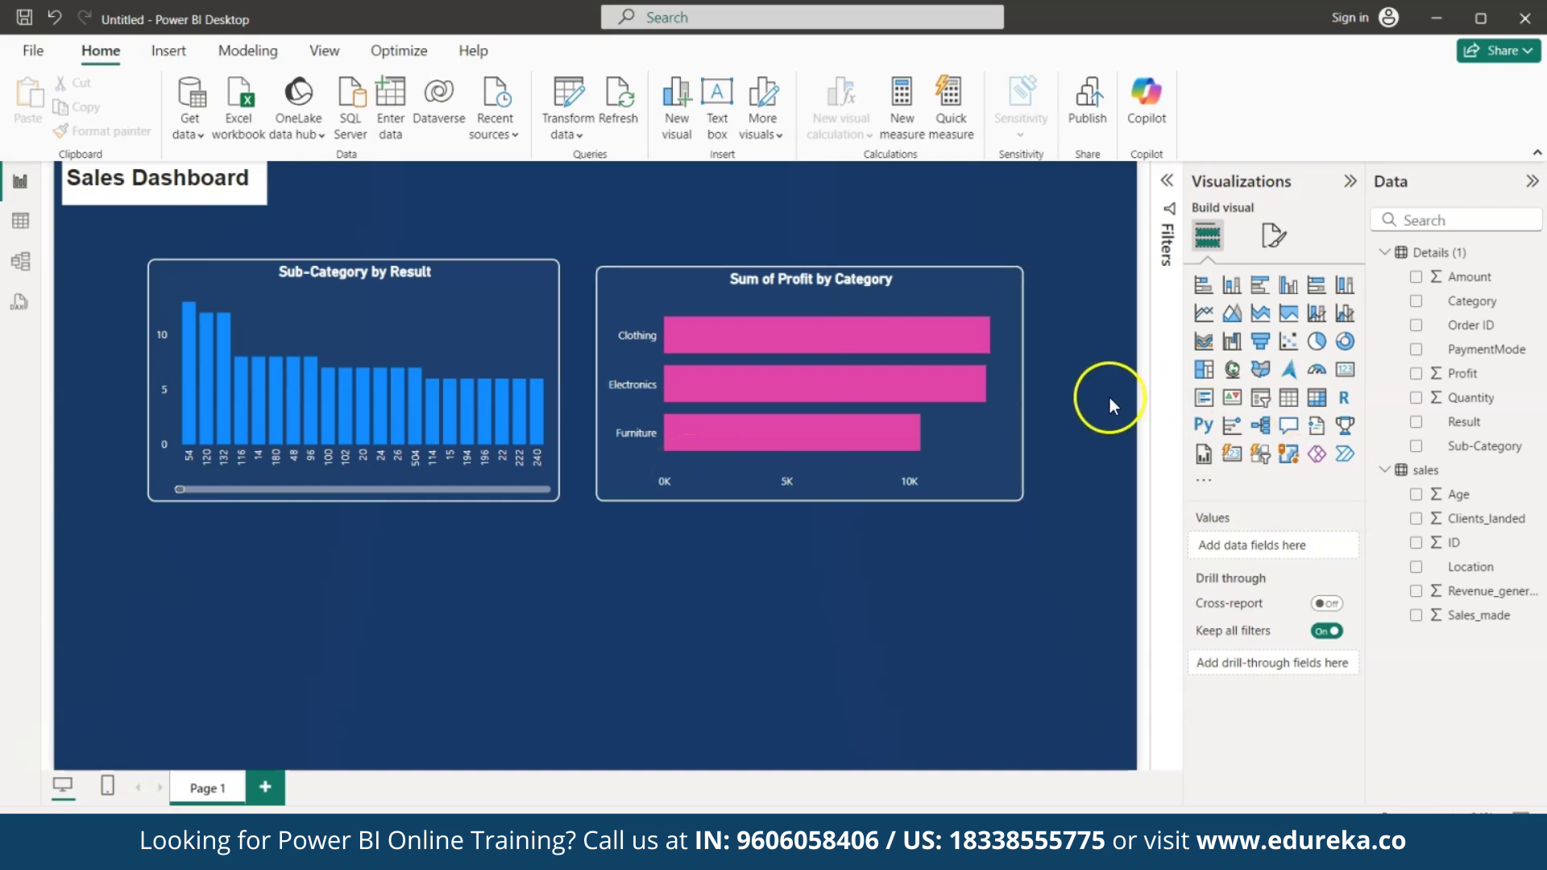
Add a pie chart centered below the two charts, with PaymentMode as legend and Profit as values.
click(1318, 342)
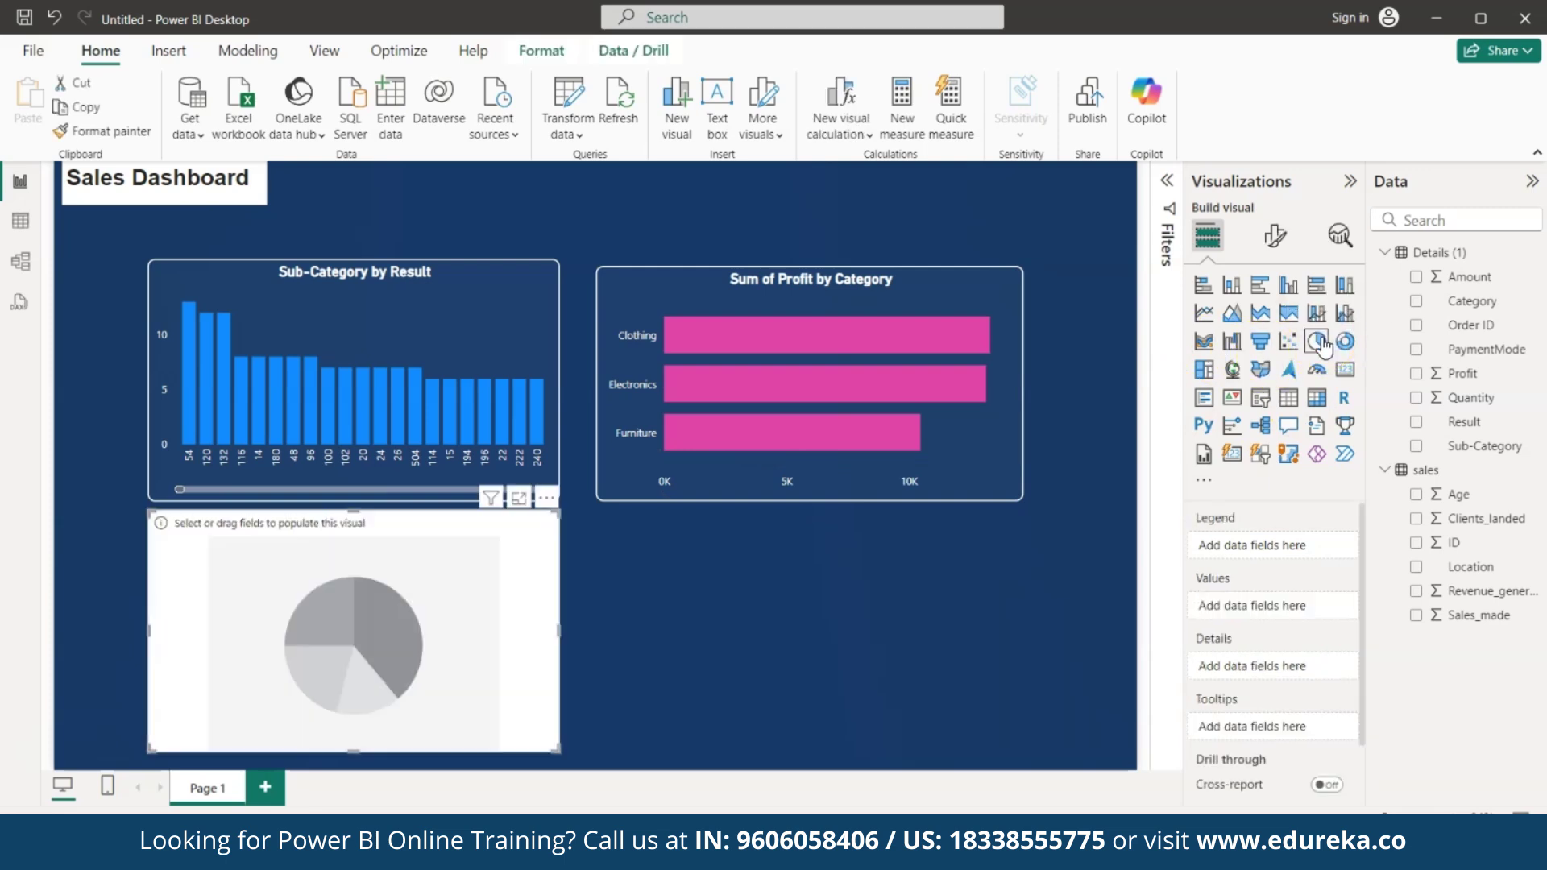
drag(389, 627, 604, 635)
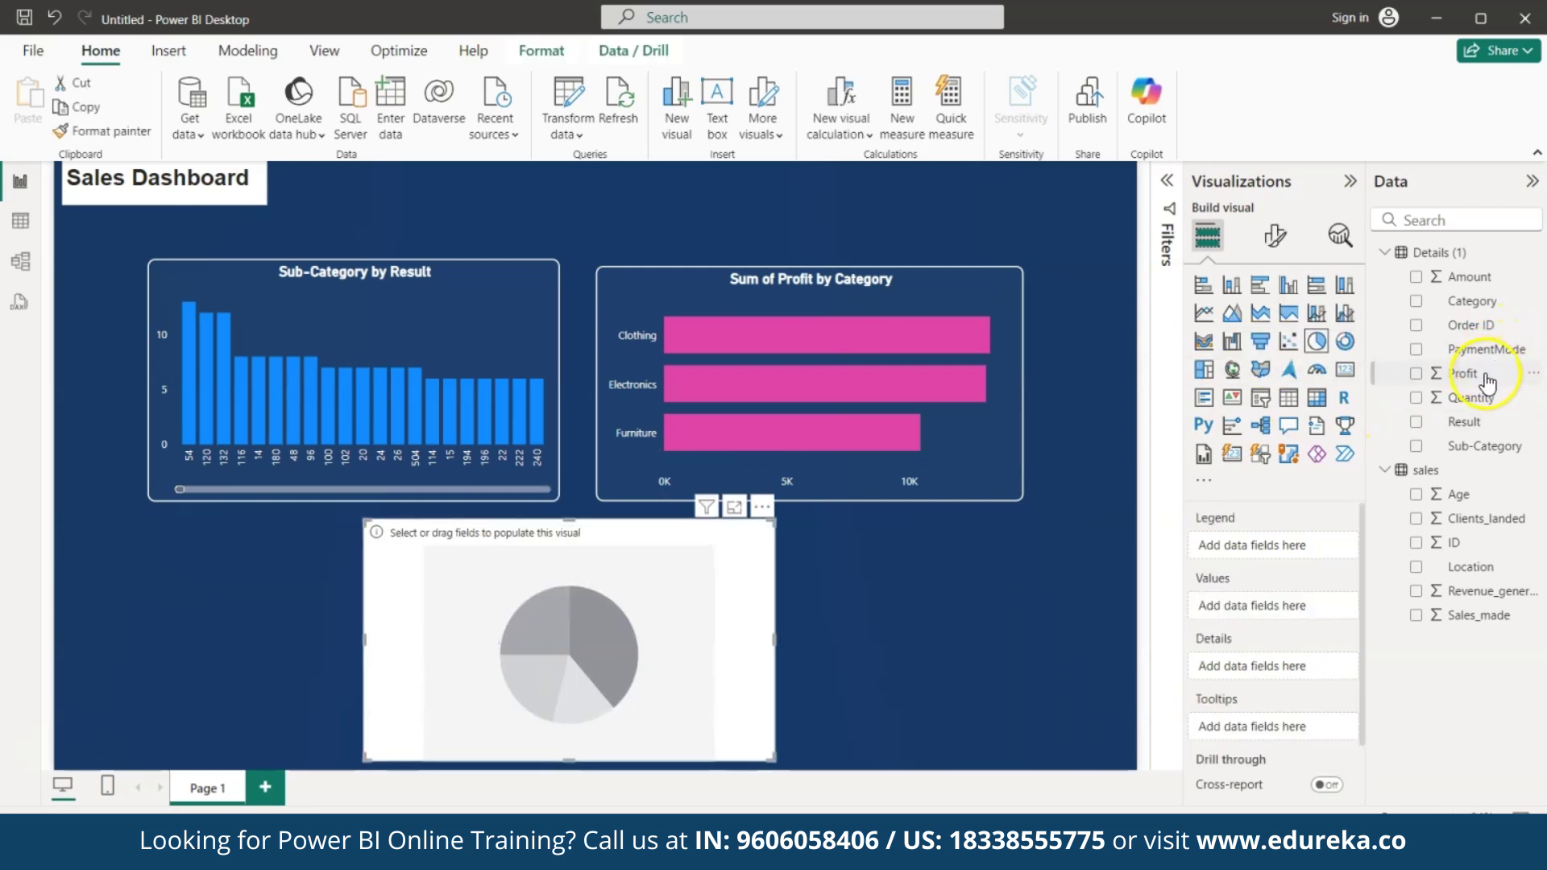
drag(1485, 349, 1300, 552)
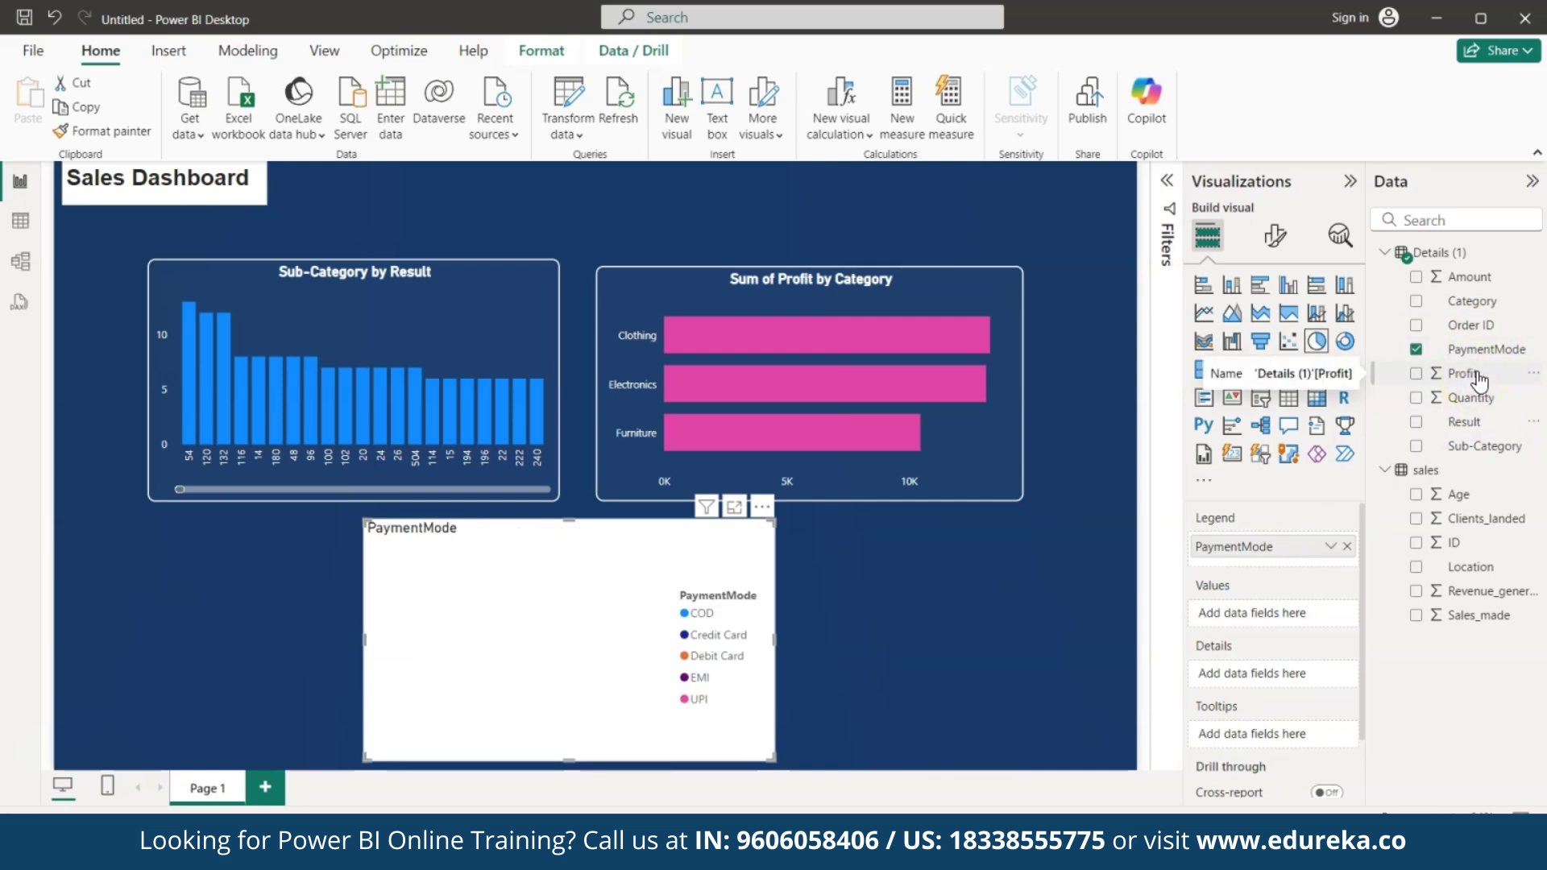
drag(1479, 377, 1292, 614)
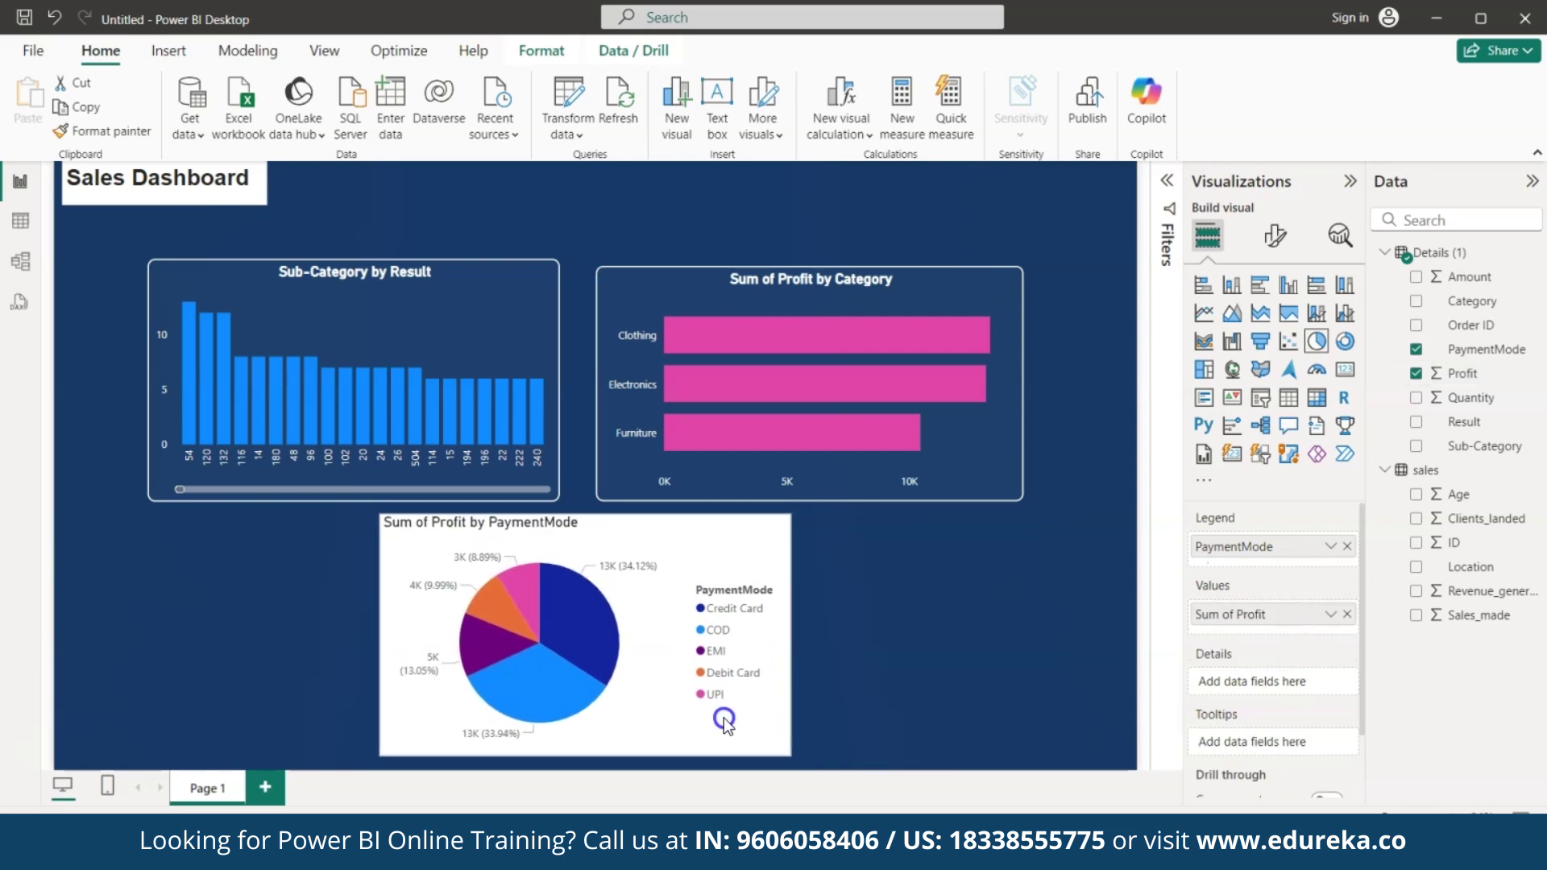
Copy the Sub-Category by Result column chart's formatting onto the Sum of Profit by PaymentMode pie chart with Format painter.
click(495, 386)
click(86, 117)
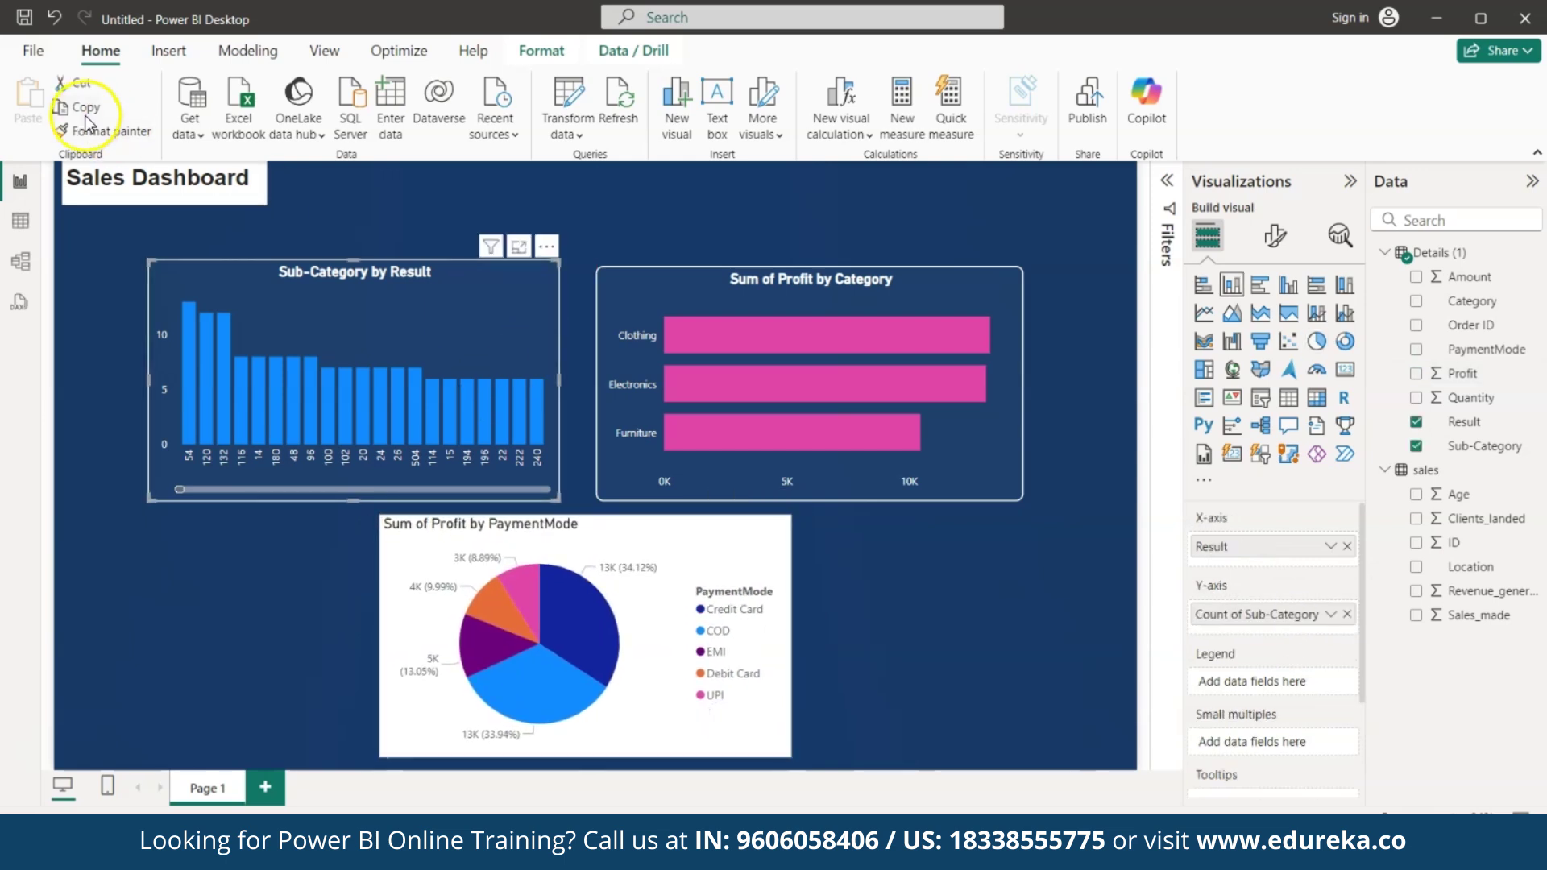
click(90, 132)
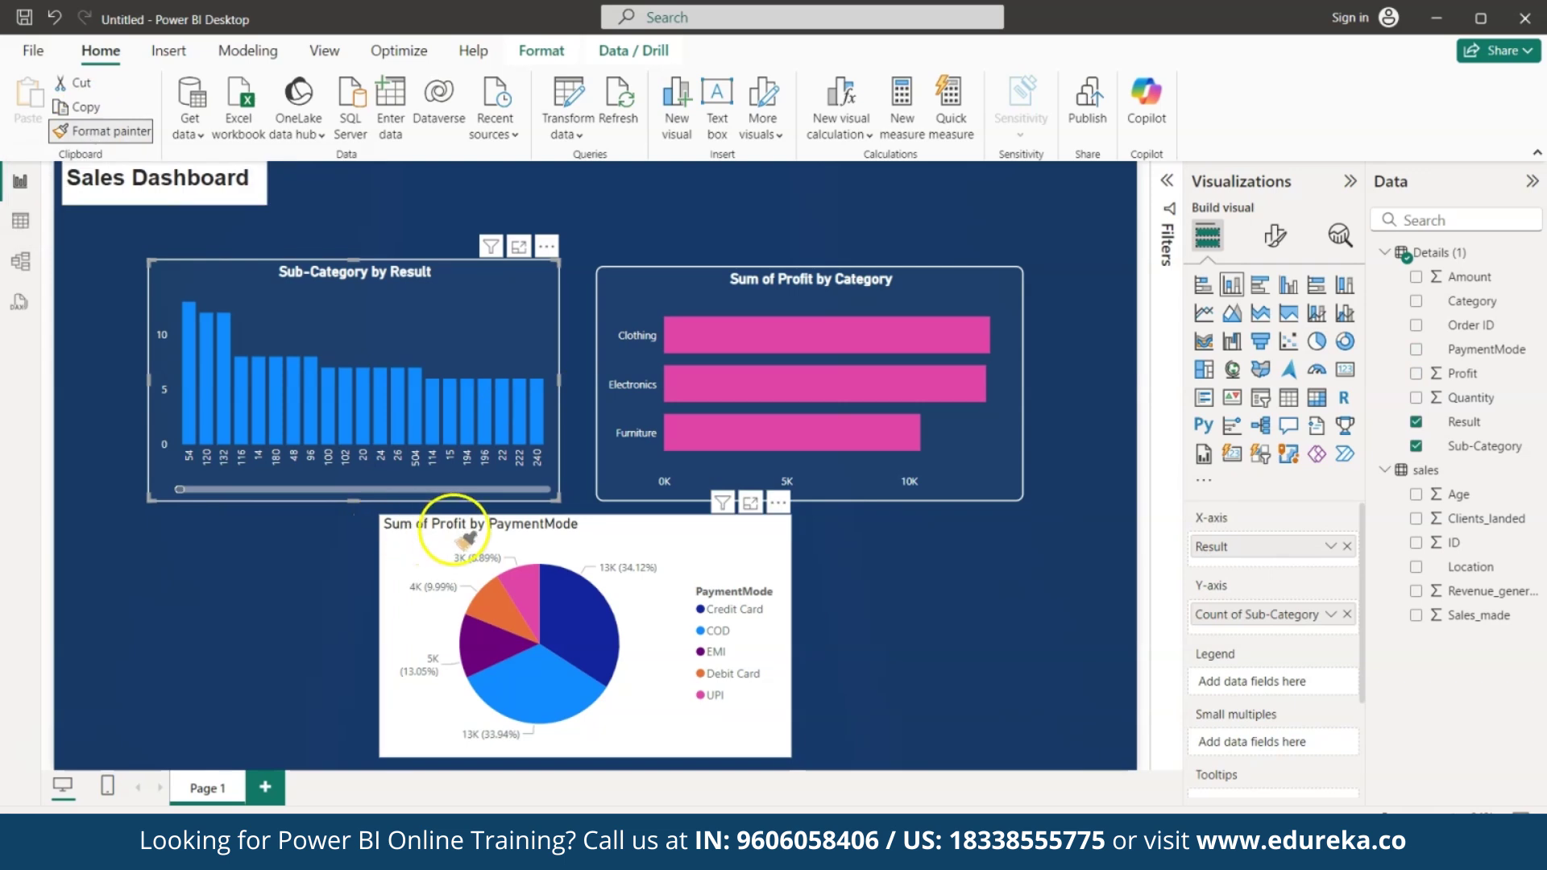
click(689, 544)
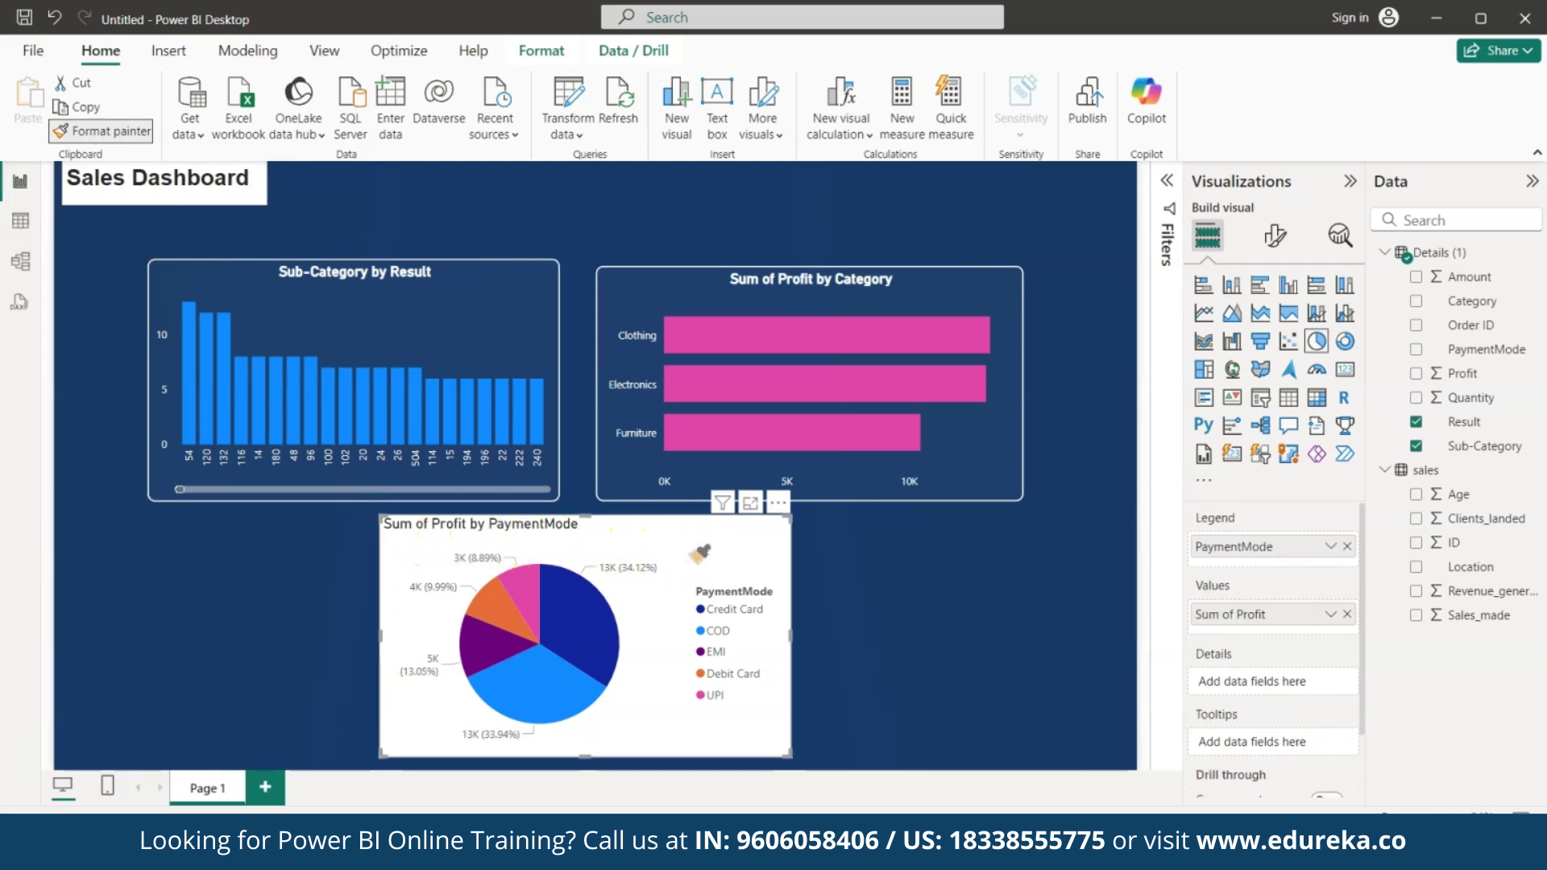
click(839, 592)
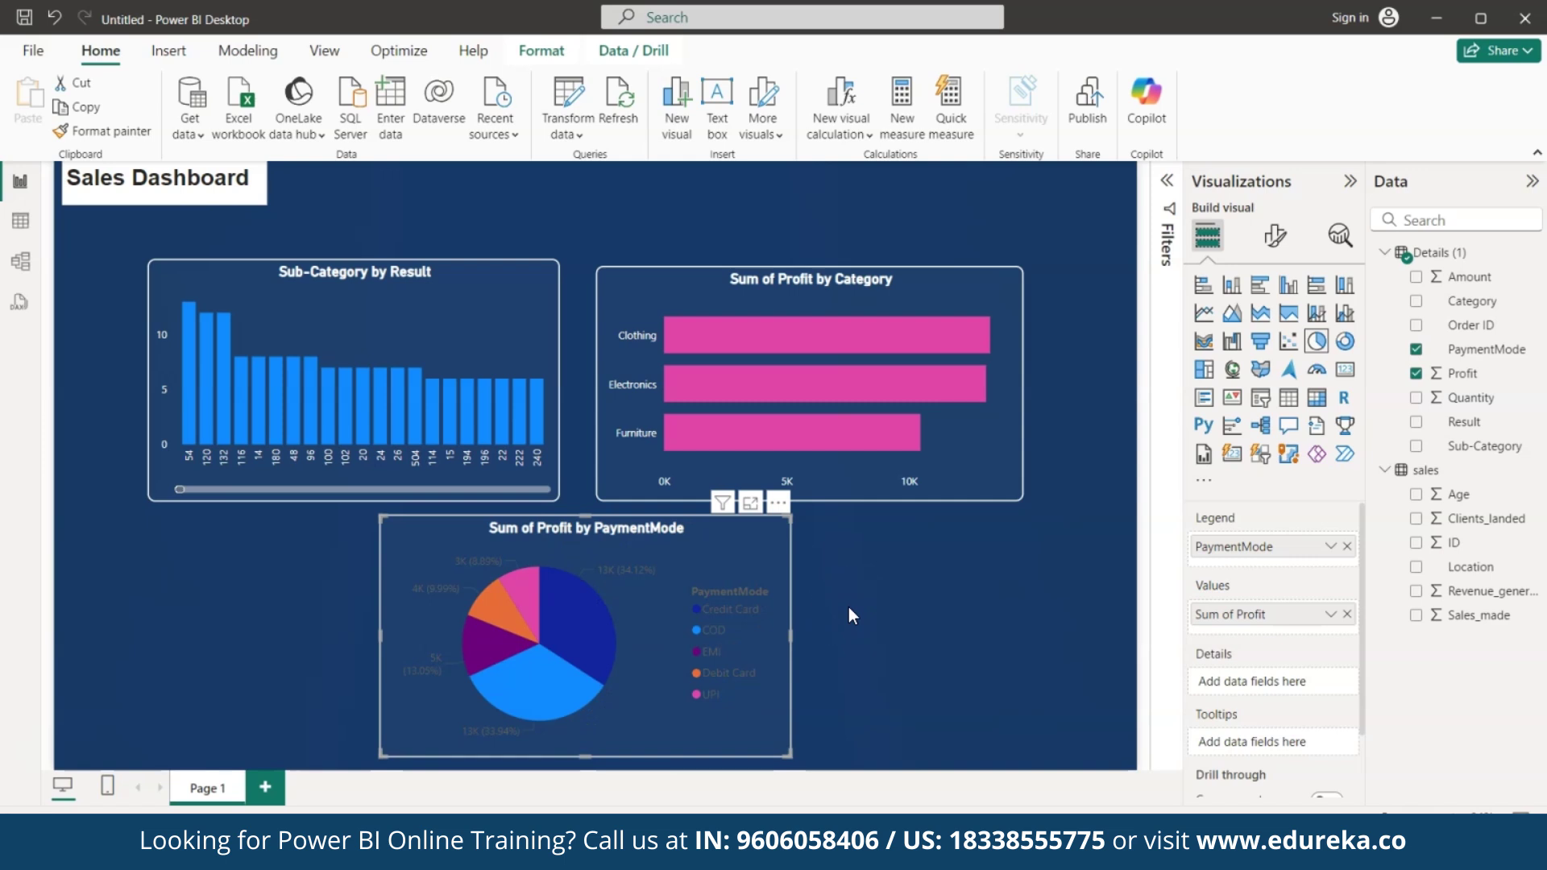
Set the color of the pie chart's detail label values to white.
click(1275, 236)
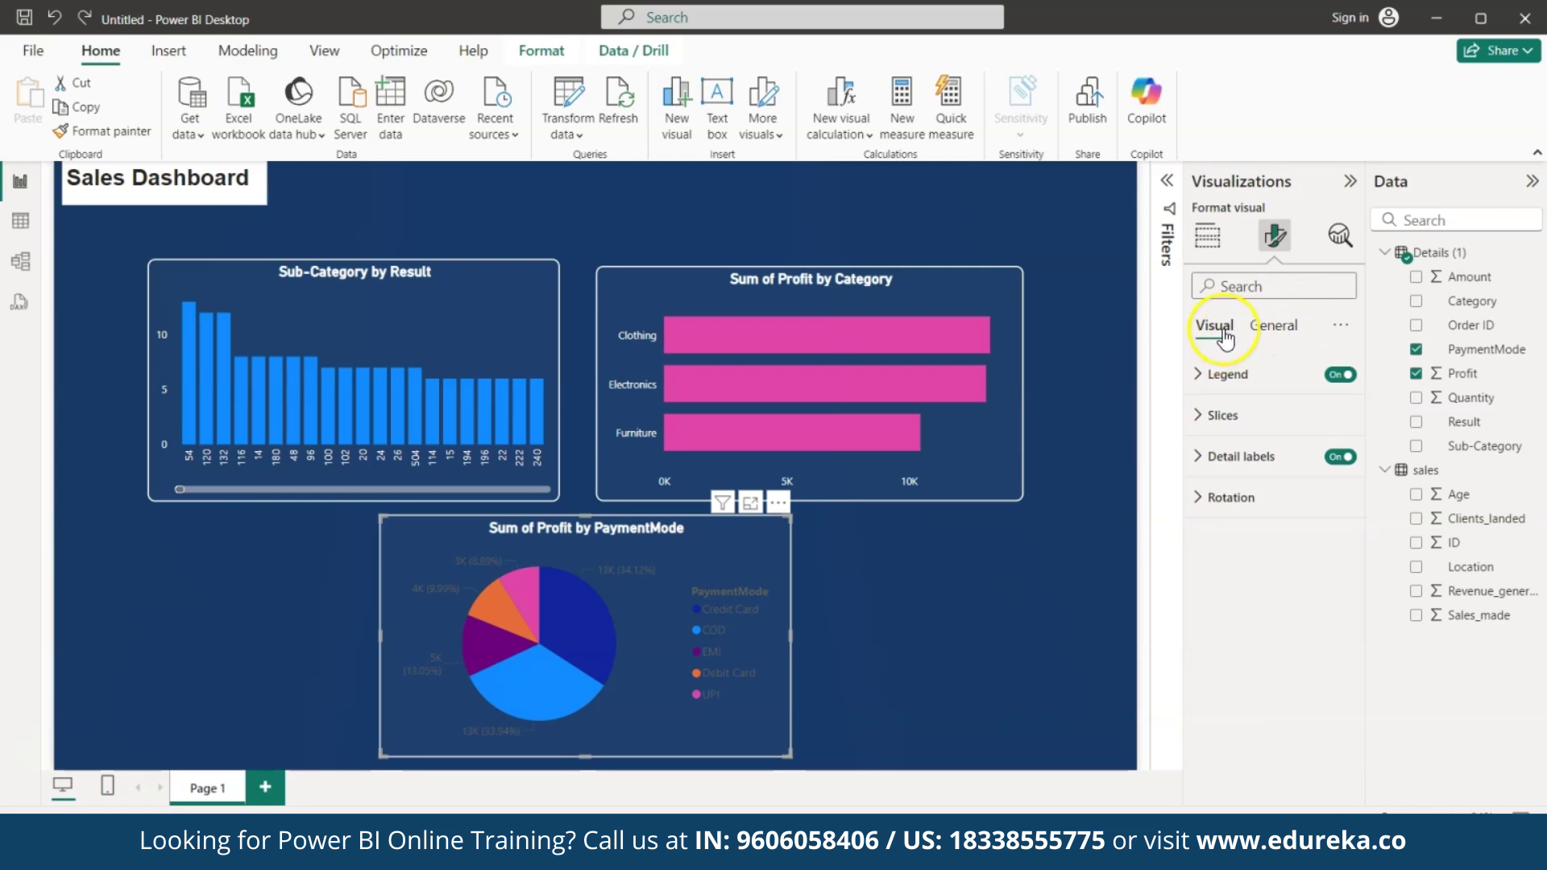
click(1196, 461)
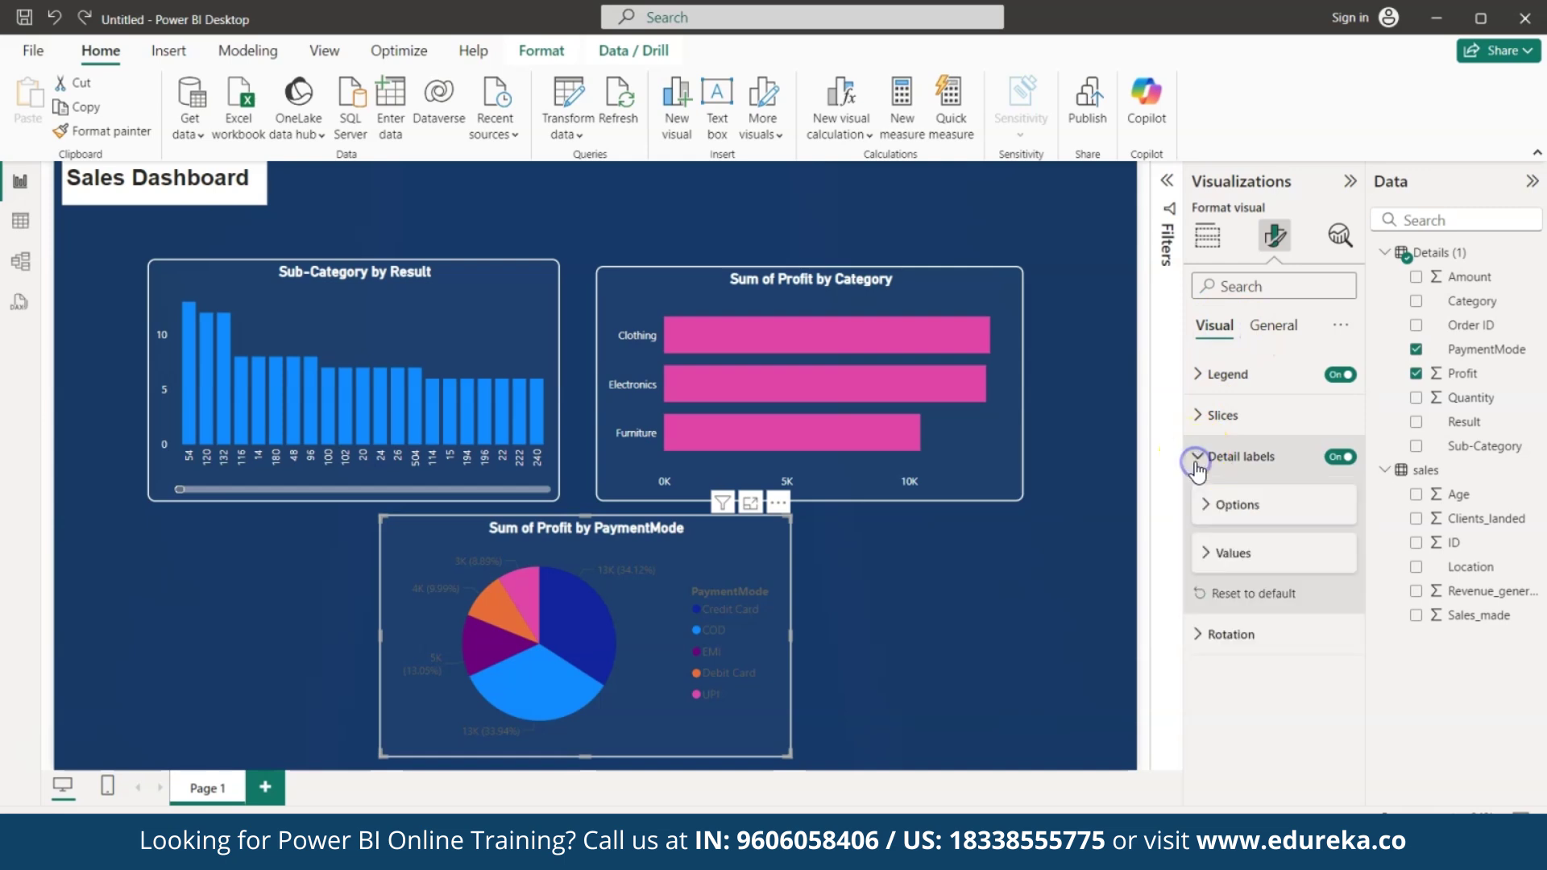
click(1203, 556)
scroll(1256, 627, down, 1)
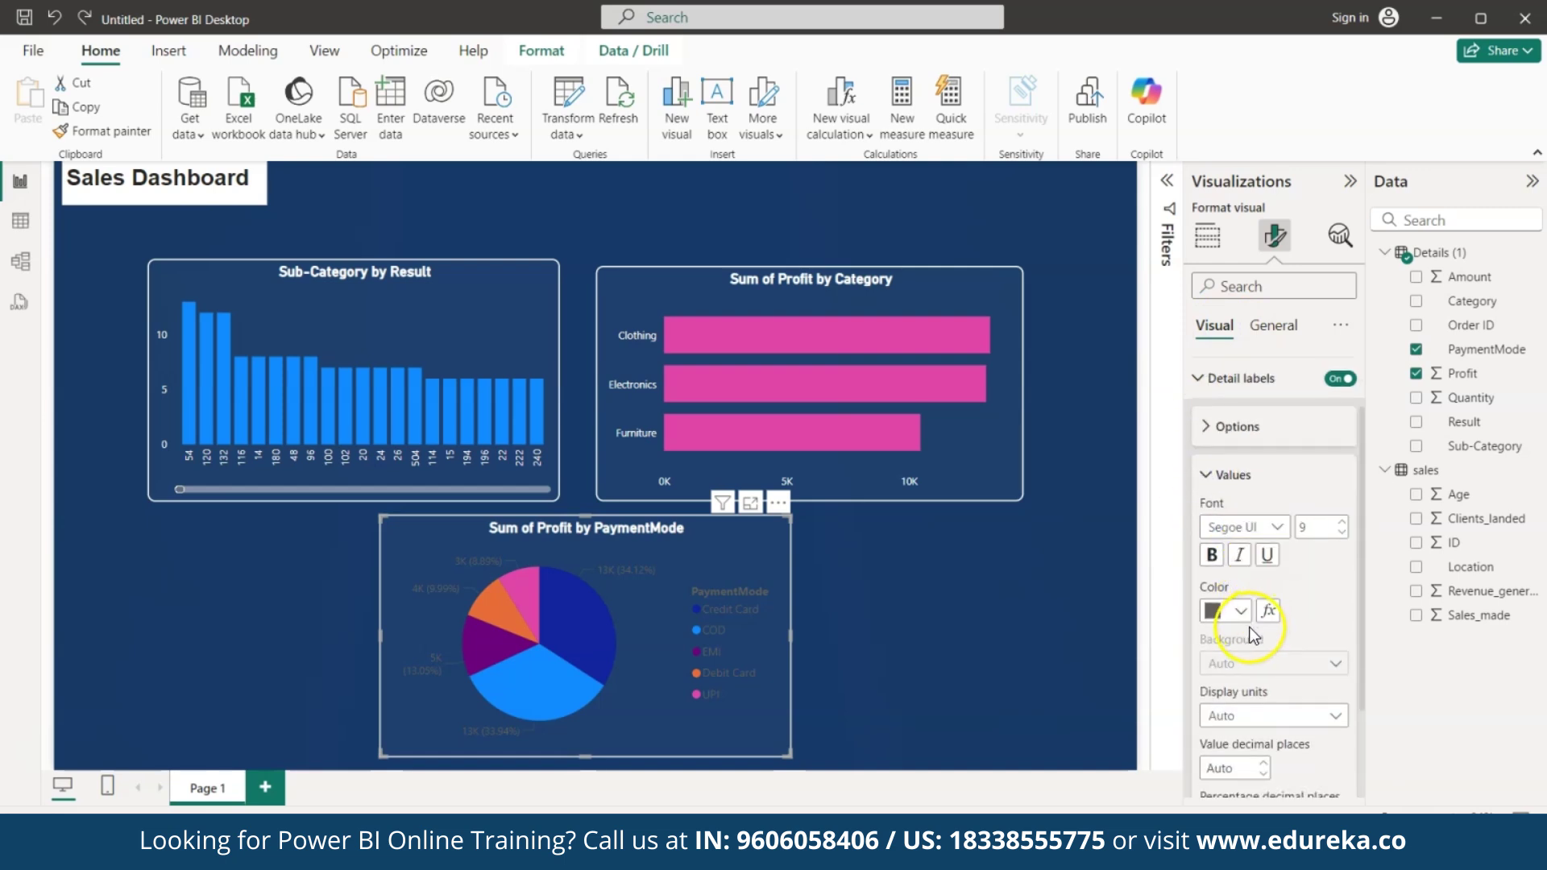
click(1241, 611)
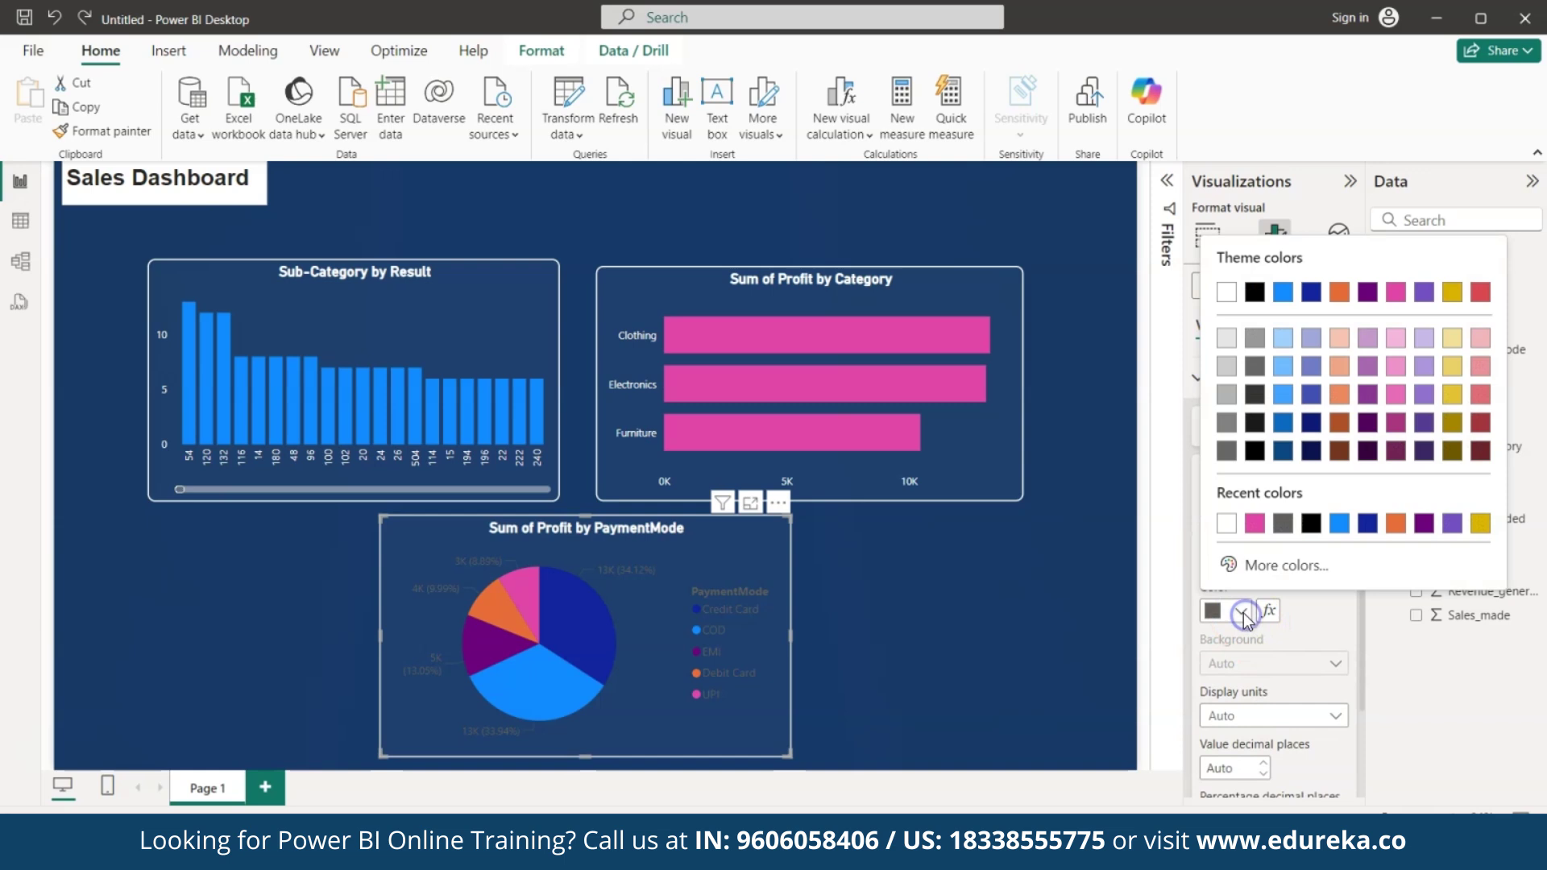
click(1229, 528)
scroll(1231, 534, up, 1)
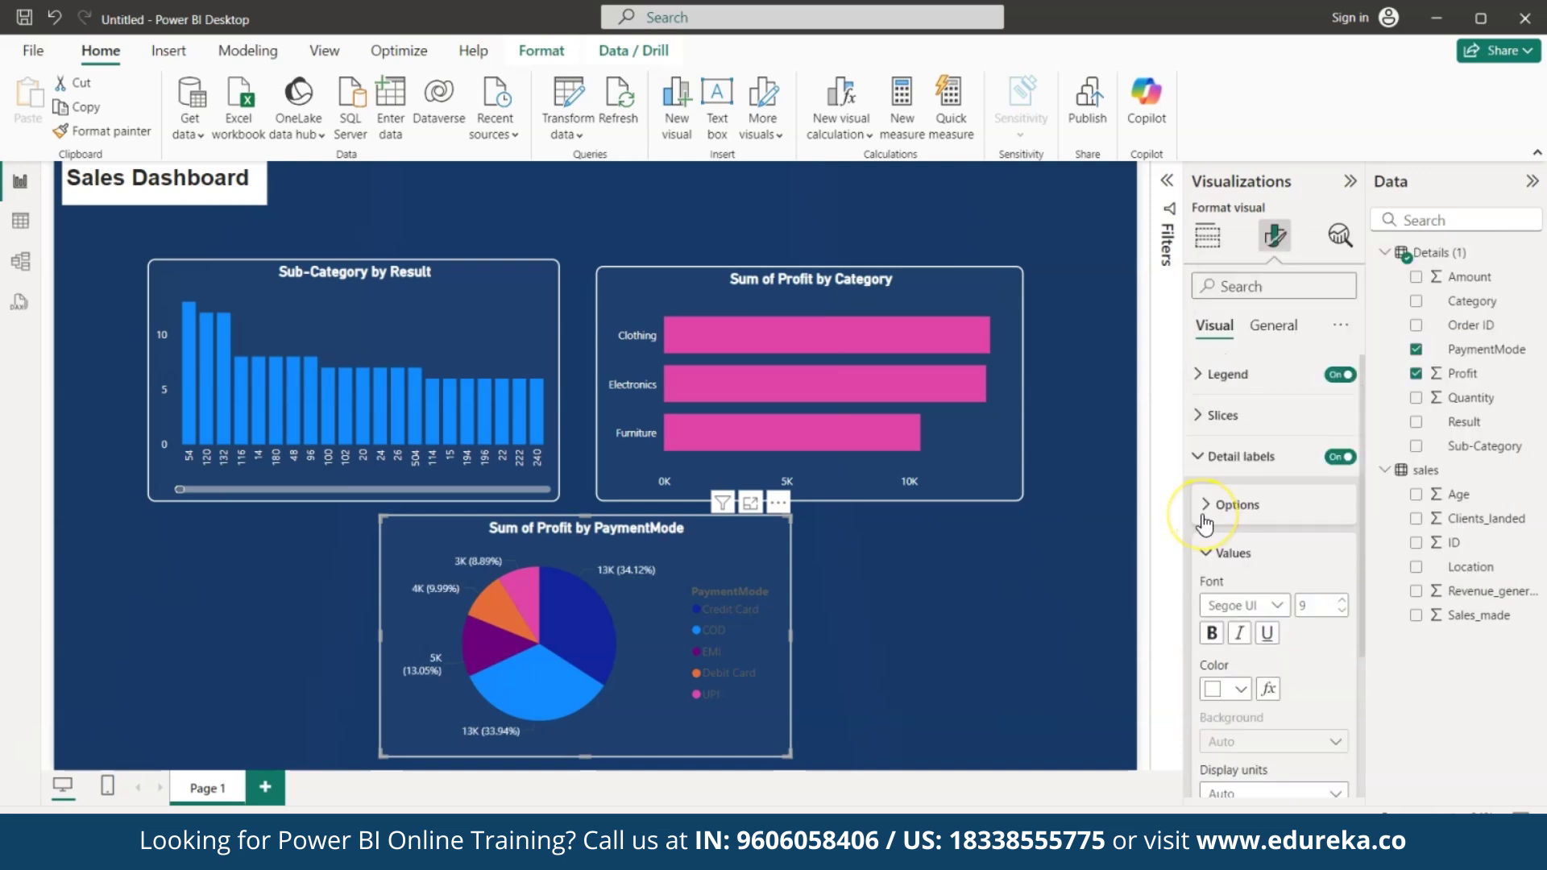
Set the pie chart's detail label contents to Category, percent of total.
click(1206, 506)
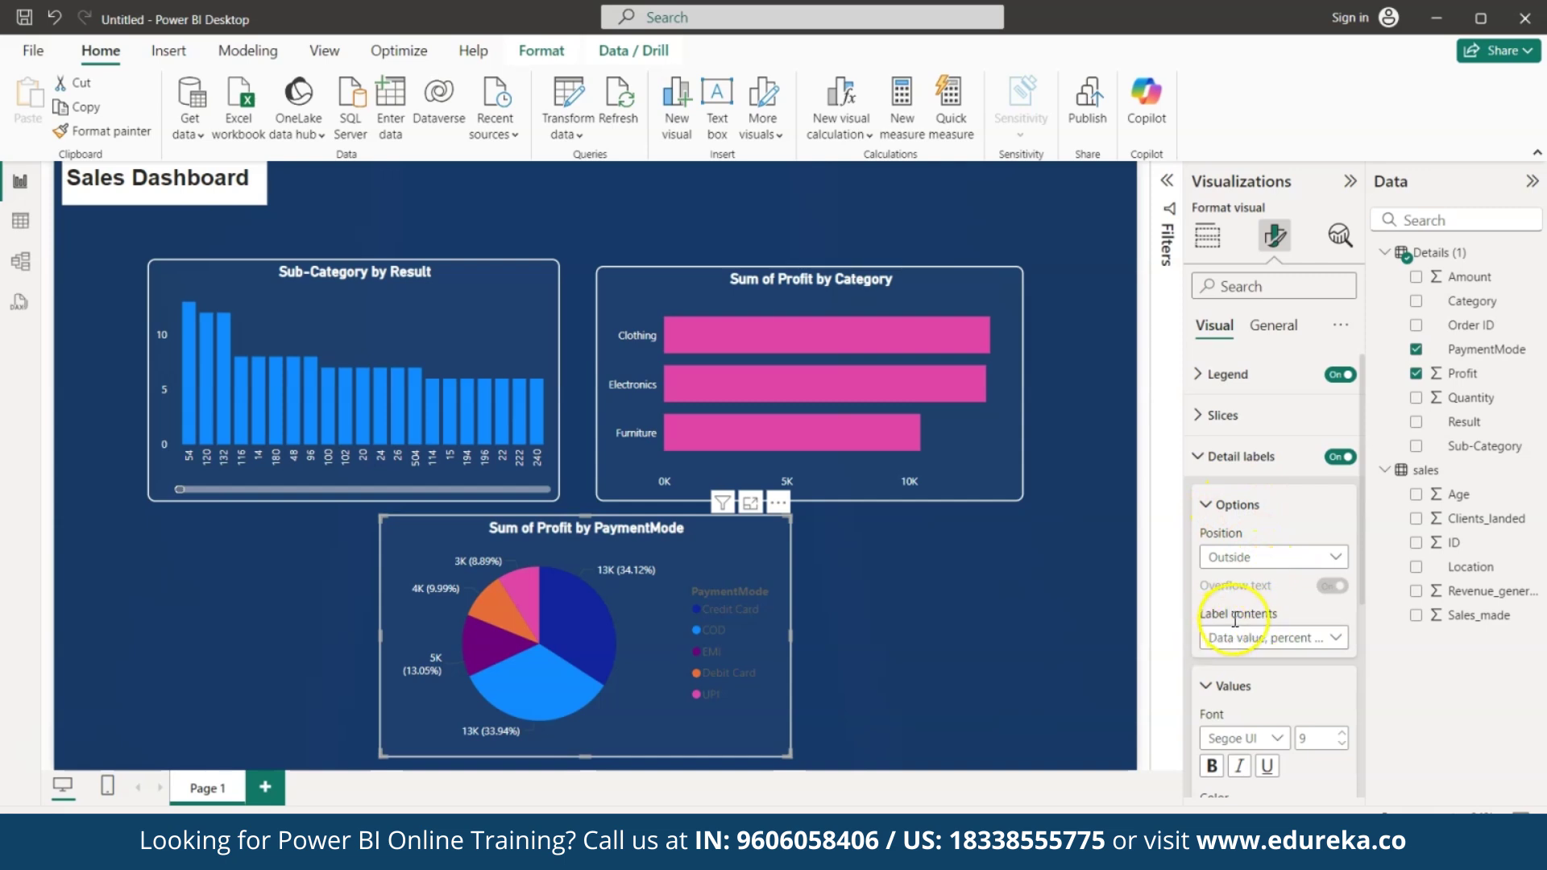
click(1338, 638)
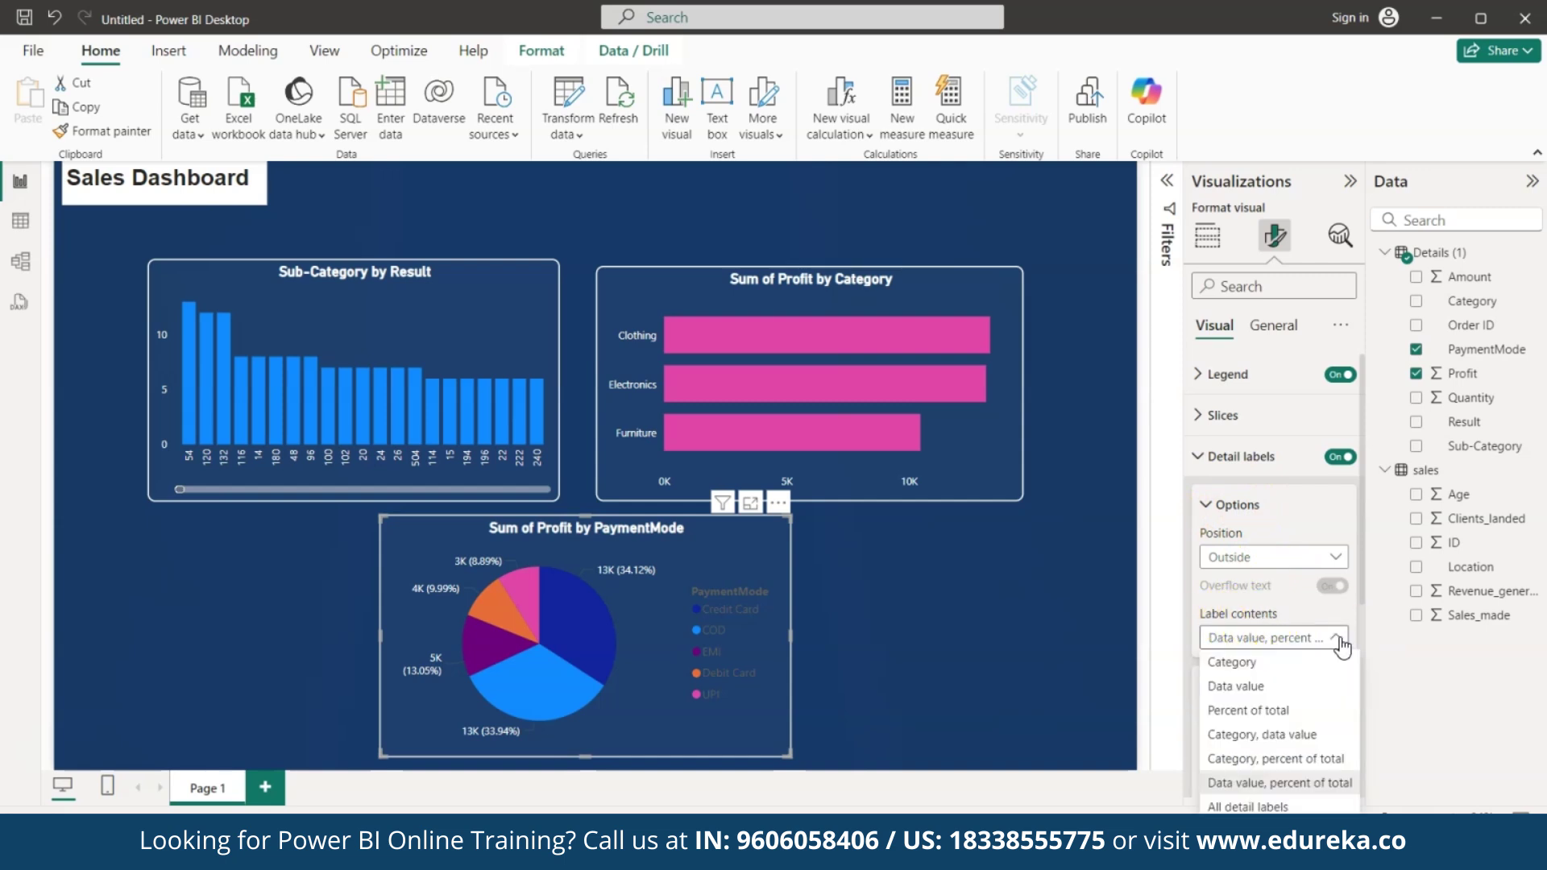
click(1285, 759)
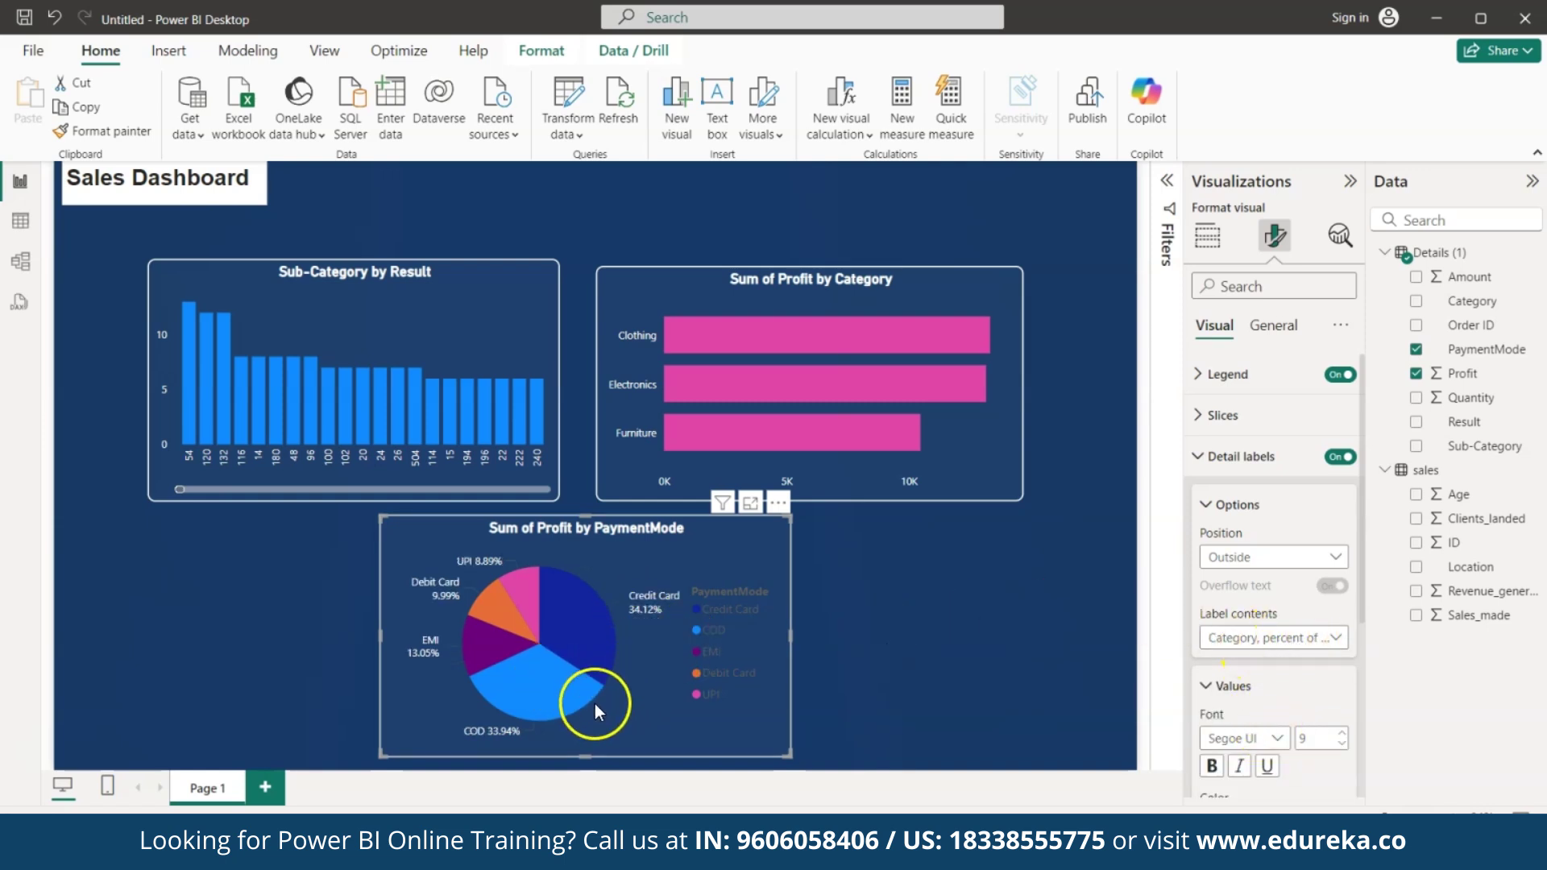
click(1206, 505)
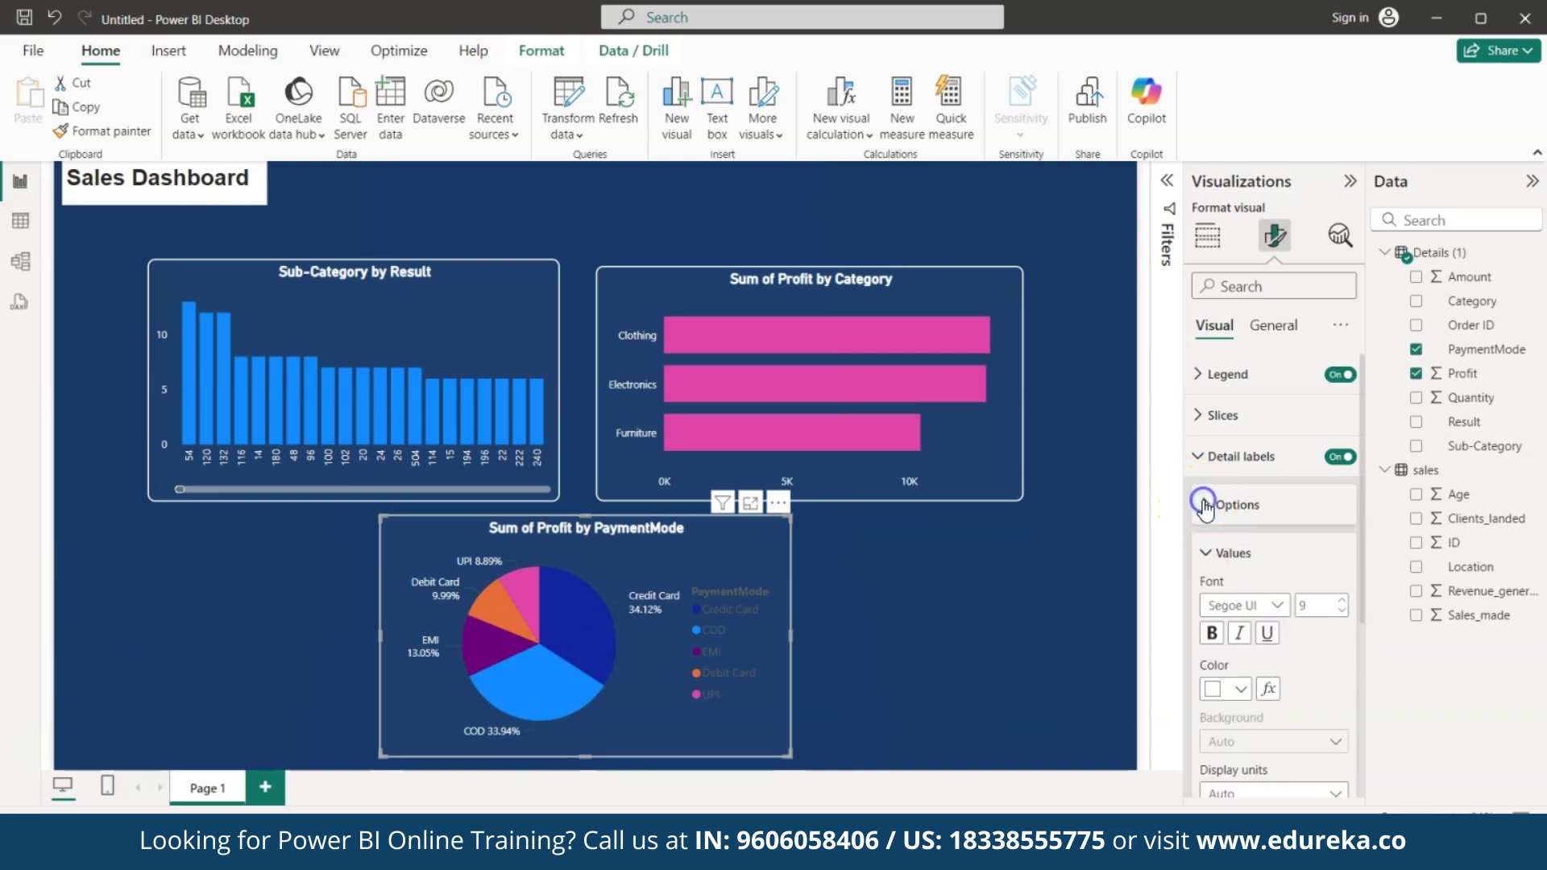
click(1202, 458)
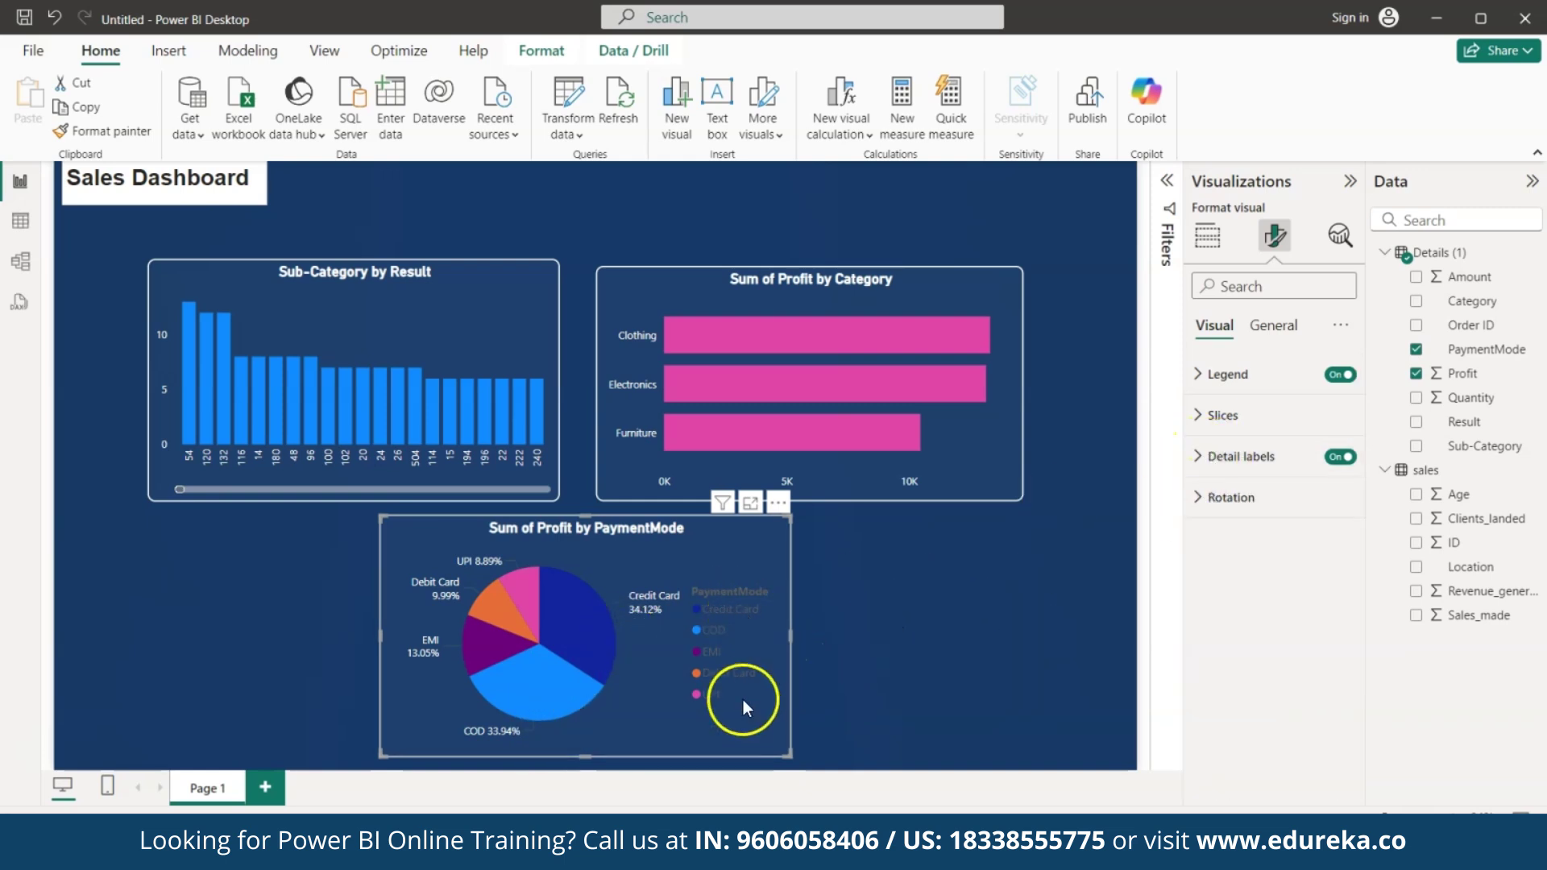
Turn off the legend of the Sum of Profit by PaymentMode pie chart.
click(1209, 379)
click(1338, 376)
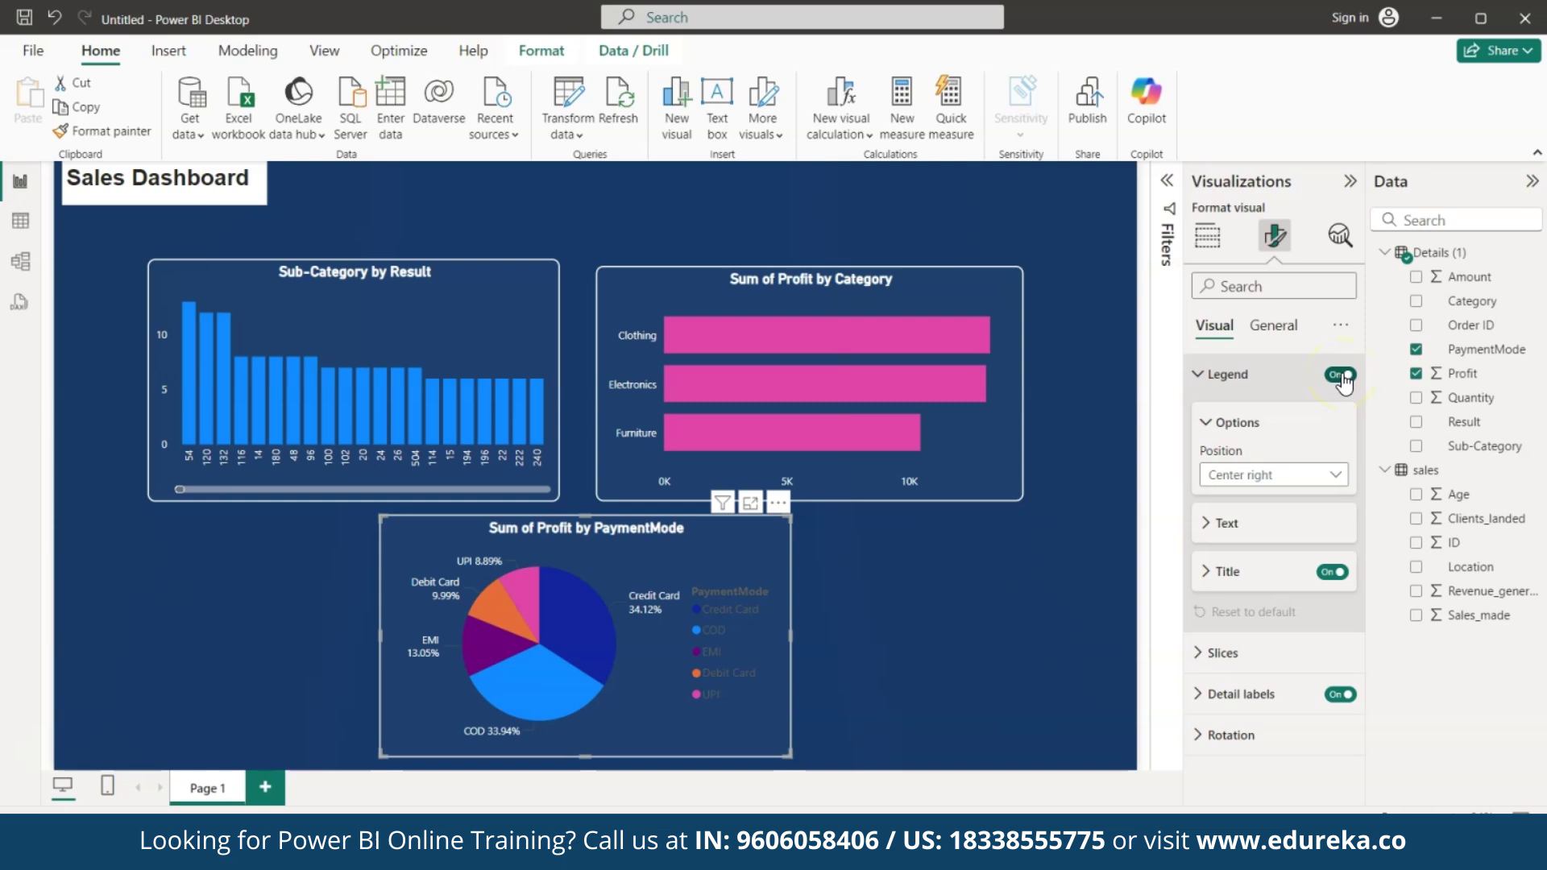
click(1340, 375)
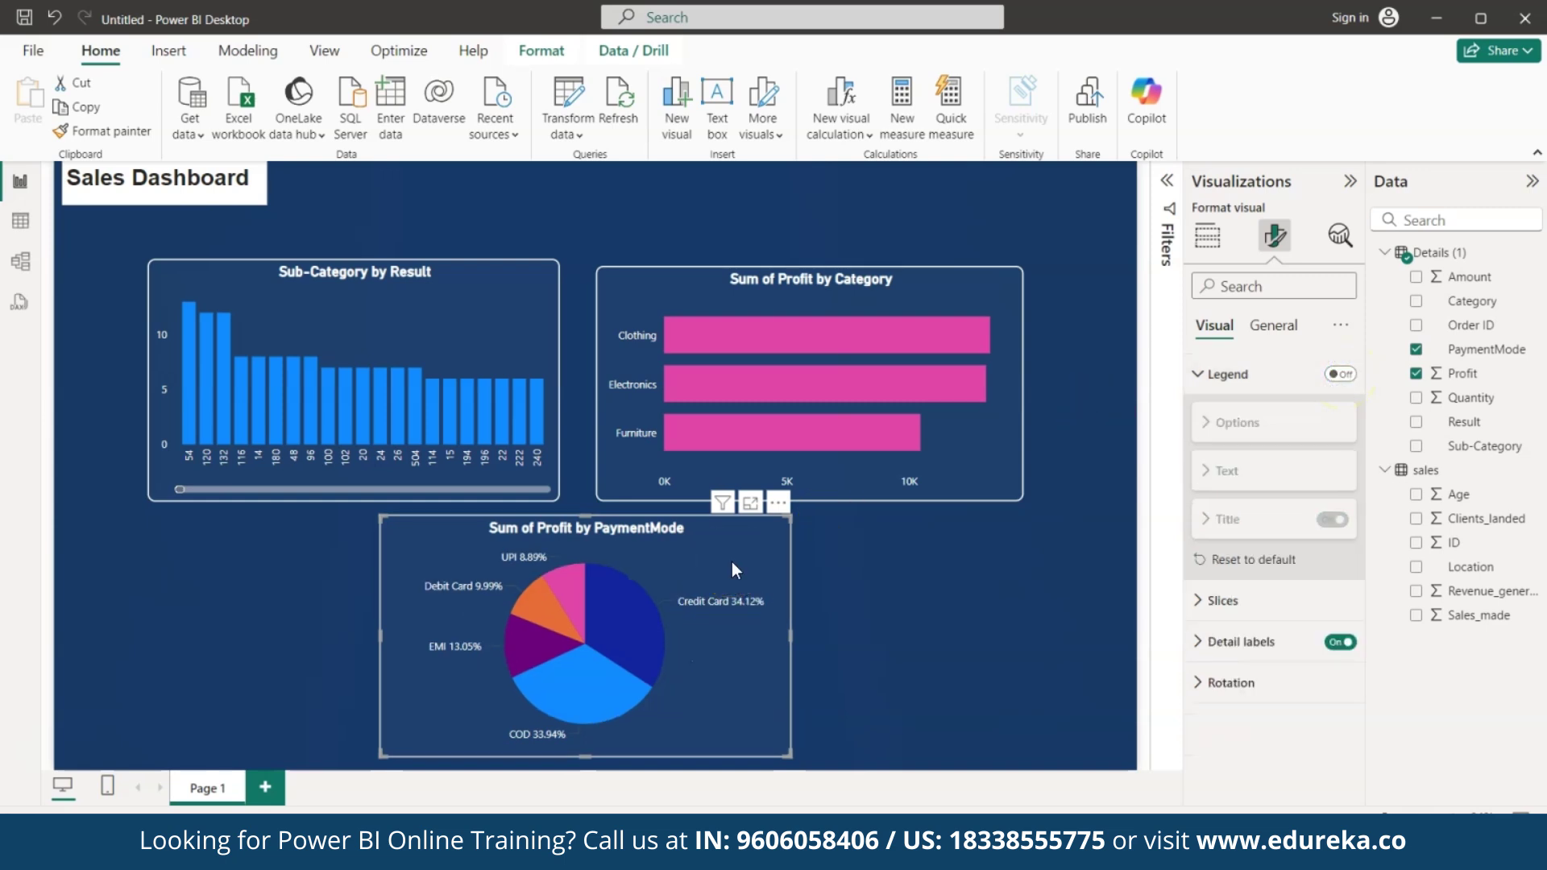
click(982, 587)
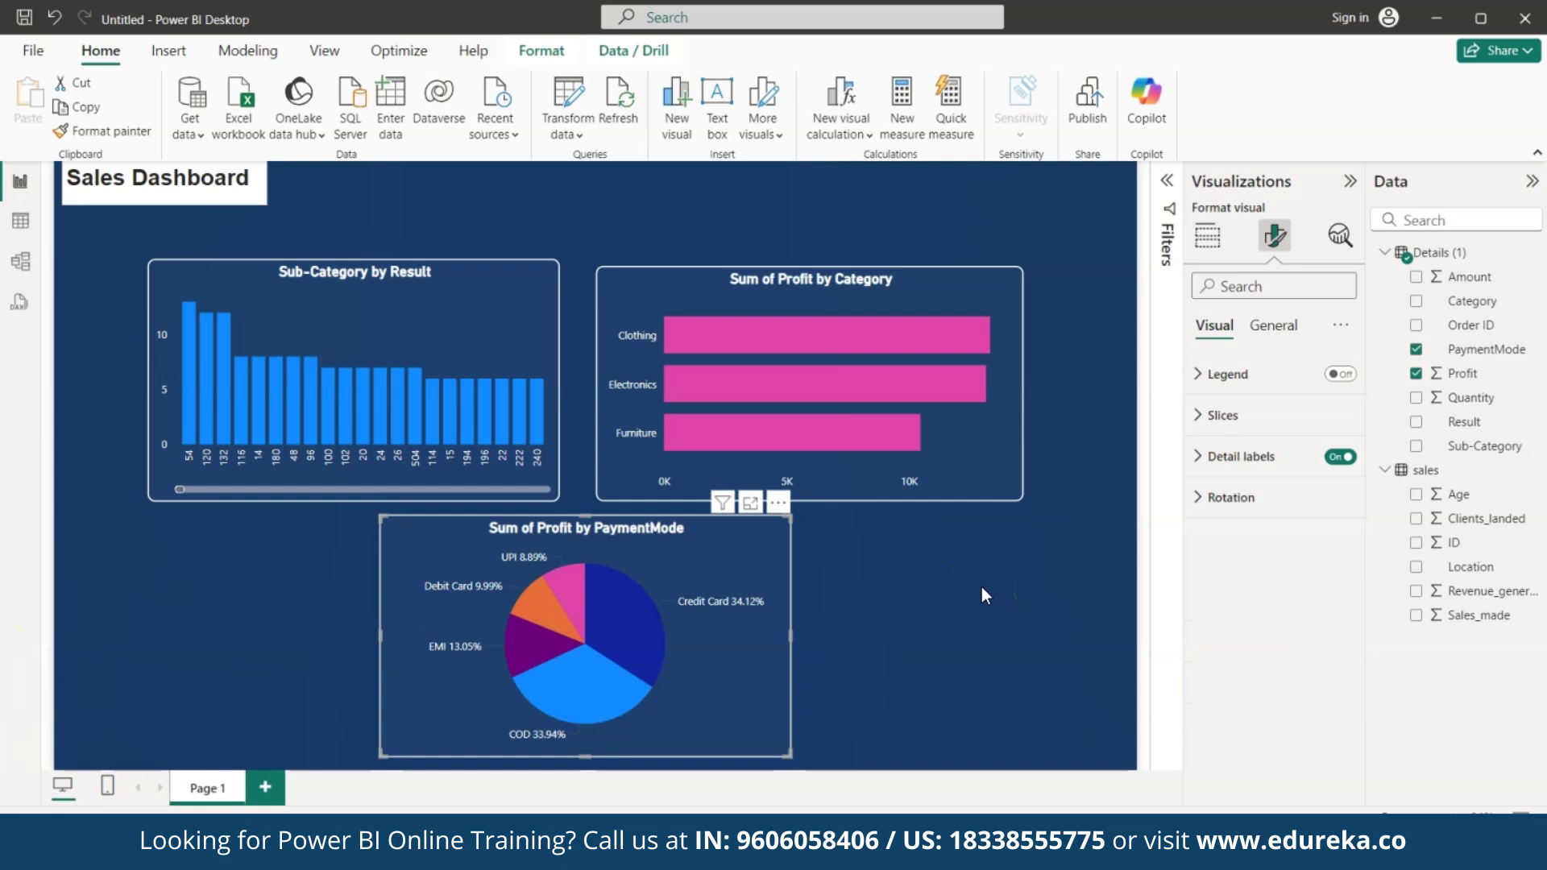
Review the slice color settings for each payment mode in the pie chart.
click(1204, 415)
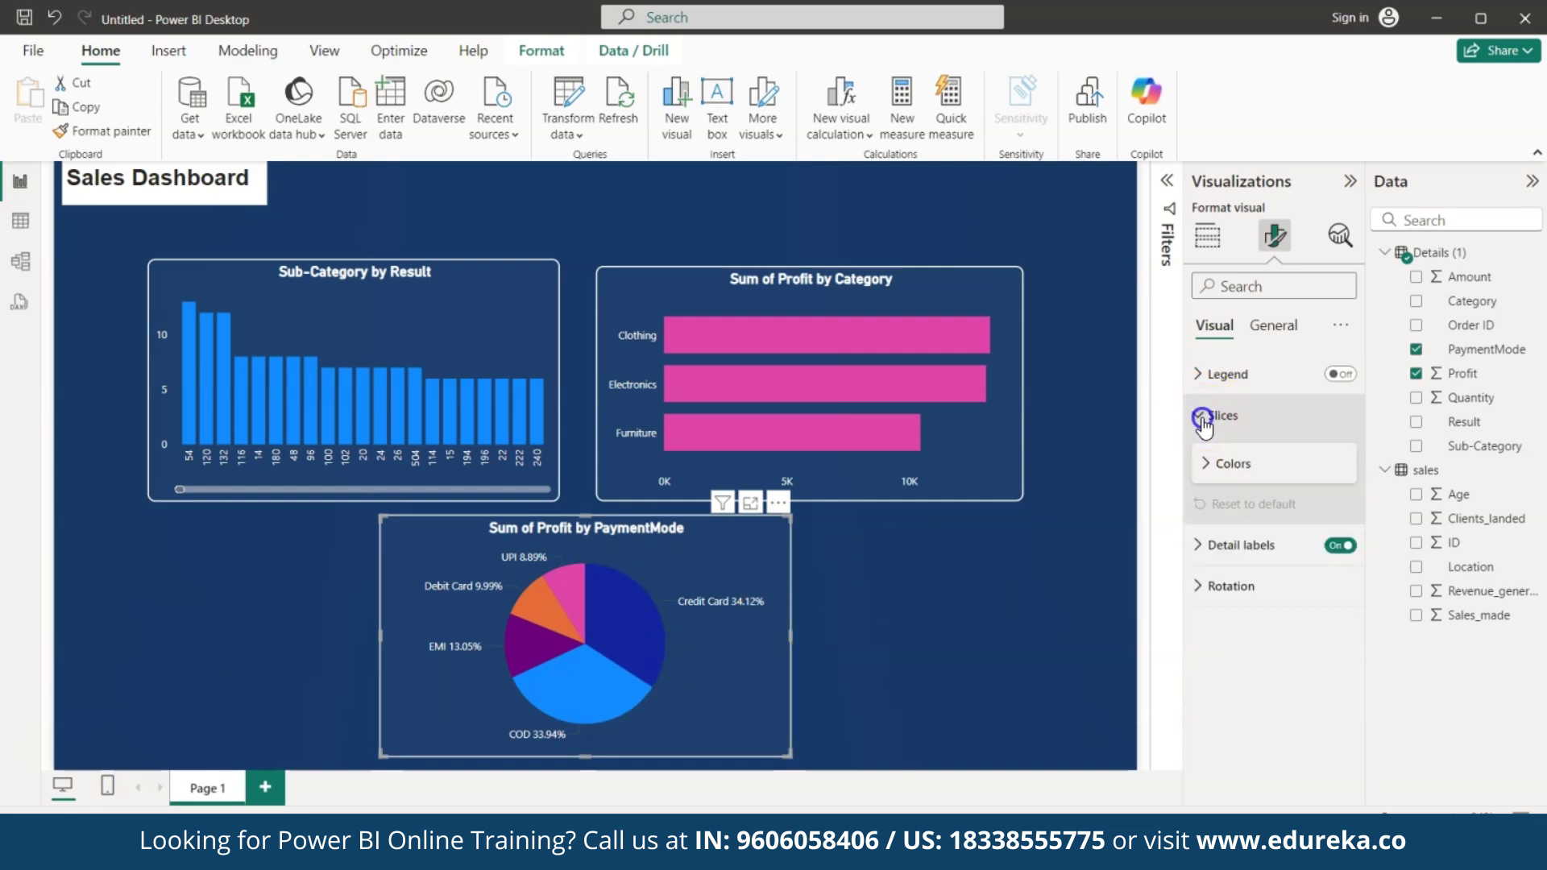
click(1217, 474)
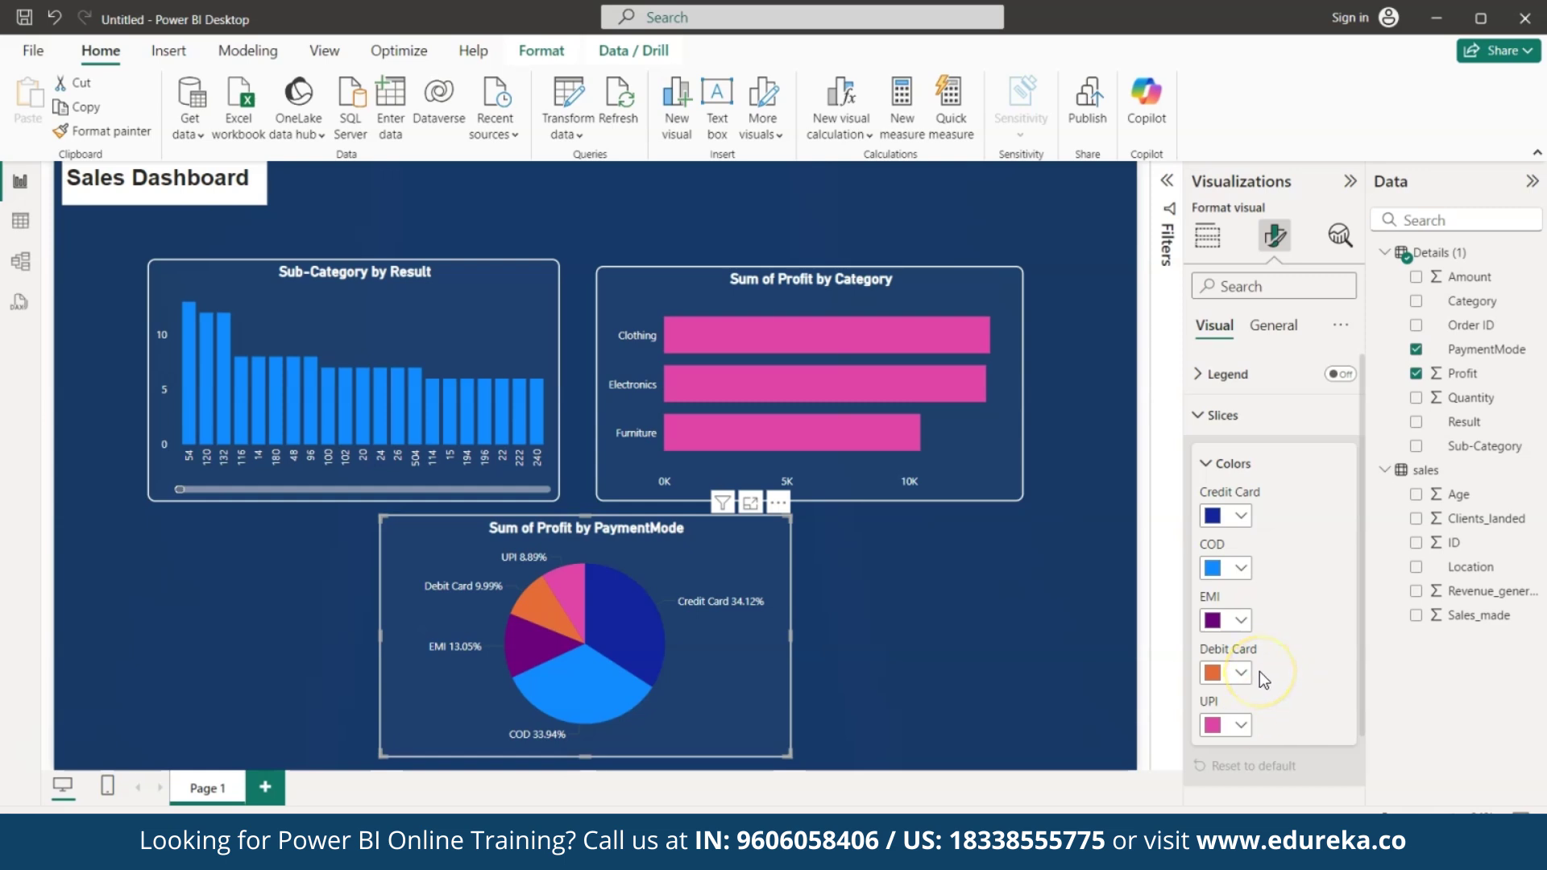
scroll(1259, 670, down, 2)
Copy the column chart's formatting onto the Sales Dashboard title text box with Format painter.
click(451, 274)
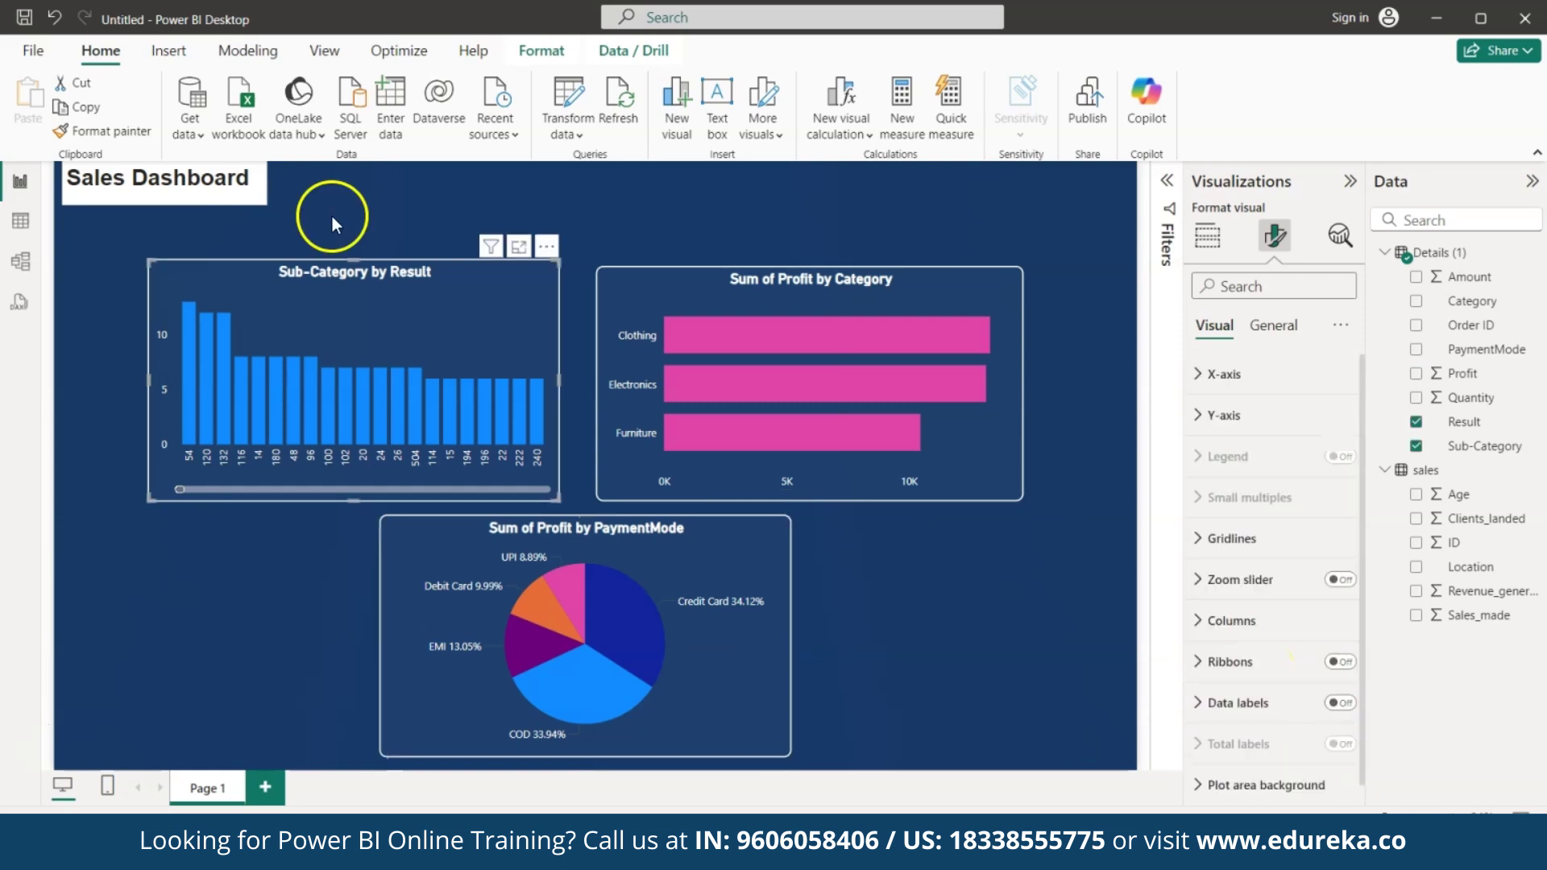
click(230, 203)
click(253, 304)
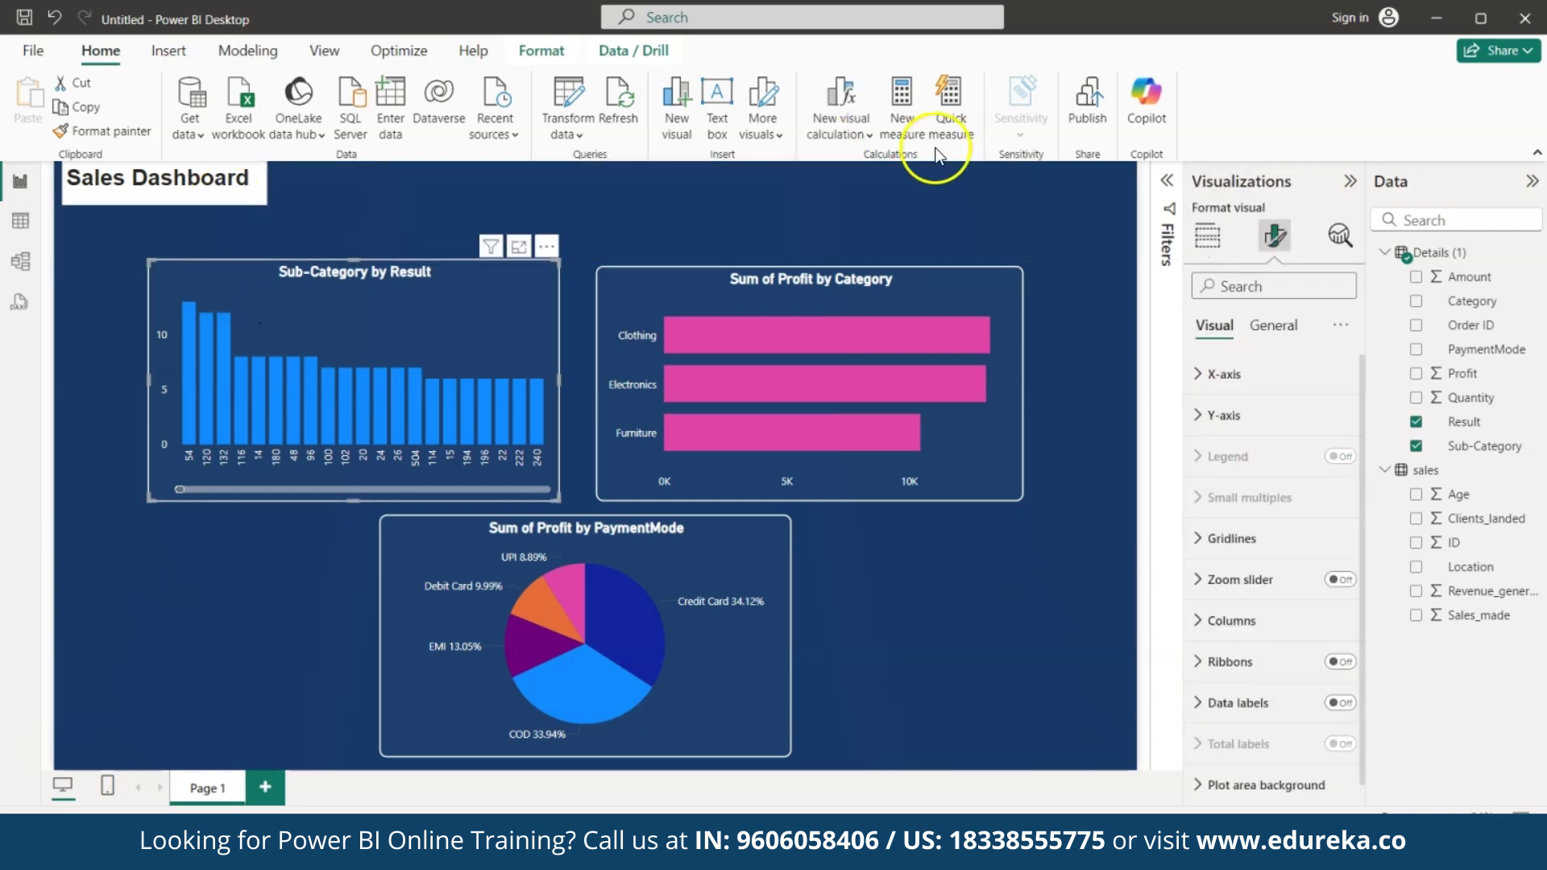
click(108, 133)
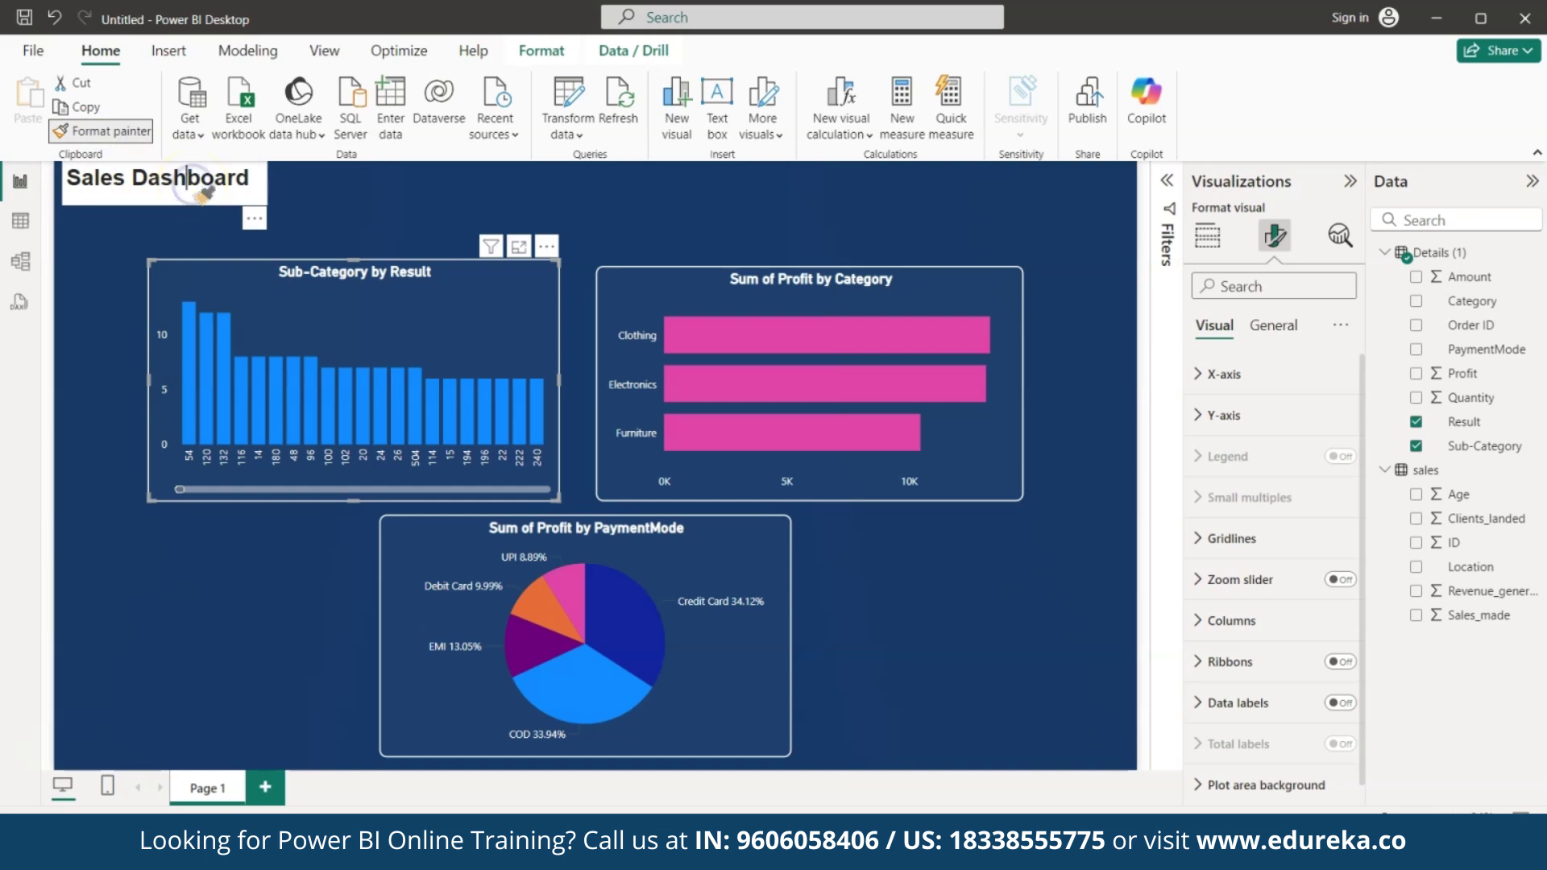
click(201, 190)
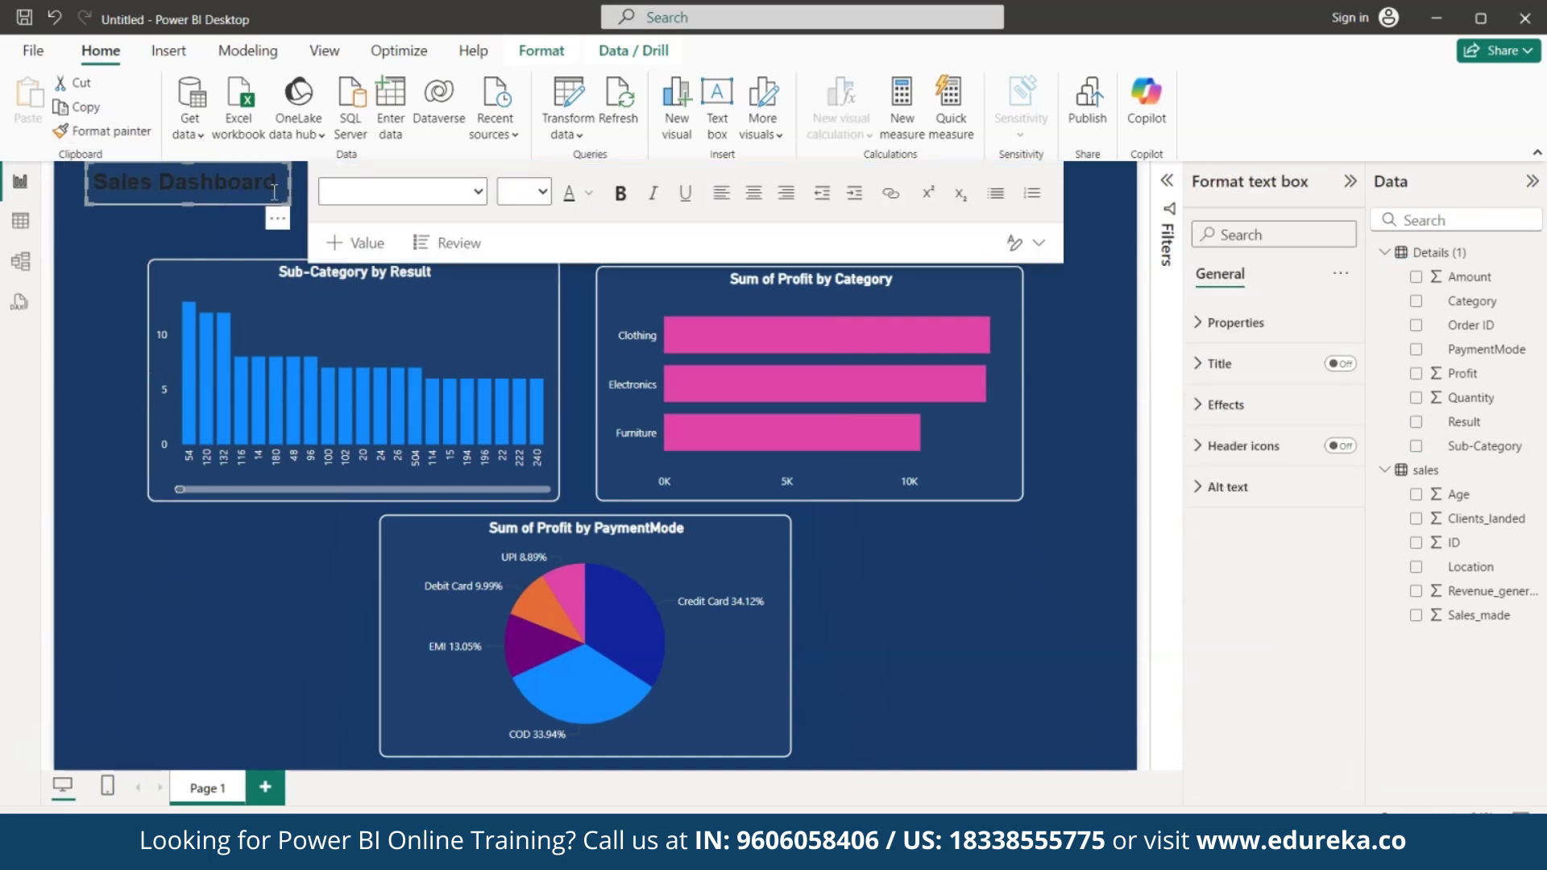
Change the font color of the Sales Dashboard title text to white.
drag(274, 191, 89, 184)
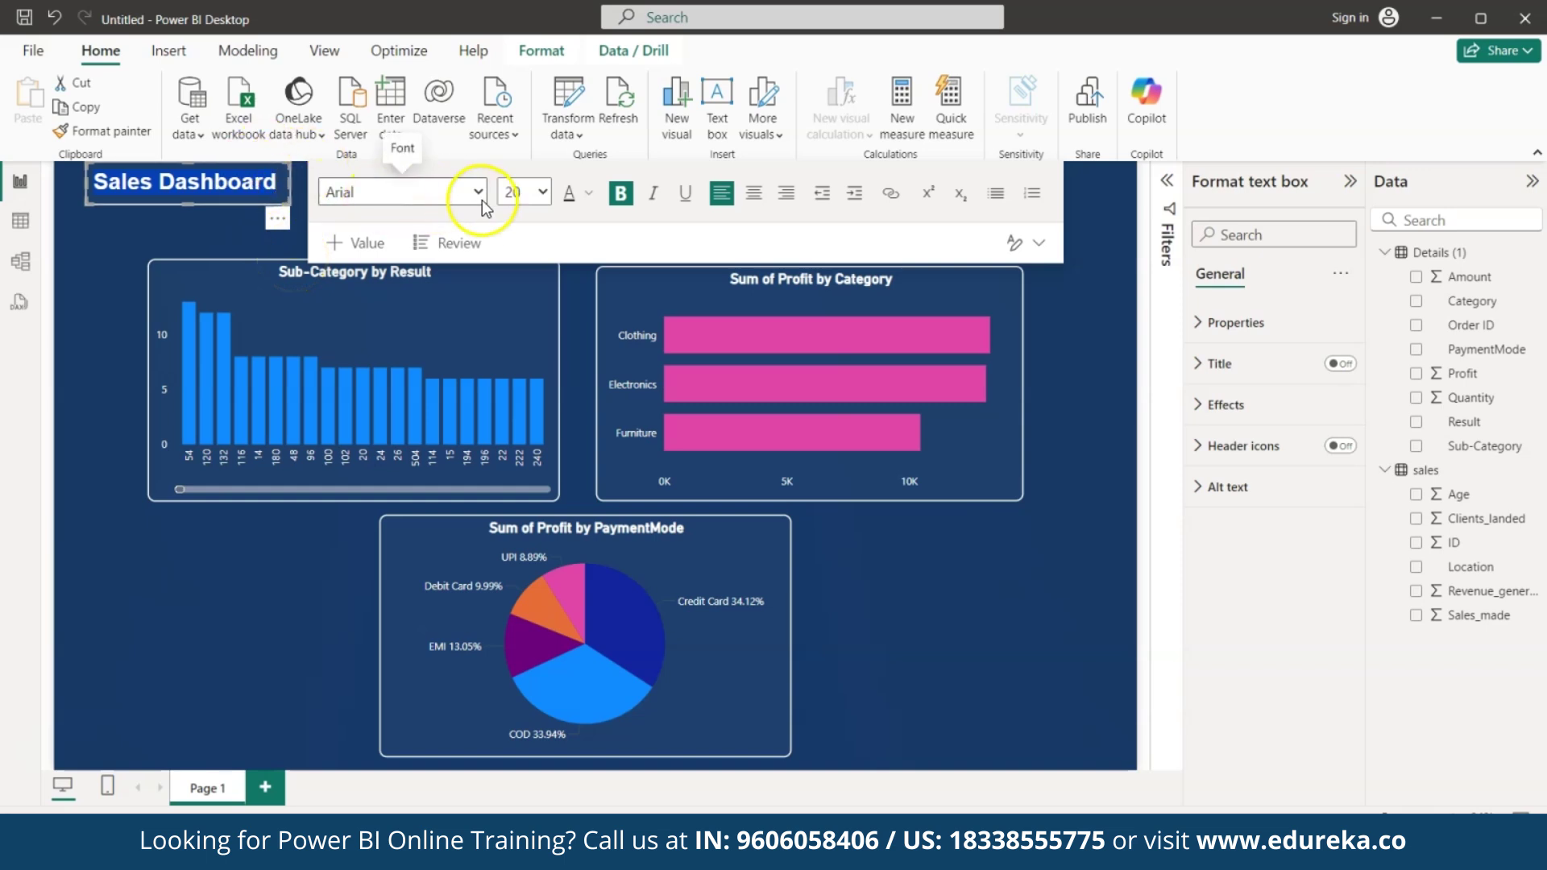
click(589, 193)
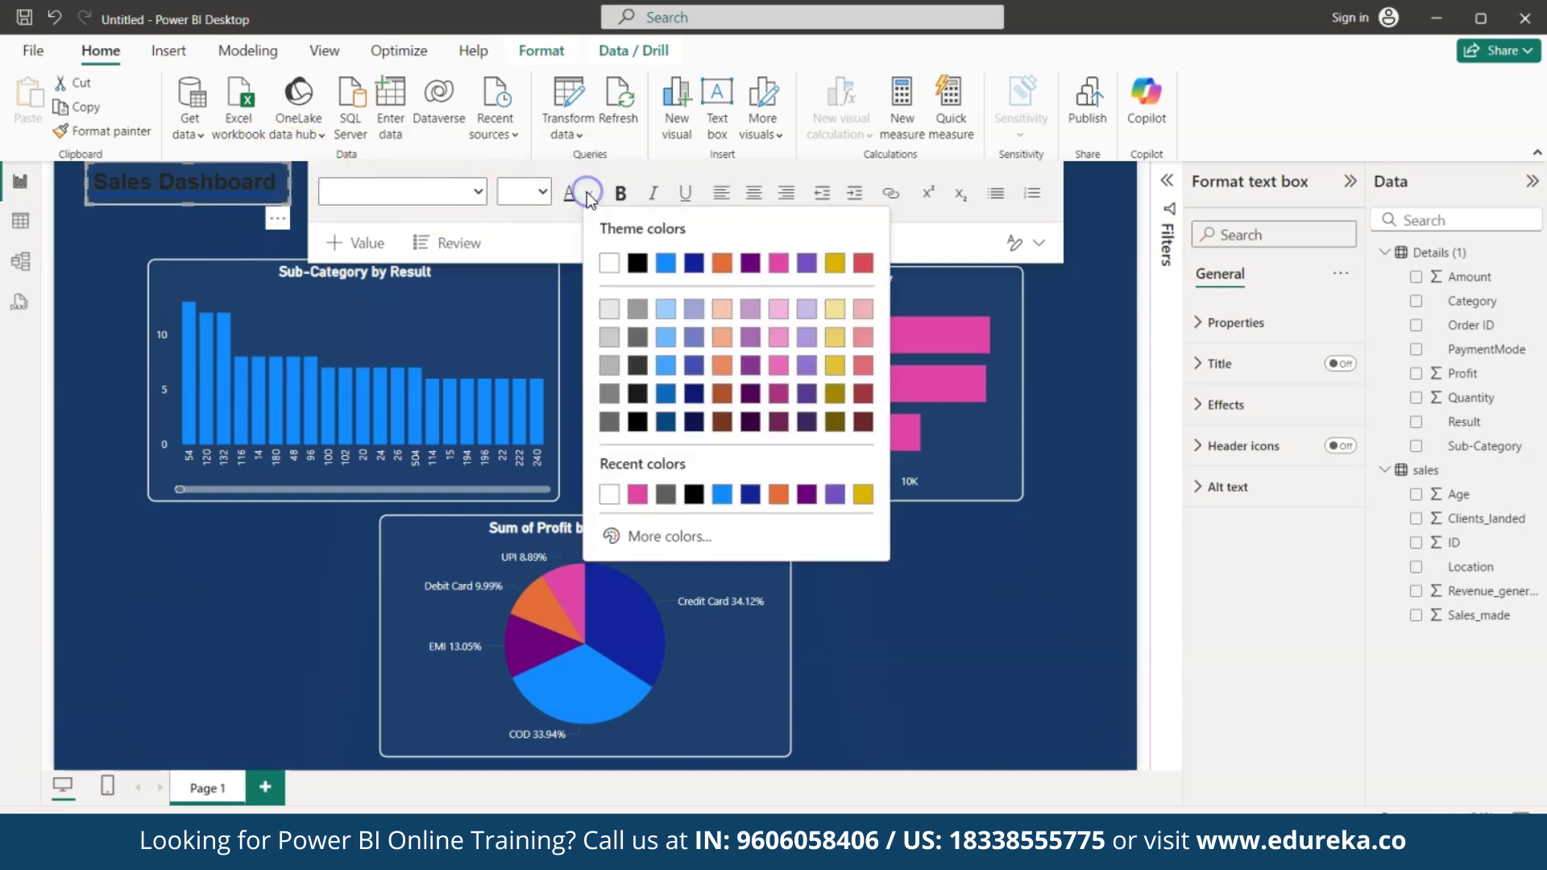
click(610, 265)
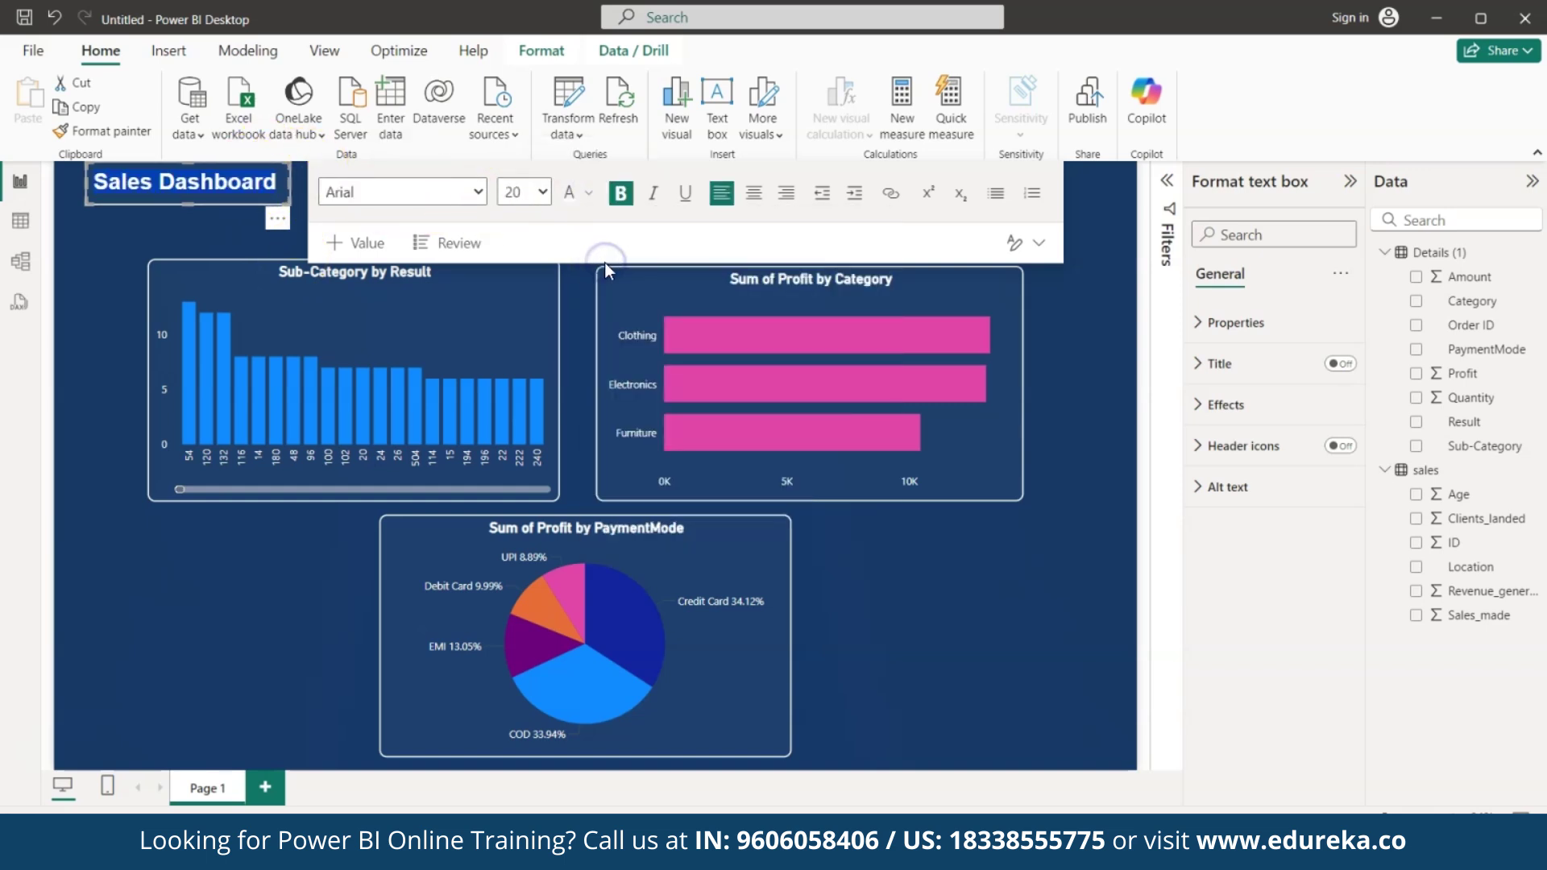
click(272, 232)
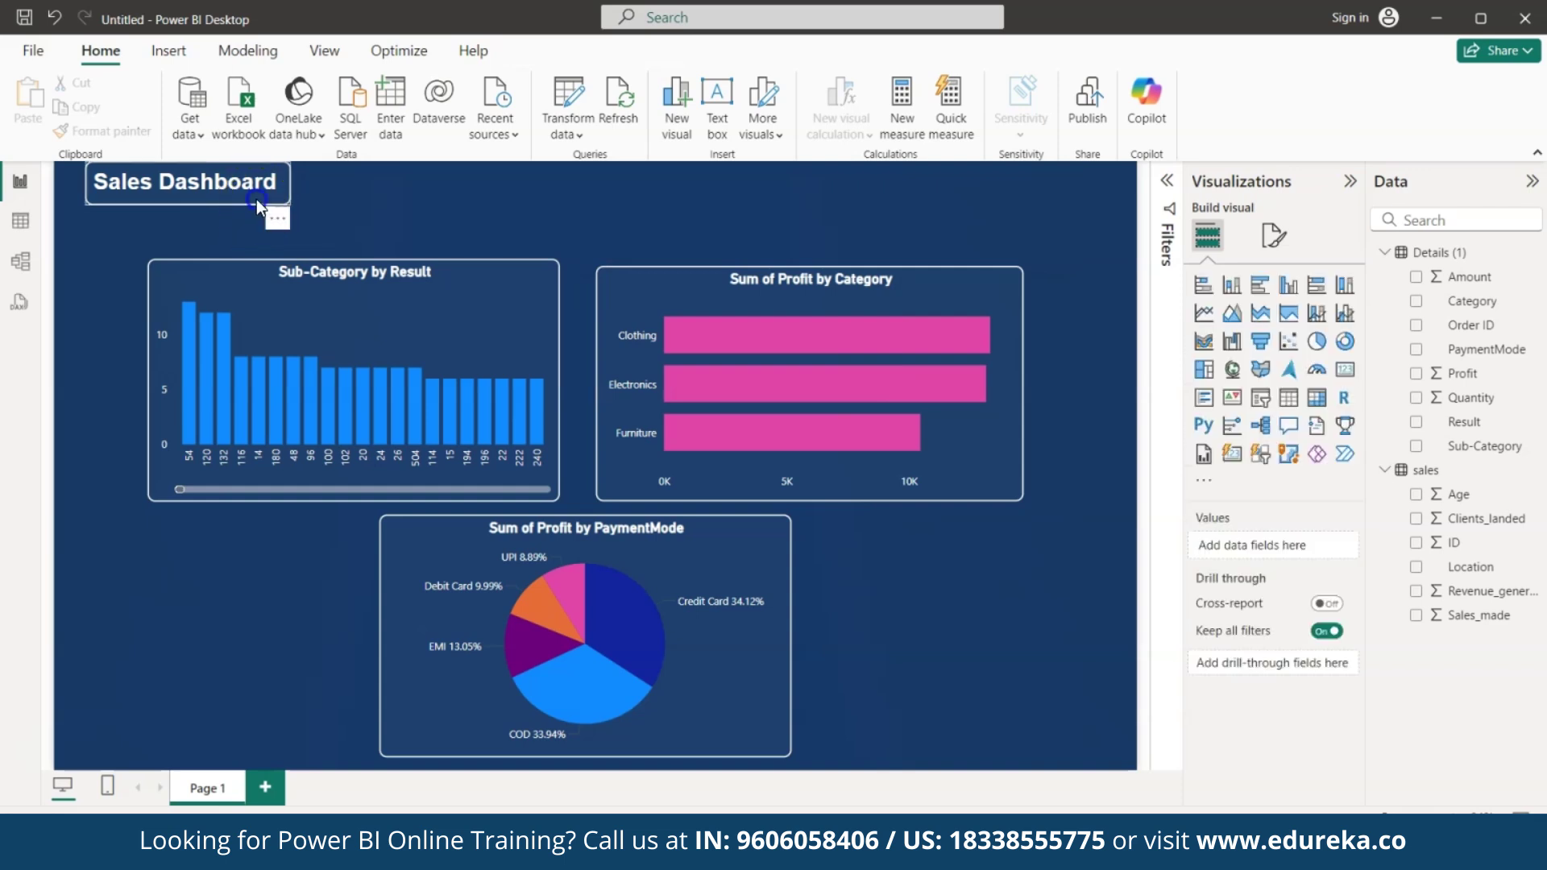
Move the Sales Dashboard title box to the center of the page, just above the column and bar charts.
drag(254, 198, 639, 230)
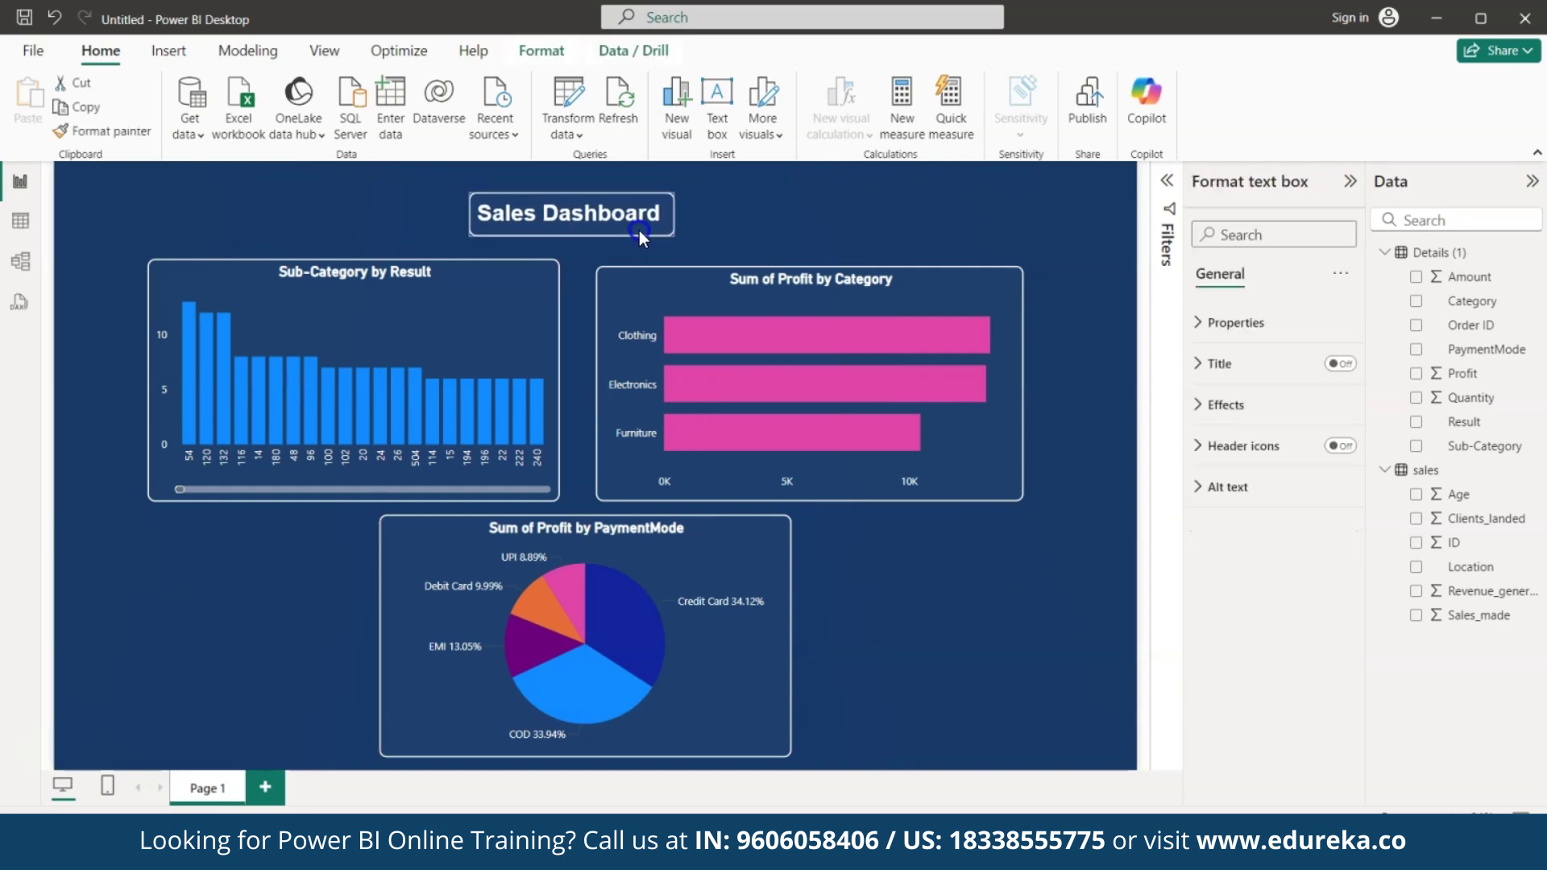
click(822, 226)
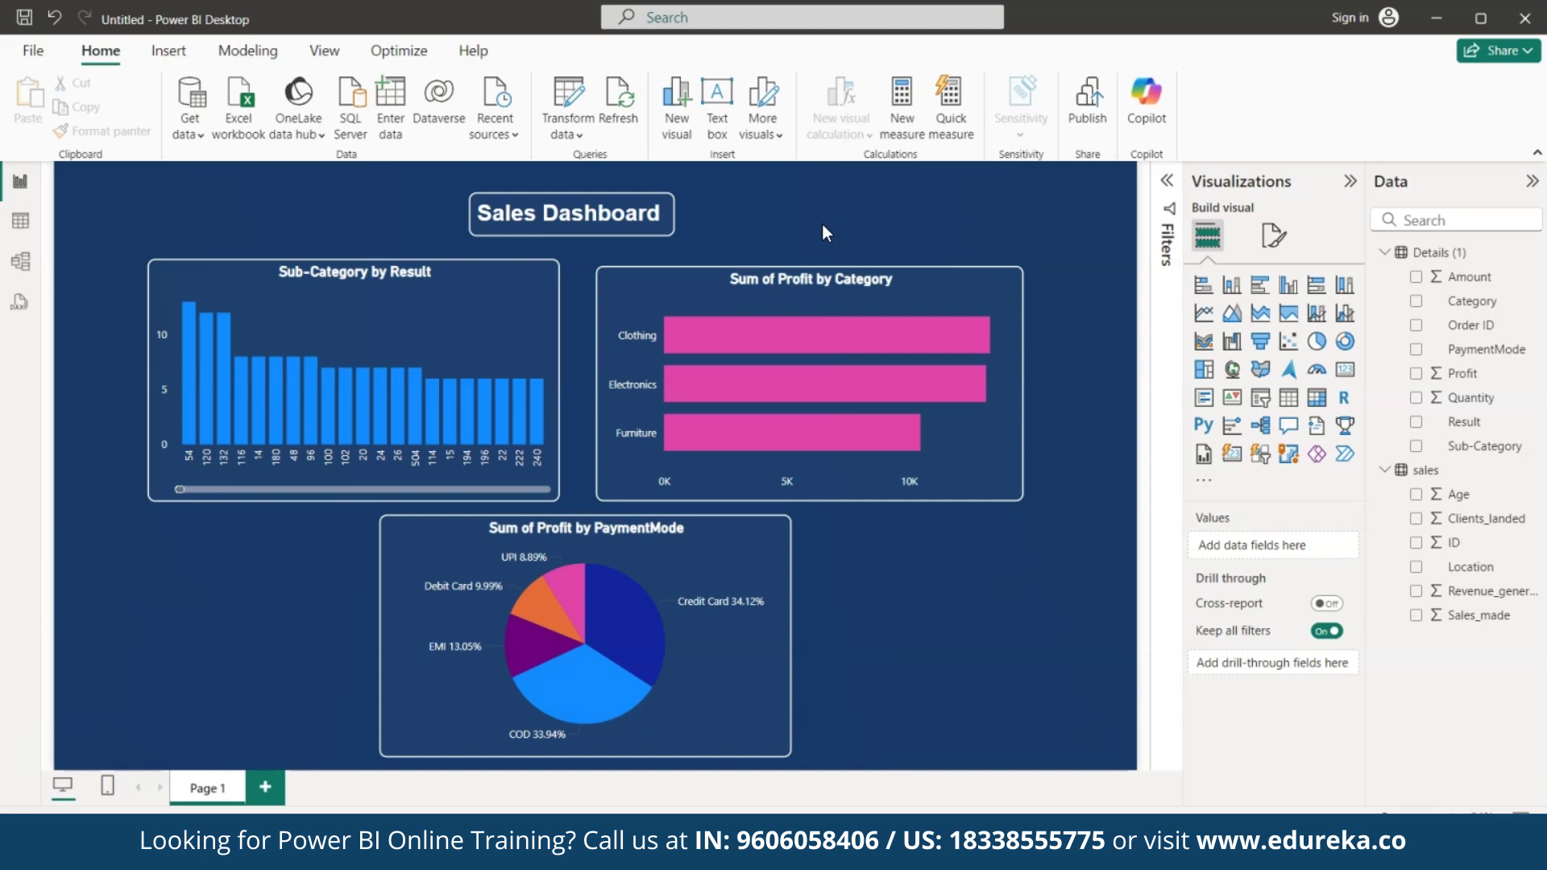
click(426, 374)
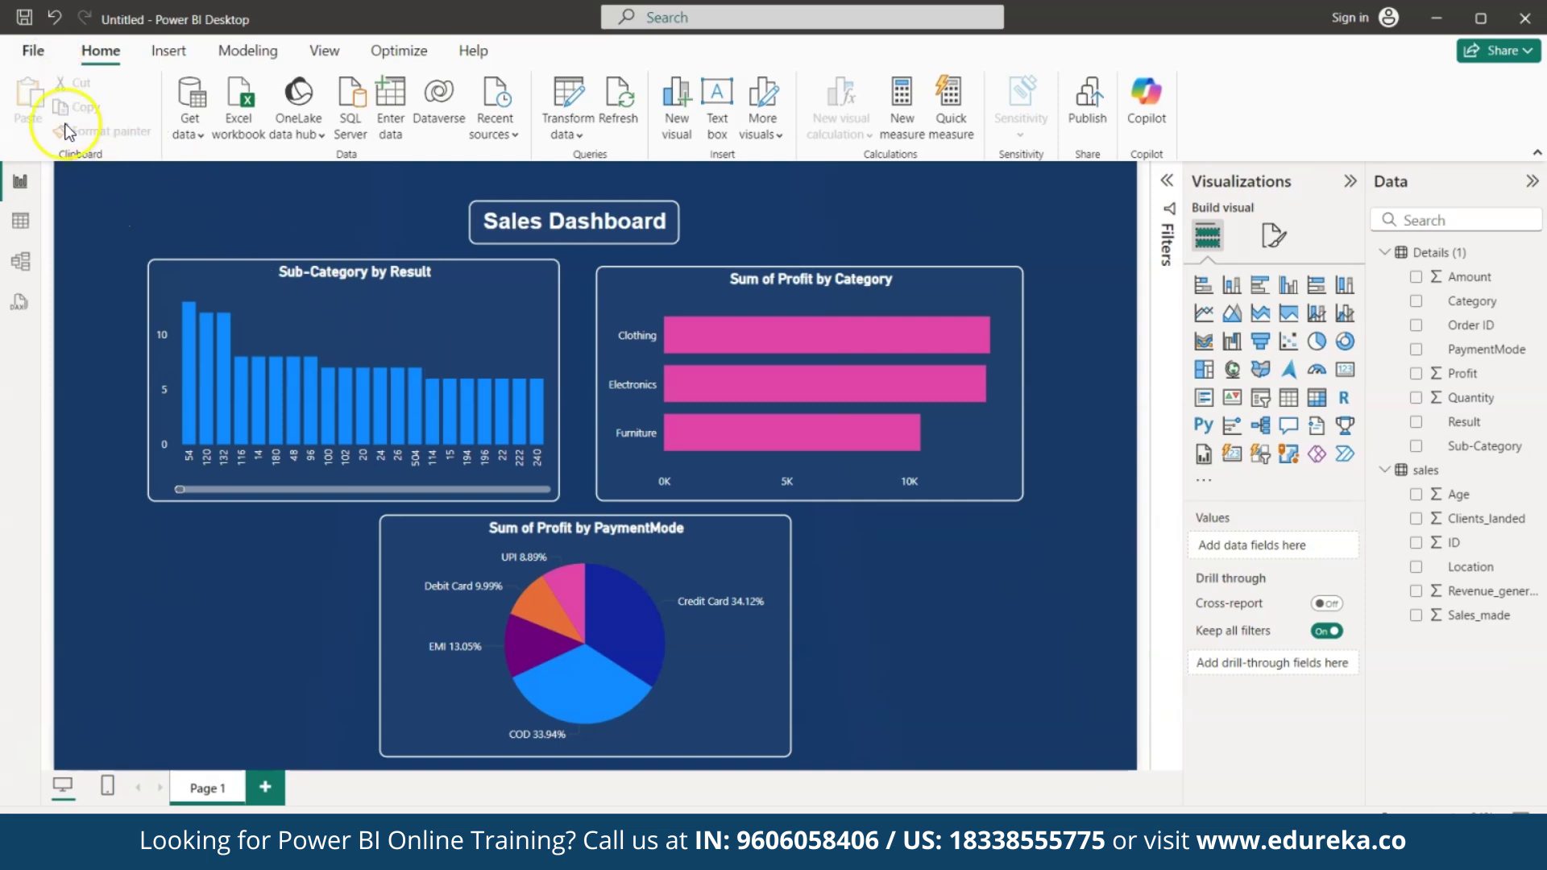
Save the report as Sales Dashboard in the Documents folder.
click(33, 51)
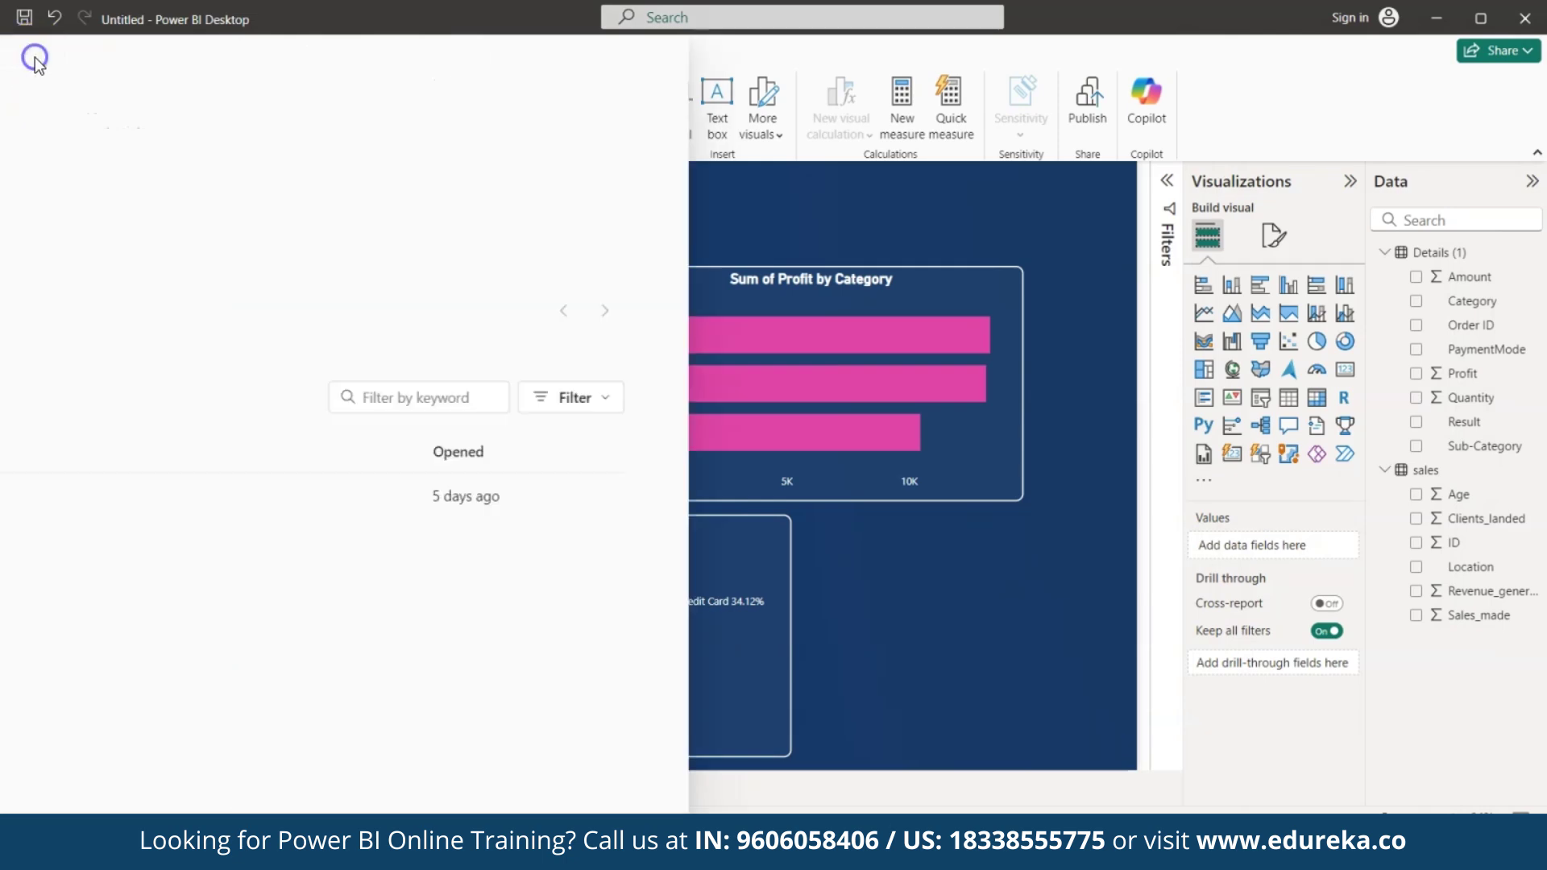
click(79, 198)
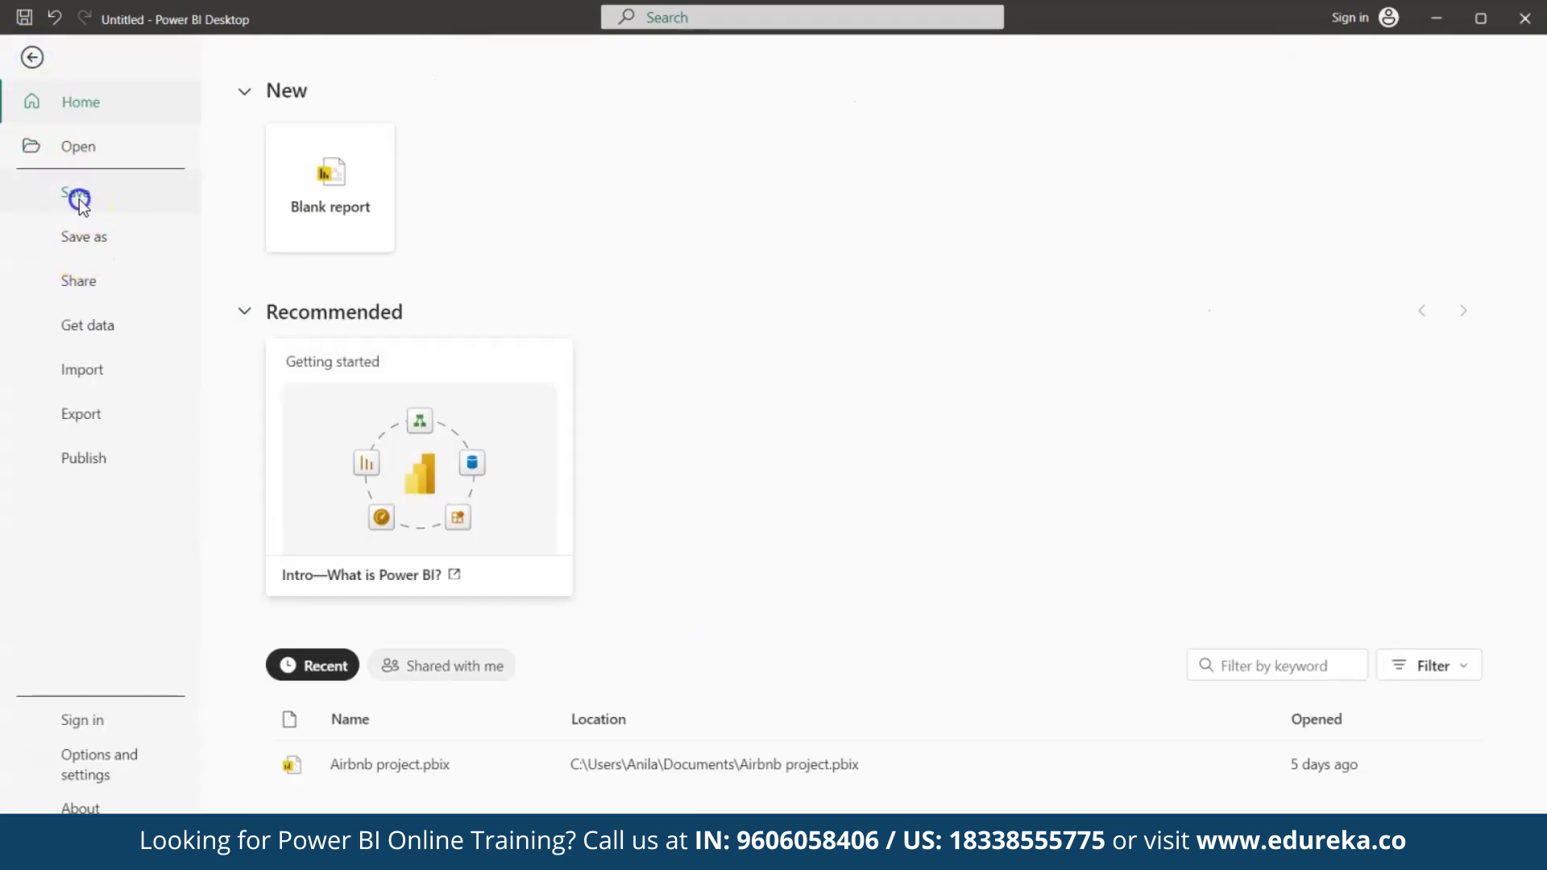
text(Sales)
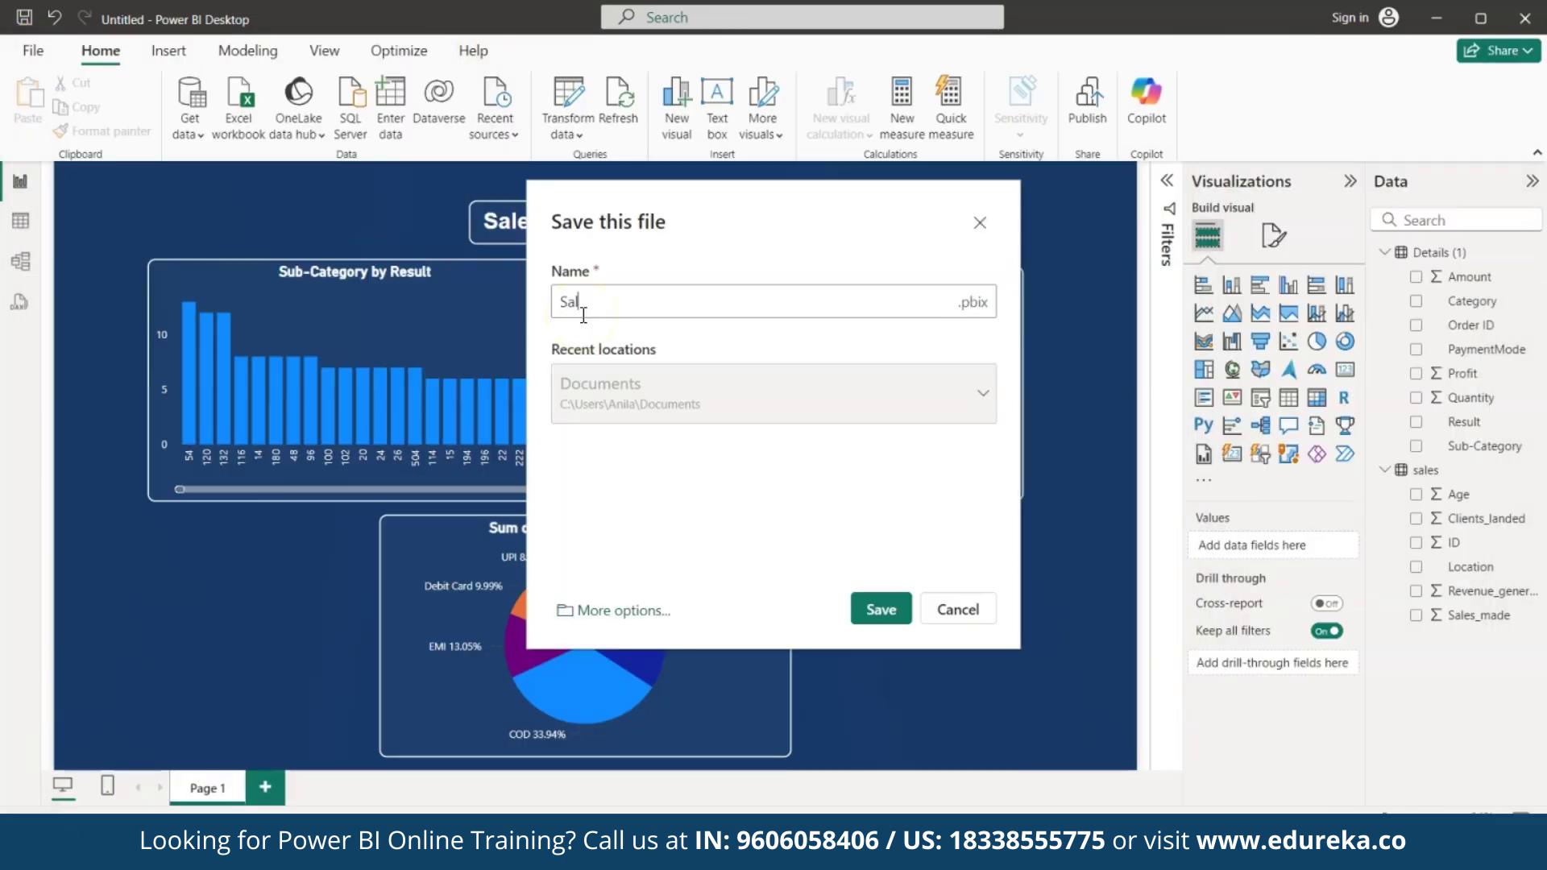
text( Dasb)
text(board)
click(892, 623)
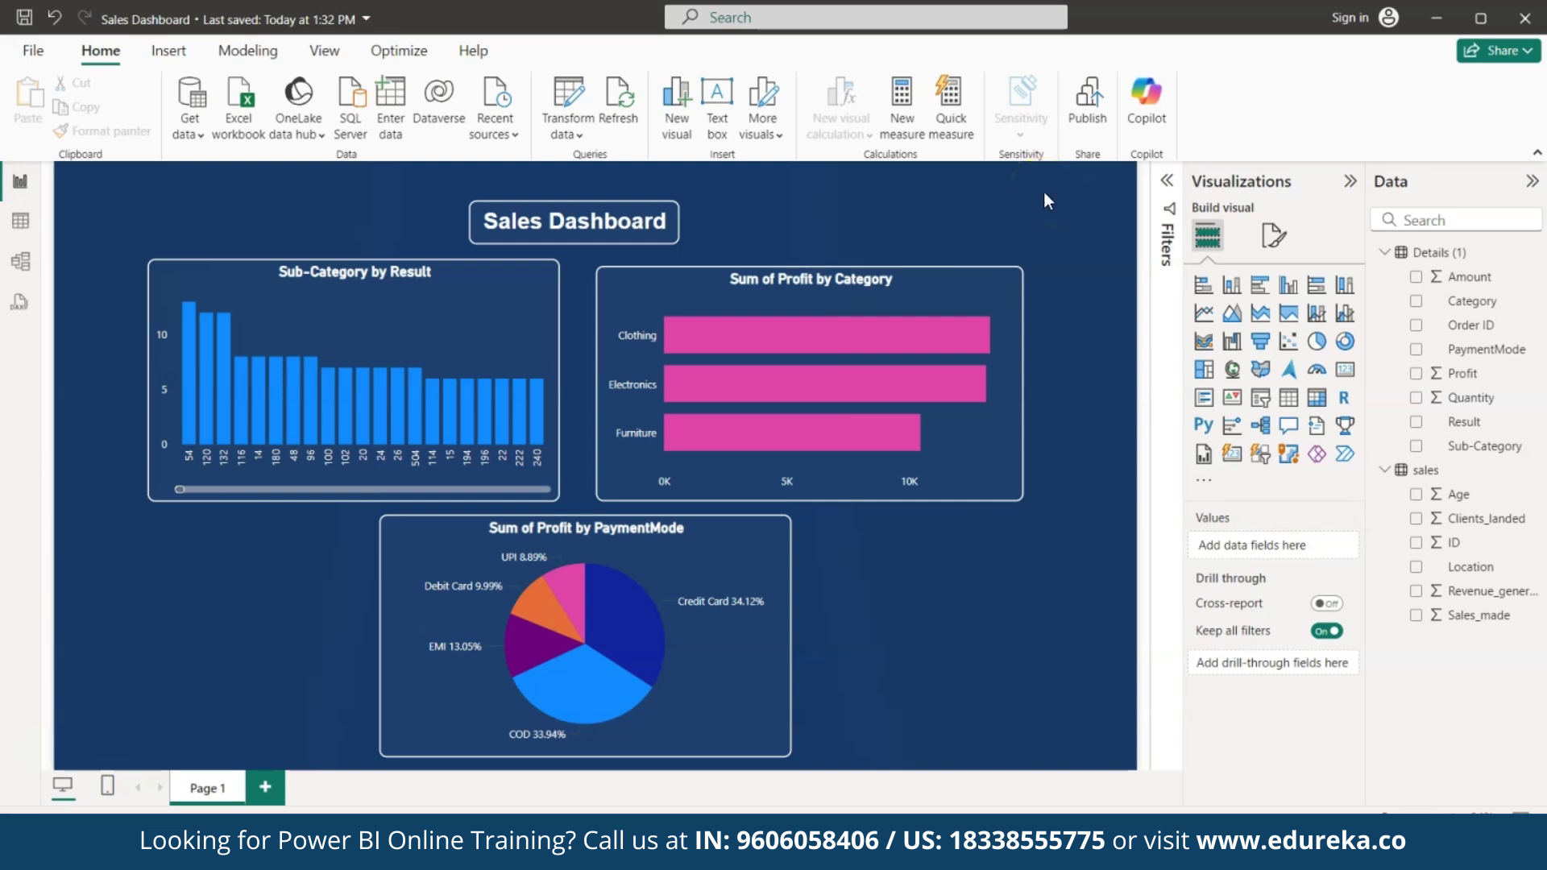
Publish the Sales Dashboard report to My workspace in the Power BI service.
click(1094, 119)
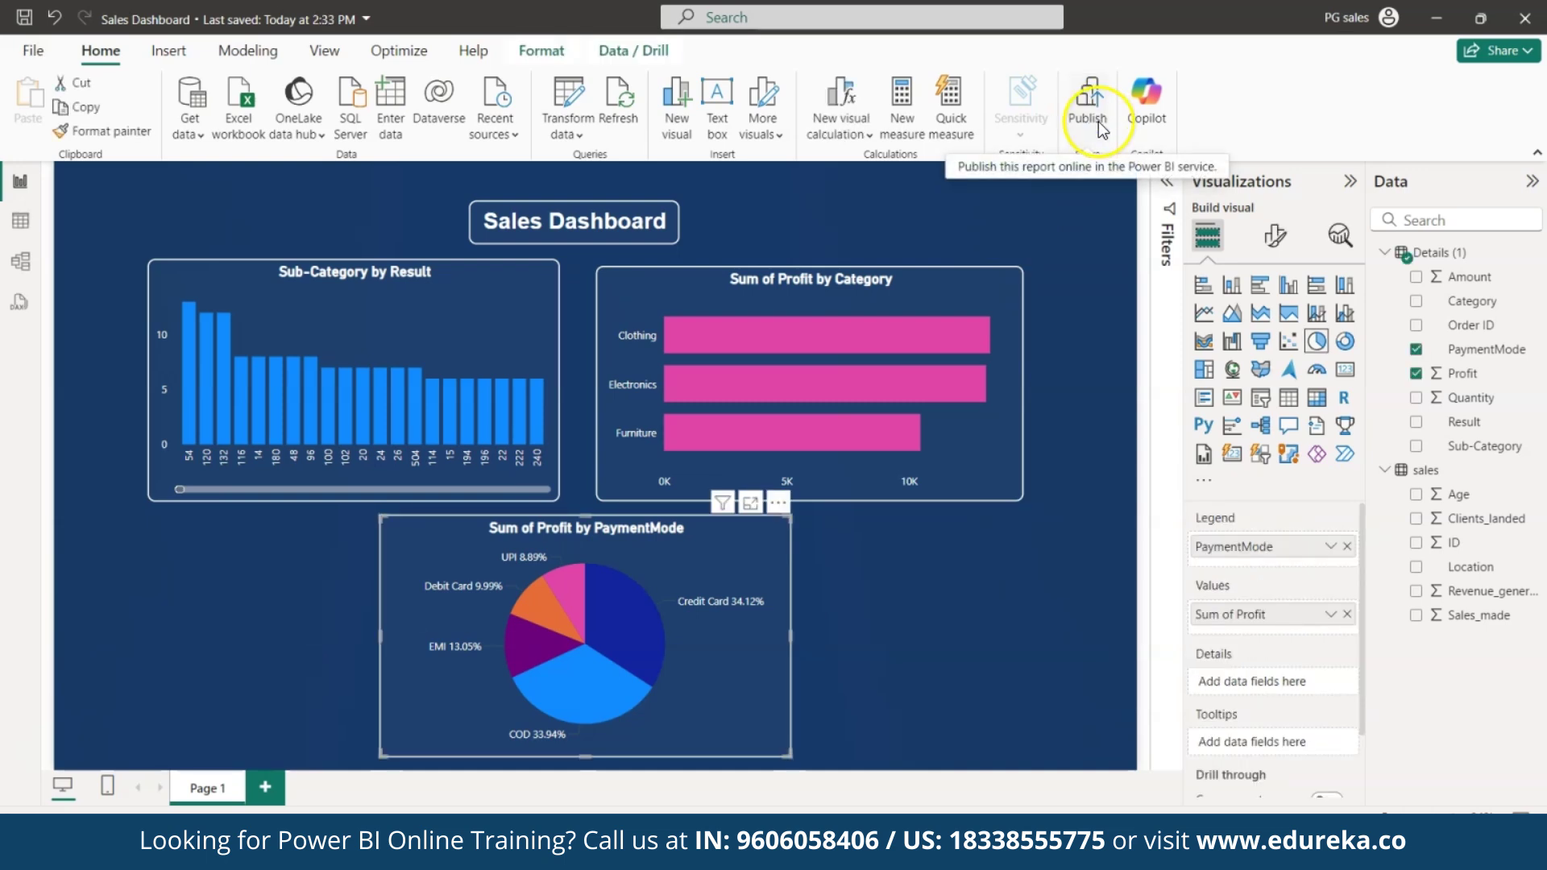
click(1101, 127)
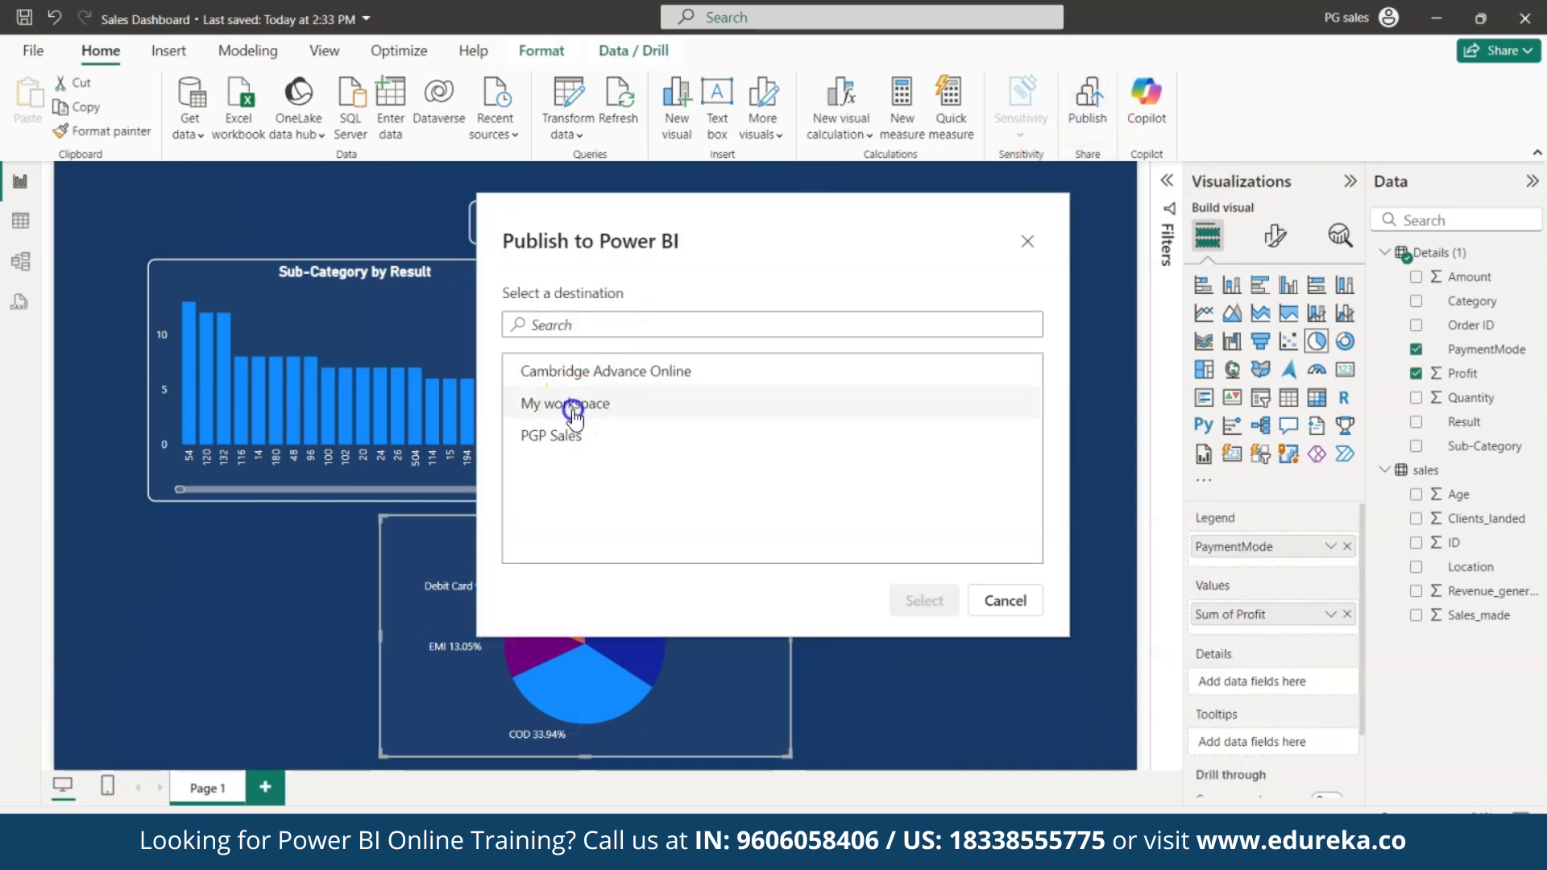
click(572, 407)
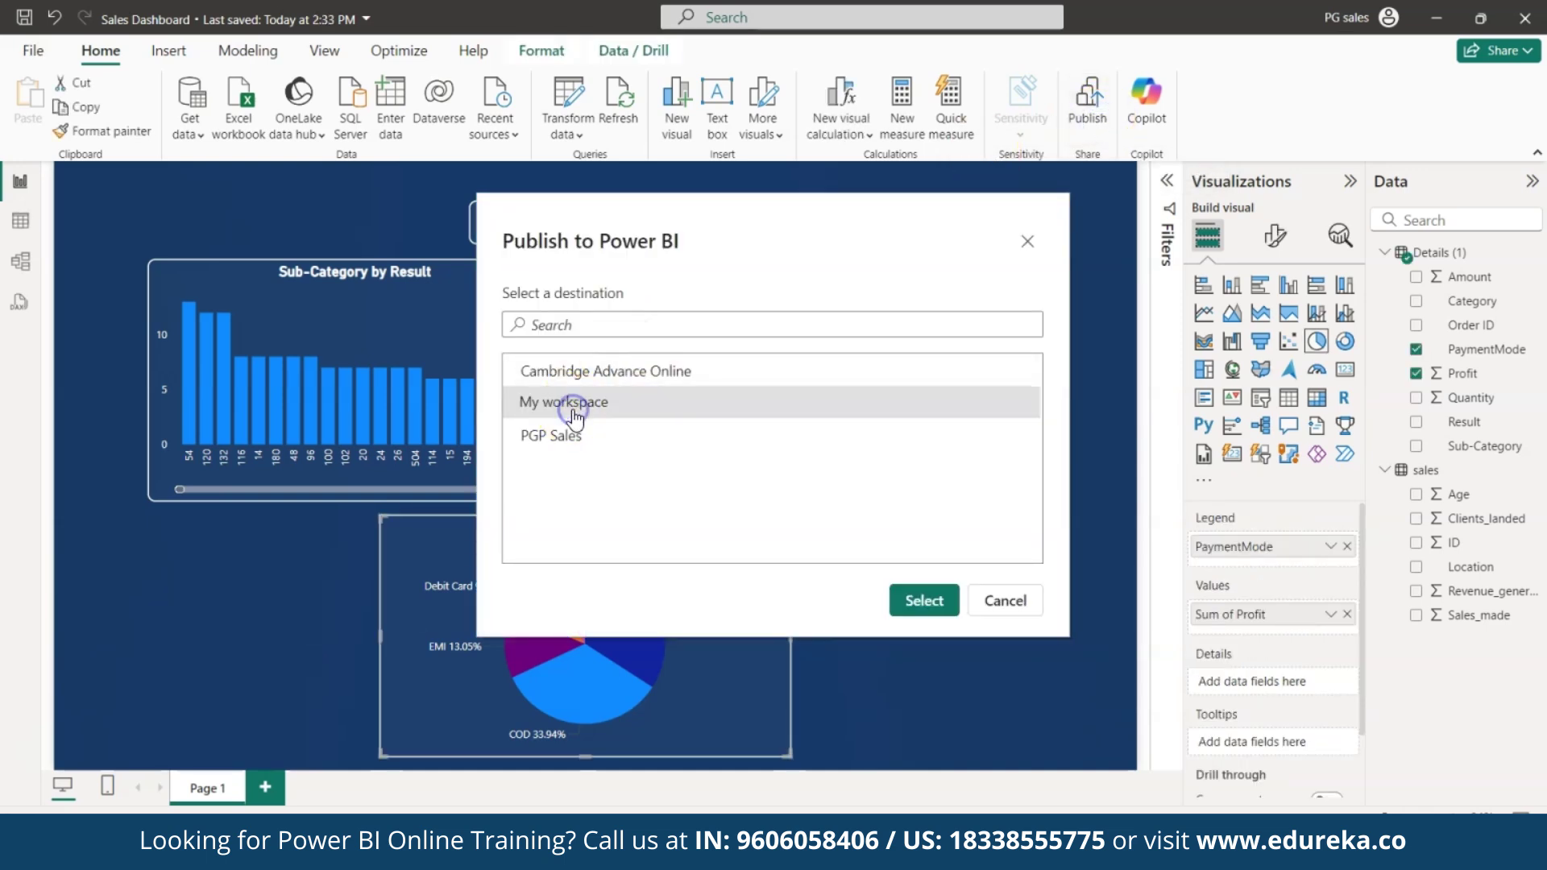
click(925, 601)
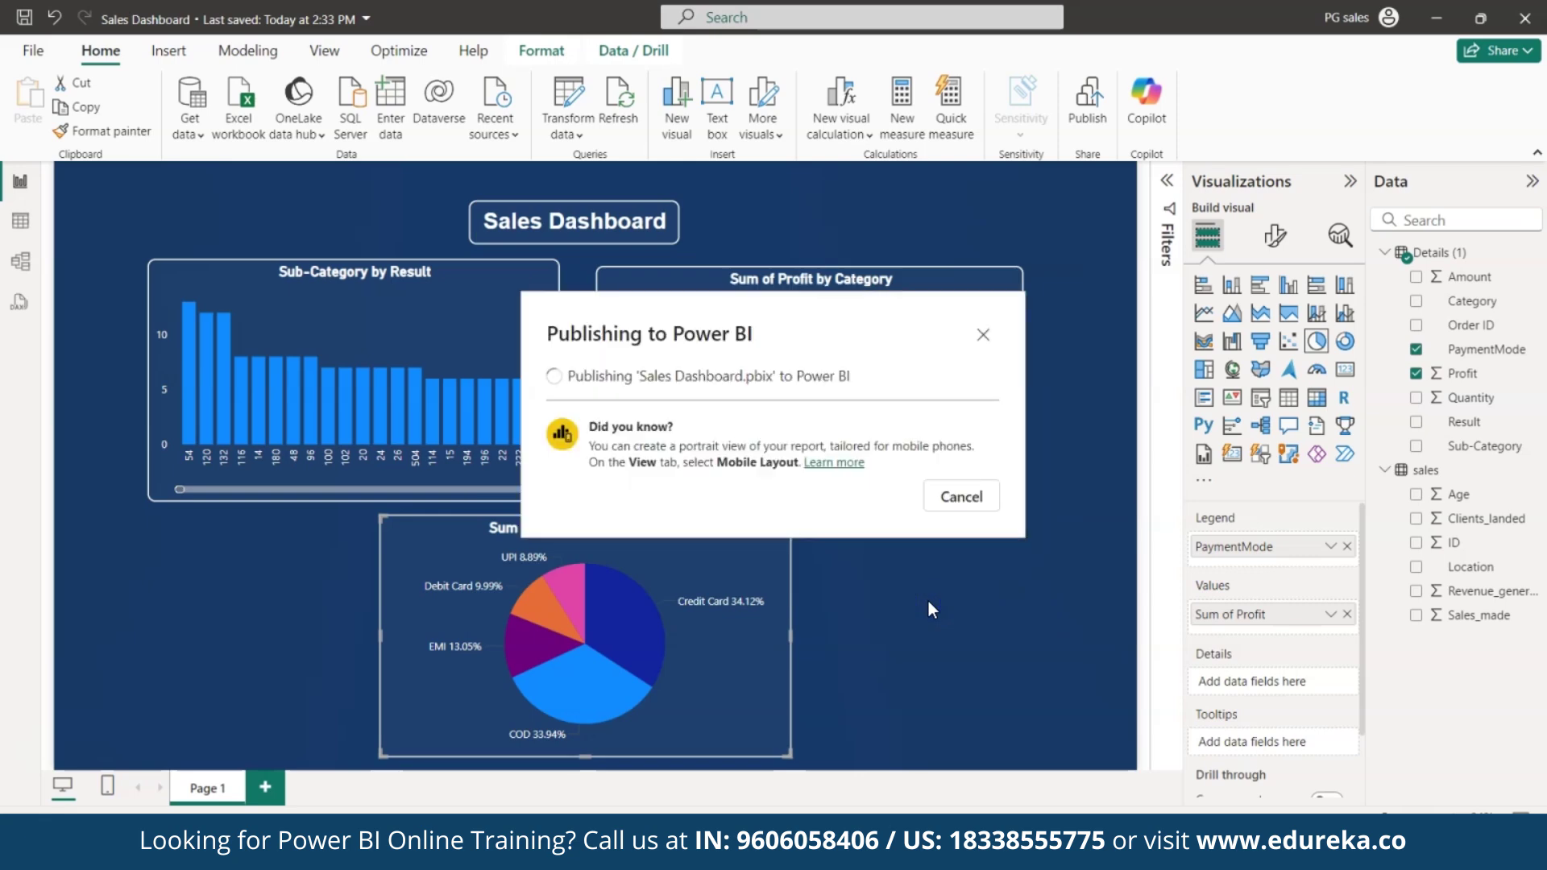
Switch to the Power BI service in the browser and open the published Sales Dashboard report from the recent items.
click(663, 411)
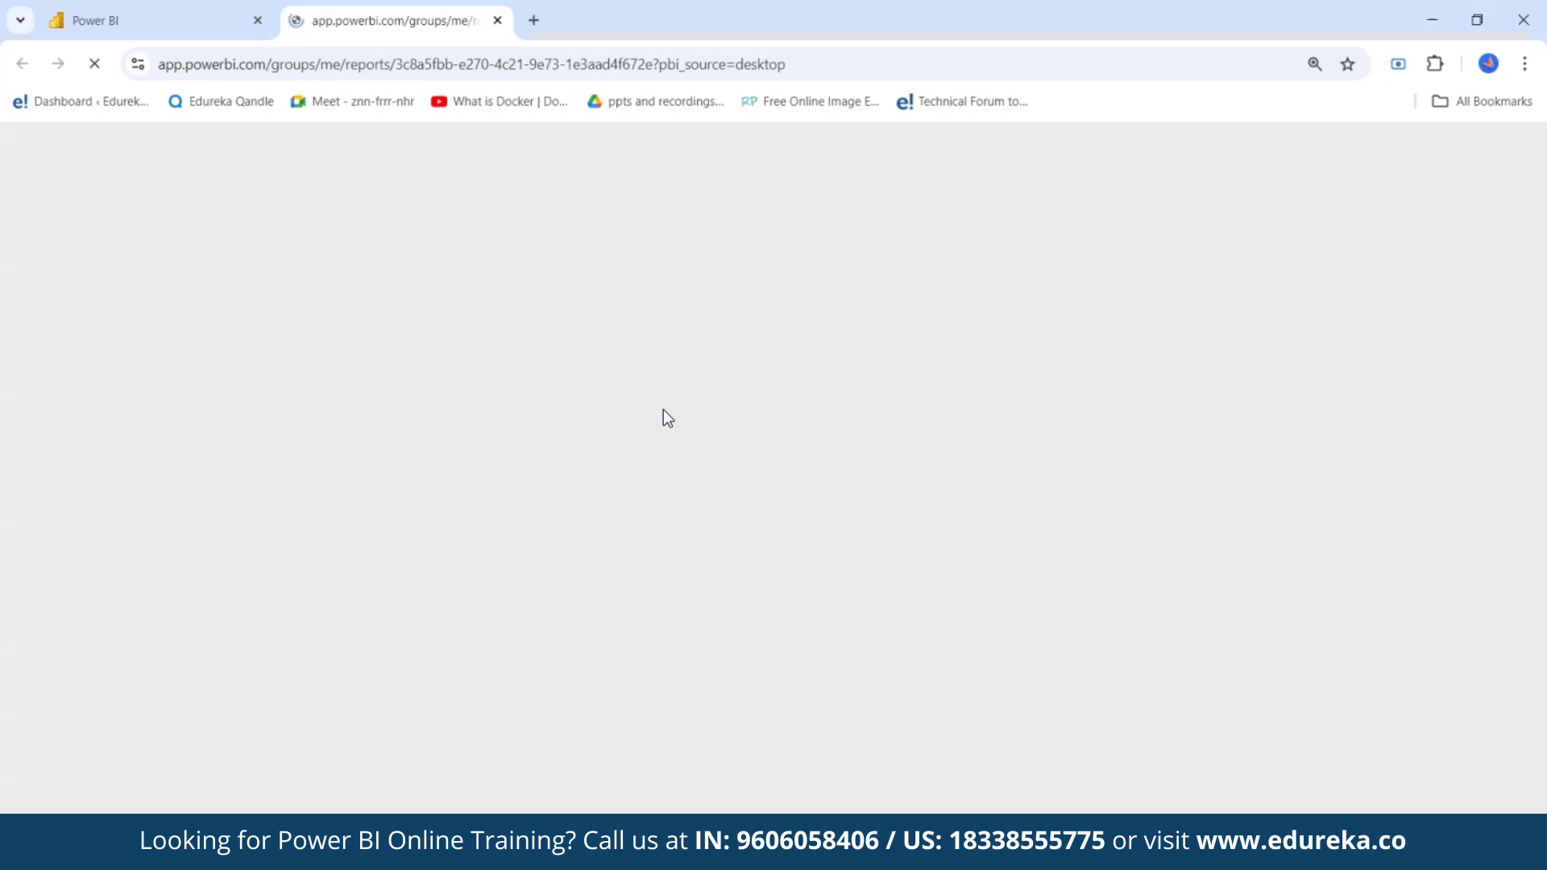
click(277, 736)
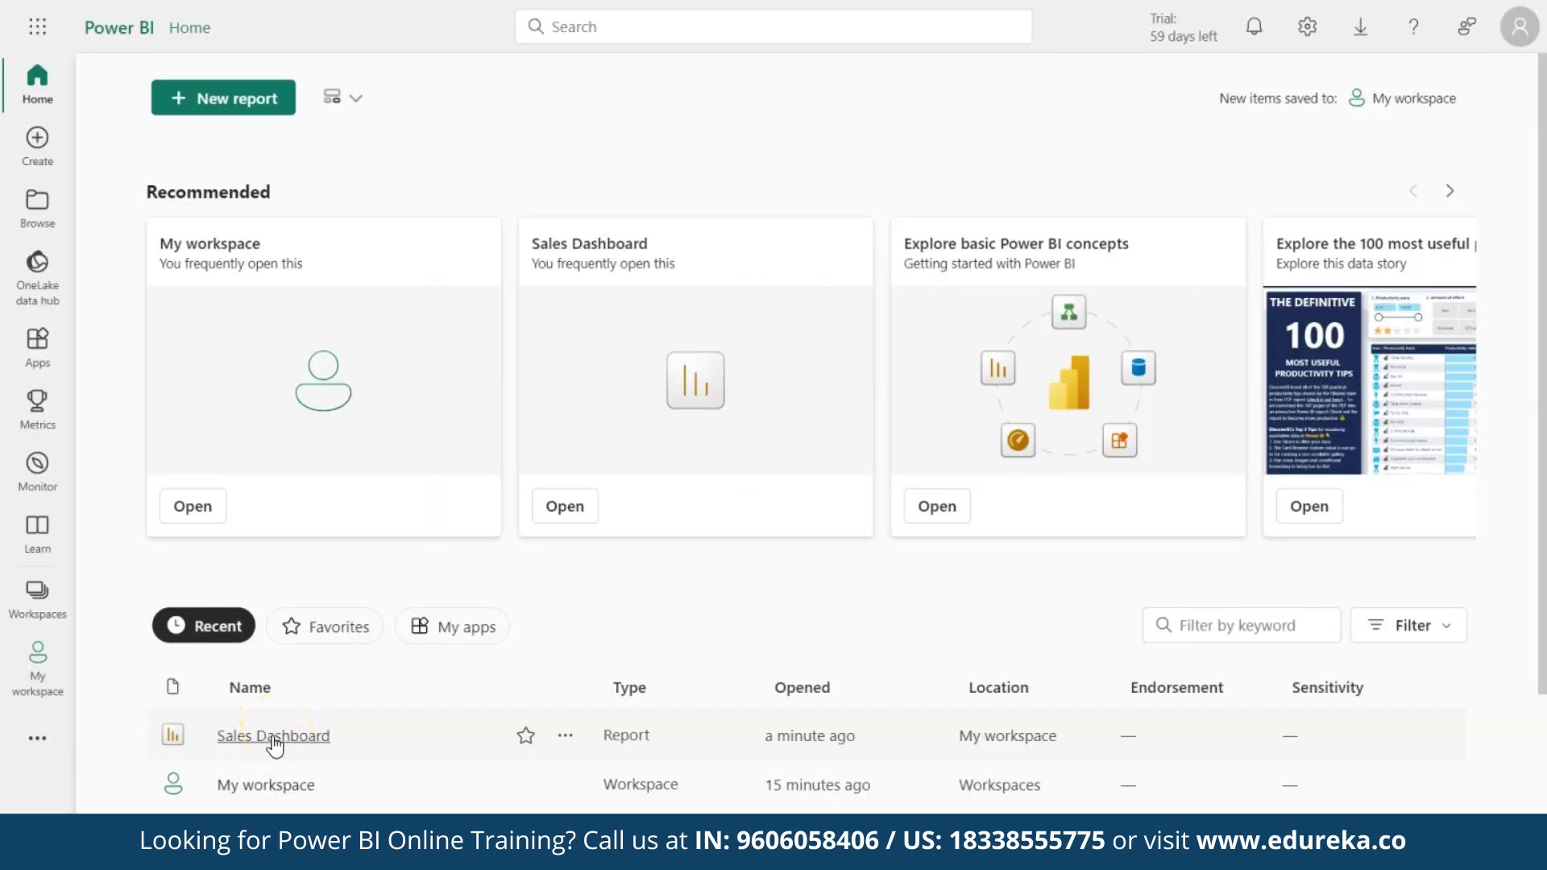
click(272, 736)
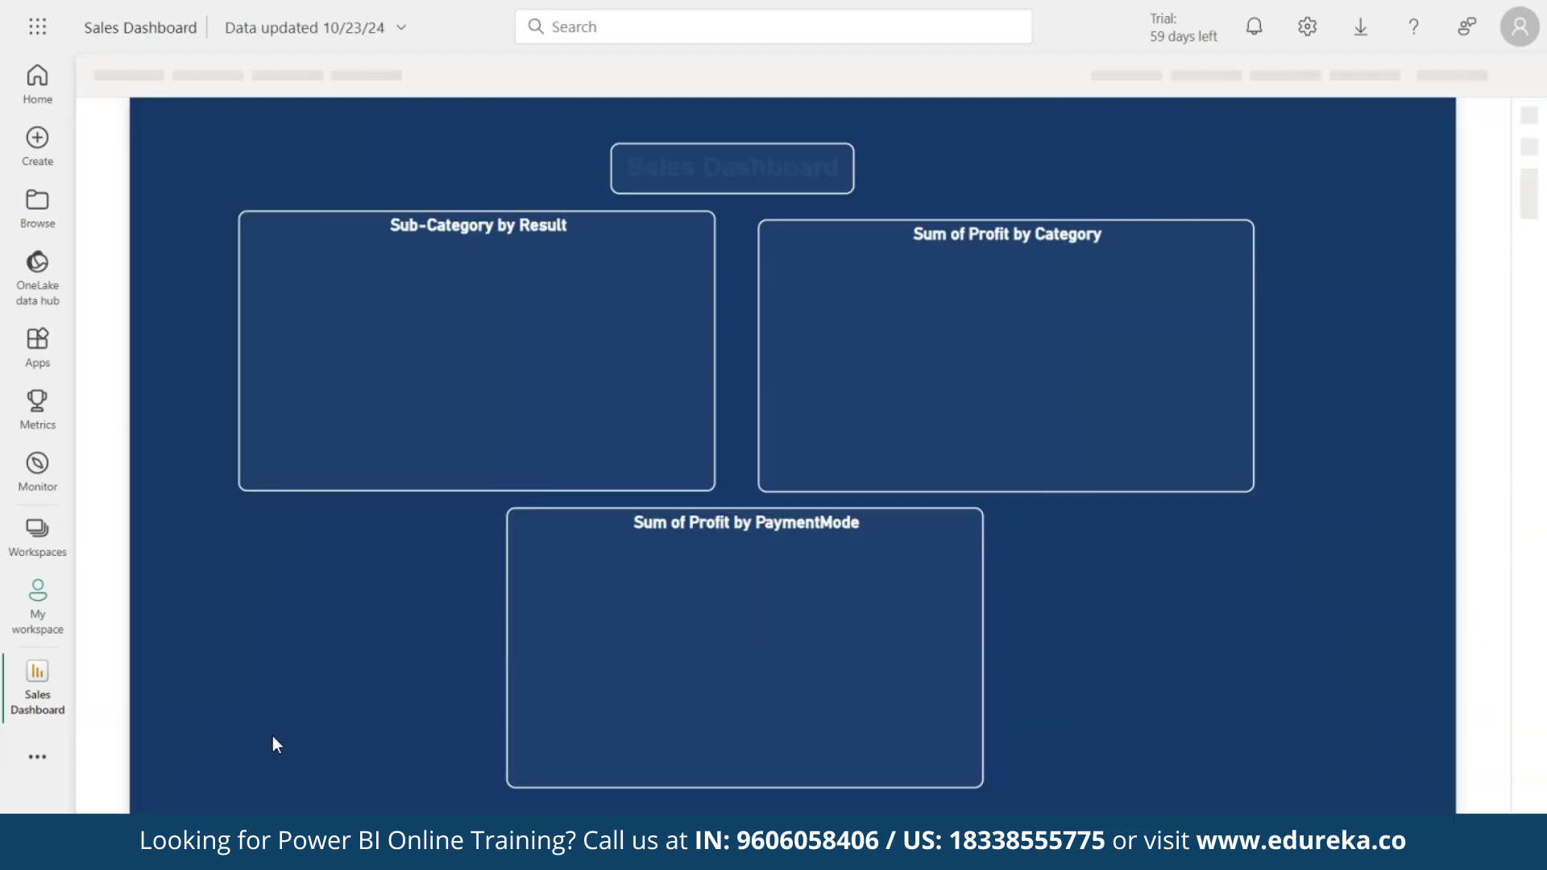
Cross-highlight the published charts by the Clothing and Electronics categories, and by columns 222 and 54 of Sub-Category by Result.
click(669, 370)
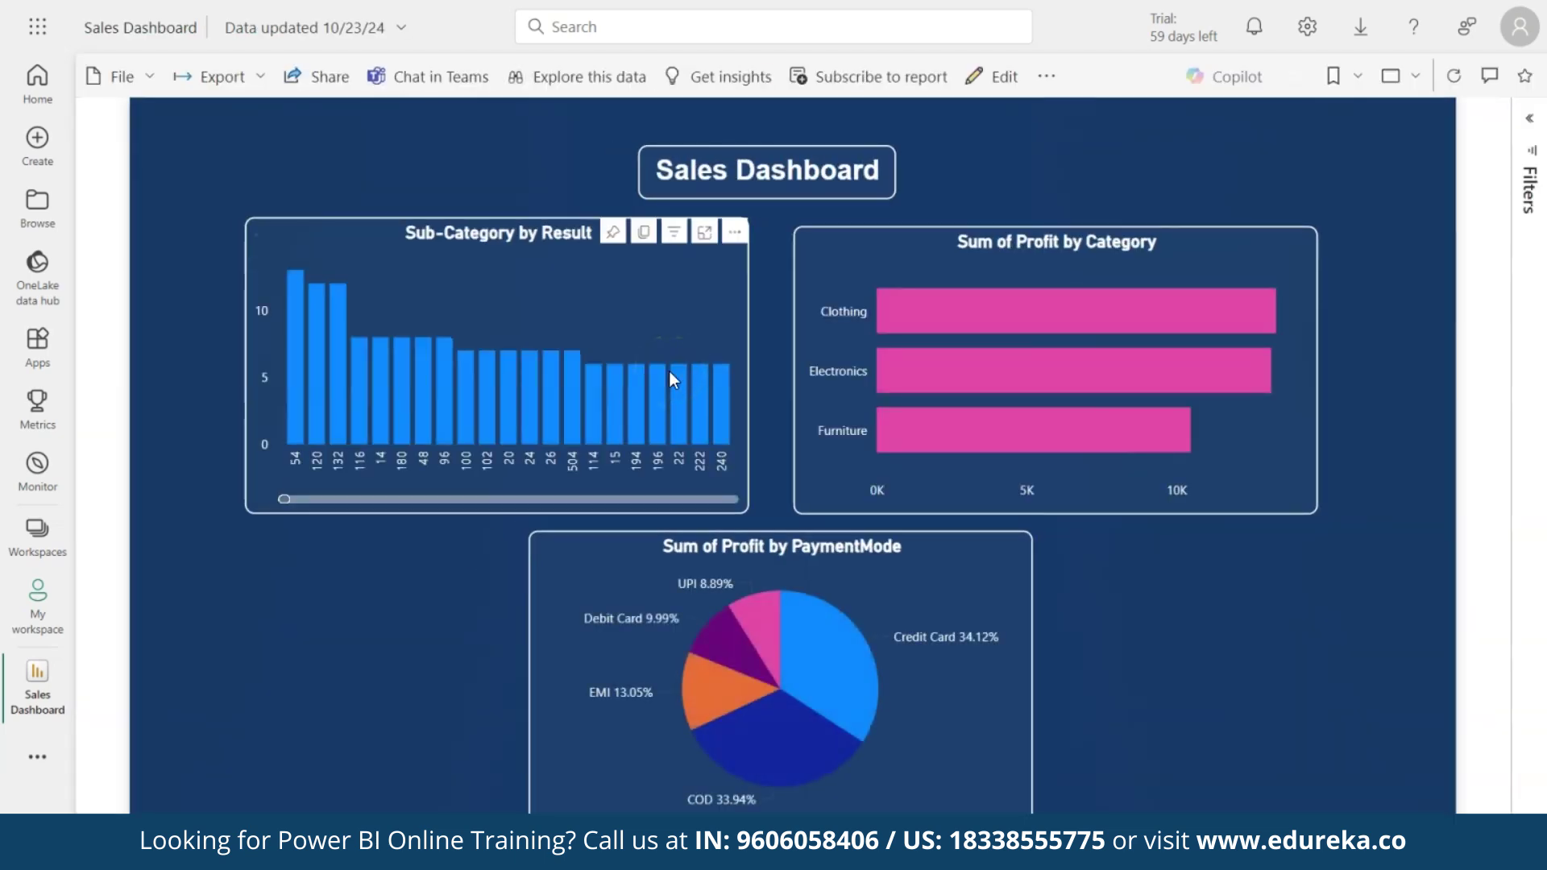
click(913, 323)
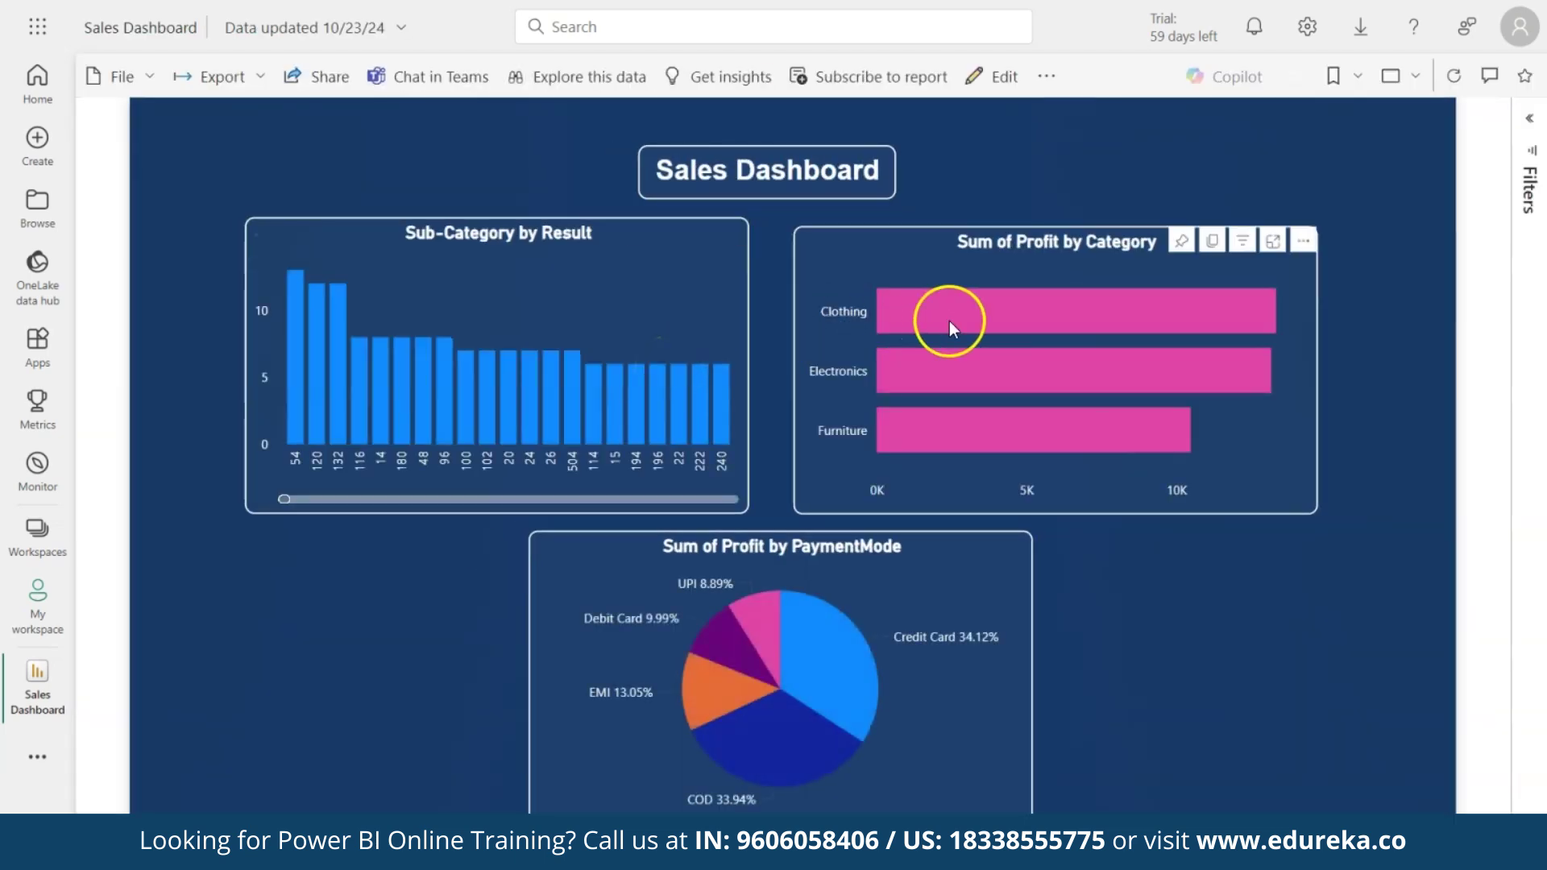
mouse_move(933, 324)
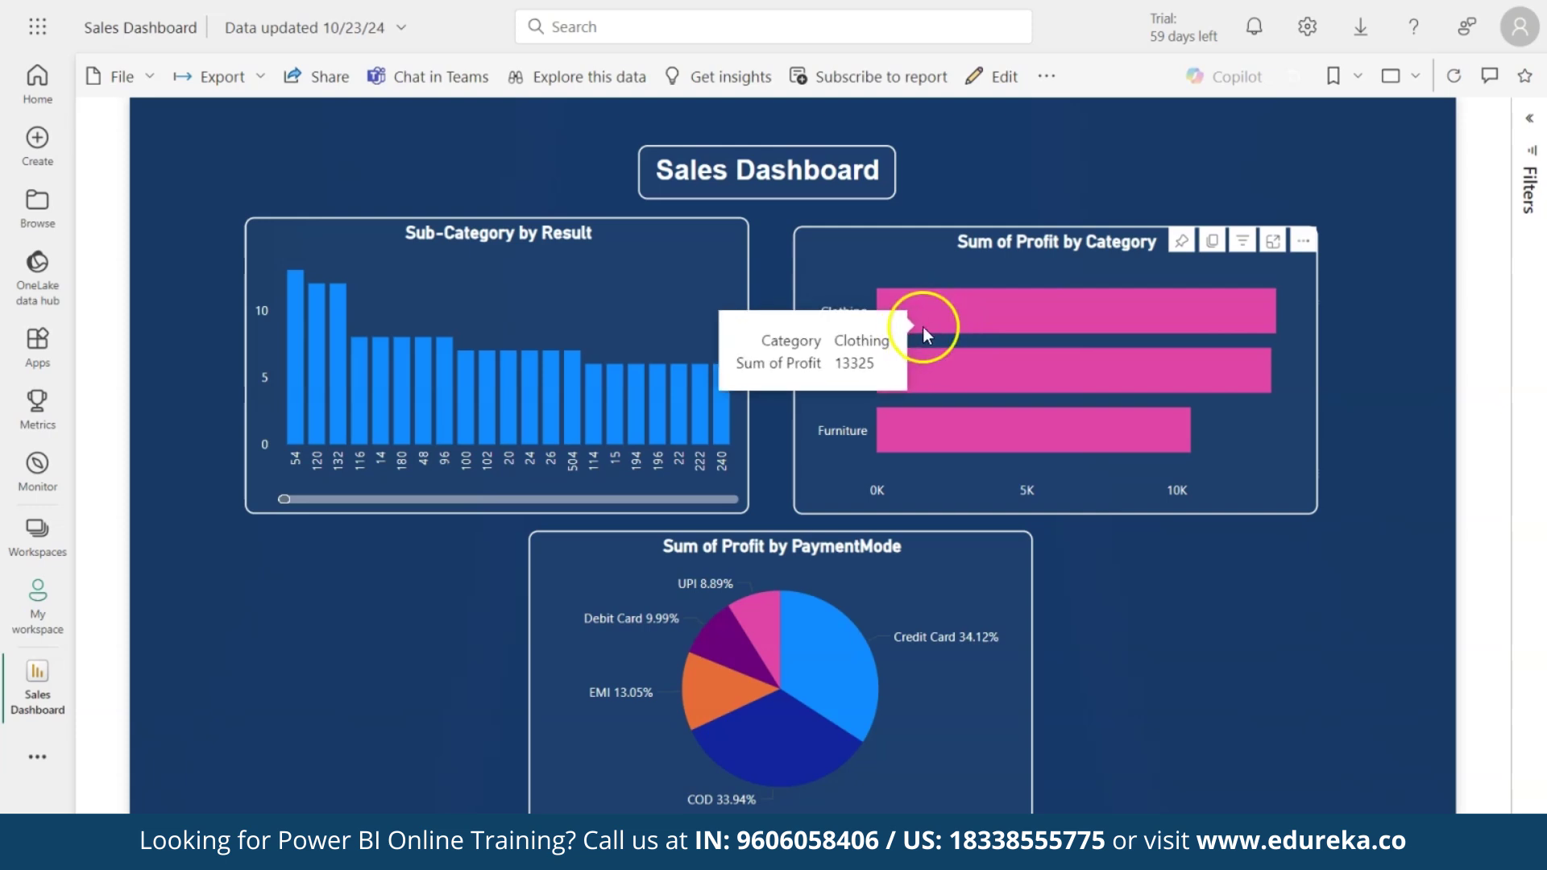
click(982, 307)
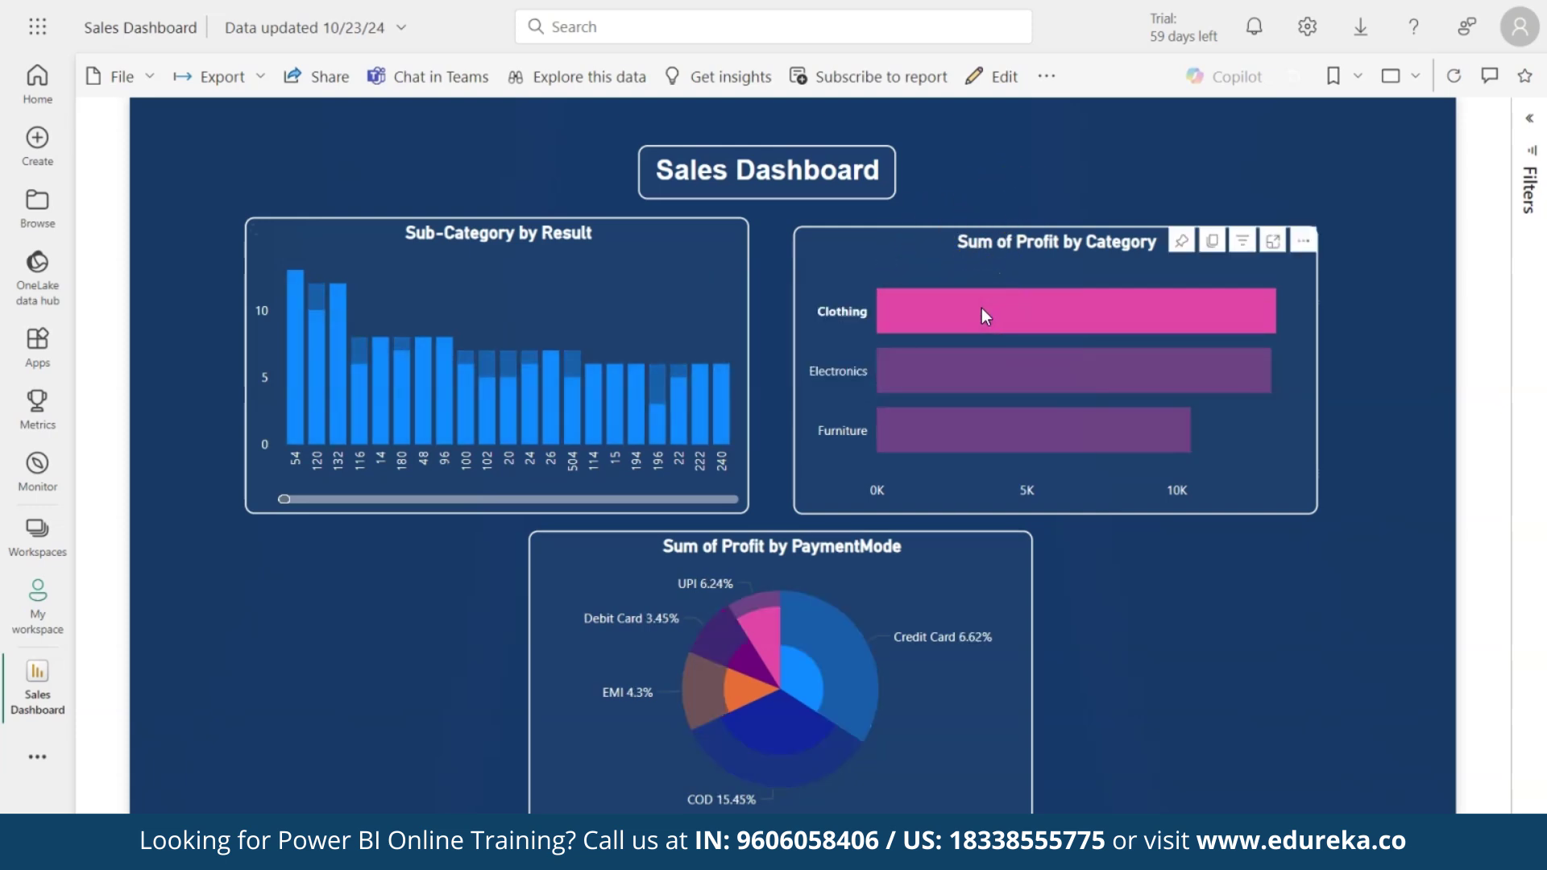
click(988, 373)
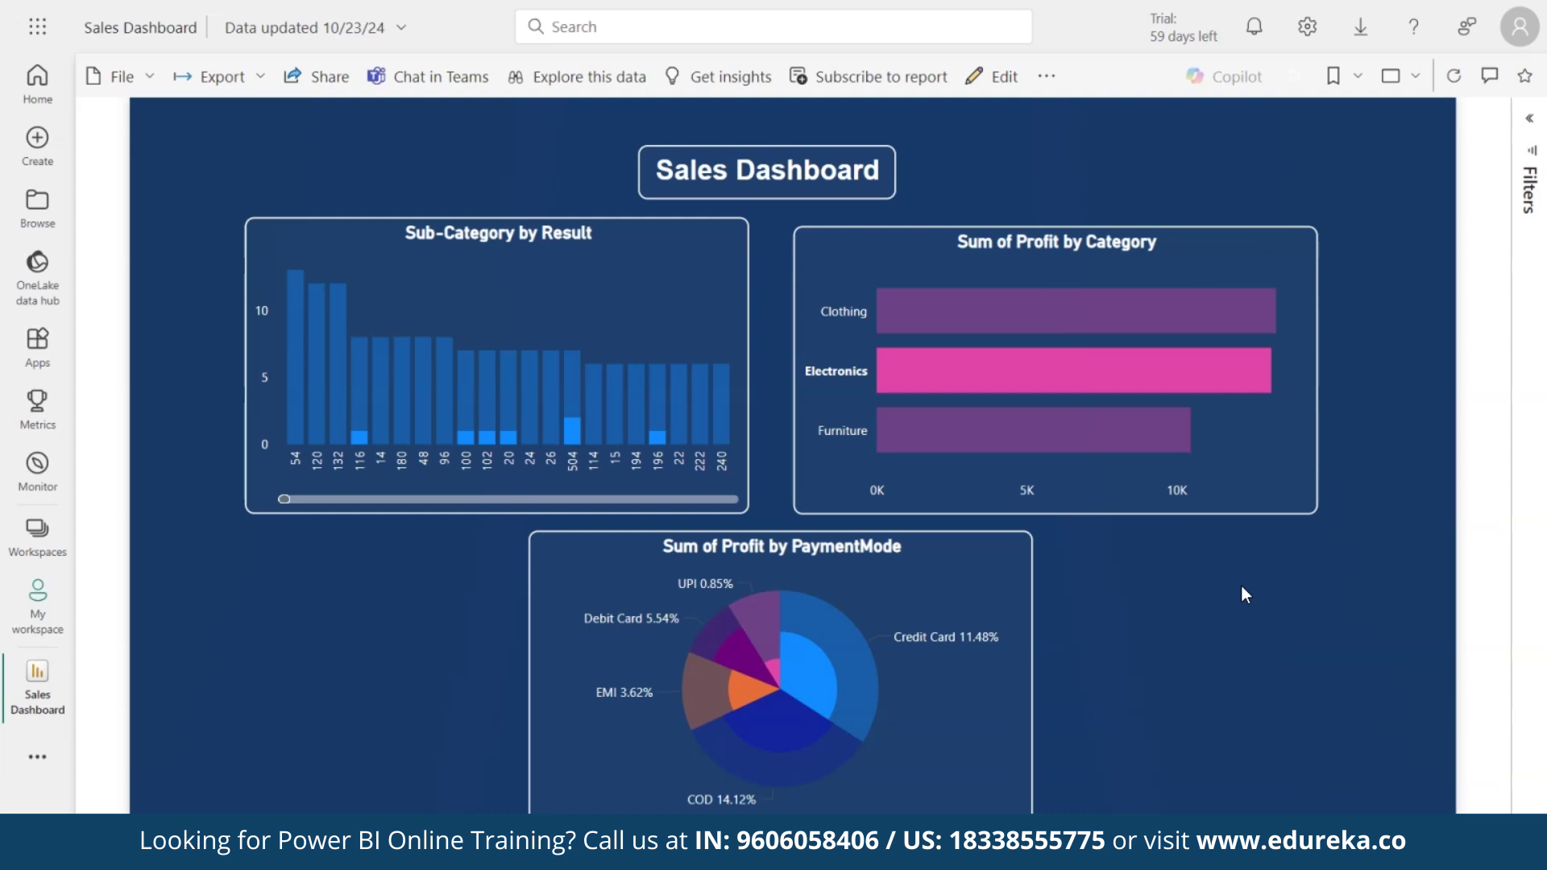
click(699, 414)
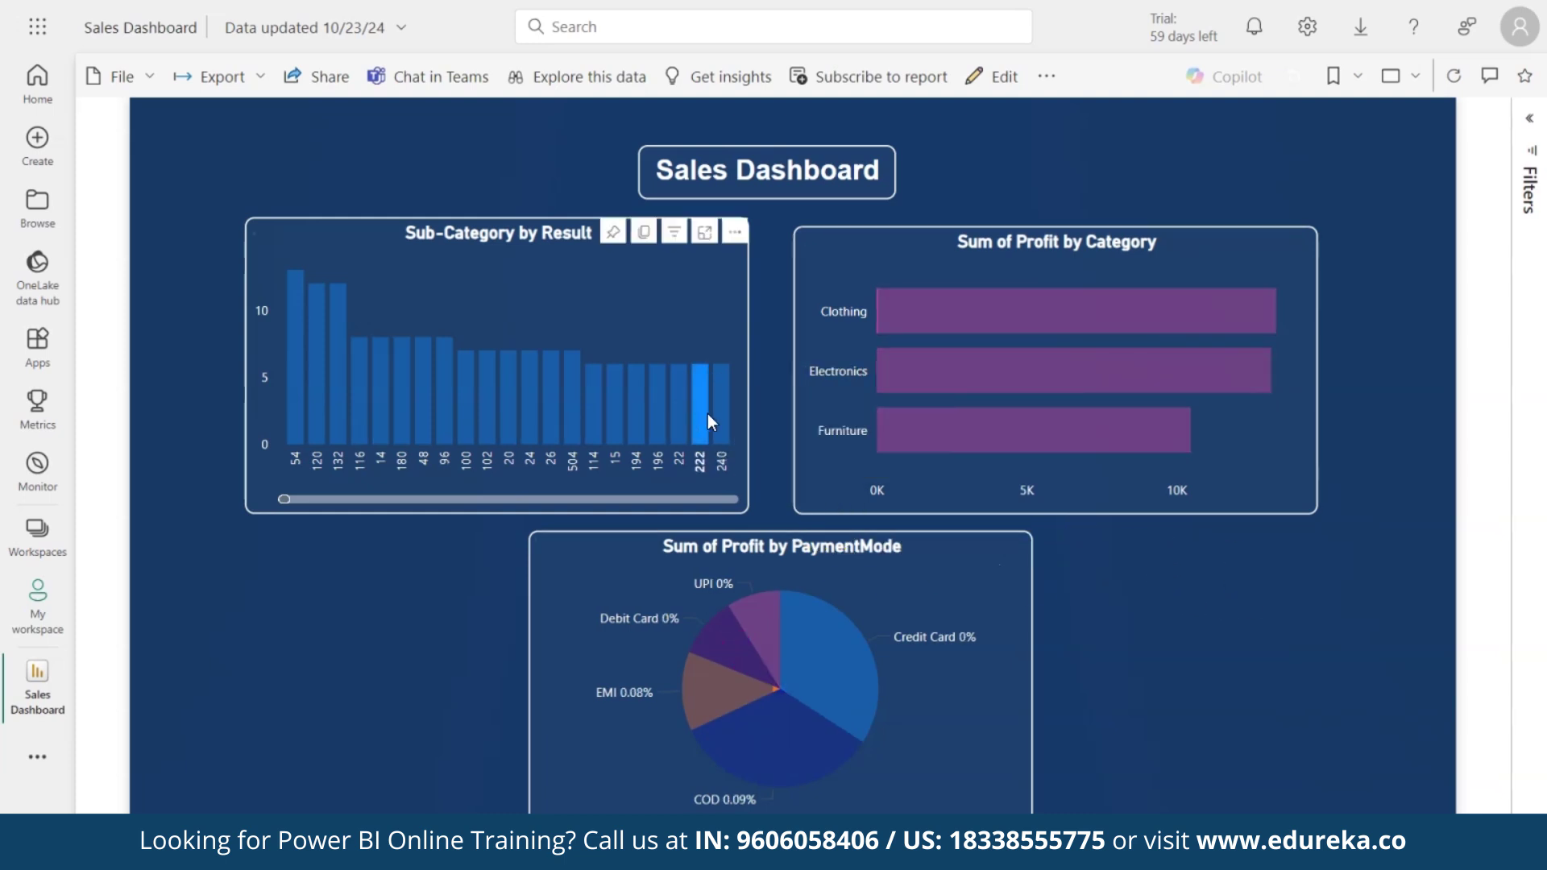
click(295, 407)
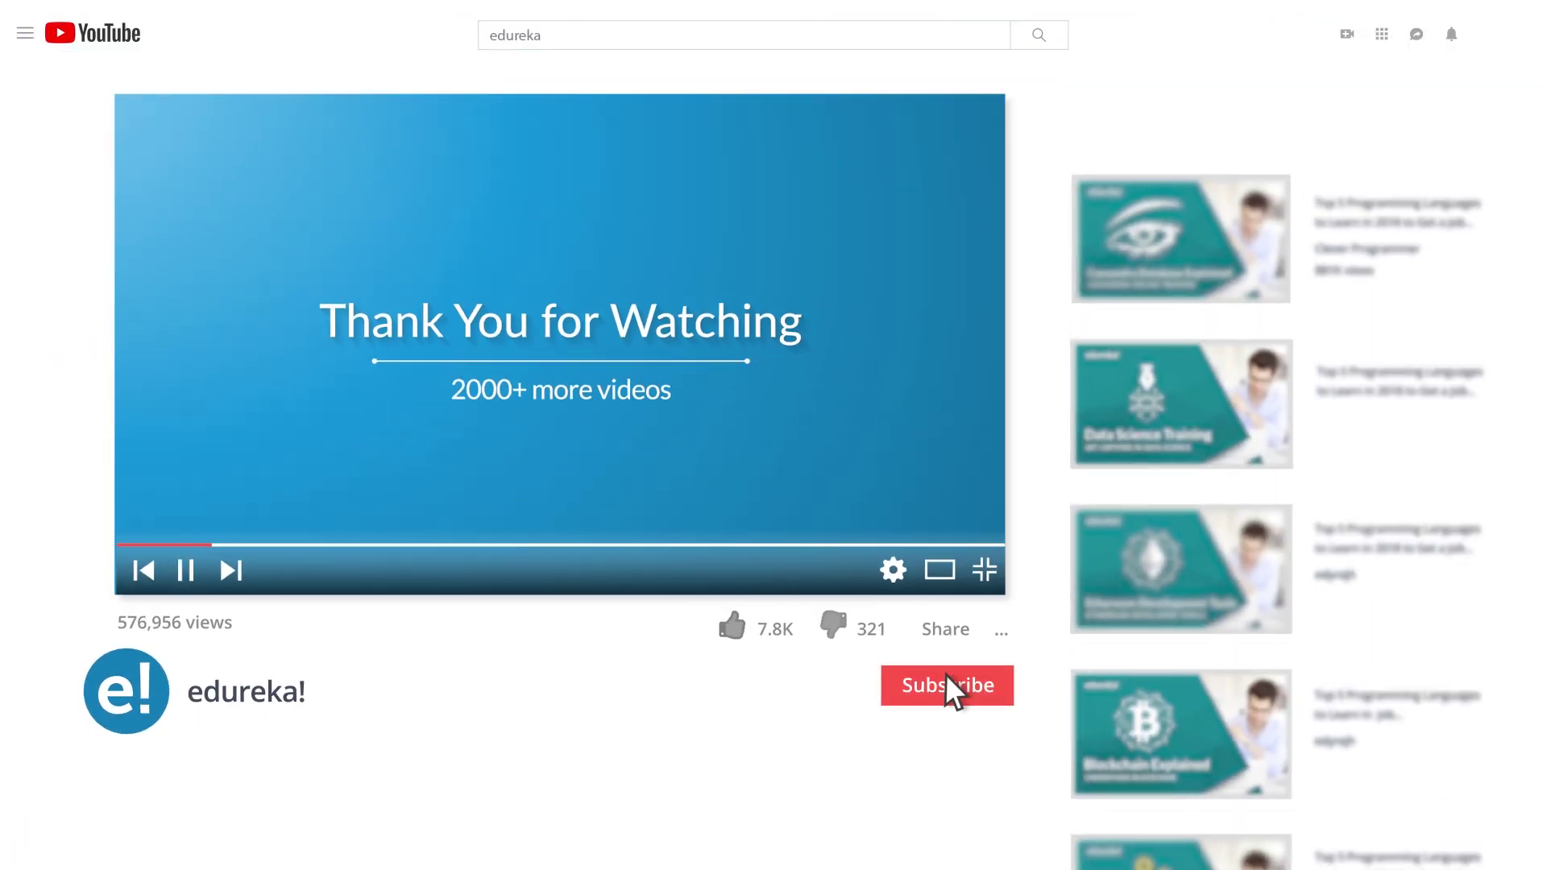
click(727, 624)
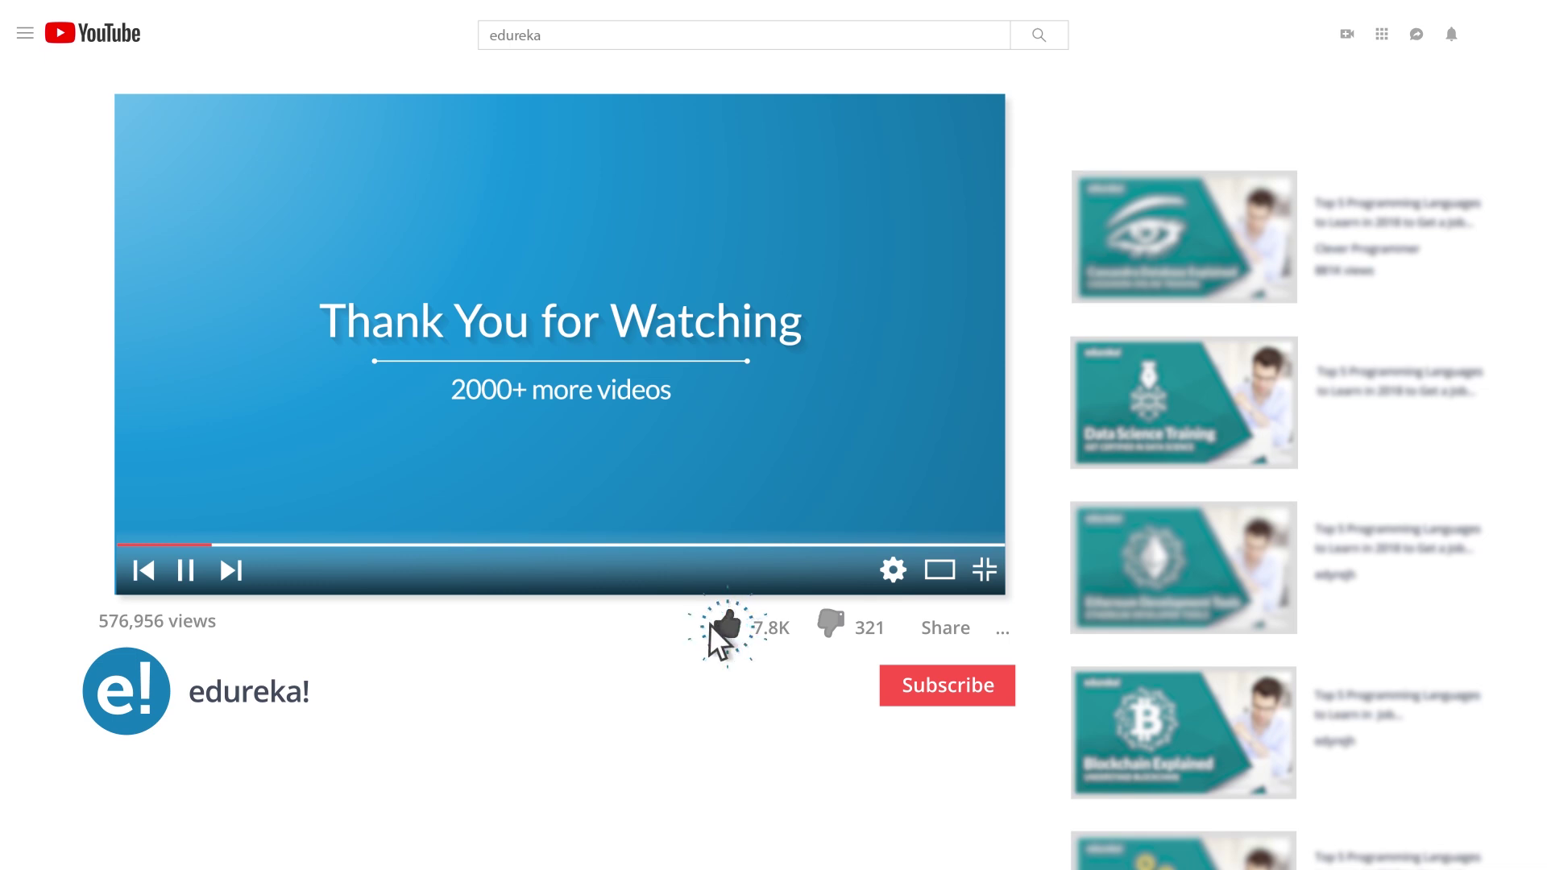